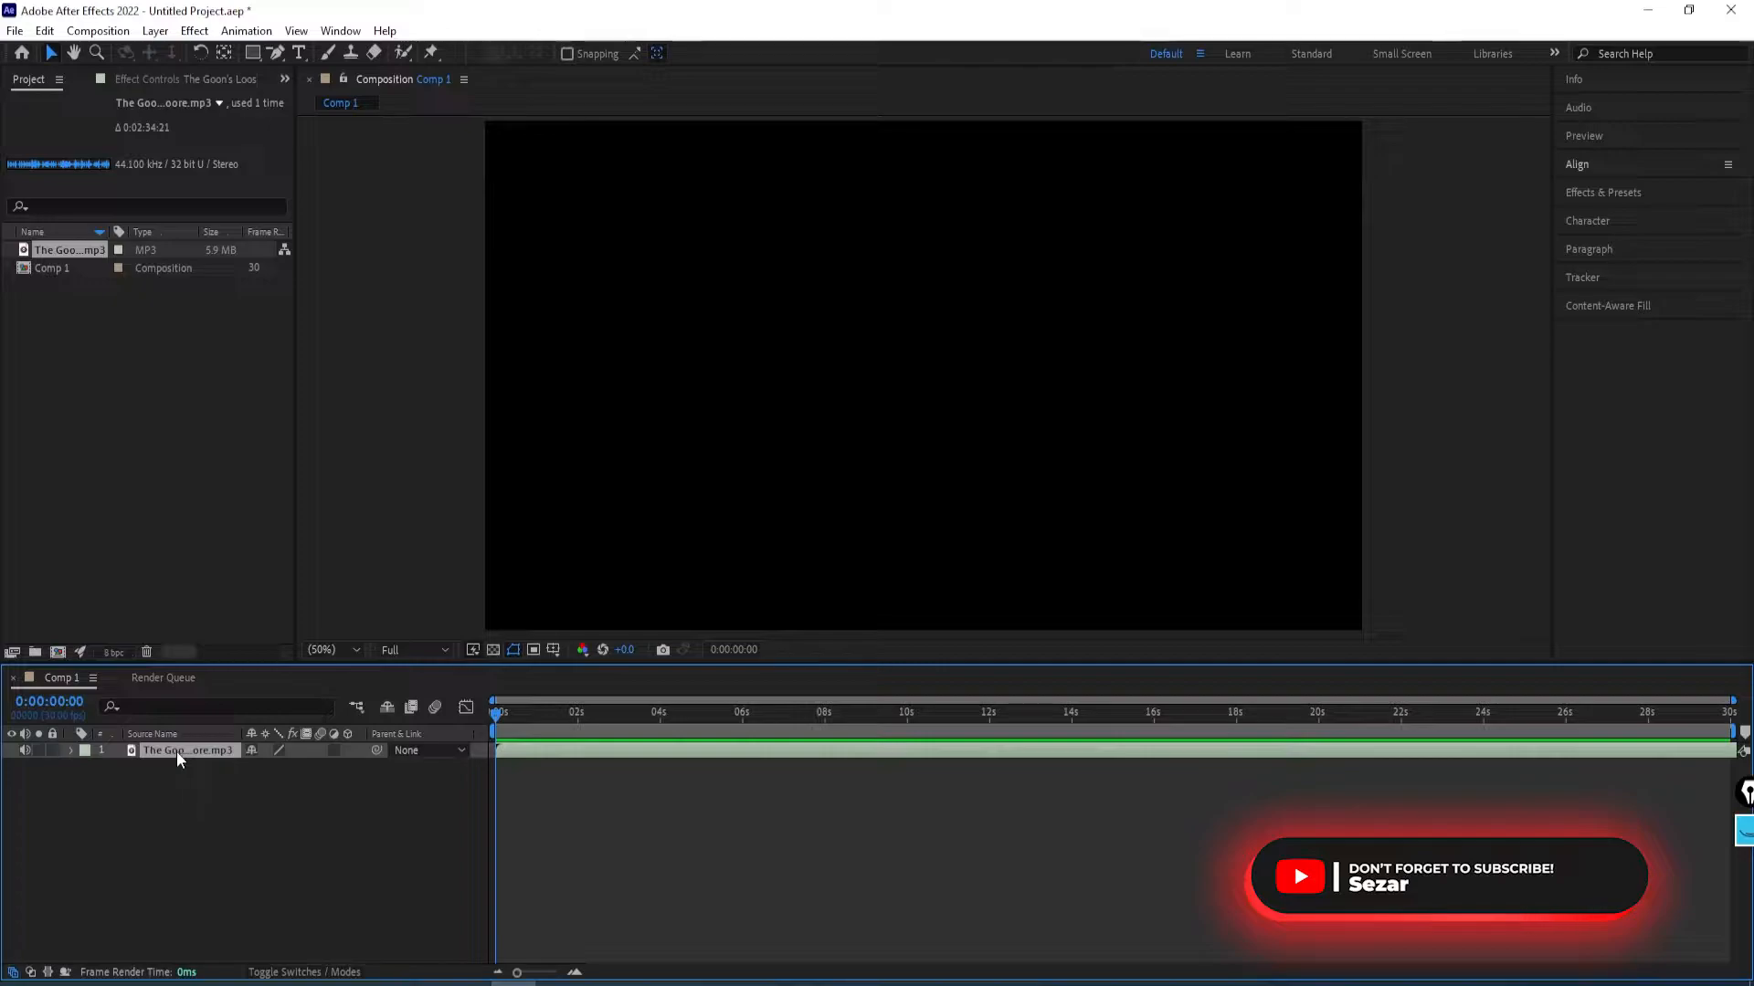
Examine the audio layer's waveform, preview its first seconds, return to the start and collapse the layer's properties.
{"action": "key", "text": "l"}
{"action": "key", "text": "l"}
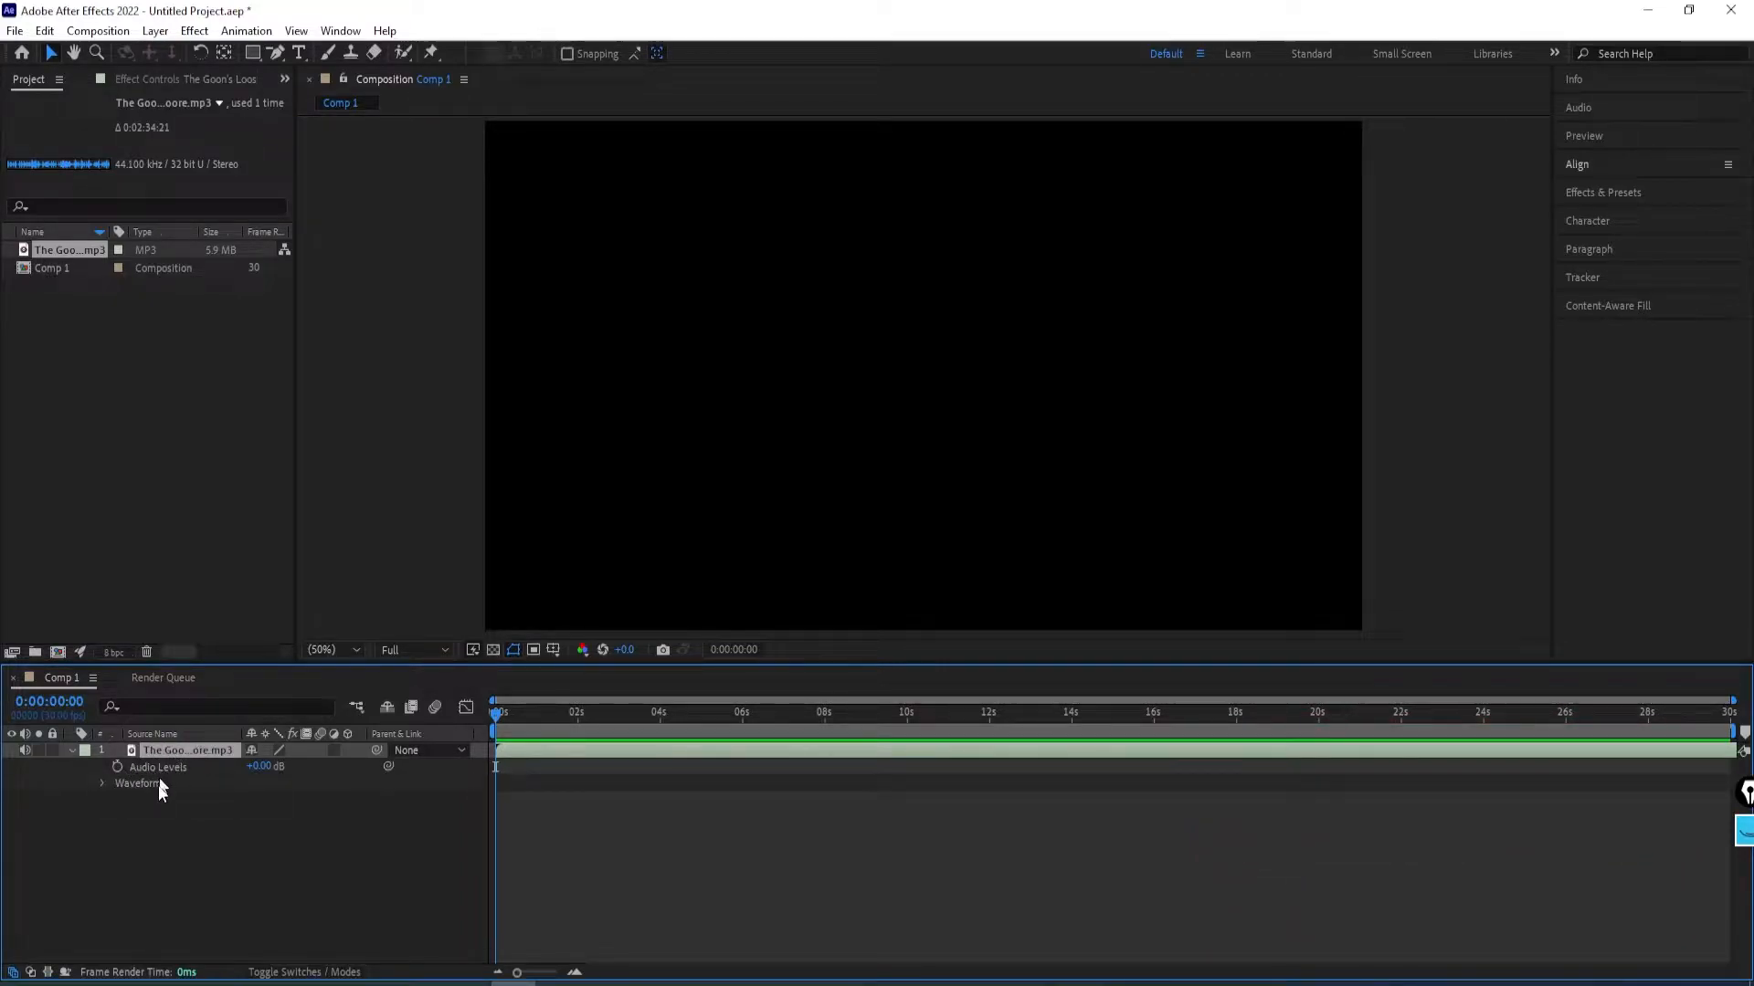
{"action": "left_click", "coordinate": [103, 783]}
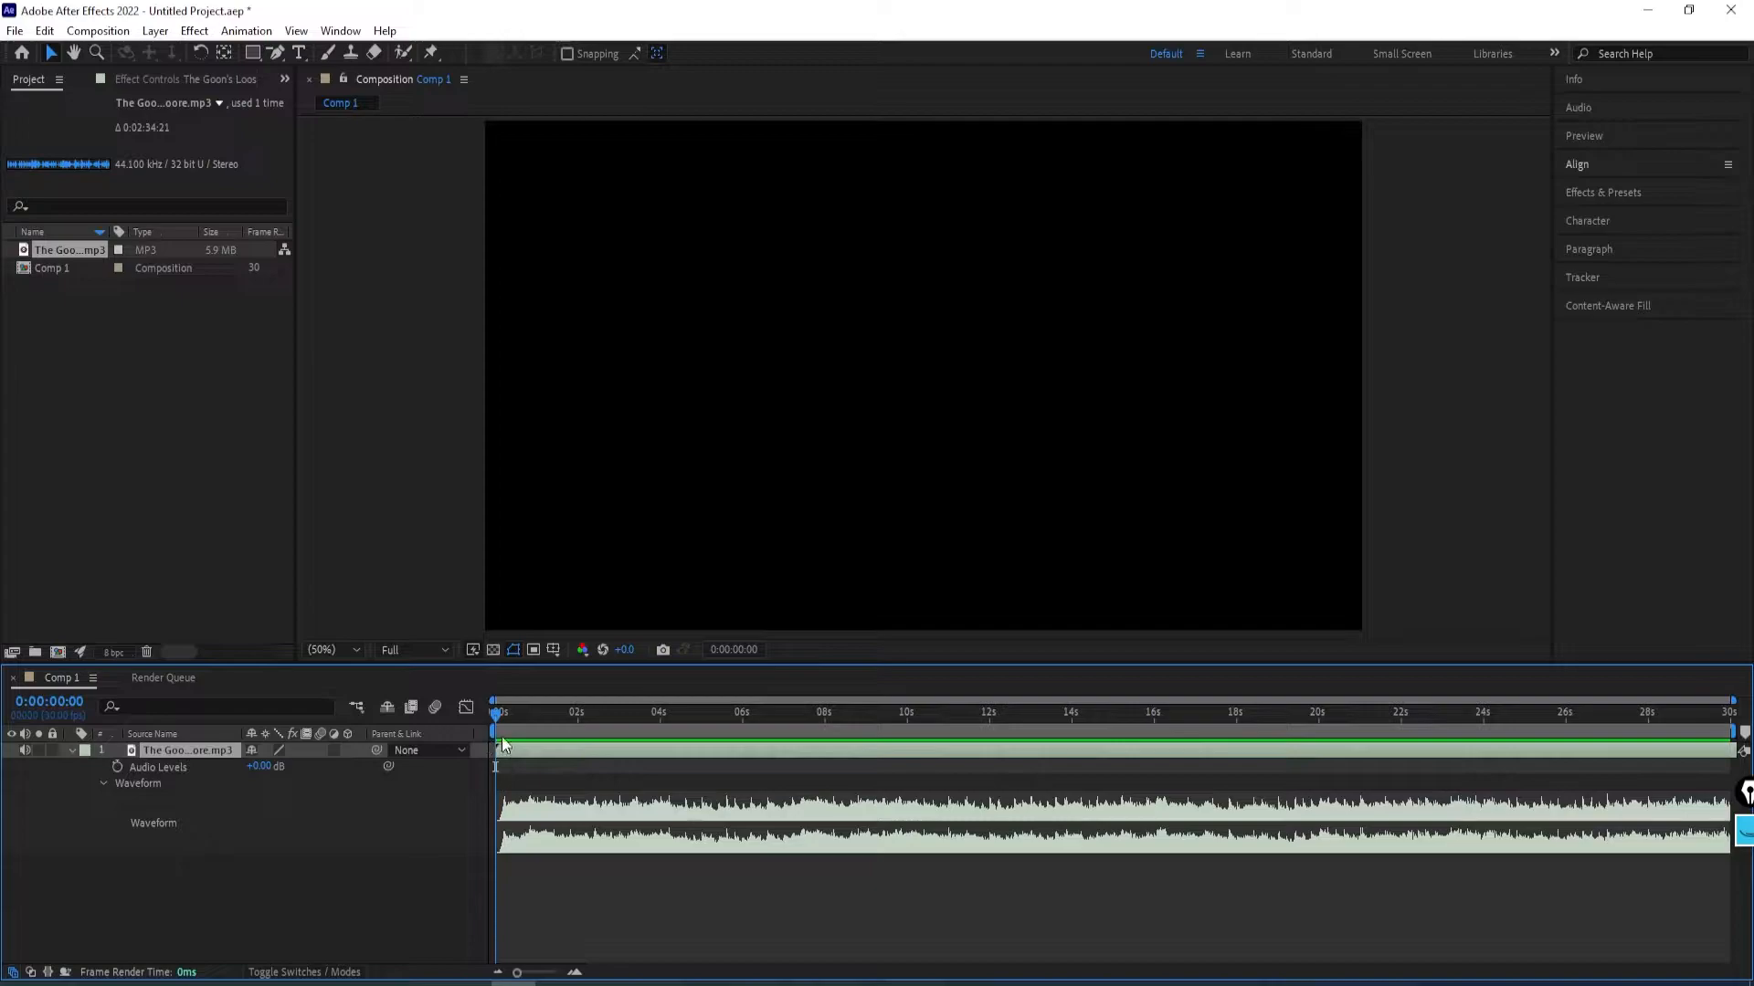
{"action": "mouse_move", "coordinate": [495, 716]}
{"action": "left_mouse_down"}
{"action": "mouse_move", "coordinate": [646, 724]}
{"action": "mouse_move", "coordinate": [545, 737]}
{"action": "mouse_move", "coordinate": [672, 743]}
{"action": "mouse_move", "coordinate": [488, 744]}
{"action": "left_mouse_up"}
{"action": "key", "text": "space"}
{"action": "left_click", "coordinate": [684, 763]}
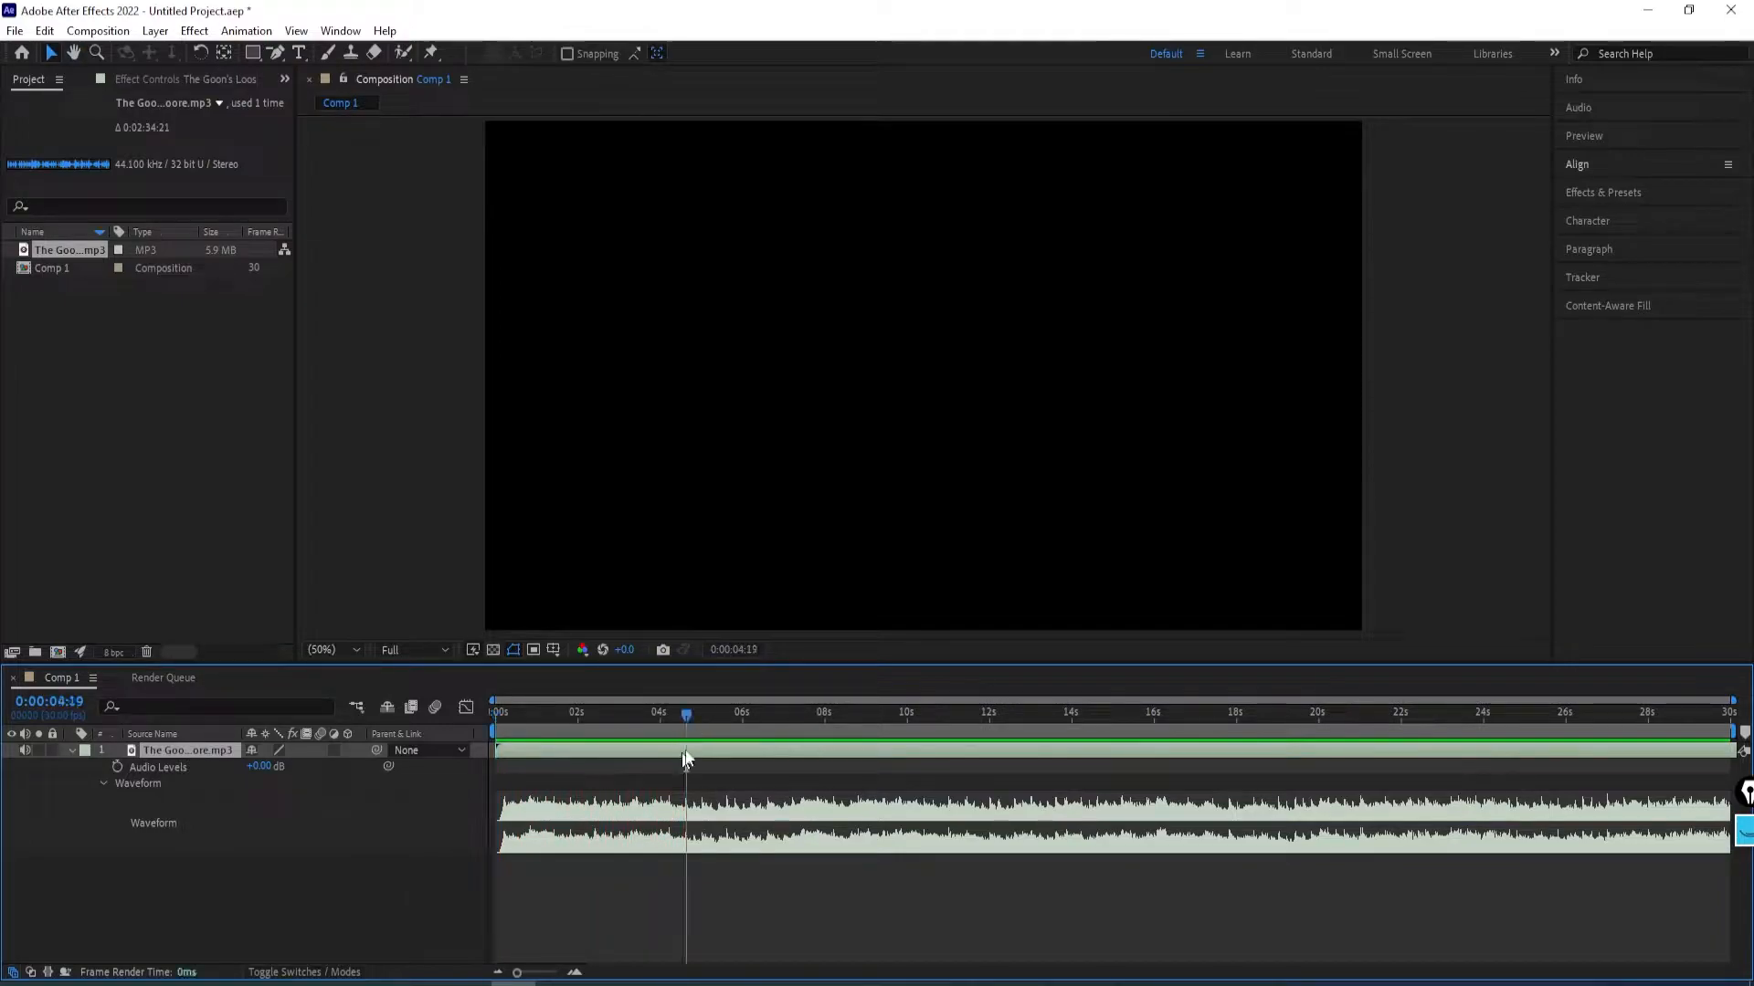
{"action": "left_click_drag", "start_coordinate": [688, 715], "coordinate": [453, 728]}
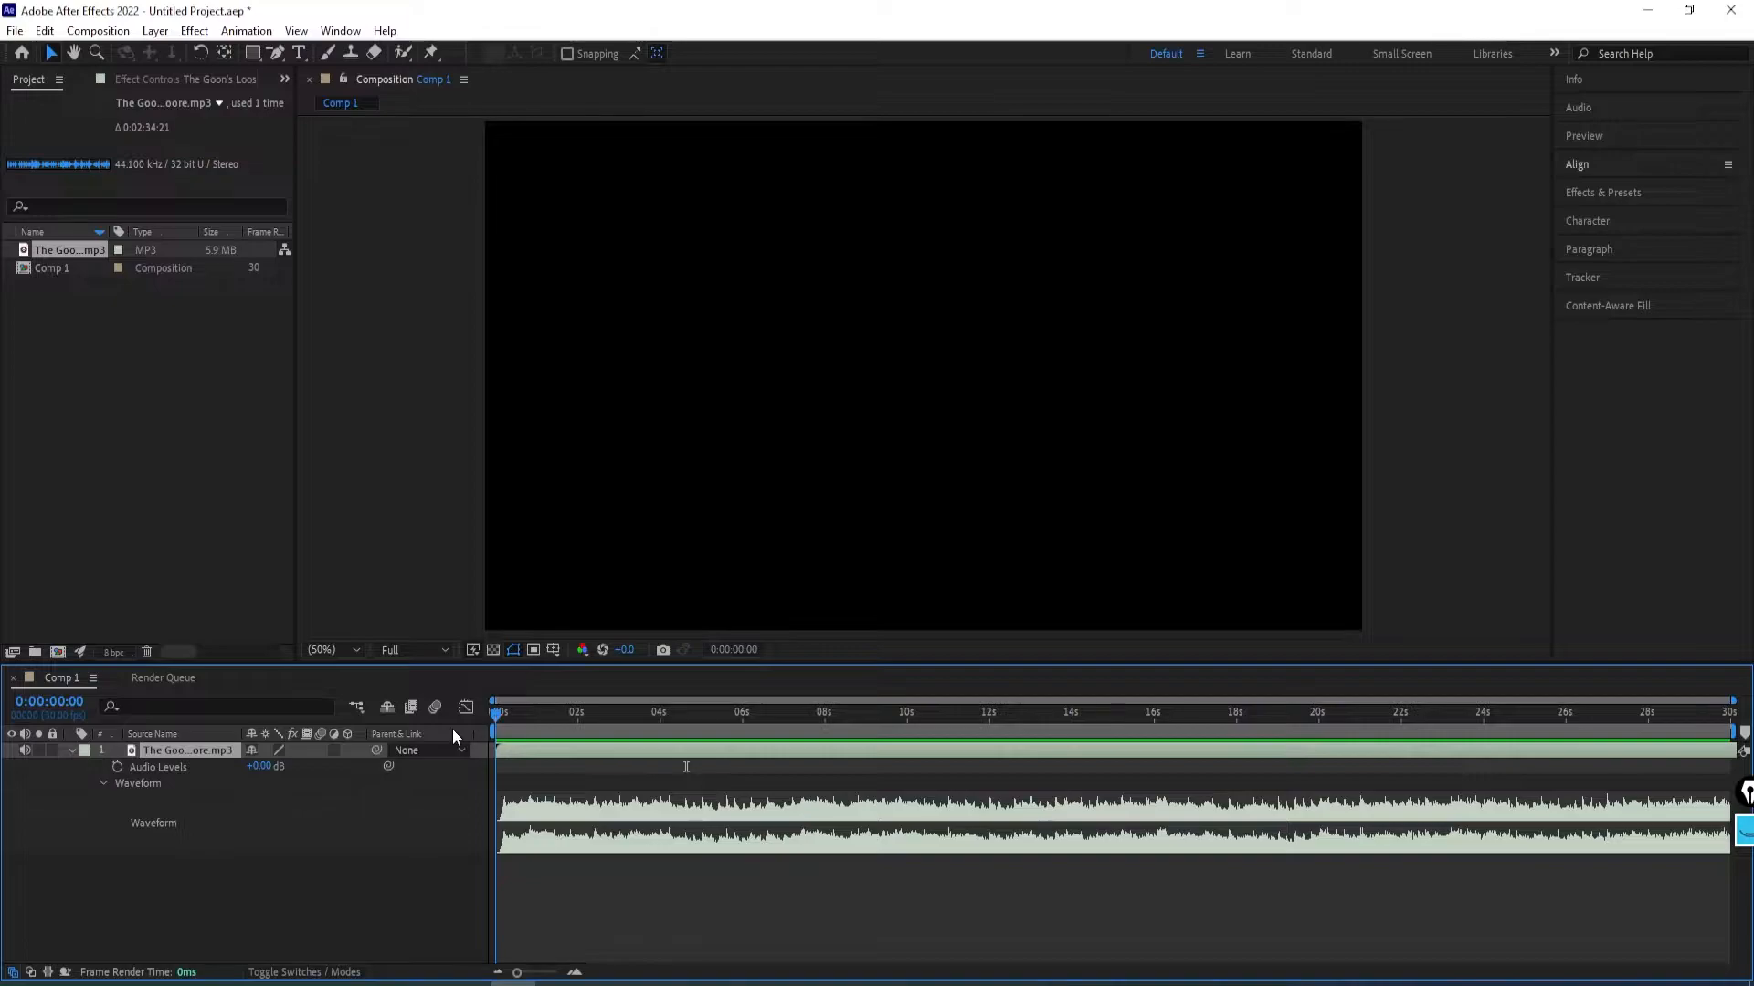
{"action": "left_click", "coordinate": [72, 750]}
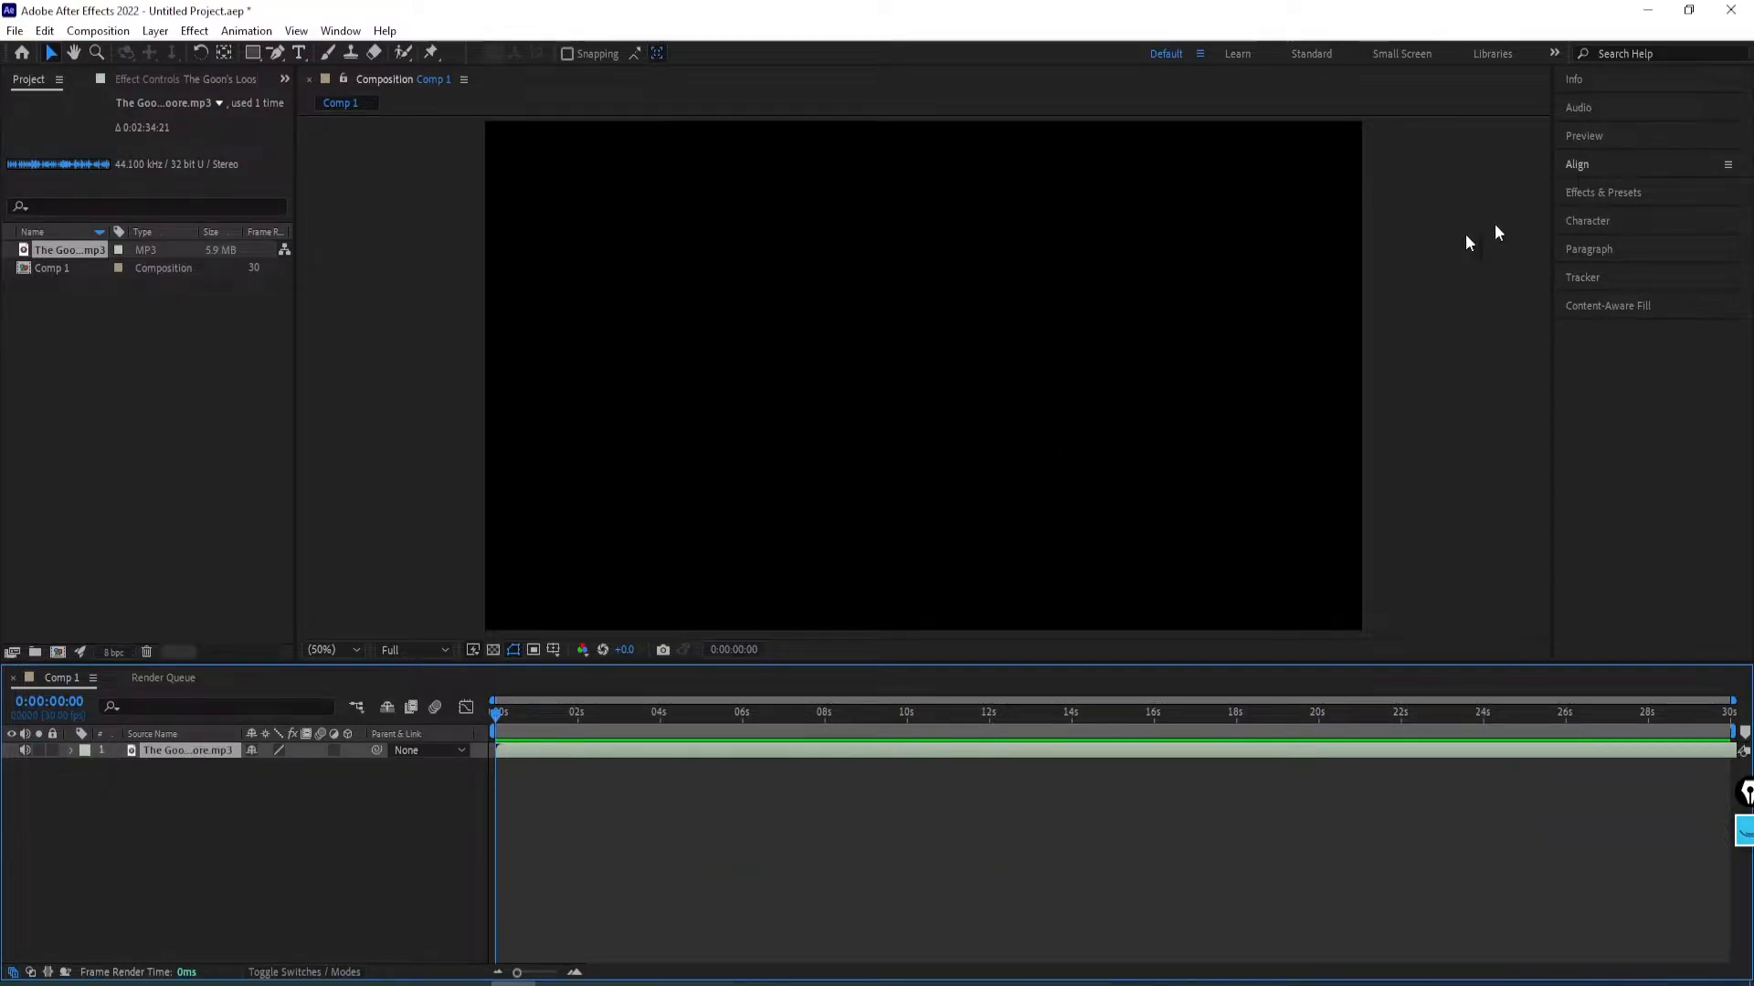
Create a black 1920 x 1080 px solid layer named "audio spectrum".
{"action": "right_click", "coordinate": [250, 873]}
{"action": "right_click", "coordinate": [208, 835]}
{"action": "mouse_move", "coordinate": [301, 608]}
{"action": "left_click", "coordinate": [475, 656]}
{"action": "type", "text": "audio spe"}
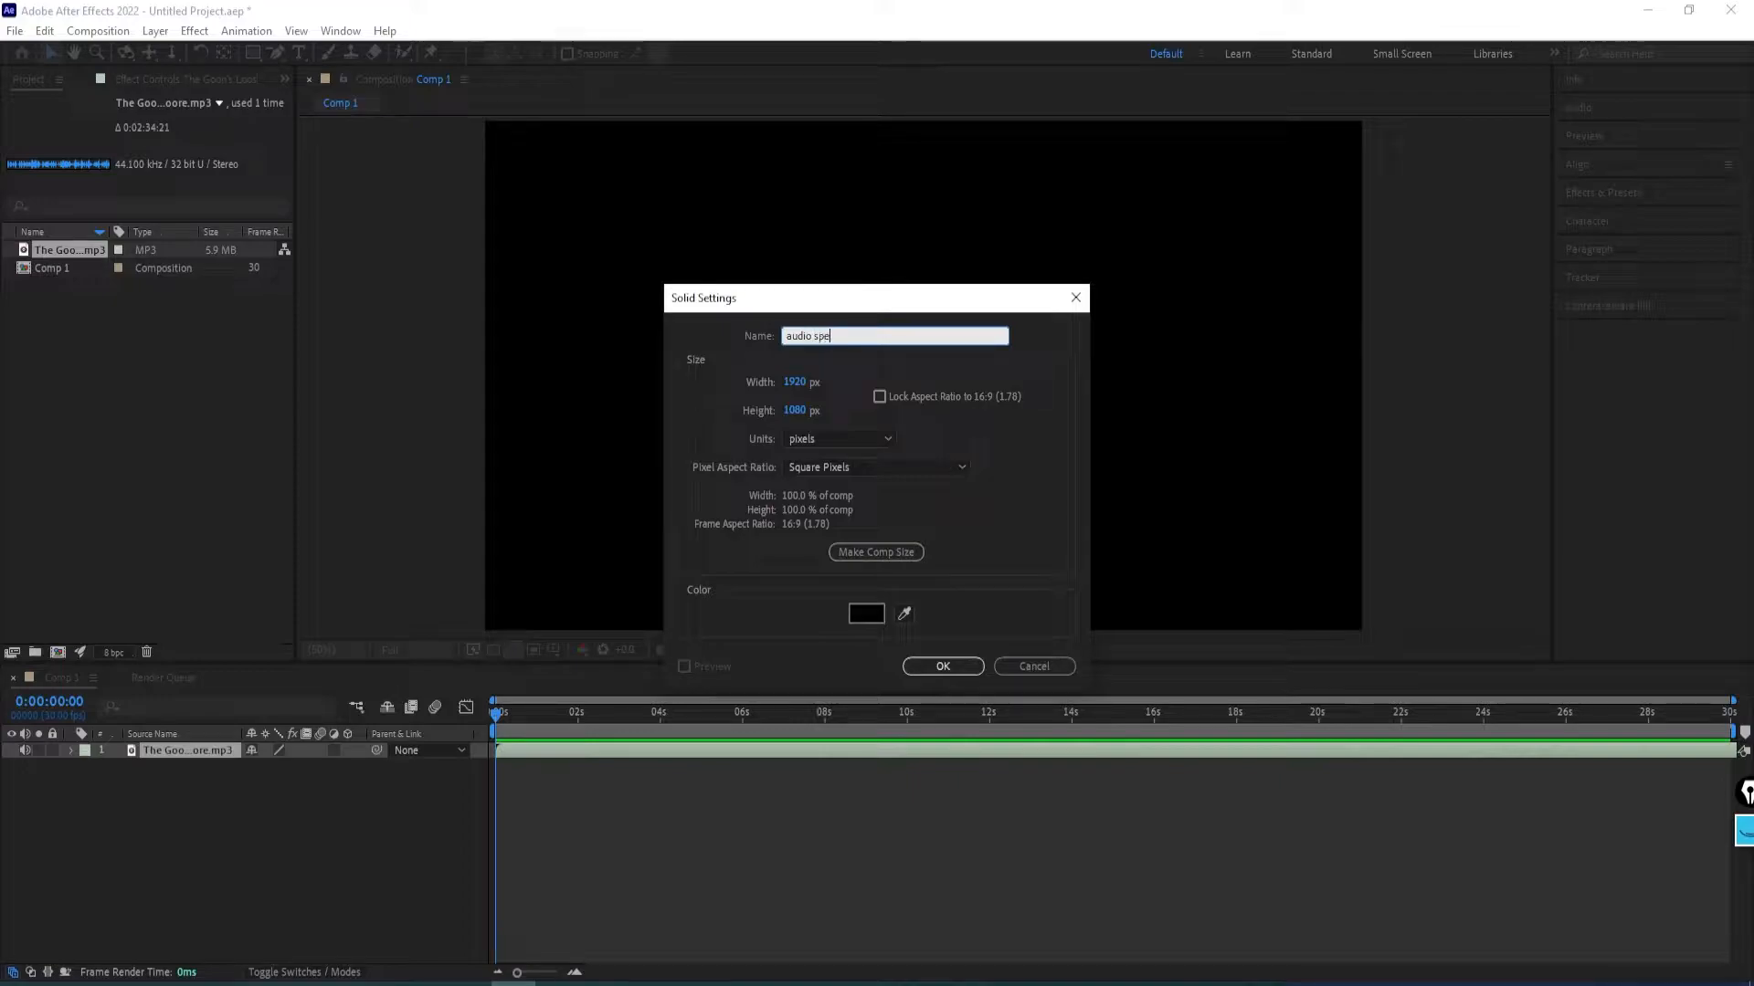
{"action": "type", "text": "ctrum"}
{"action": "key", "text": "Return"}
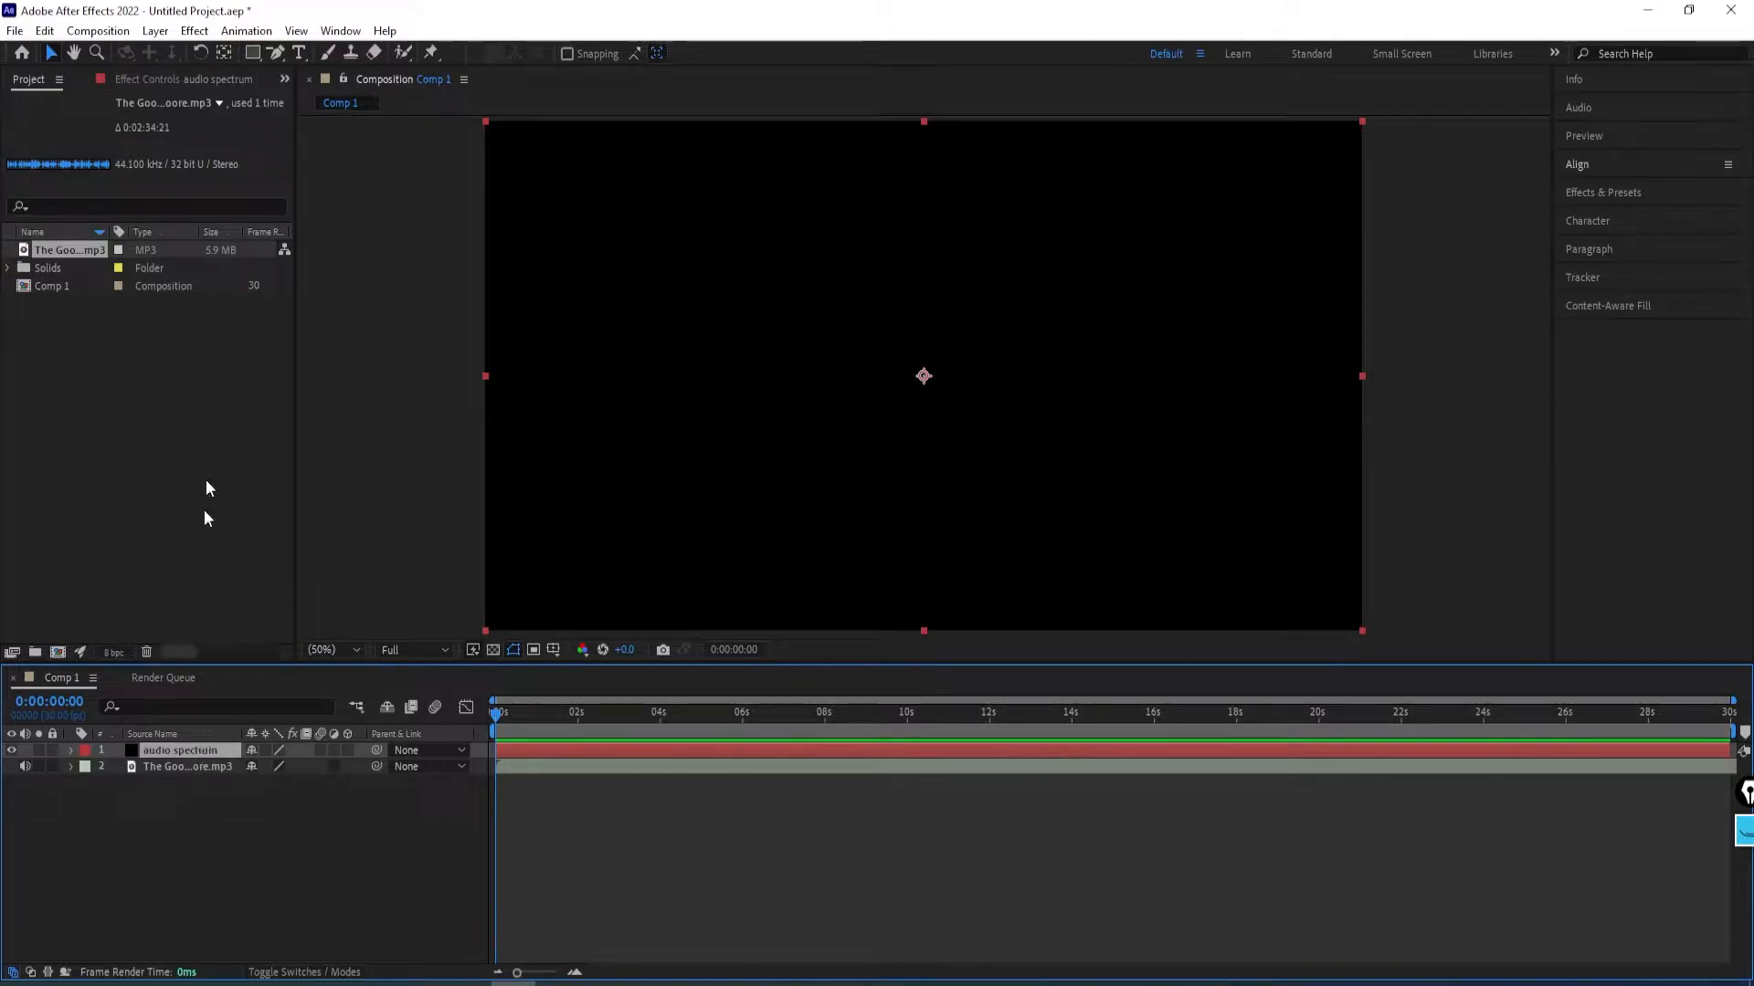
Draw a roughly square mask around the middle of the audio spectrum solid.
{"action": "left_click", "coordinate": [254, 54]}
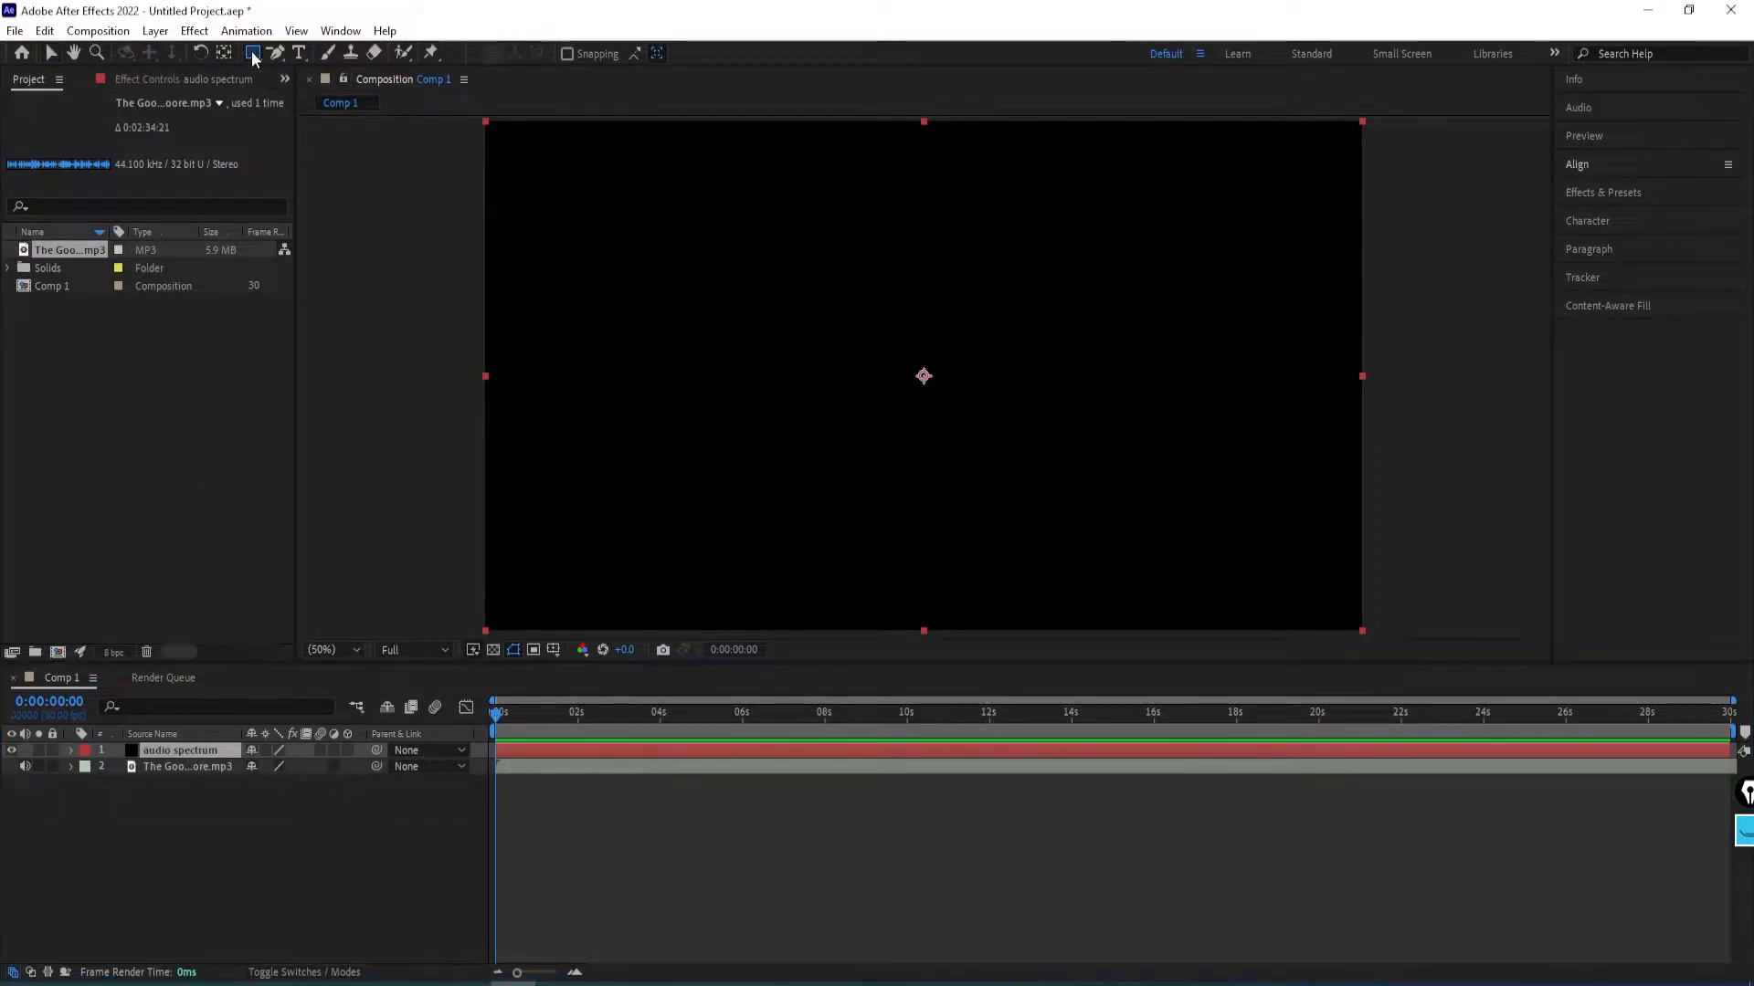
{"action": "left_click_drag", "start_coordinate": [764, 252], "coordinate": [1037, 498]}
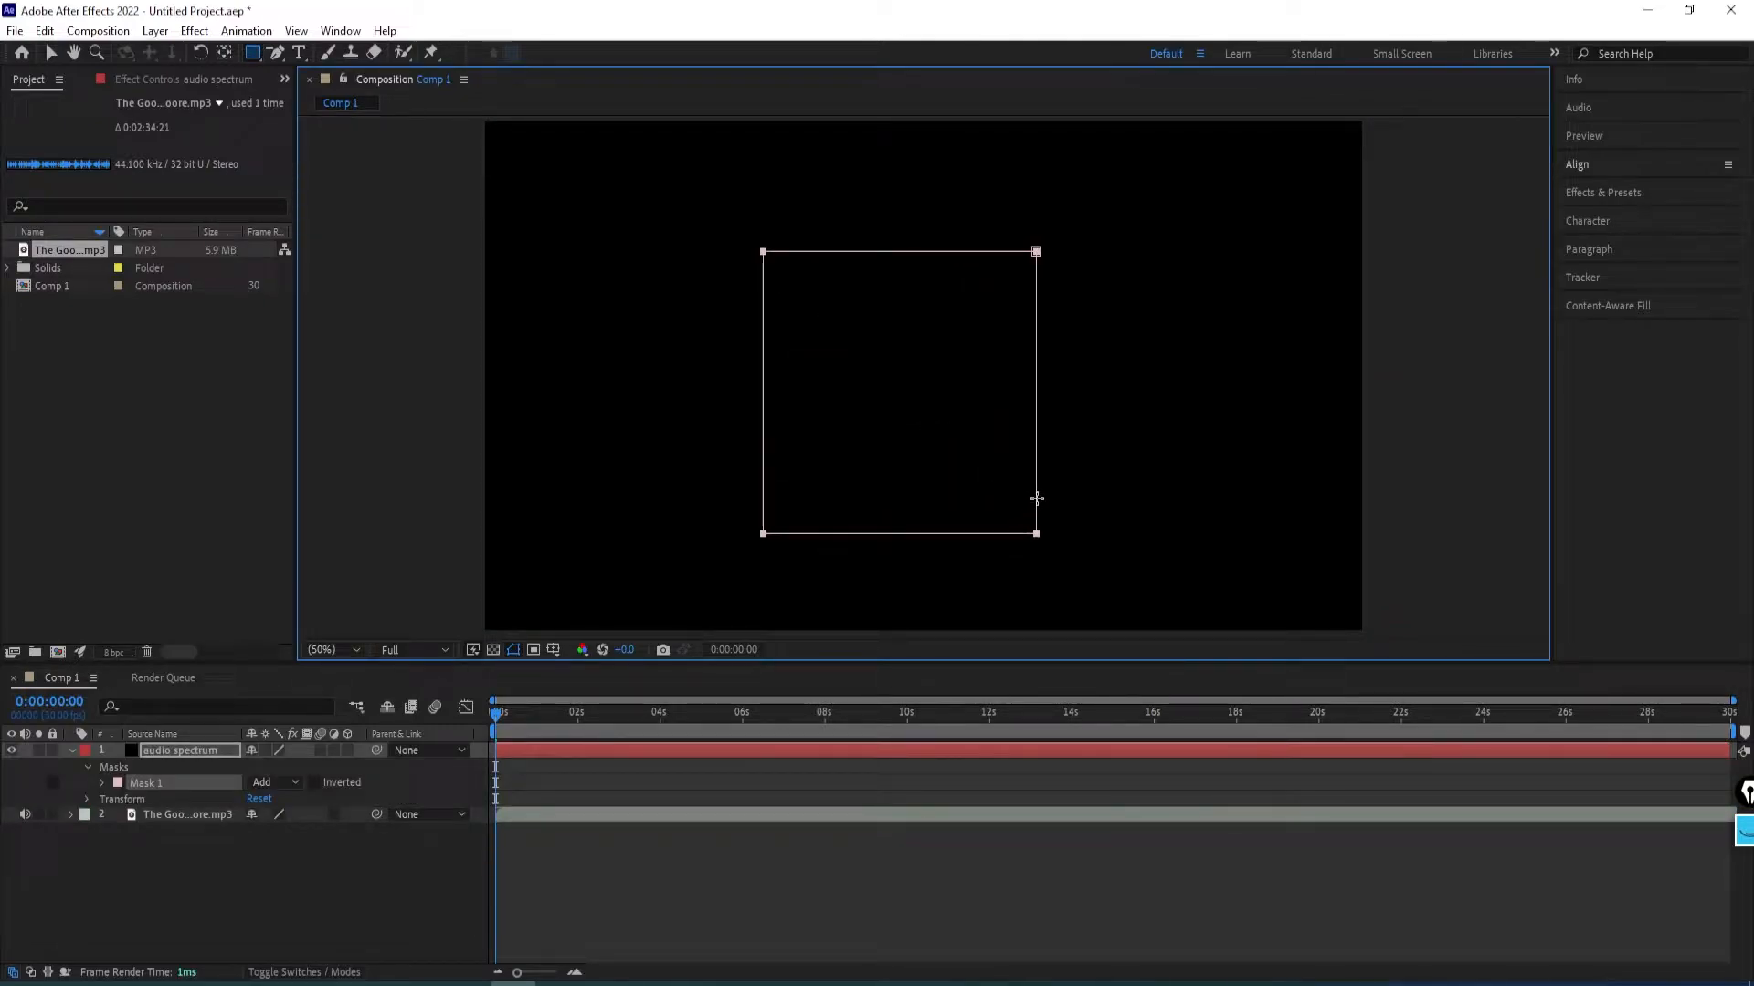
{"action": "left_click", "coordinate": [147, 787]}
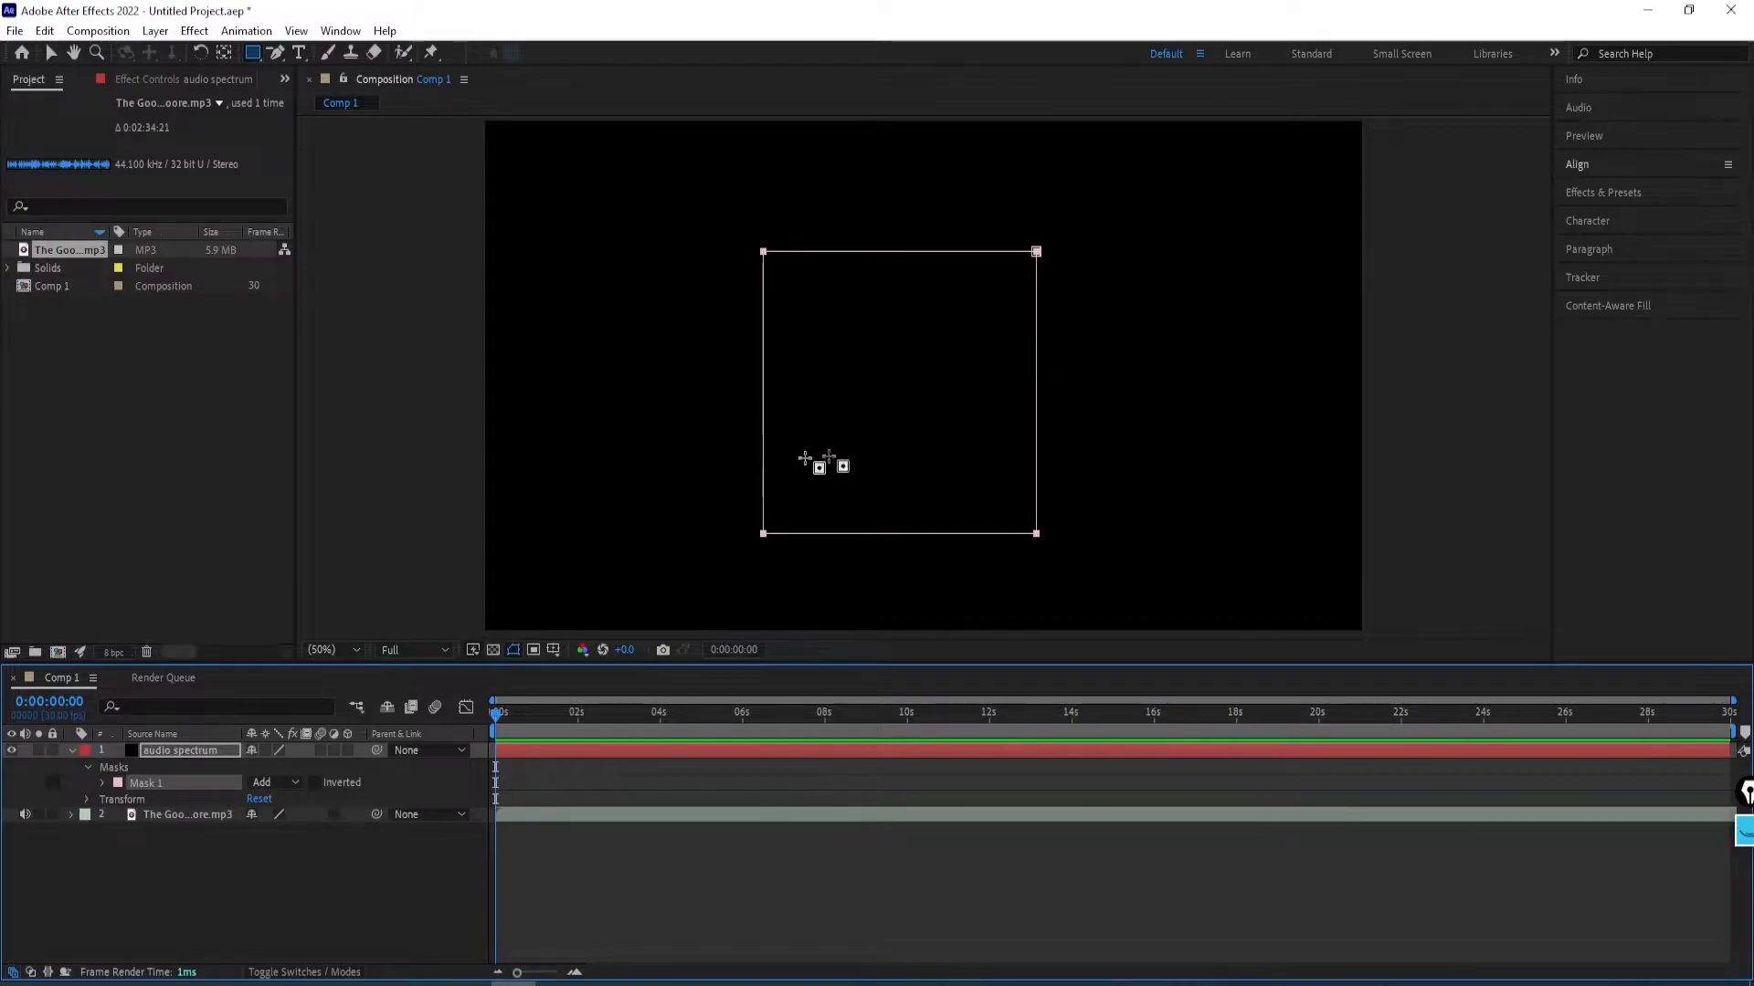
Remove the square mask's lower-left vertex with the Delete Vertex Tool to turn it into a triangle.
{"action": "left_click", "coordinate": [278, 53]}
{"action": "left_click", "coordinate": [278, 53]}
{"action": "left_click", "coordinate": [336, 51]}
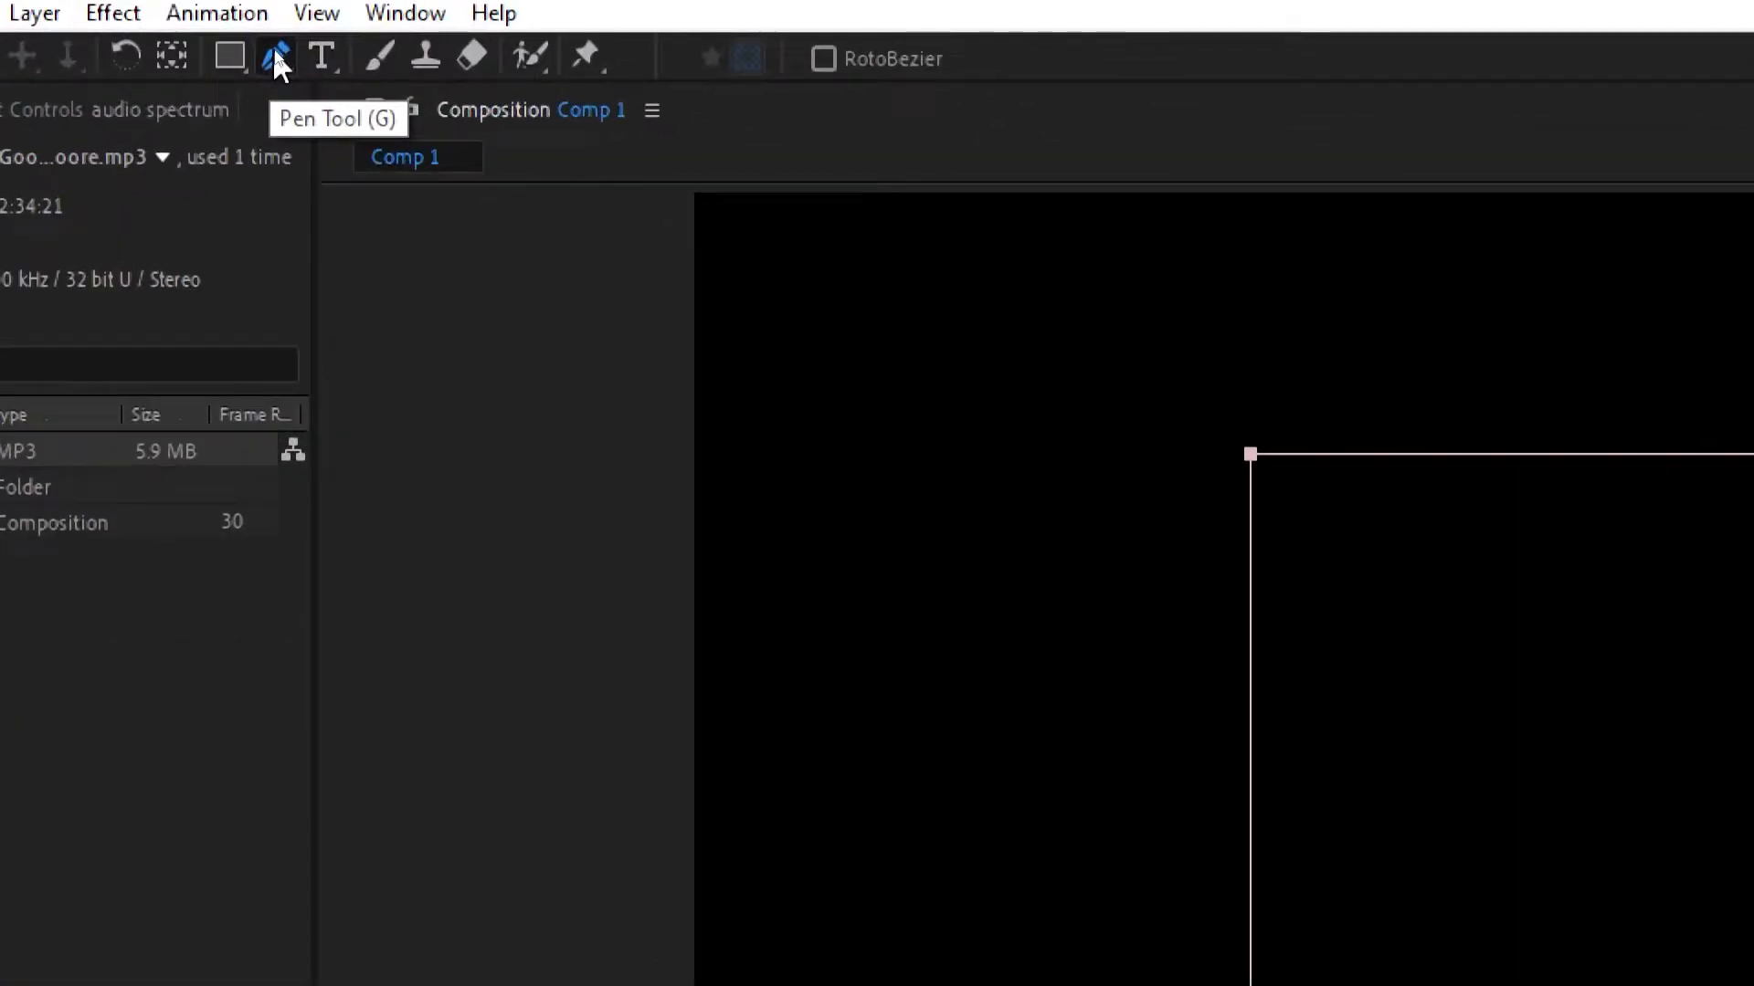
{"action": "left_click", "coordinate": [274, 51]}
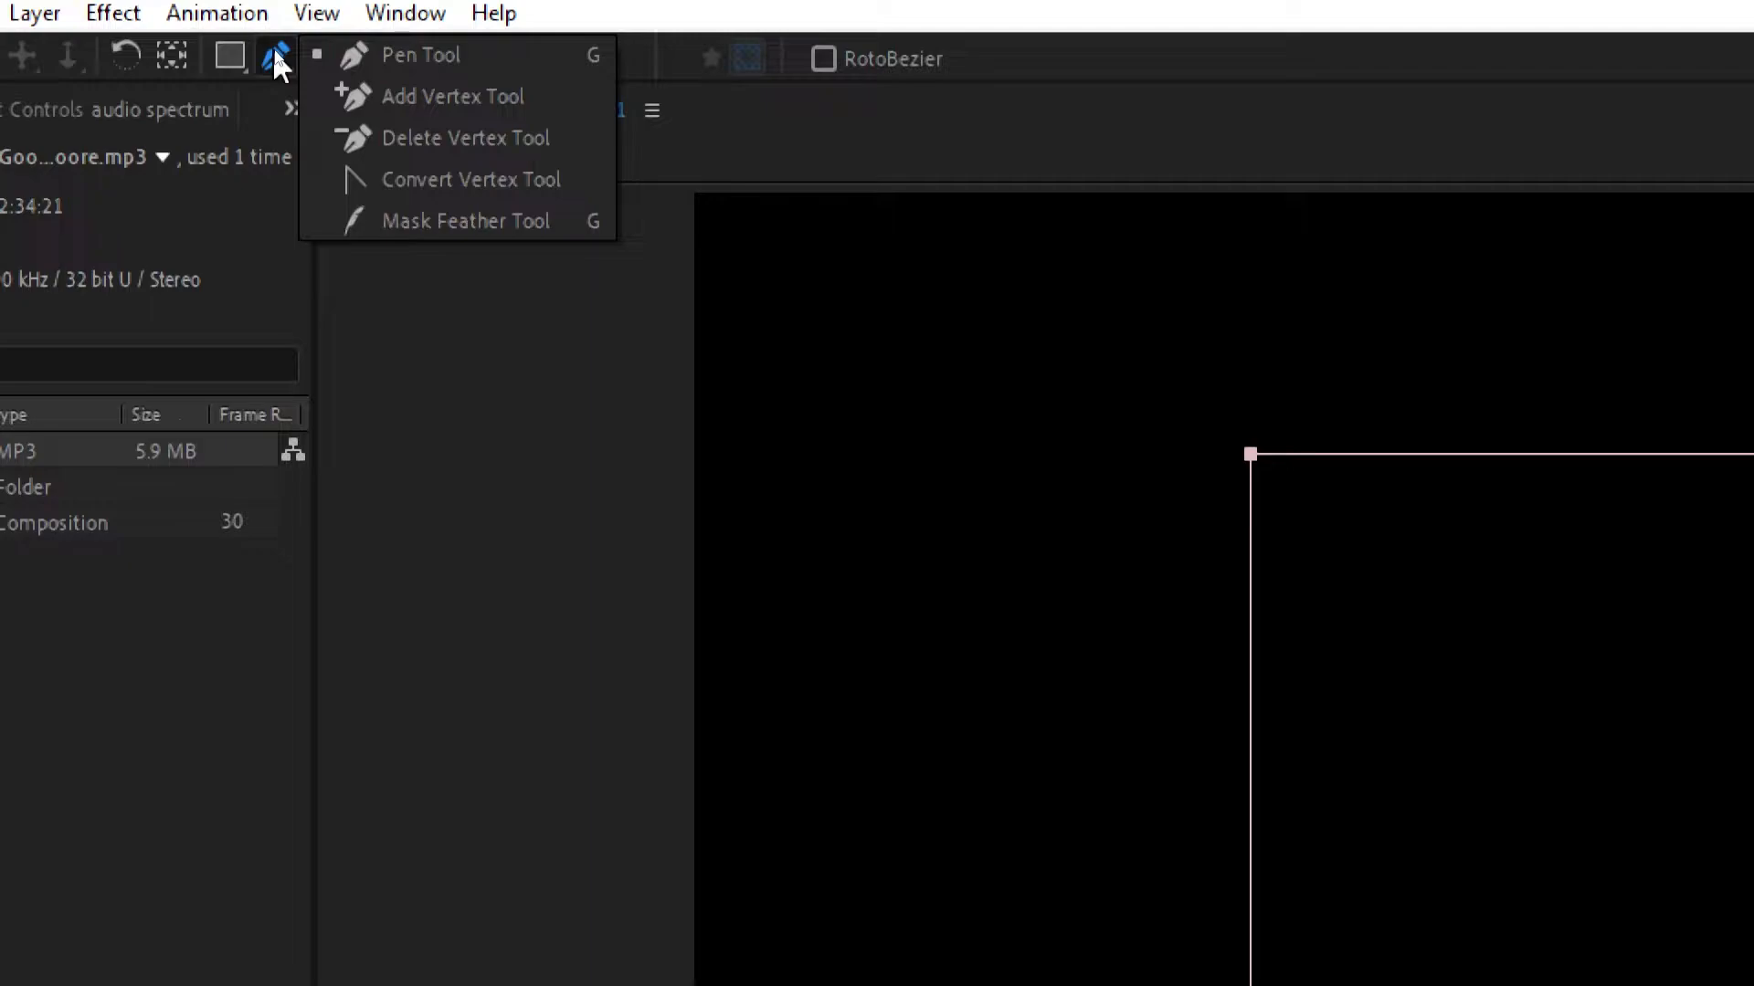
{"action": "left_click", "coordinate": [427, 141]}
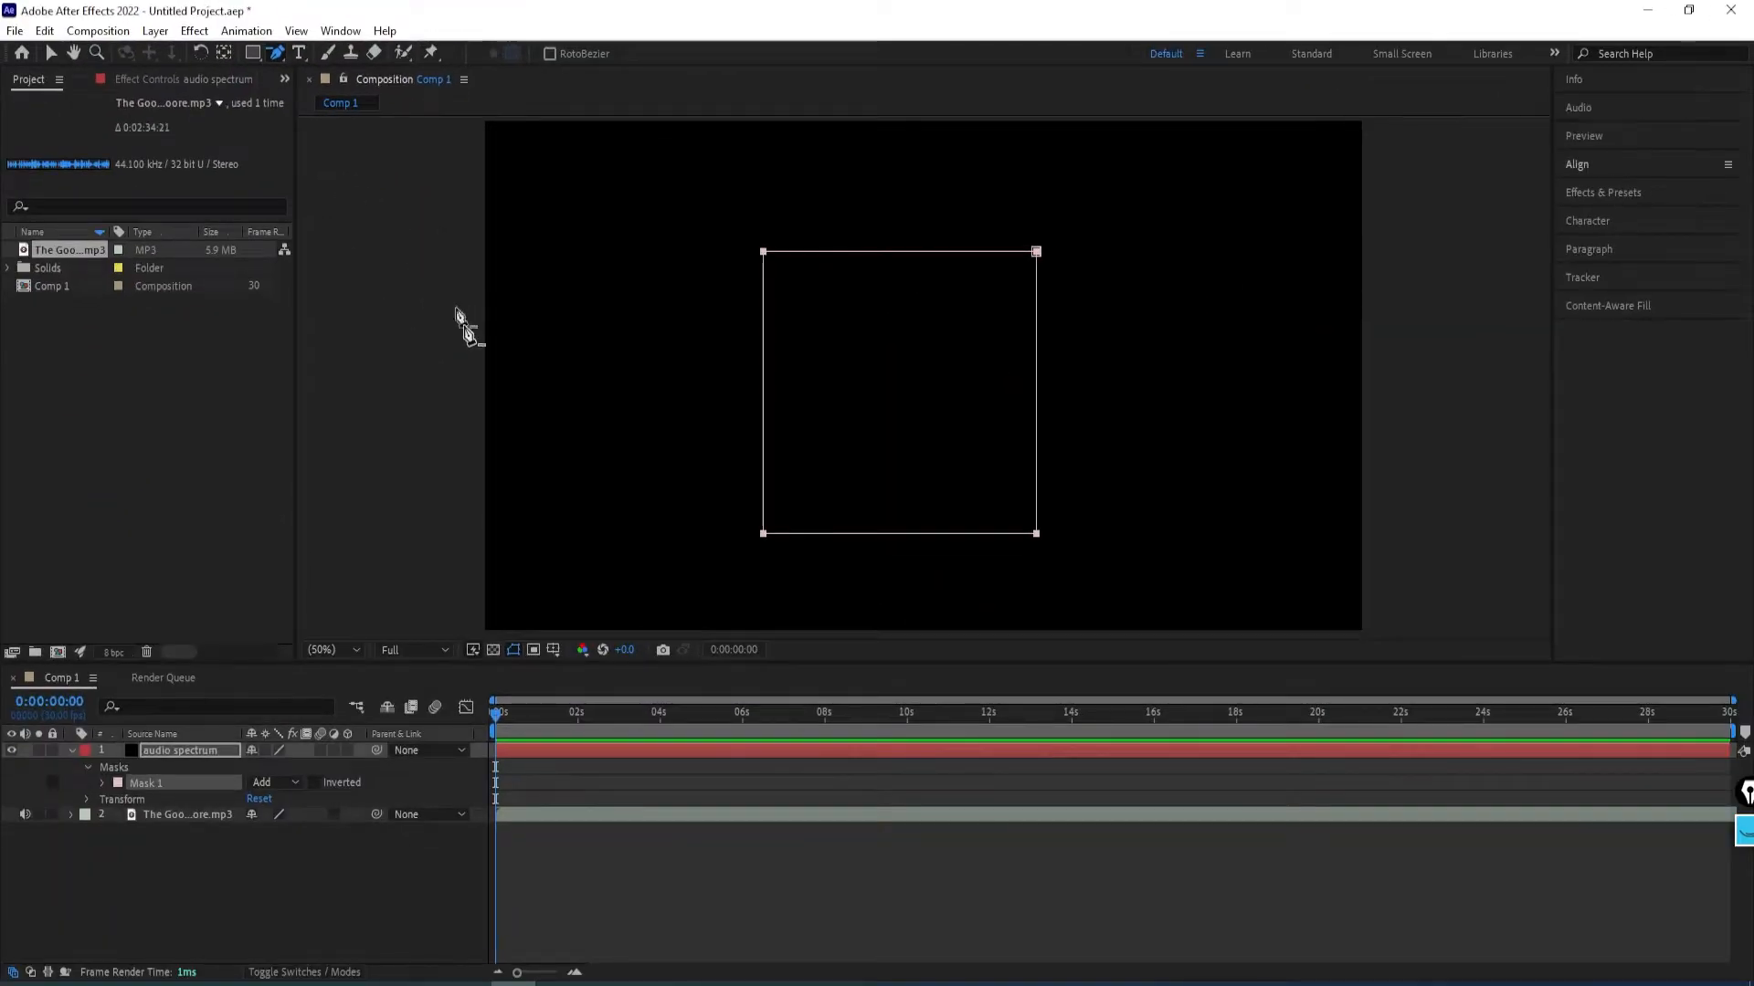
{"action": "left_click", "coordinate": [765, 539]}
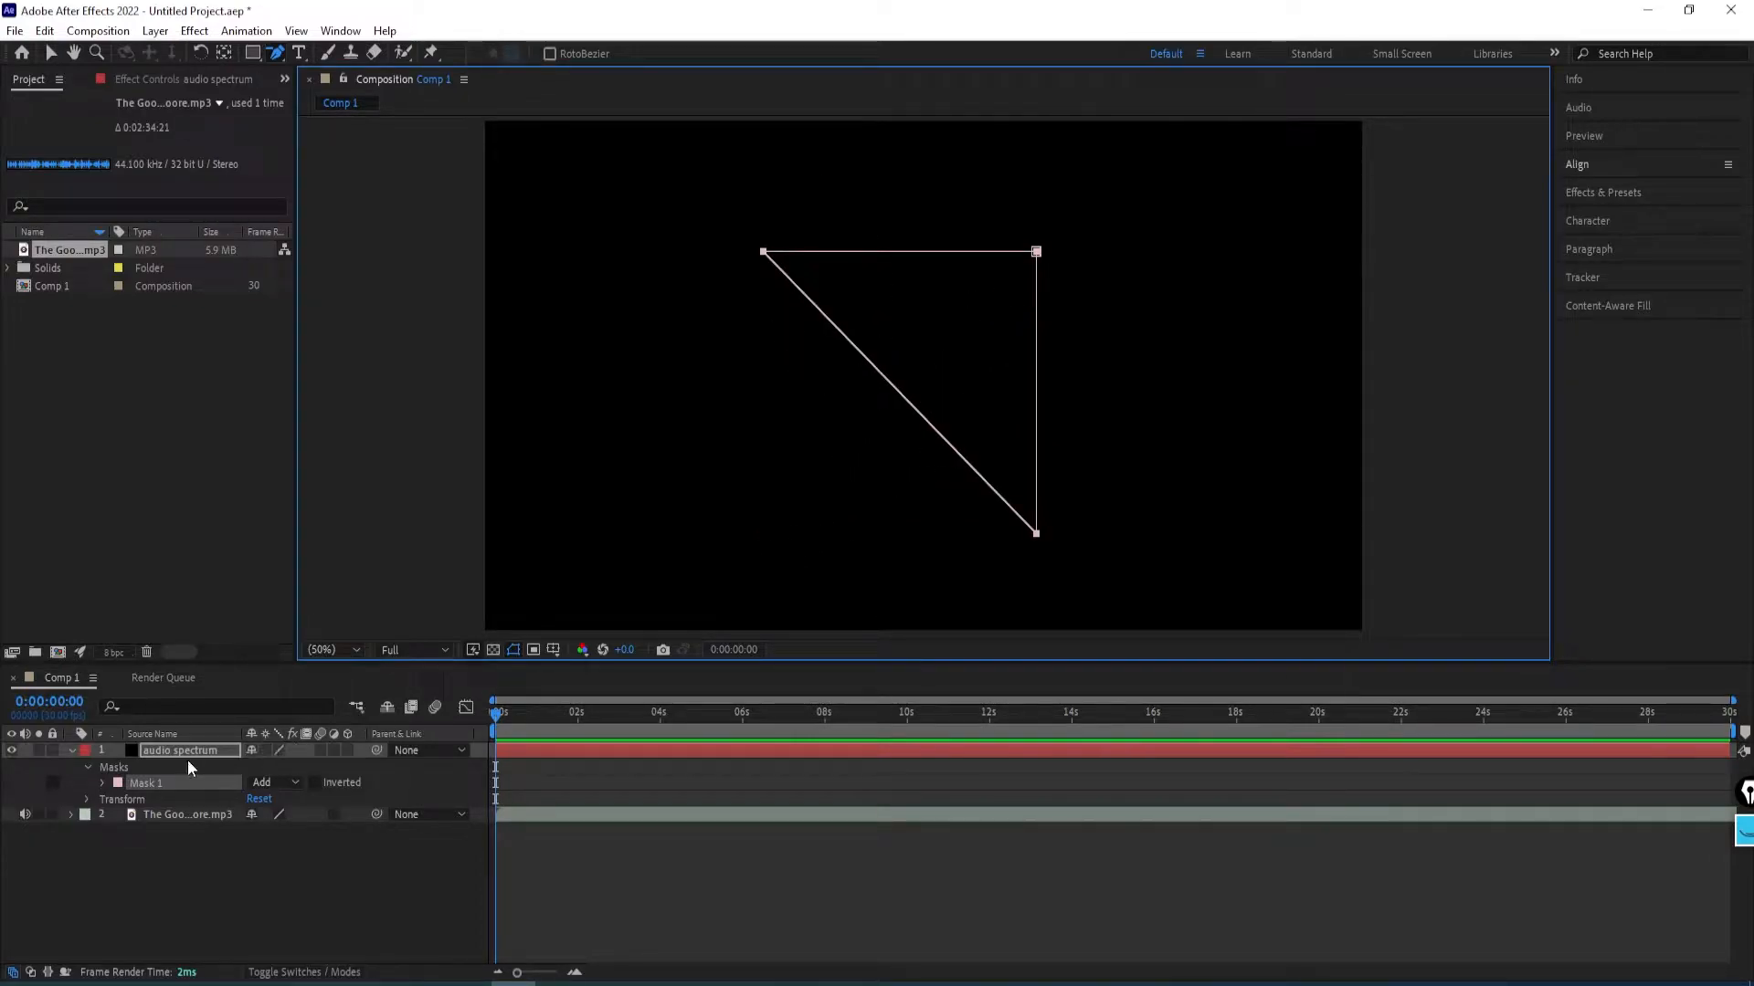
Rotate the triangular mask so its longest edge is horizontal on top and its opposite corner points straight down.
{"action": "left_click", "coordinate": [47, 57]}
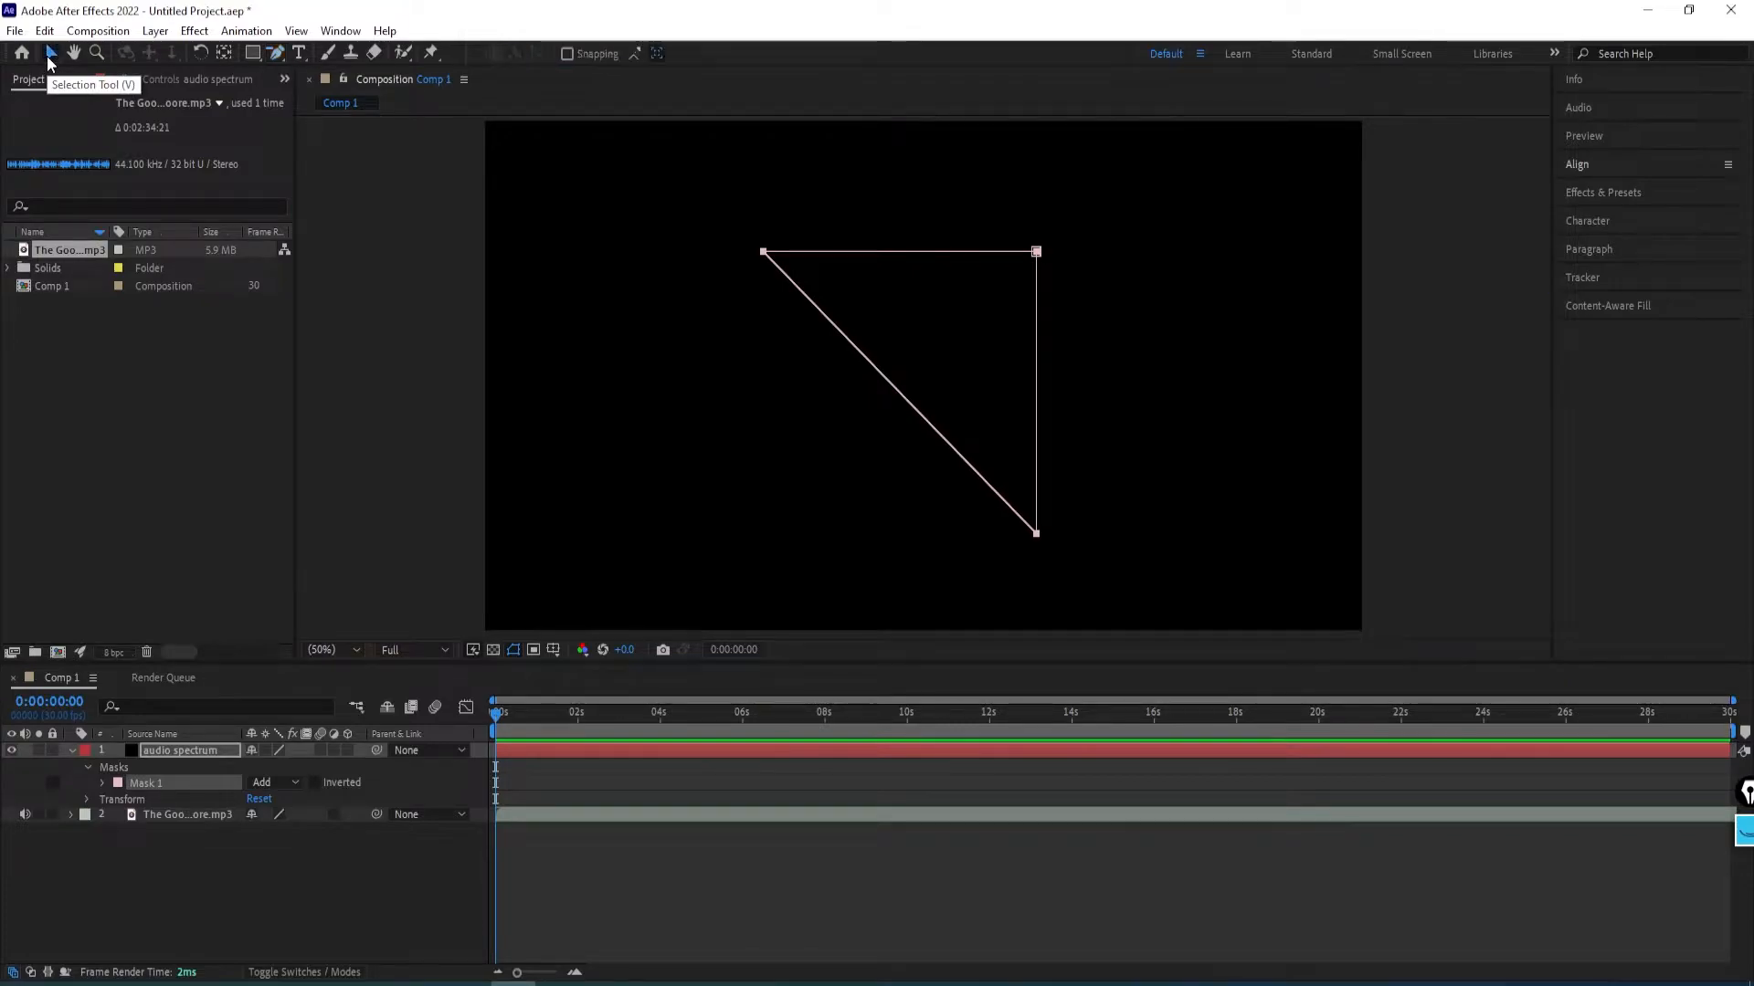
{"action": "double_click", "coordinate": [1037, 535]}
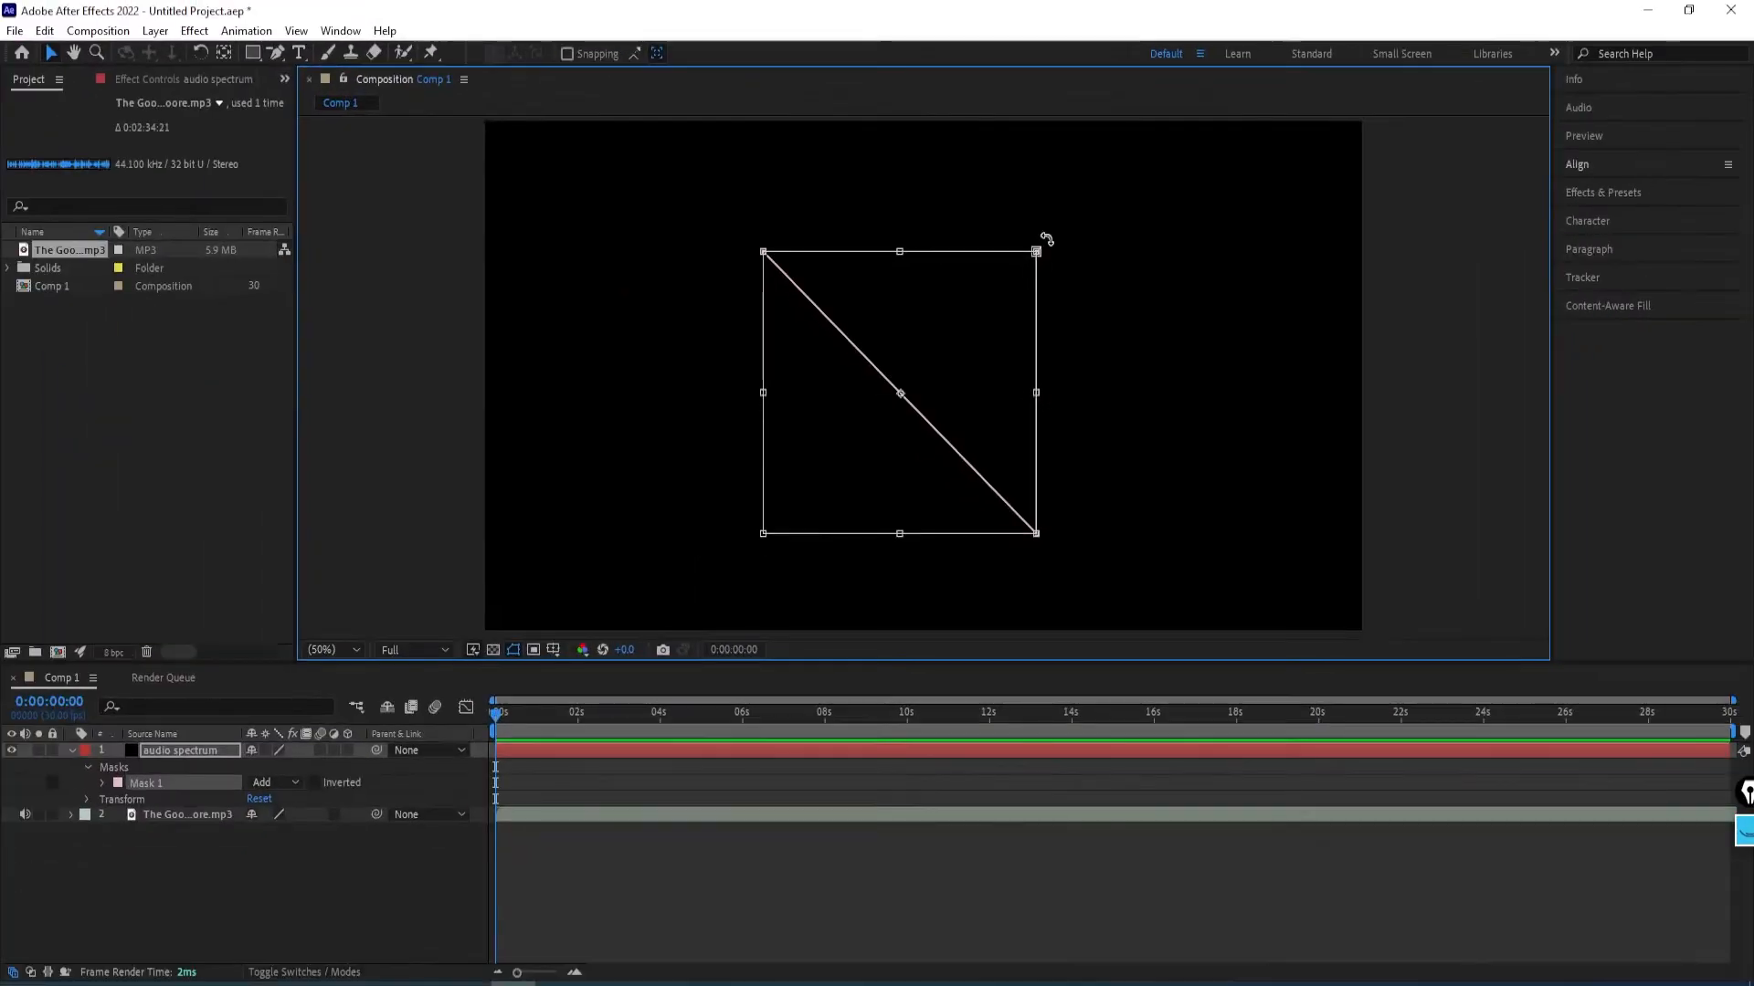
{"action": "left_click_drag", "start_coordinate": [1059, 263], "coordinate": [908, 549]}
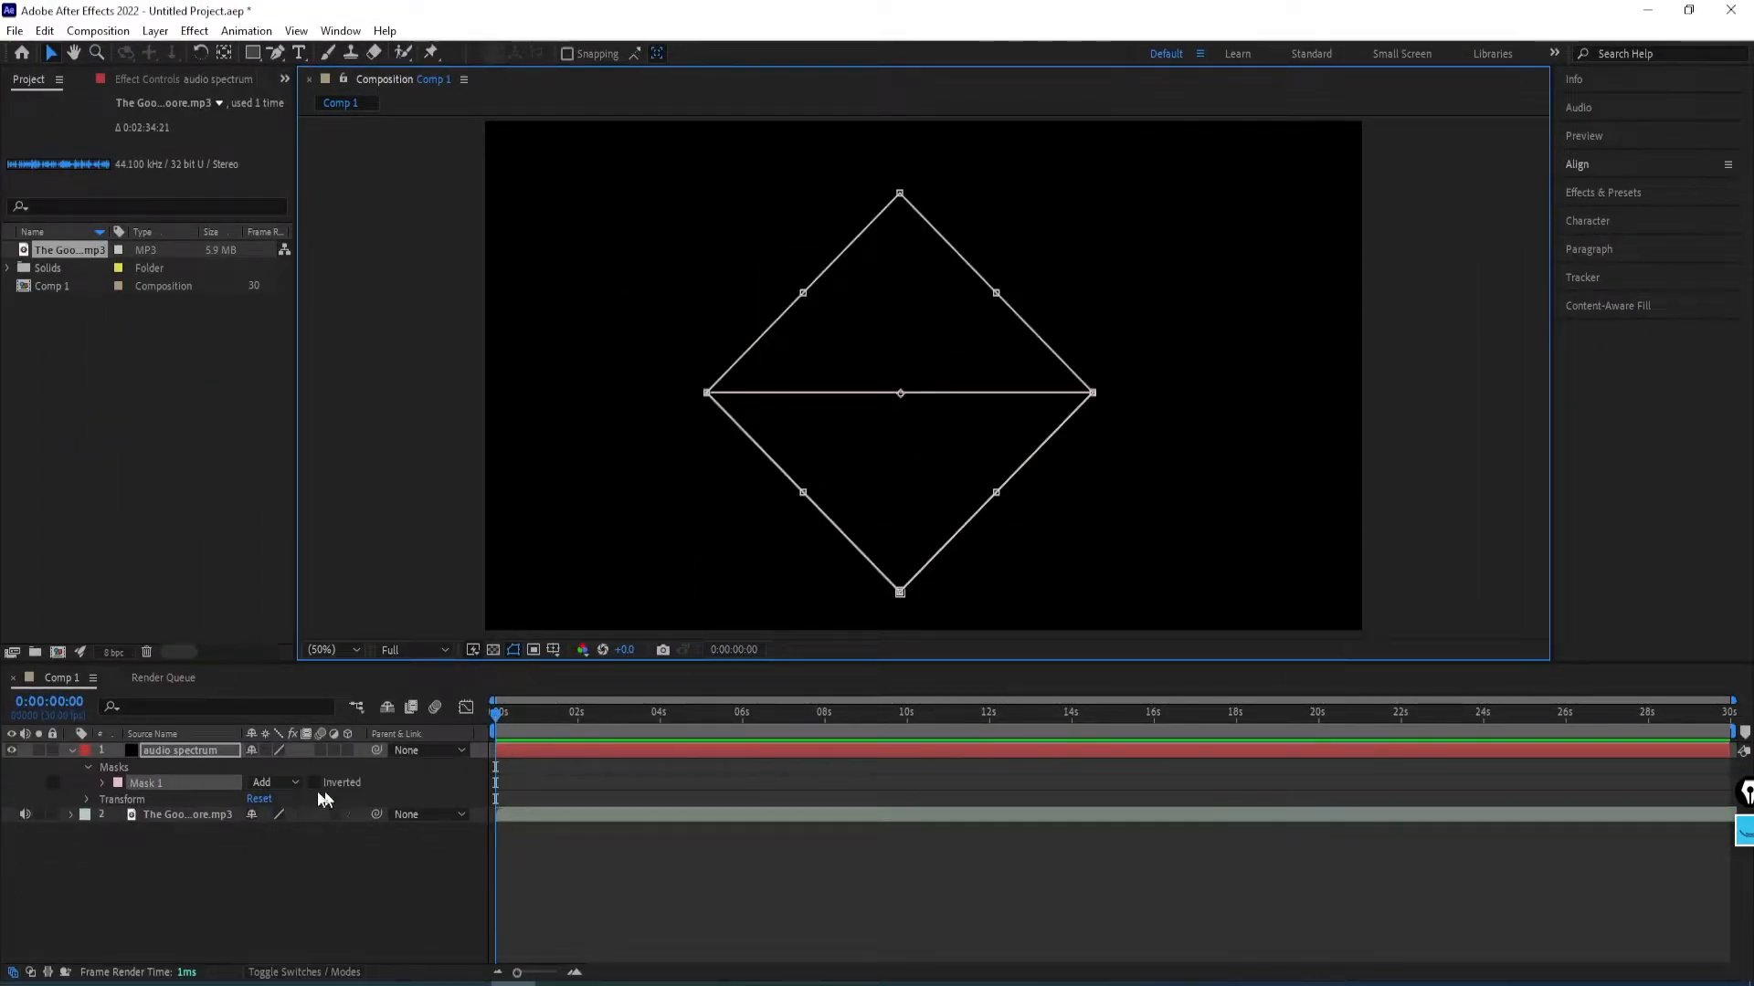
{"action": "left_click", "coordinate": [194, 778]}
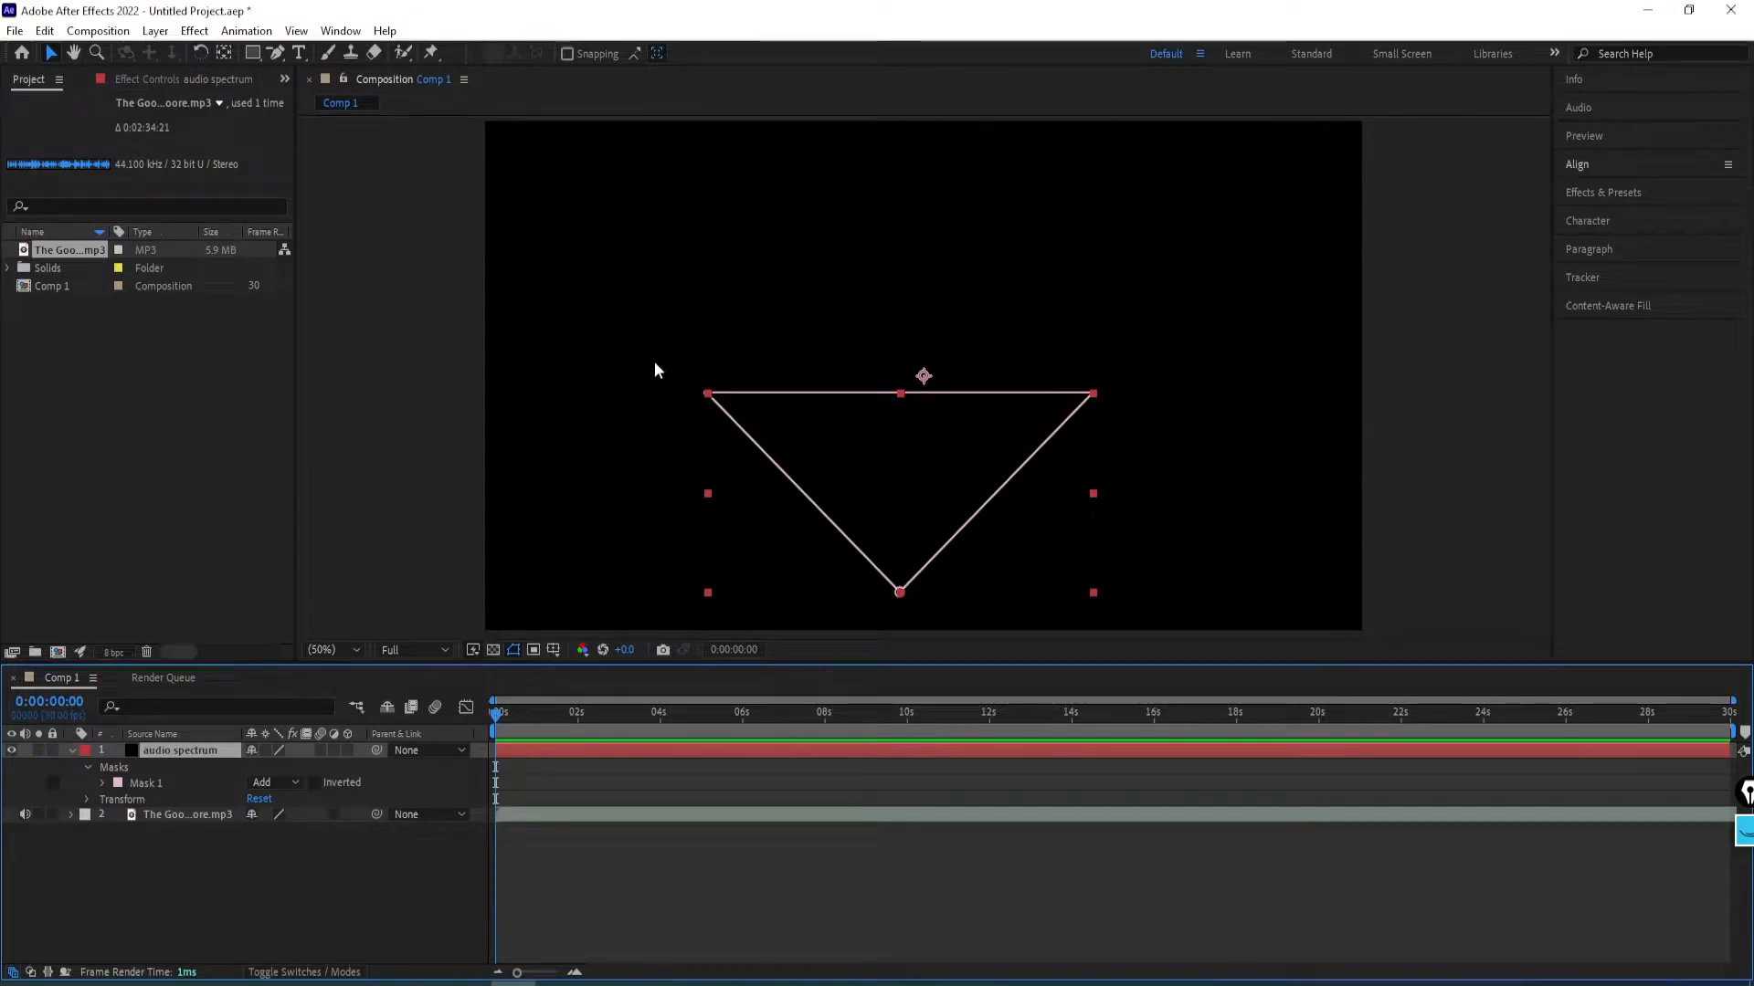
Select the mask's two upper vertices and raise them together until the triangle is nearly equilateral.
{"action": "left_click", "coordinate": [144, 785]}
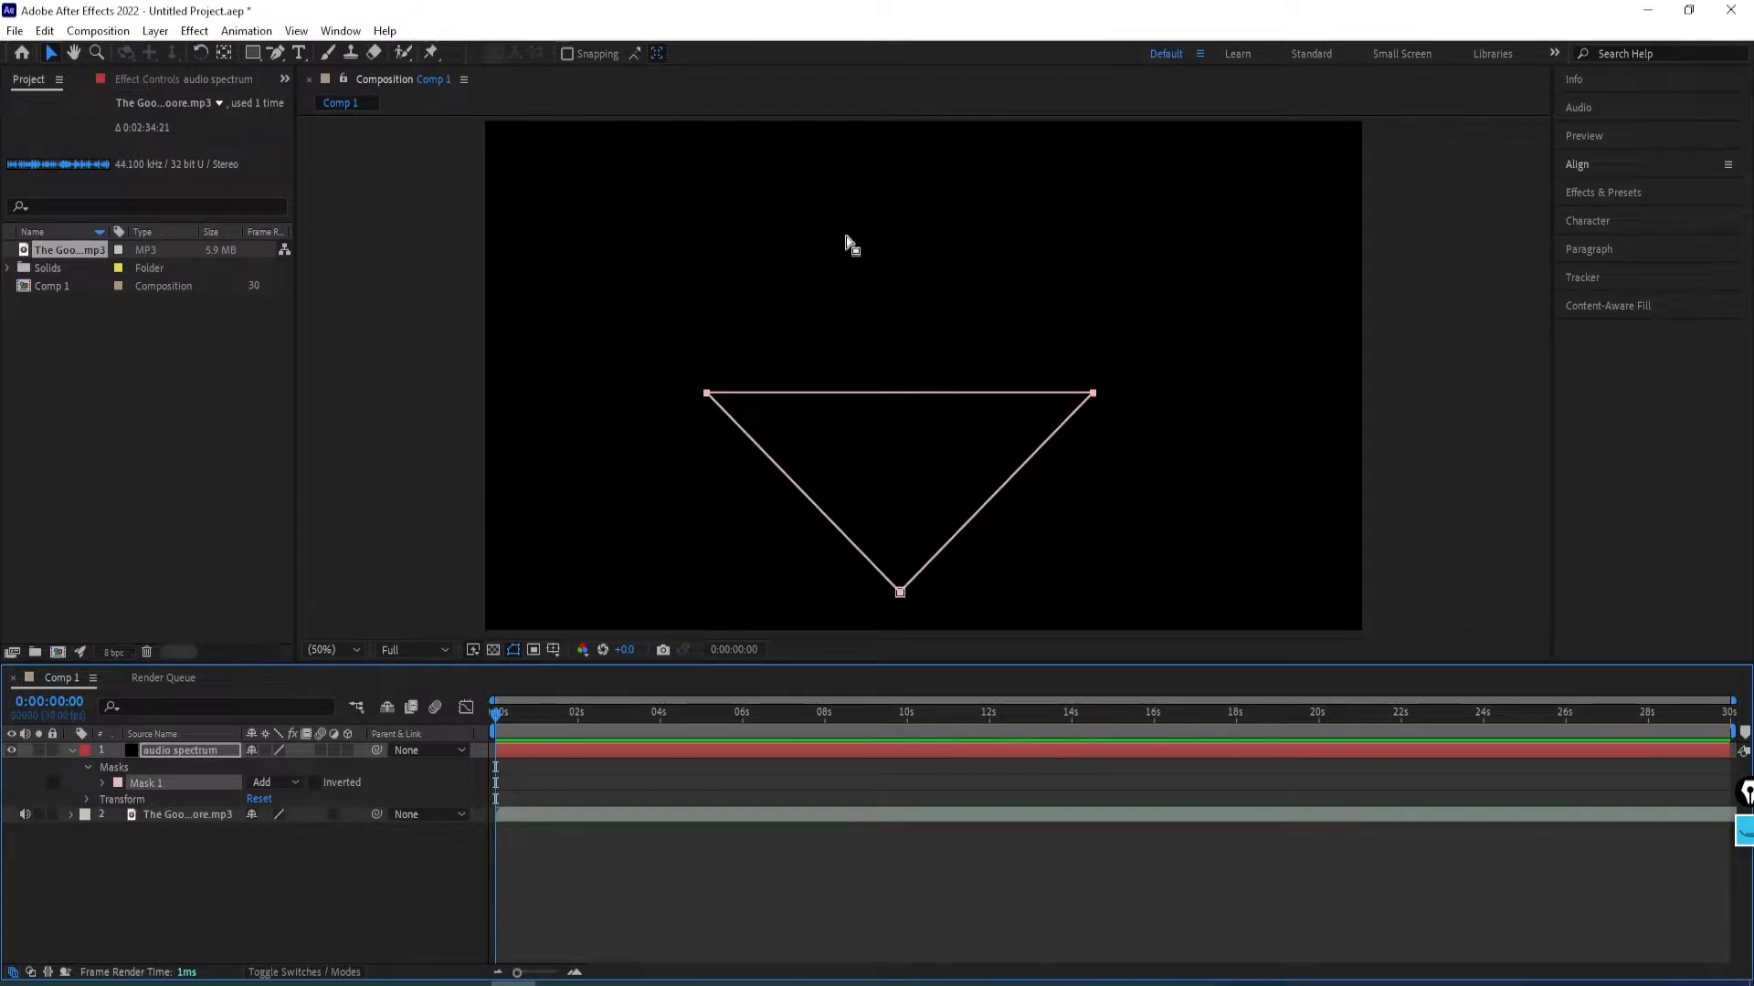
{"action": "left_click_drag", "start_coordinate": [662, 371], "coordinate": [1109, 410]}
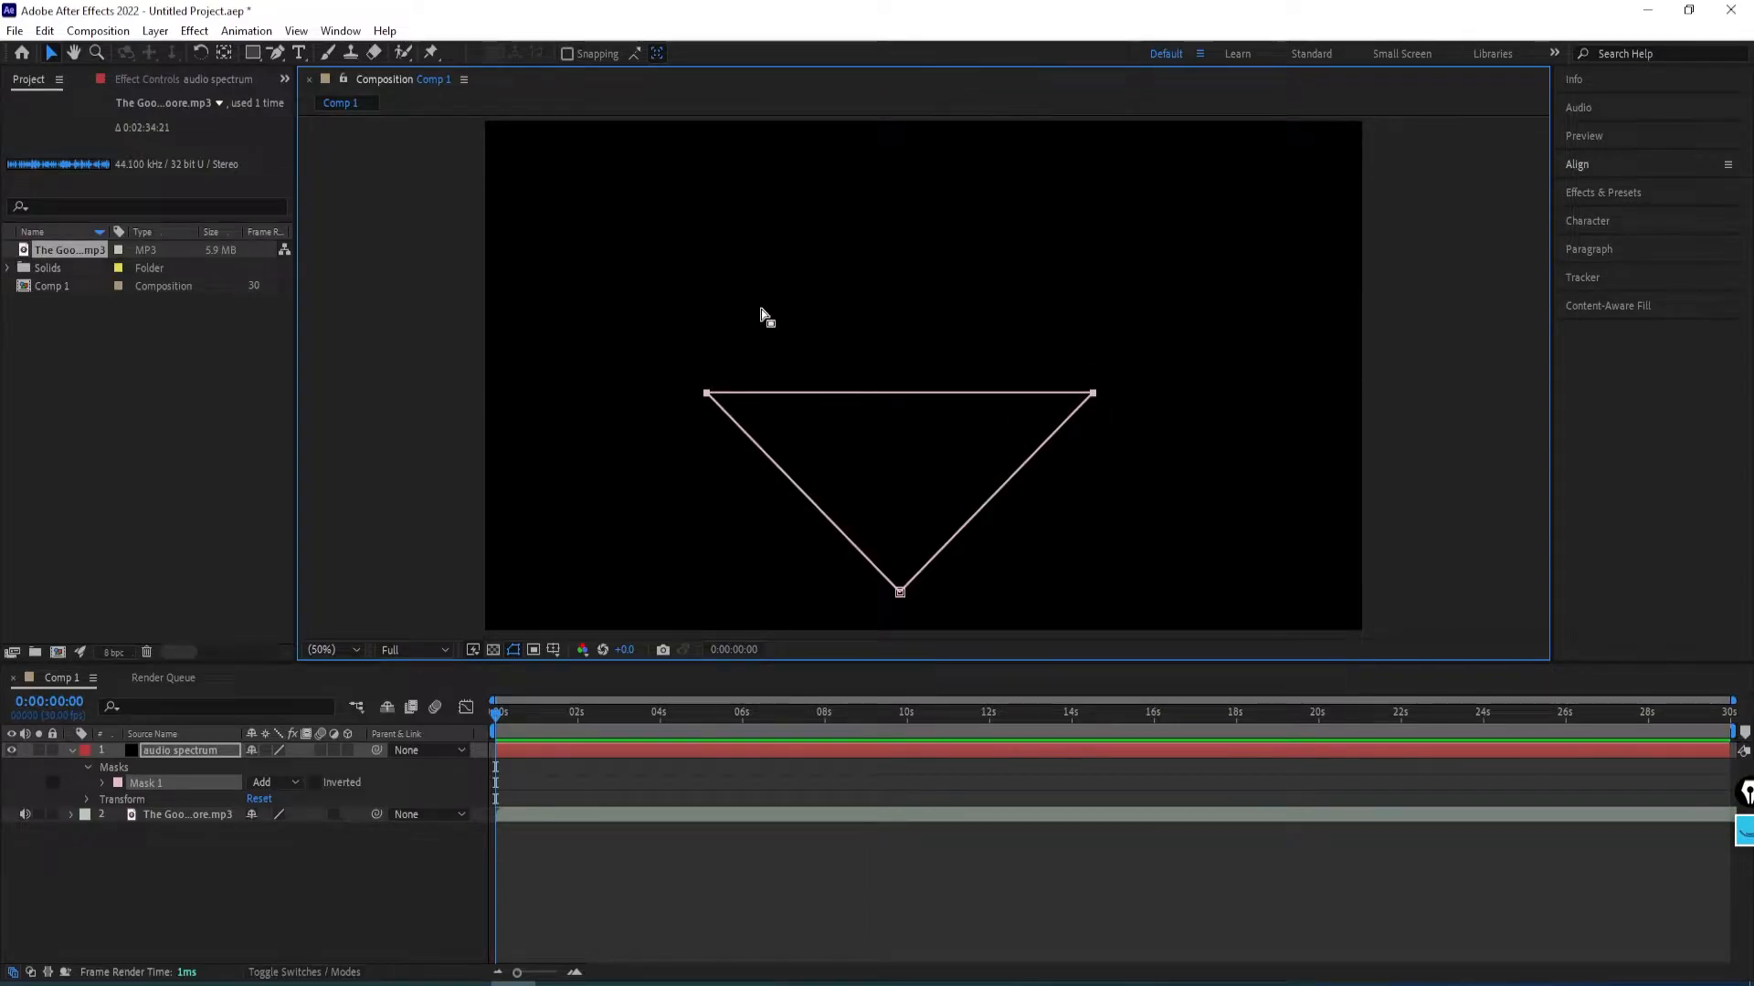
{"action": "key", "text": "shift+Up"}
{"action": "key", "text": "shift+Up"}
{"action": "key", "text": "shift+Up"}
{"action": "key", "text": "shift+Up"}
{"action": "key", "text": "shift+Up"}
{"action": "key", "text": "shift+Up"}
{"action": "key", "text": "shift+Up"}
{"action": "key", "text": "shift+Up"}
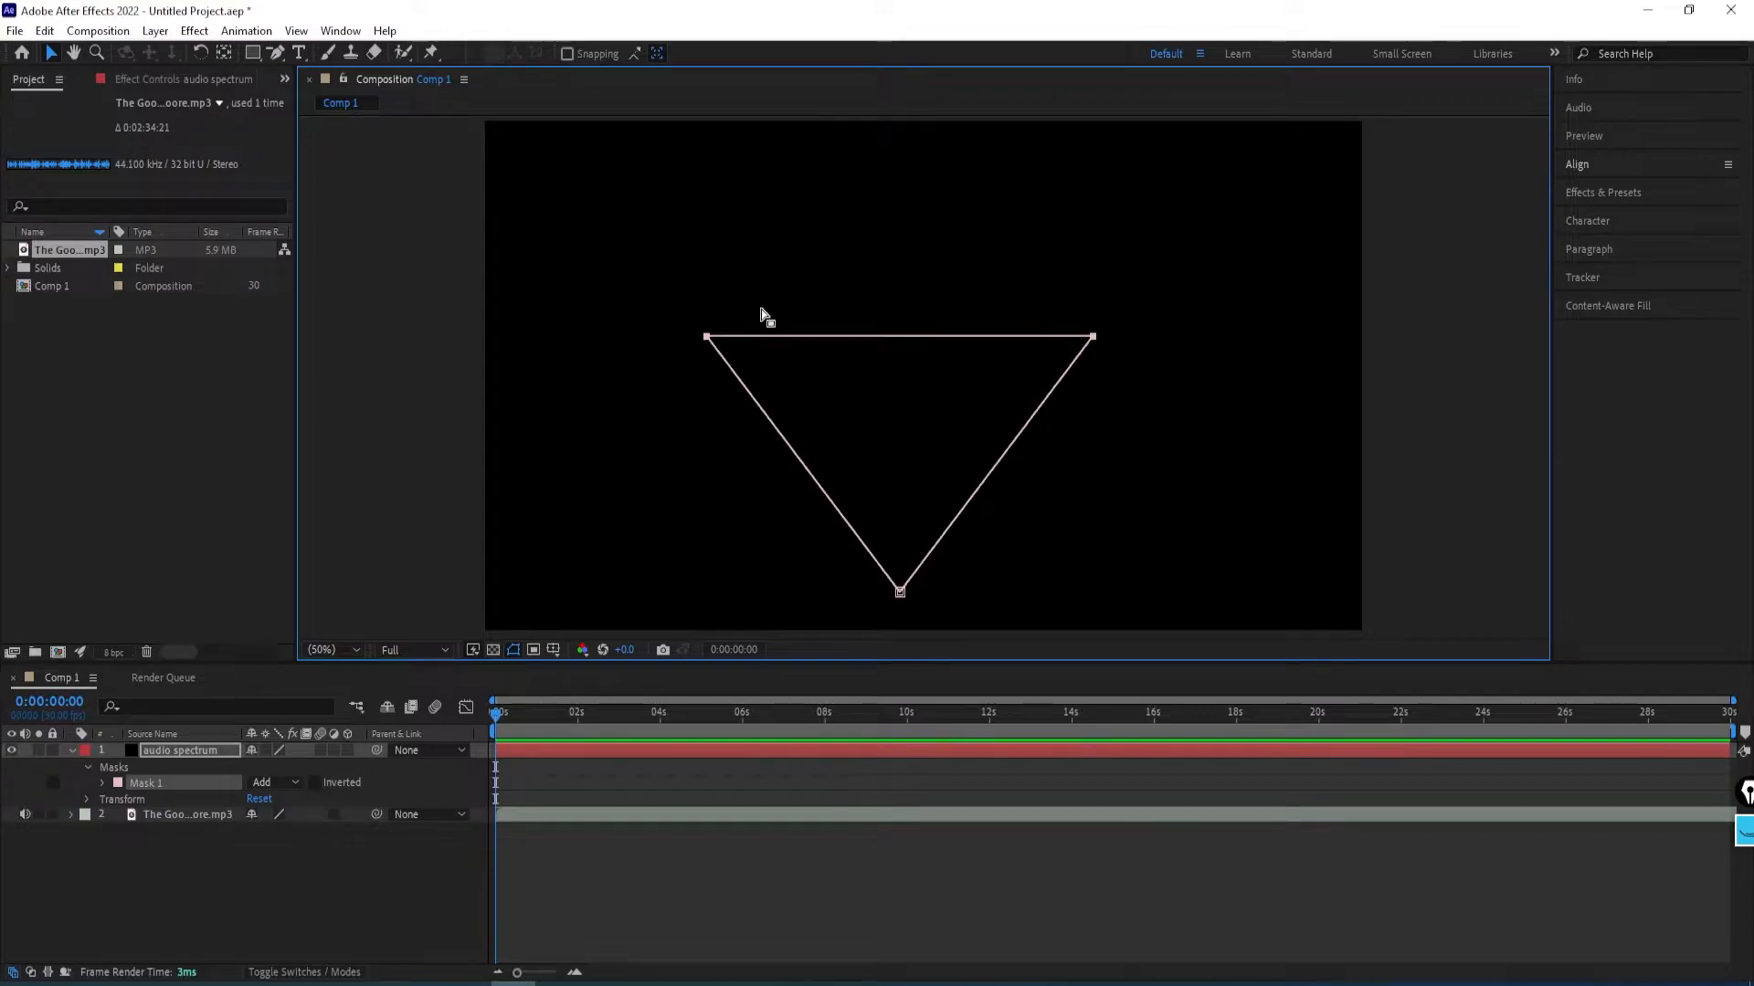
{"action": "key", "text": "shift+Up"}
{"action": "key", "text": "shift+Up"}
{"action": "key", "text": "shift+Up"}
{"action": "key", "text": "shift+Up"}
{"action": "key", "text": "shift+Up"}
{"action": "key", "text": "shift+Up"}
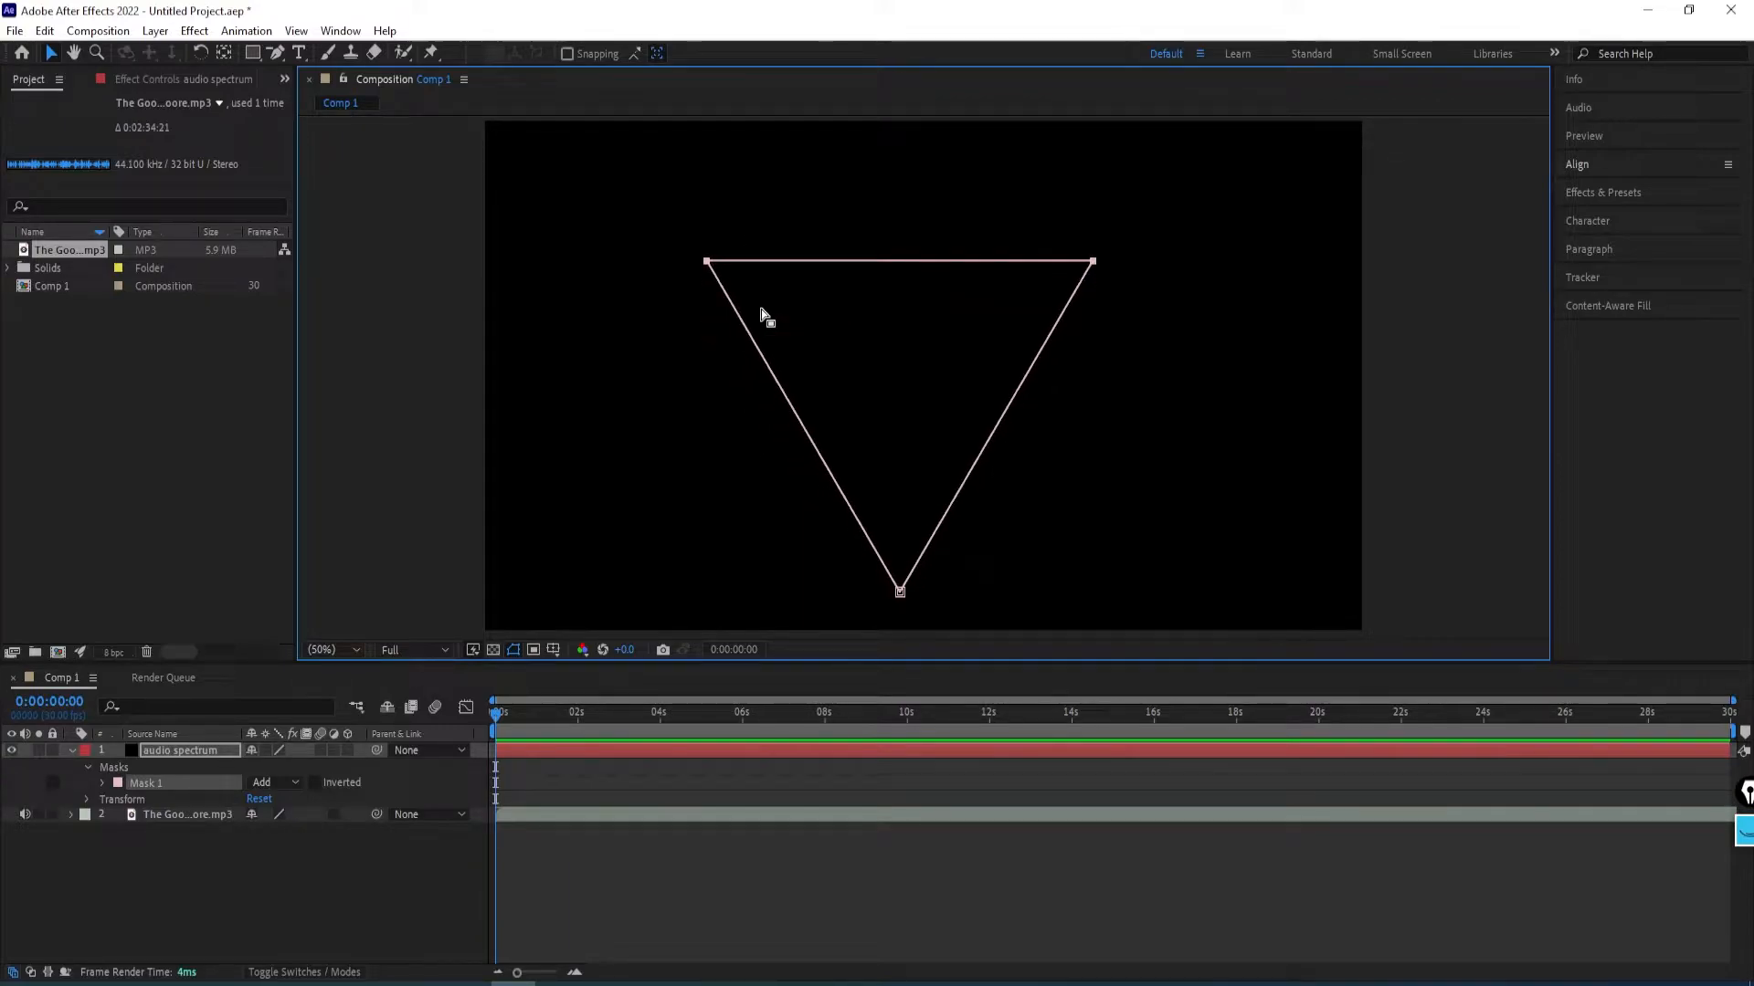
{"action": "key", "text": "shift+Down"}
{"action": "key", "text": "shift+Down"}
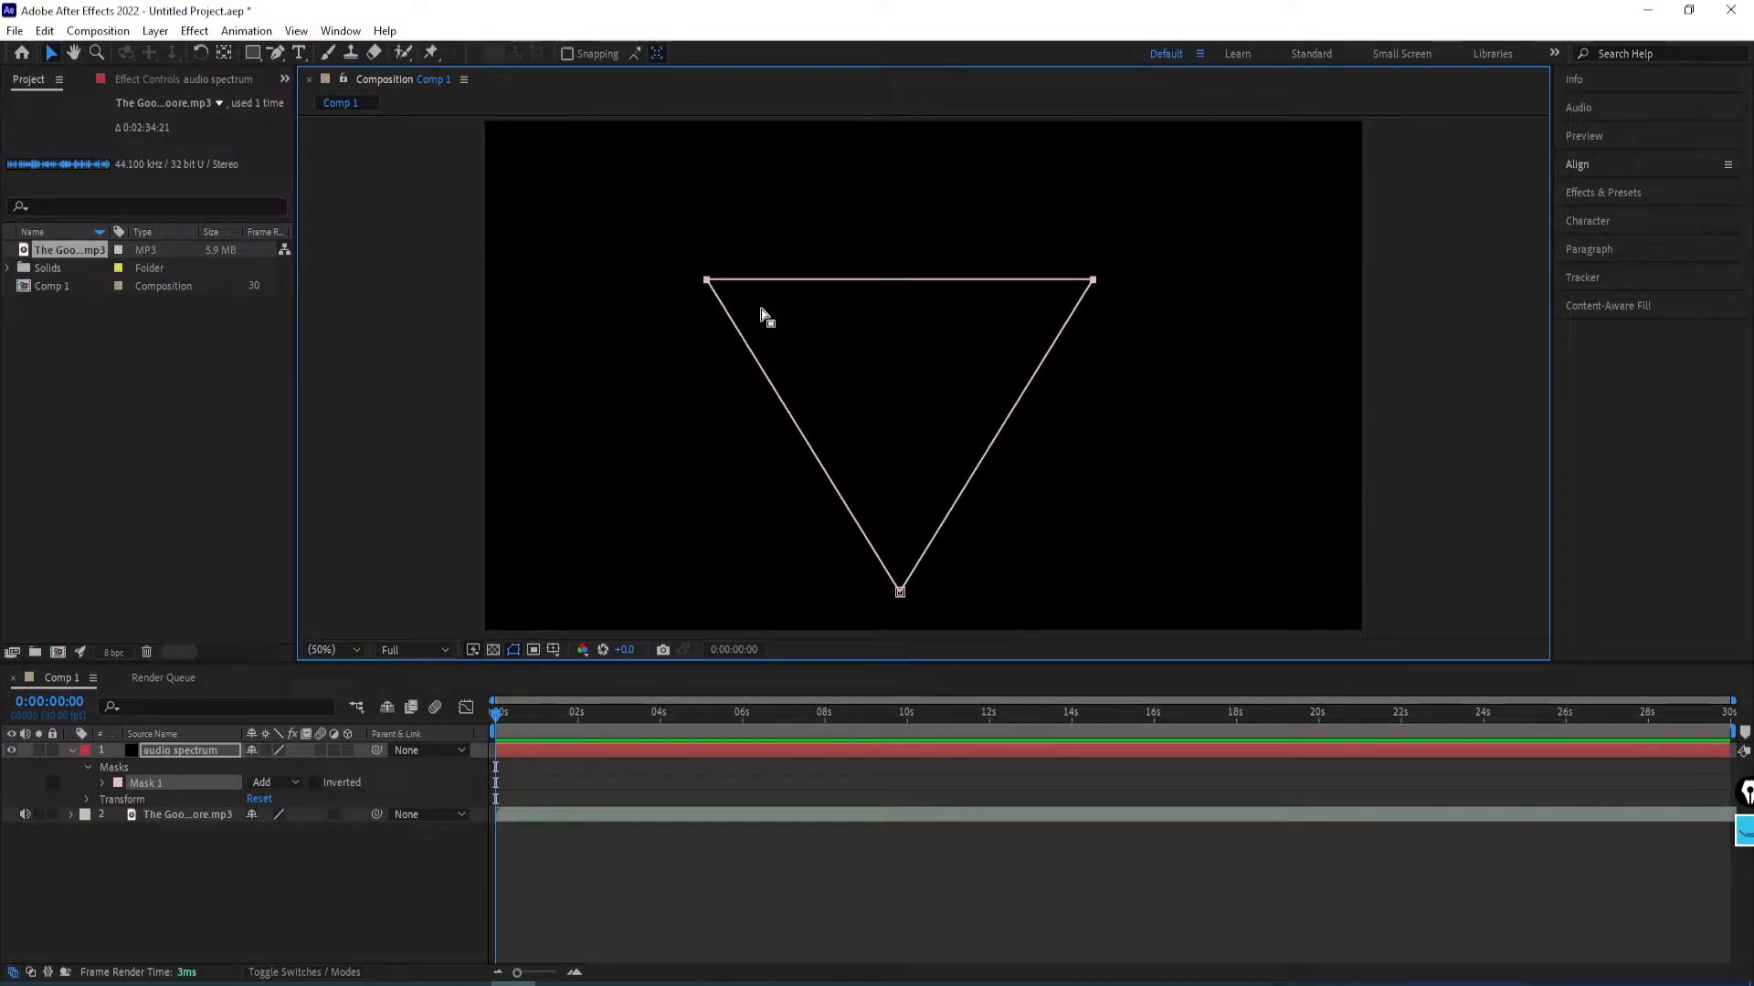
Center the audio spectrum layer horizontally and vertically in the composition.
{"action": "left_click", "coordinate": [178, 752]}
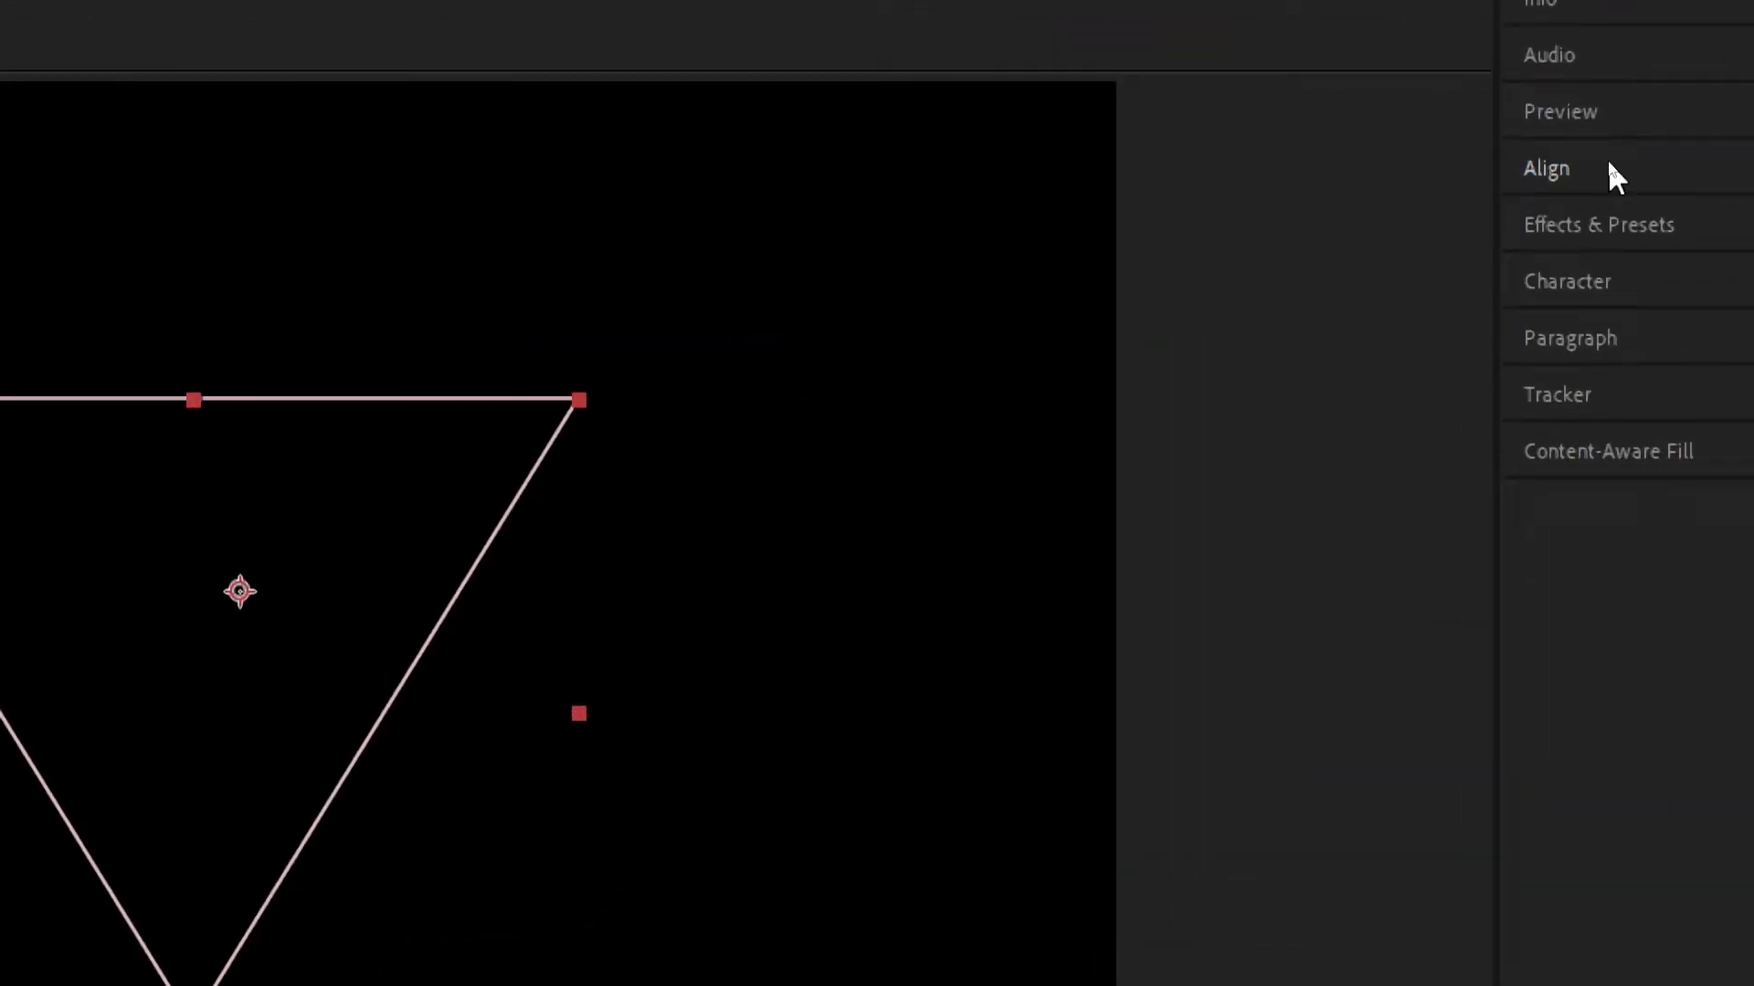
{"action": "left_click", "coordinate": [1611, 174]}
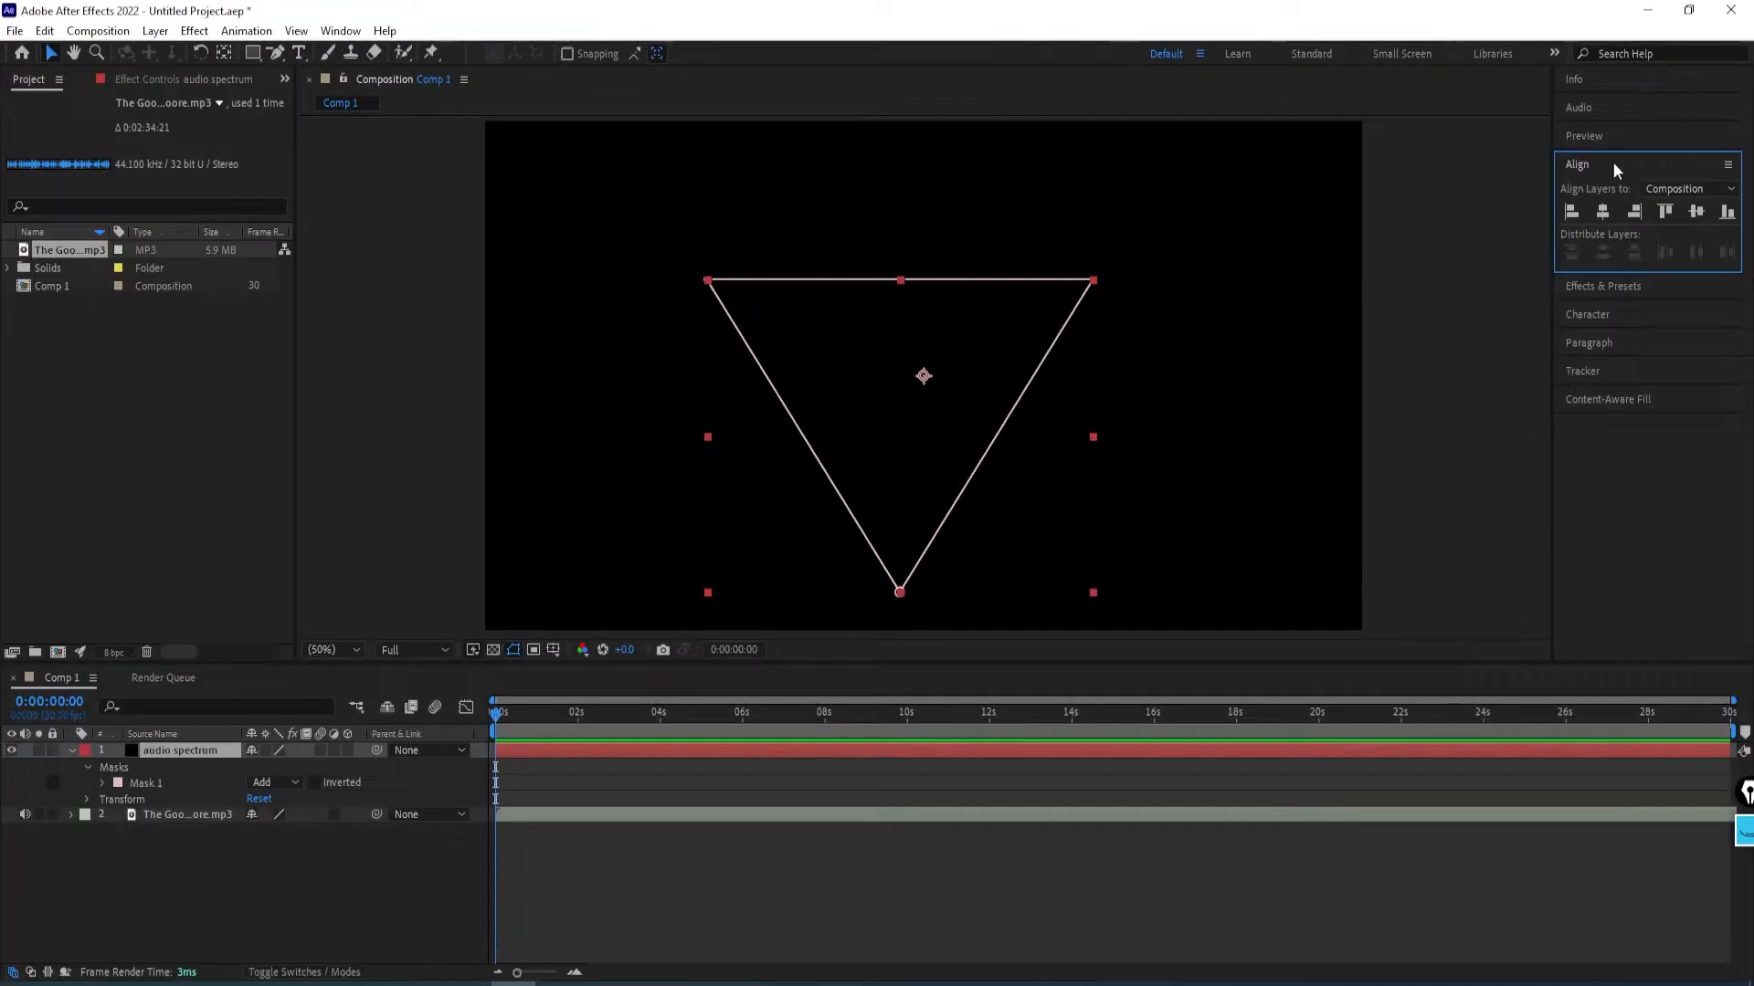
{"action": "left_click", "coordinate": [1598, 262]}
{"action": "left_click", "coordinate": [1696, 211]}
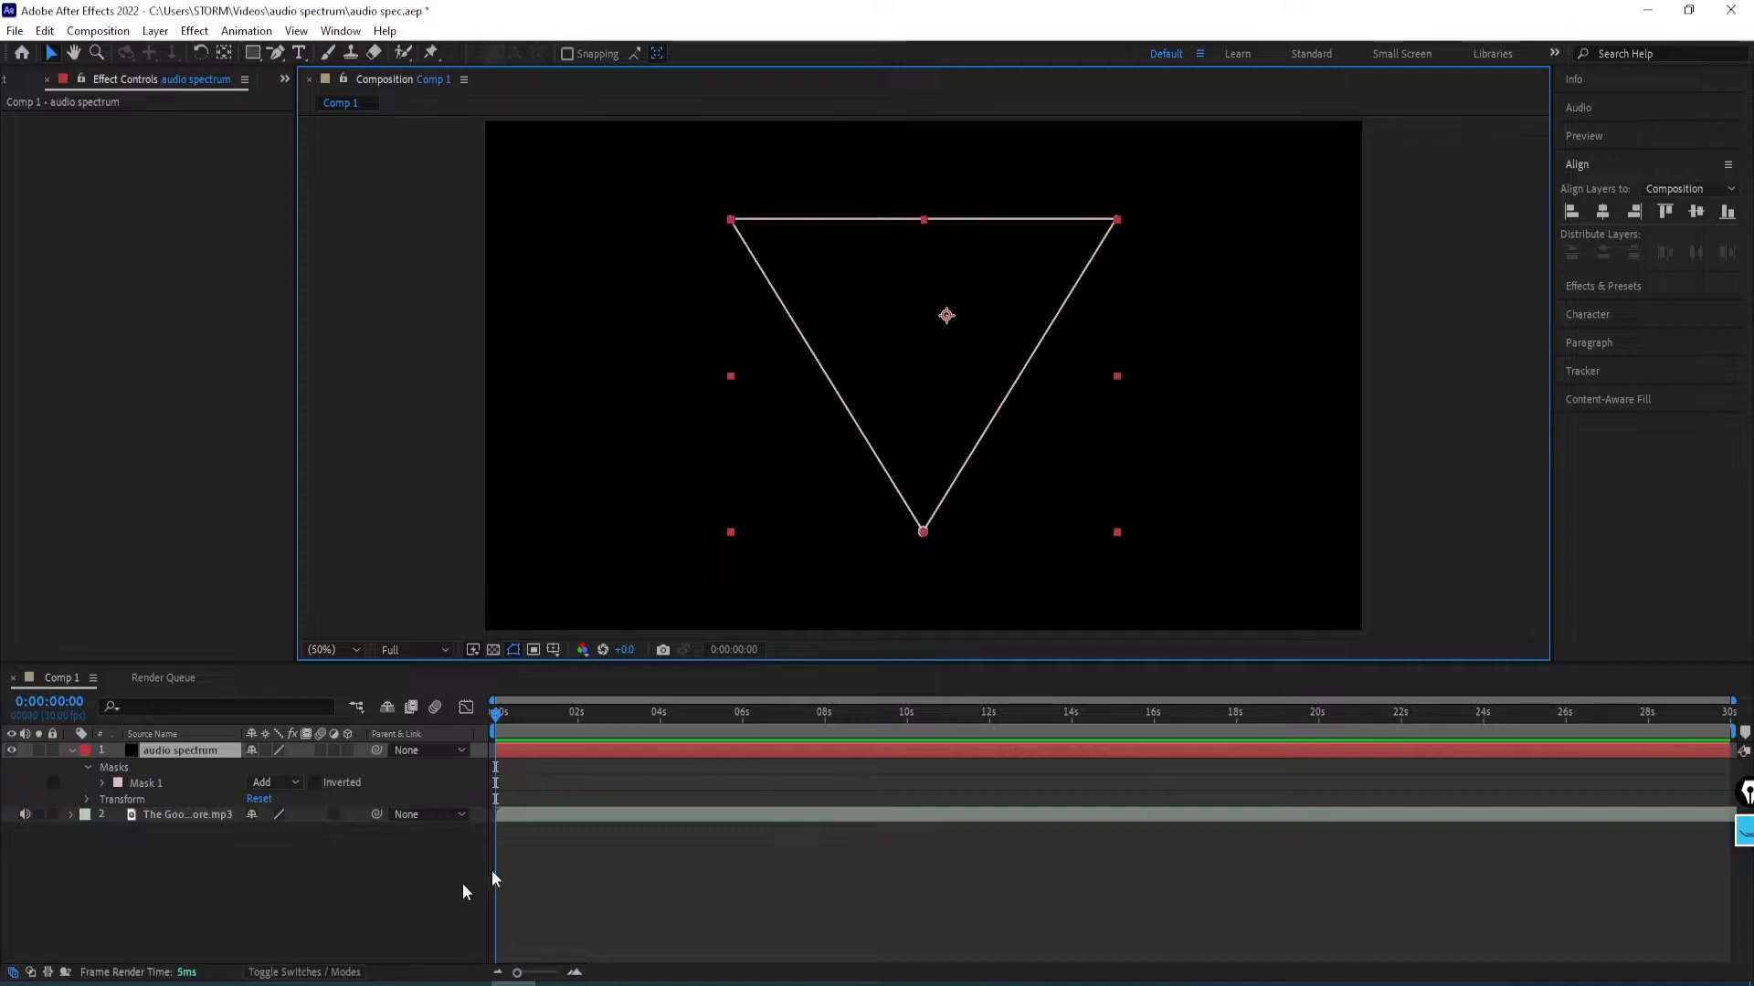
Find the Audio Spectrum effect and apply it to the audio spectrum layer.
{"action": "left_click", "coordinate": [1602, 287]}
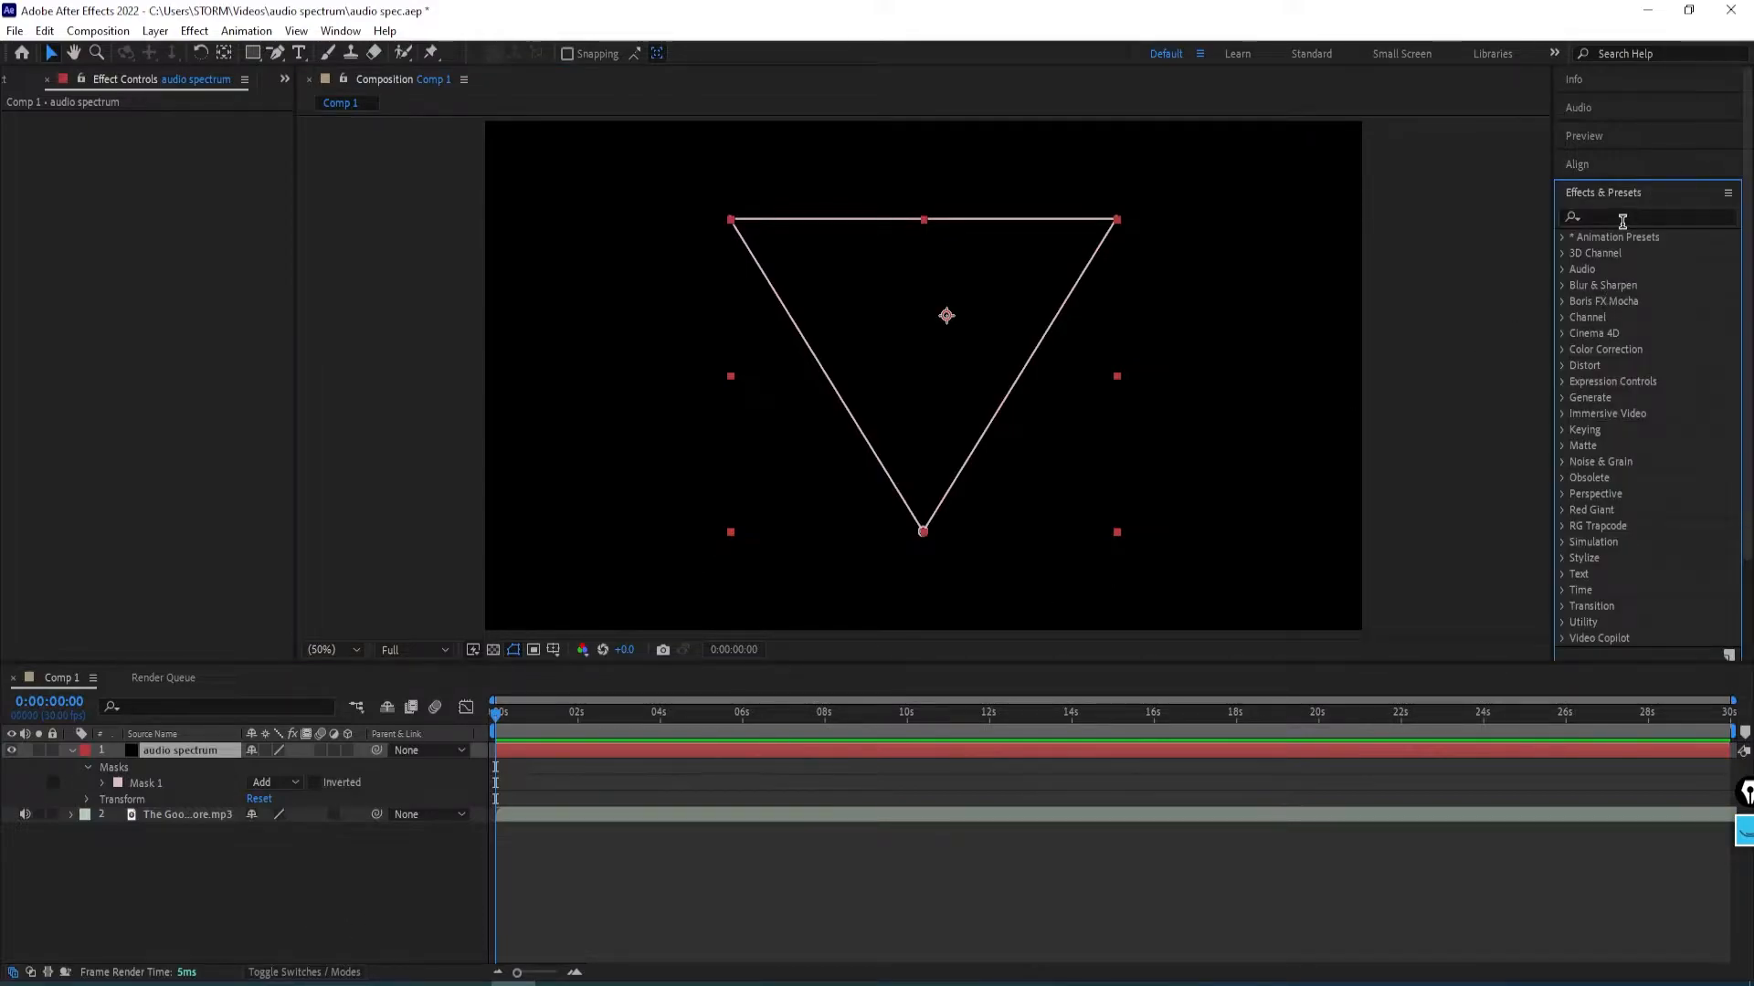
{"action": "left_click", "coordinate": [1623, 221]}
{"action": "type", "text": "audio spe"}
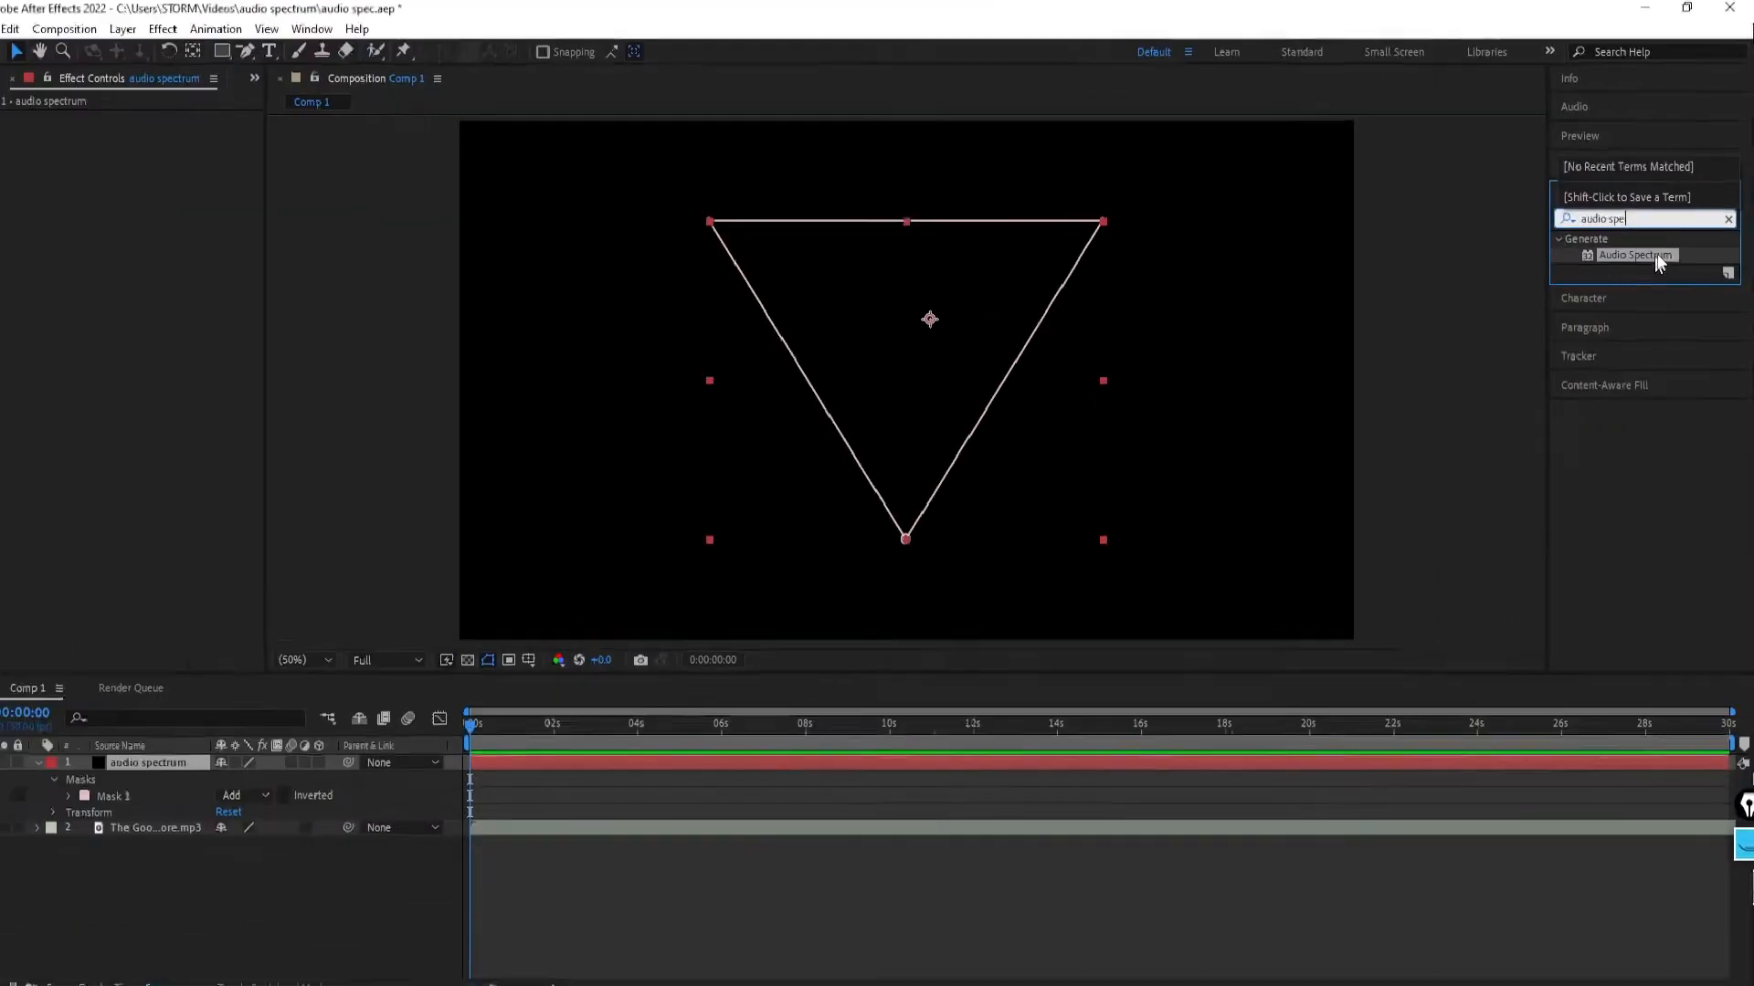
{"action": "left_click_drag", "start_coordinate": [1657, 255], "coordinate": [199, 770]}
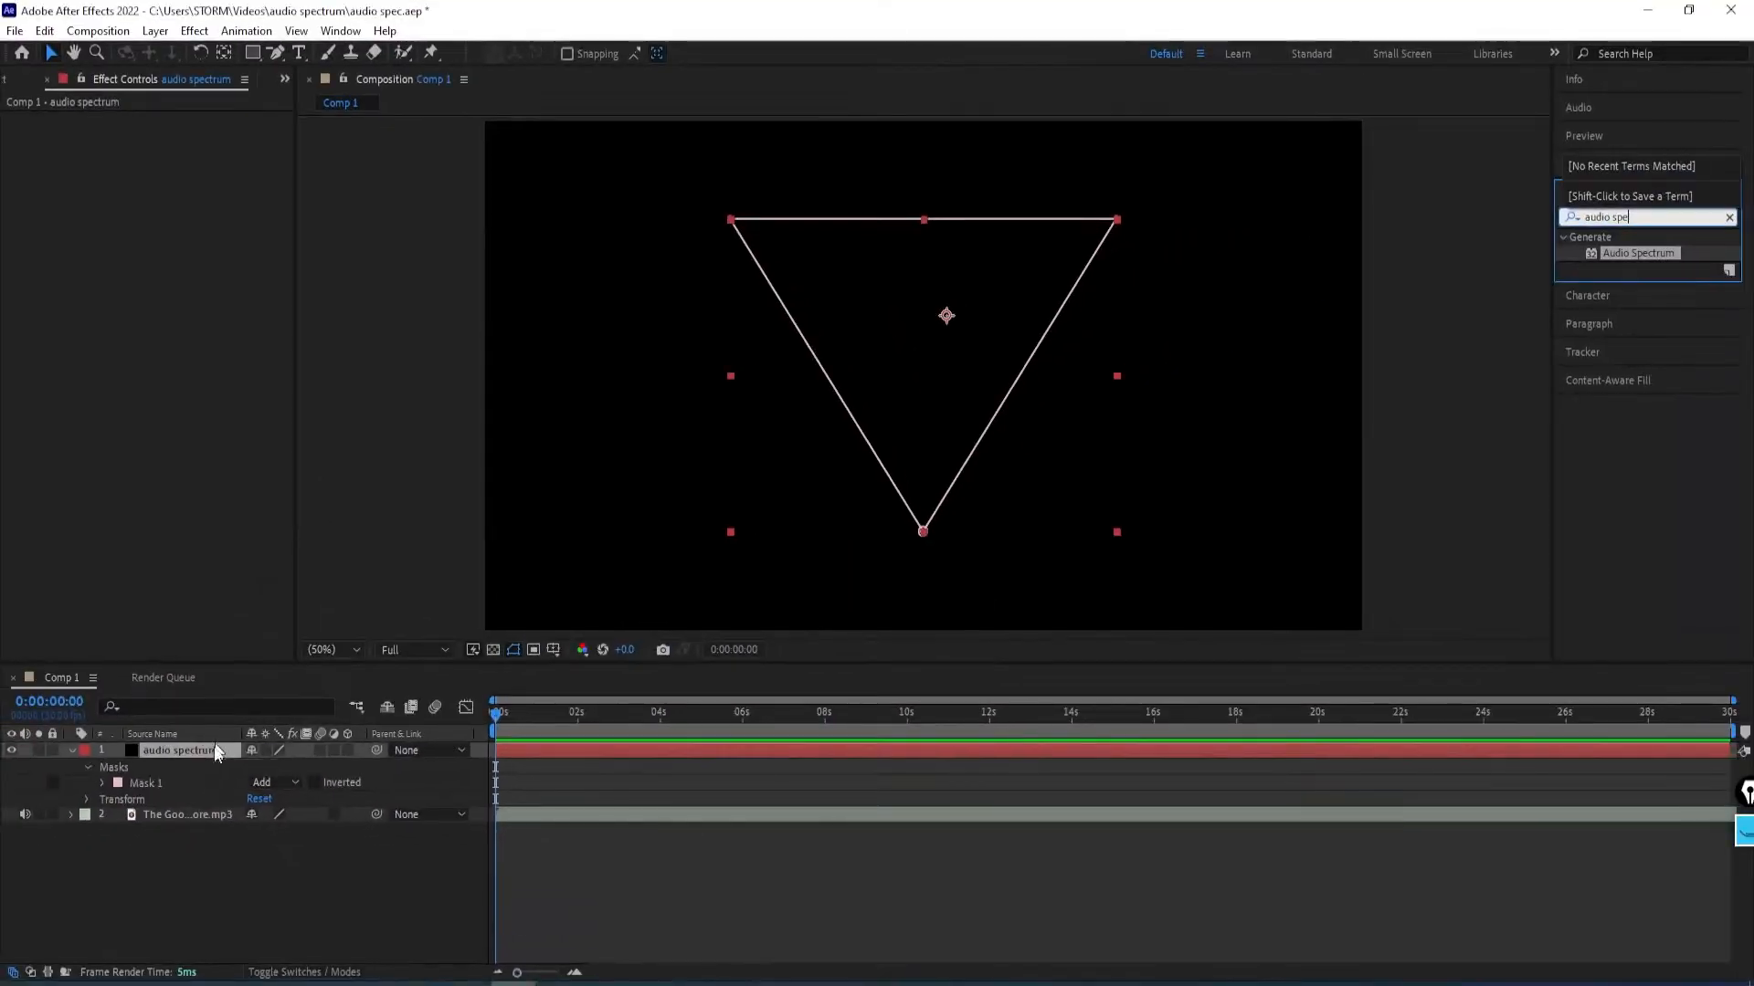
{"action": "double_click", "coordinate": [1648, 252]}
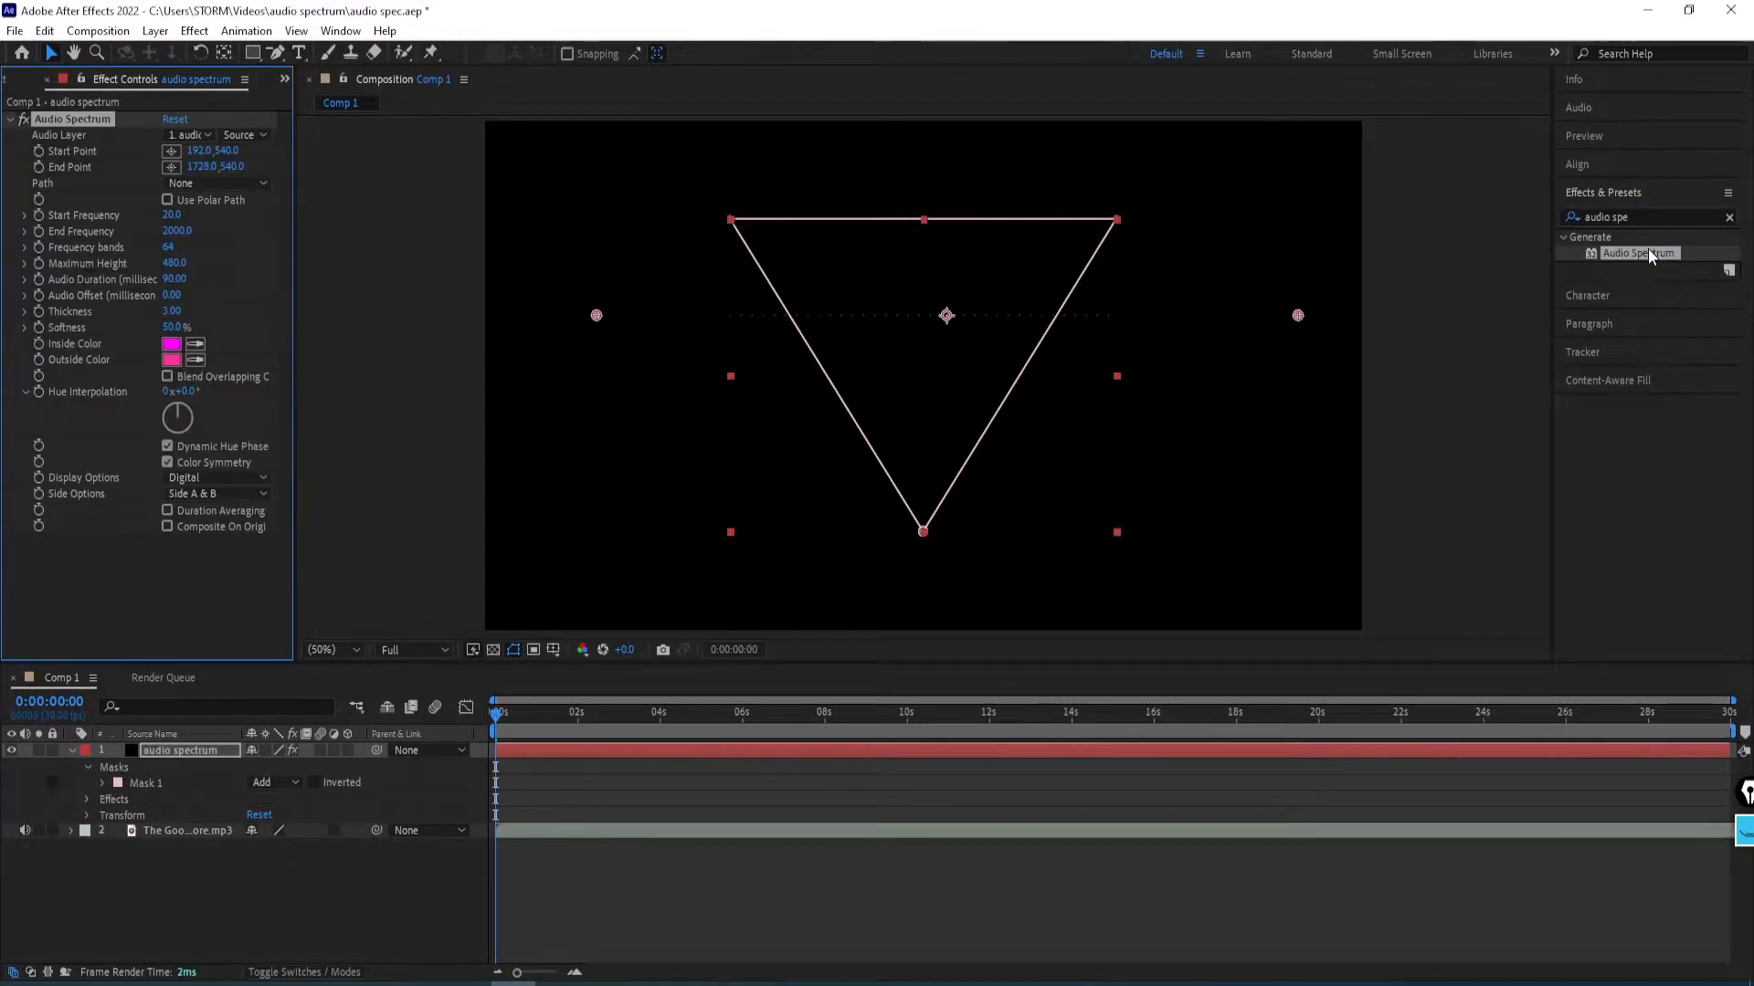
Preview the opening seconds of the composition to check the default Audio Spectrum effect.
{"action": "left_click", "coordinate": [665, 714]}
{"action": "left_click_drag", "start_coordinate": [646, 721], "coordinate": [500, 724]}
{"action": "key", "text": "space"}
{"action": "left_click", "coordinate": [526, 719]}
{"action": "key", "text": "space"}
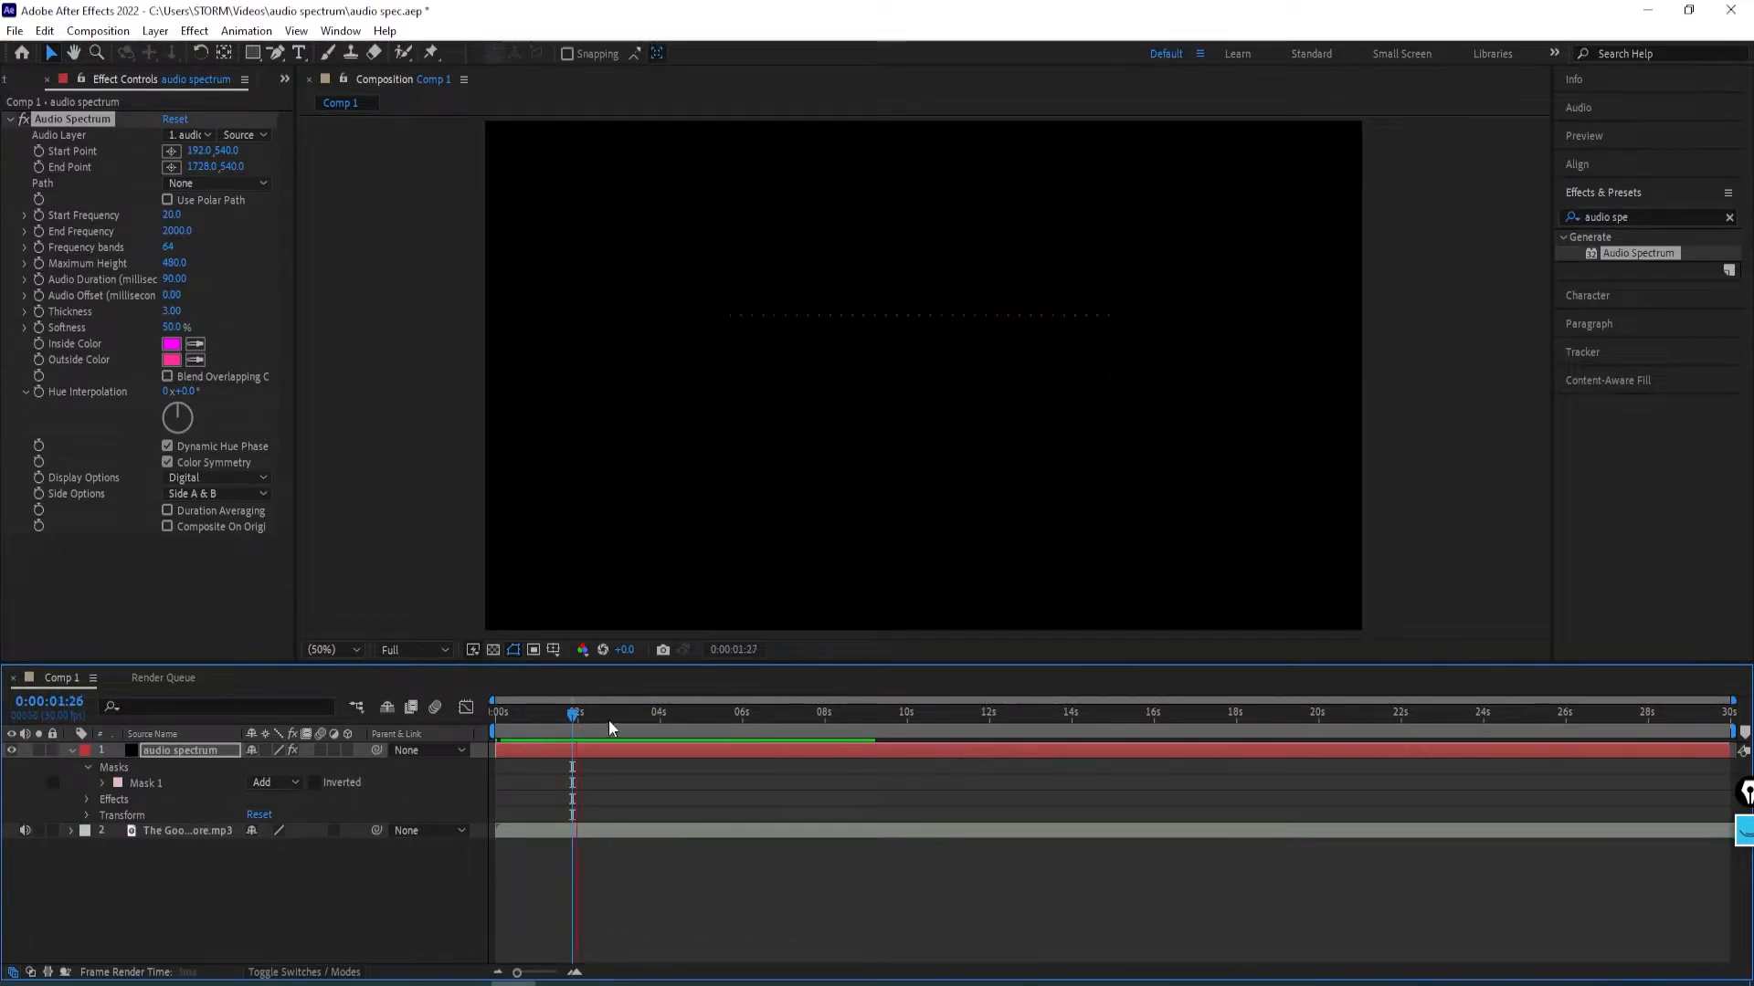
{"action": "key", "text": "space"}
{"action": "left_click", "coordinate": [564, 718]}
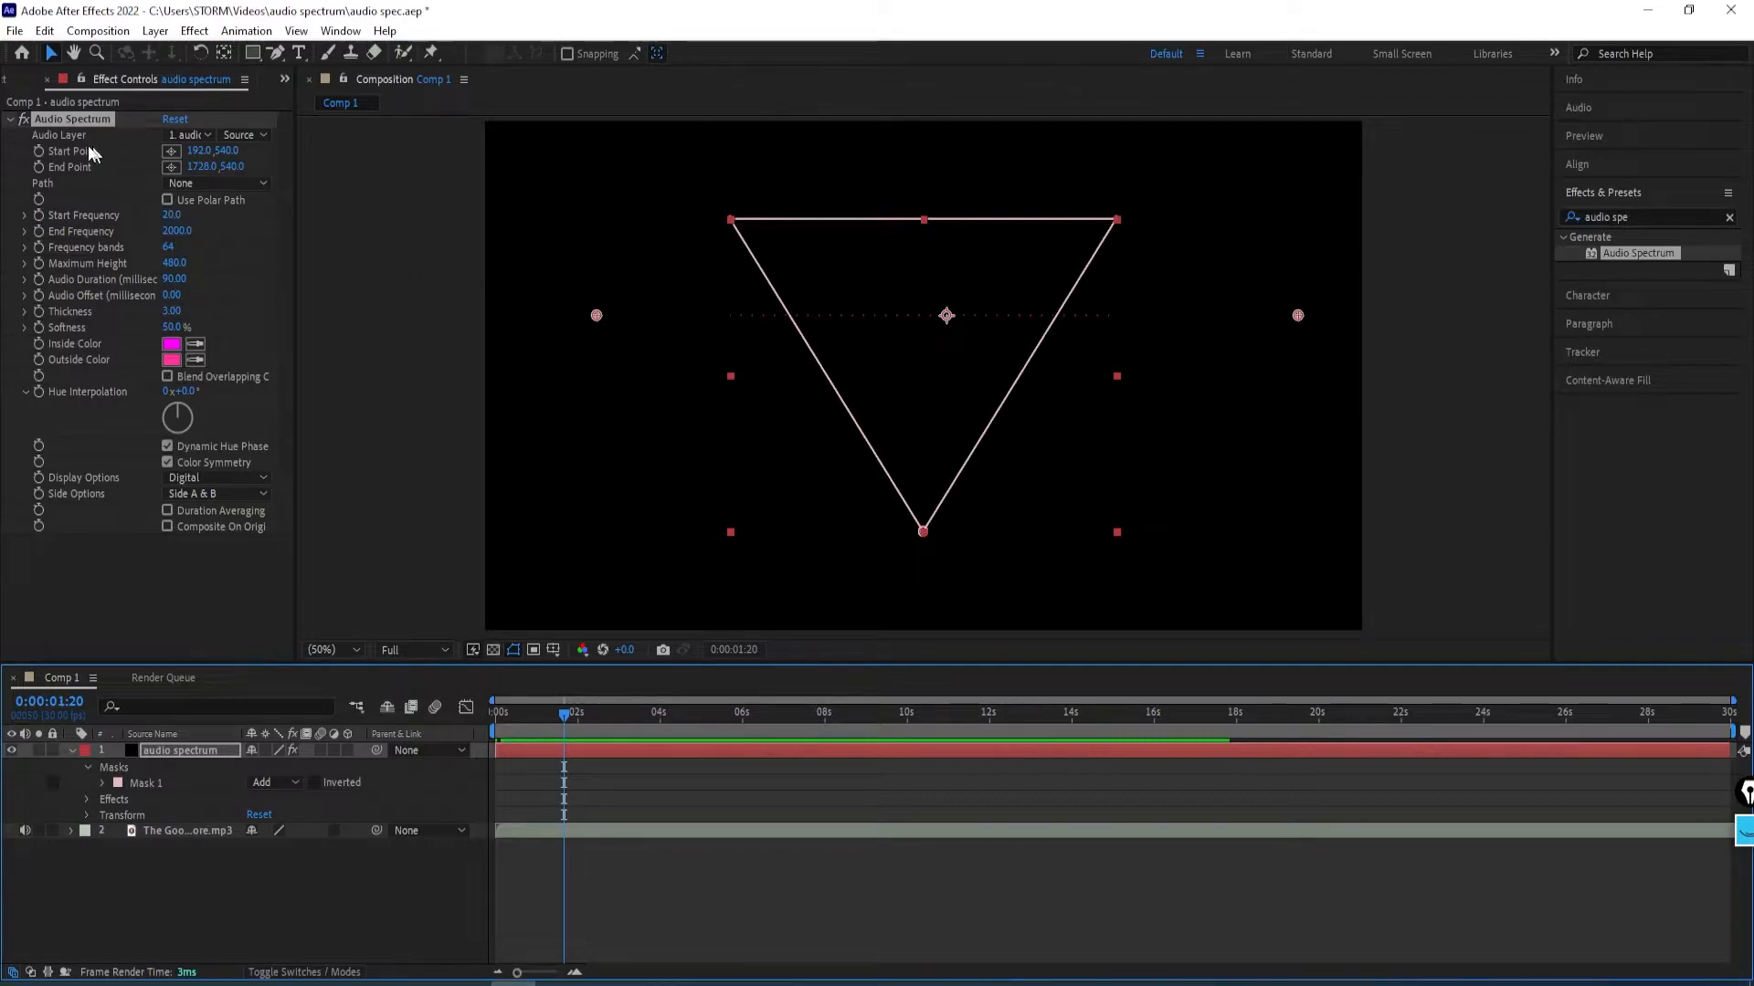
Set the Audio Spectrum effect's audio layer to The Goon's Loose MP3 and its path to Mask 1.
{"action": "left_click", "coordinate": [57, 134]}
{"action": "left_click", "coordinate": [179, 135]}
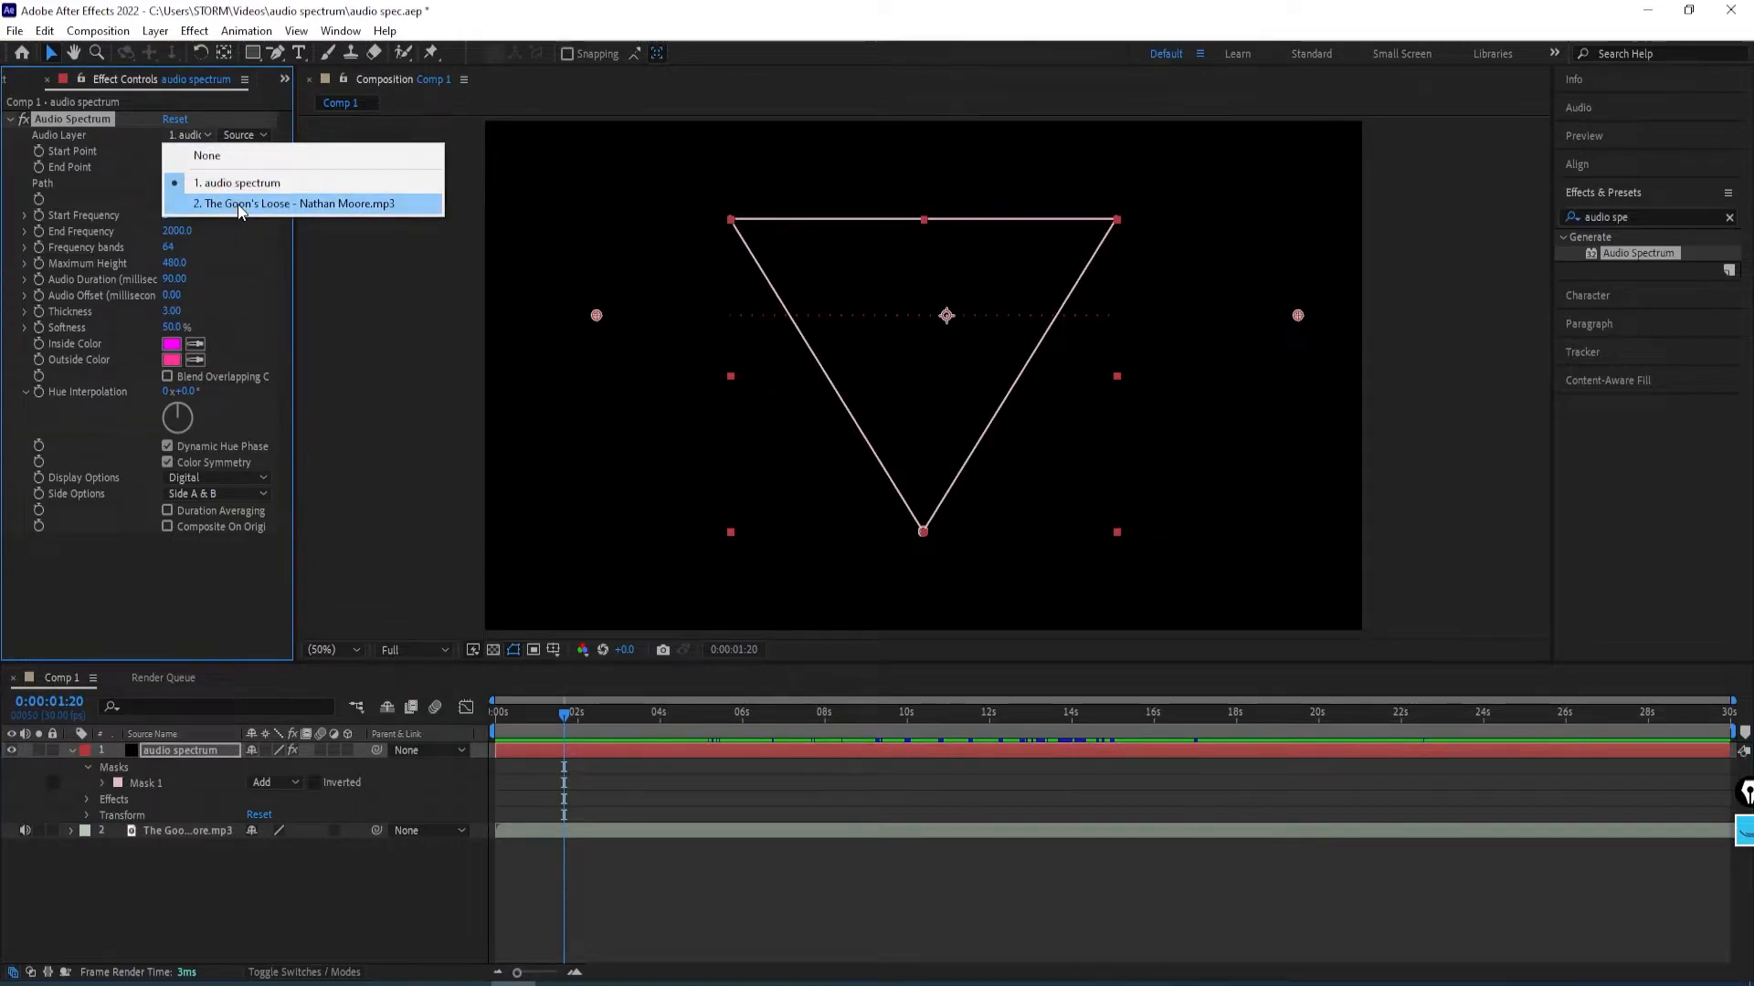
{"action": "left_click", "coordinate": [240, 207]}
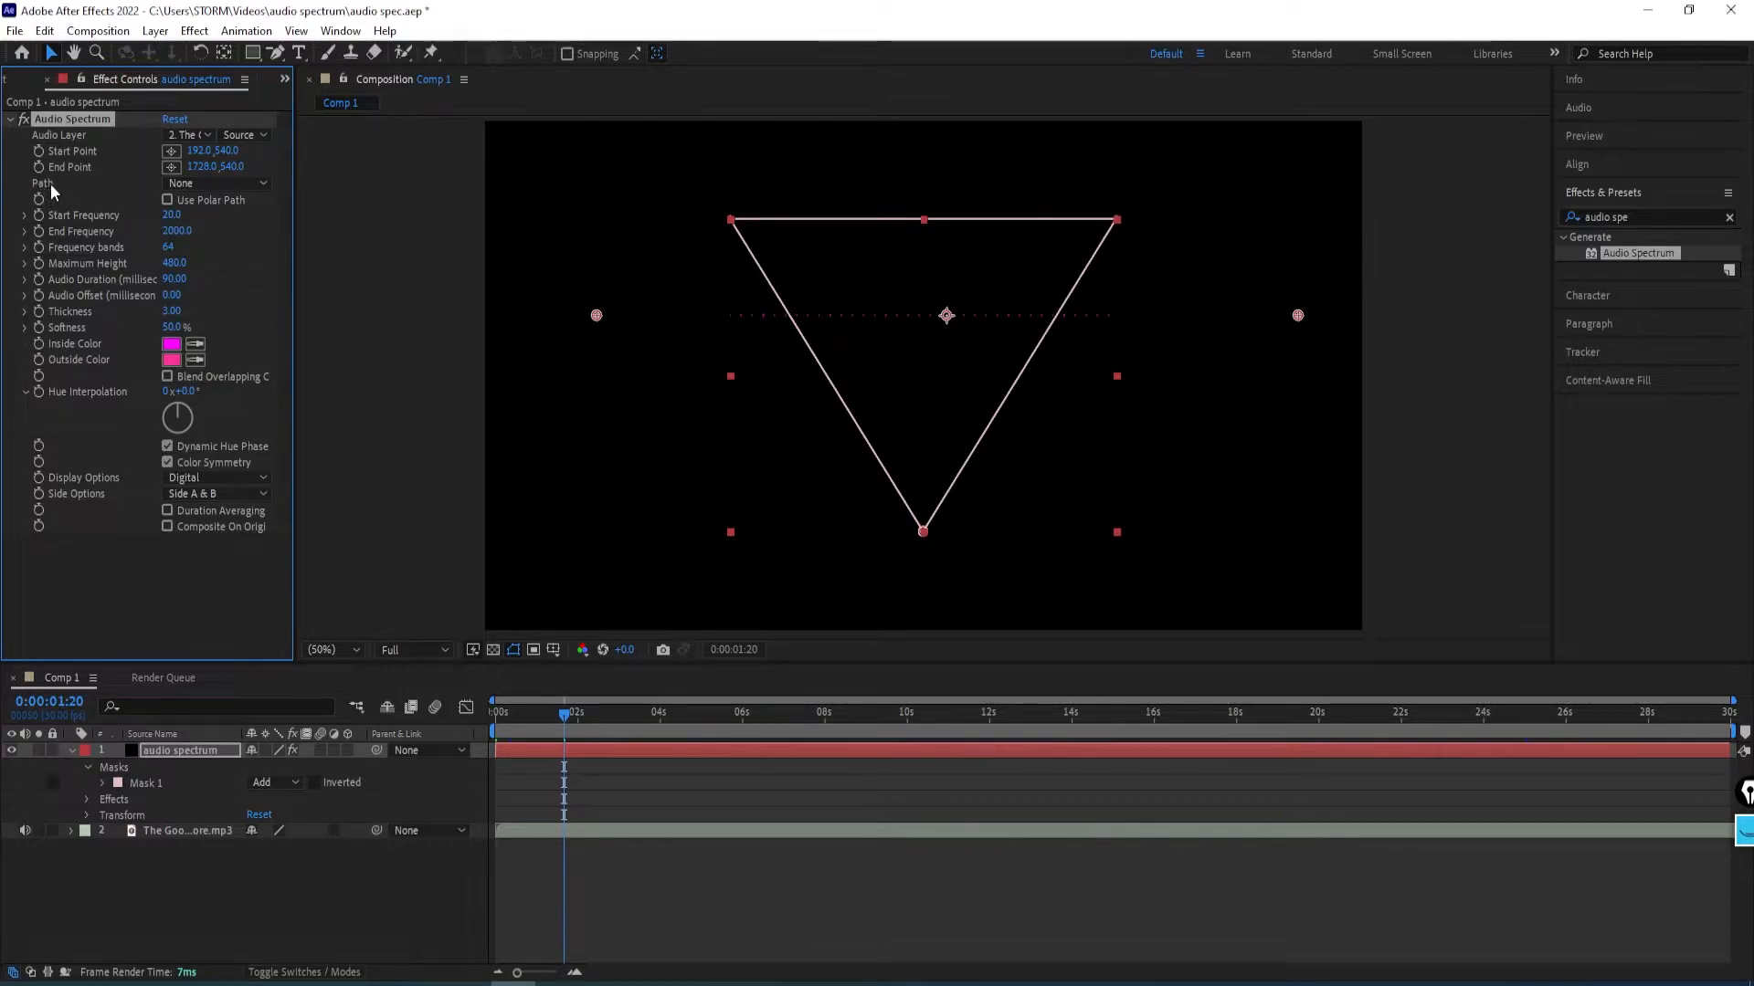
{"action": "left_click", "coordinate": [170, 182]}
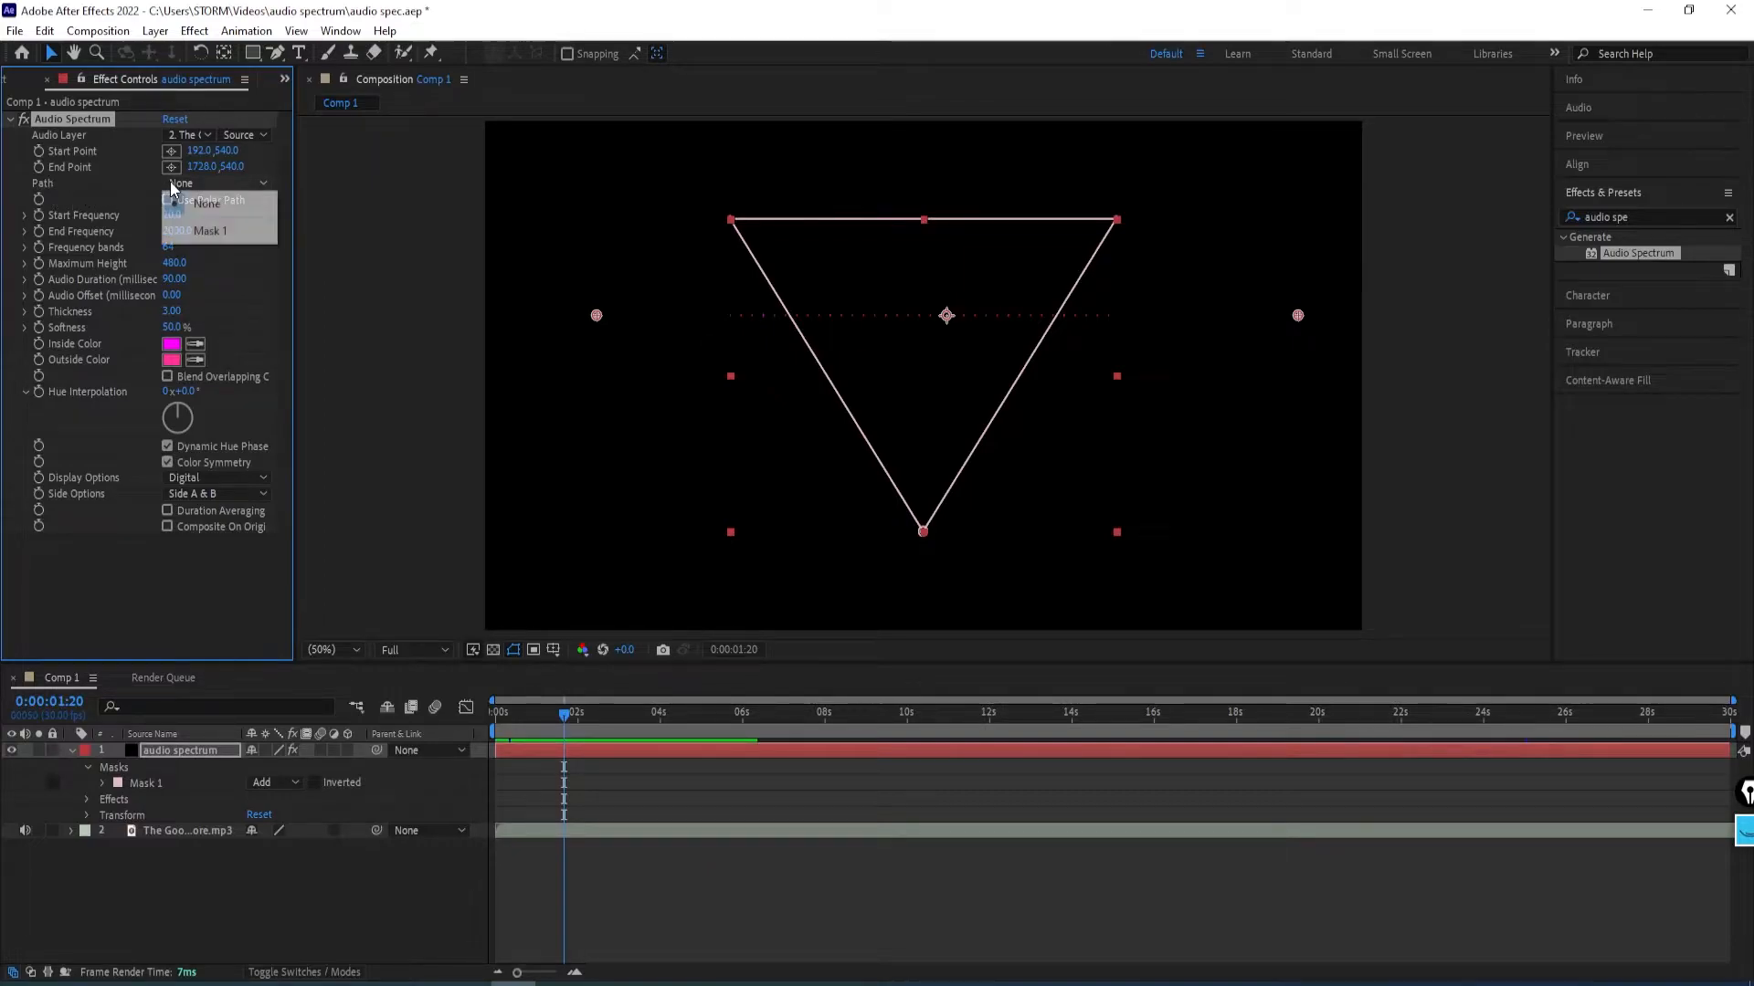
{"action": "left_click", "coordinate": [205, 232]}
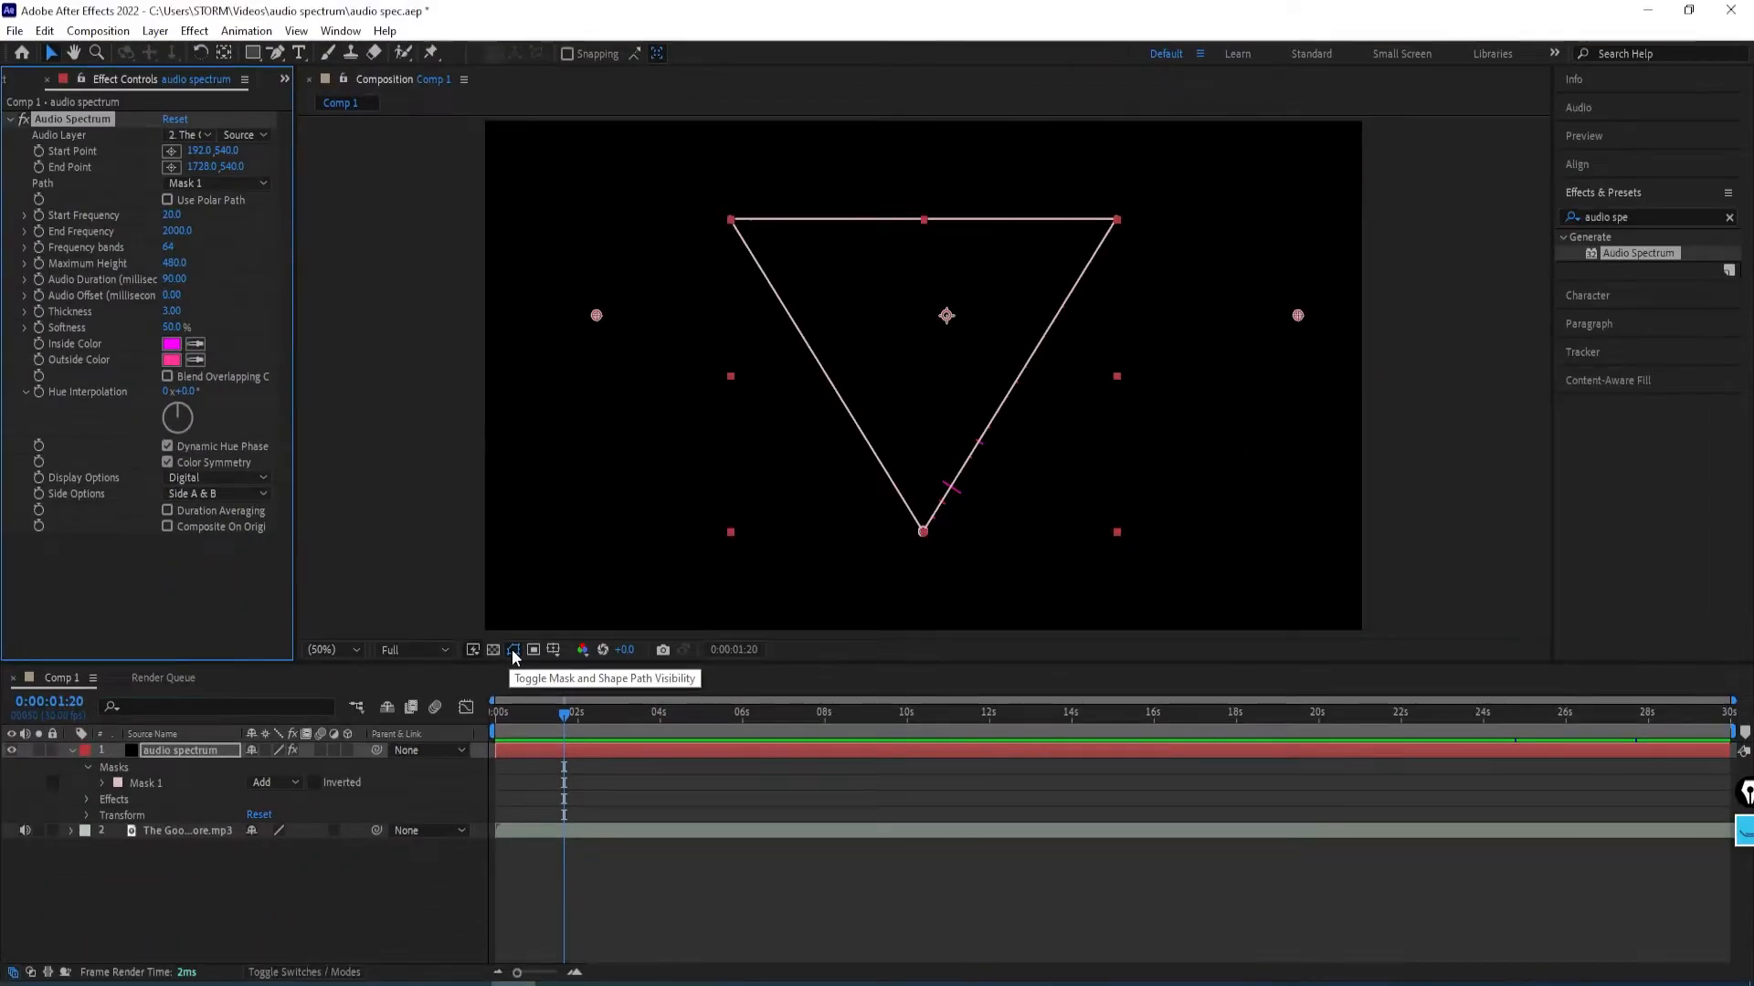
Hide the mask path outlines in the composition view and move the current time to 0:00:03:07.
{"action": "left_click", "coordinate": [512, 650]}
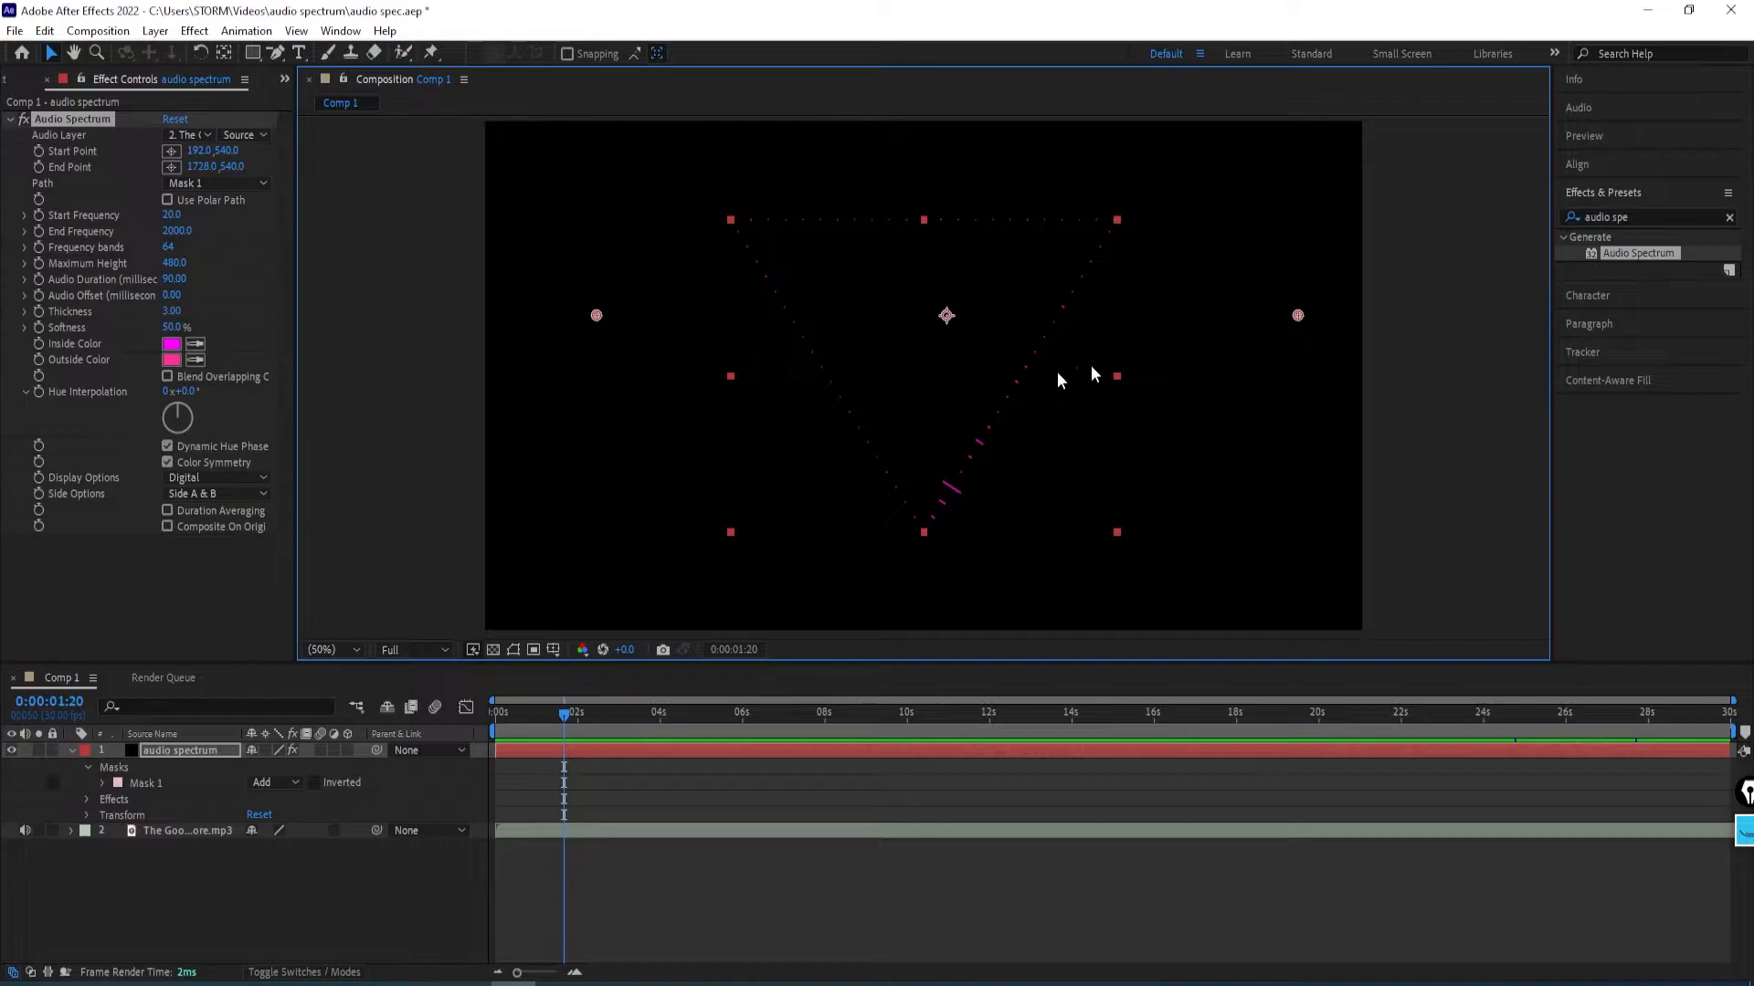
{"action": "left_click_drag", "start_coordinate": [565, 714], "coordinate": [628, 736]}
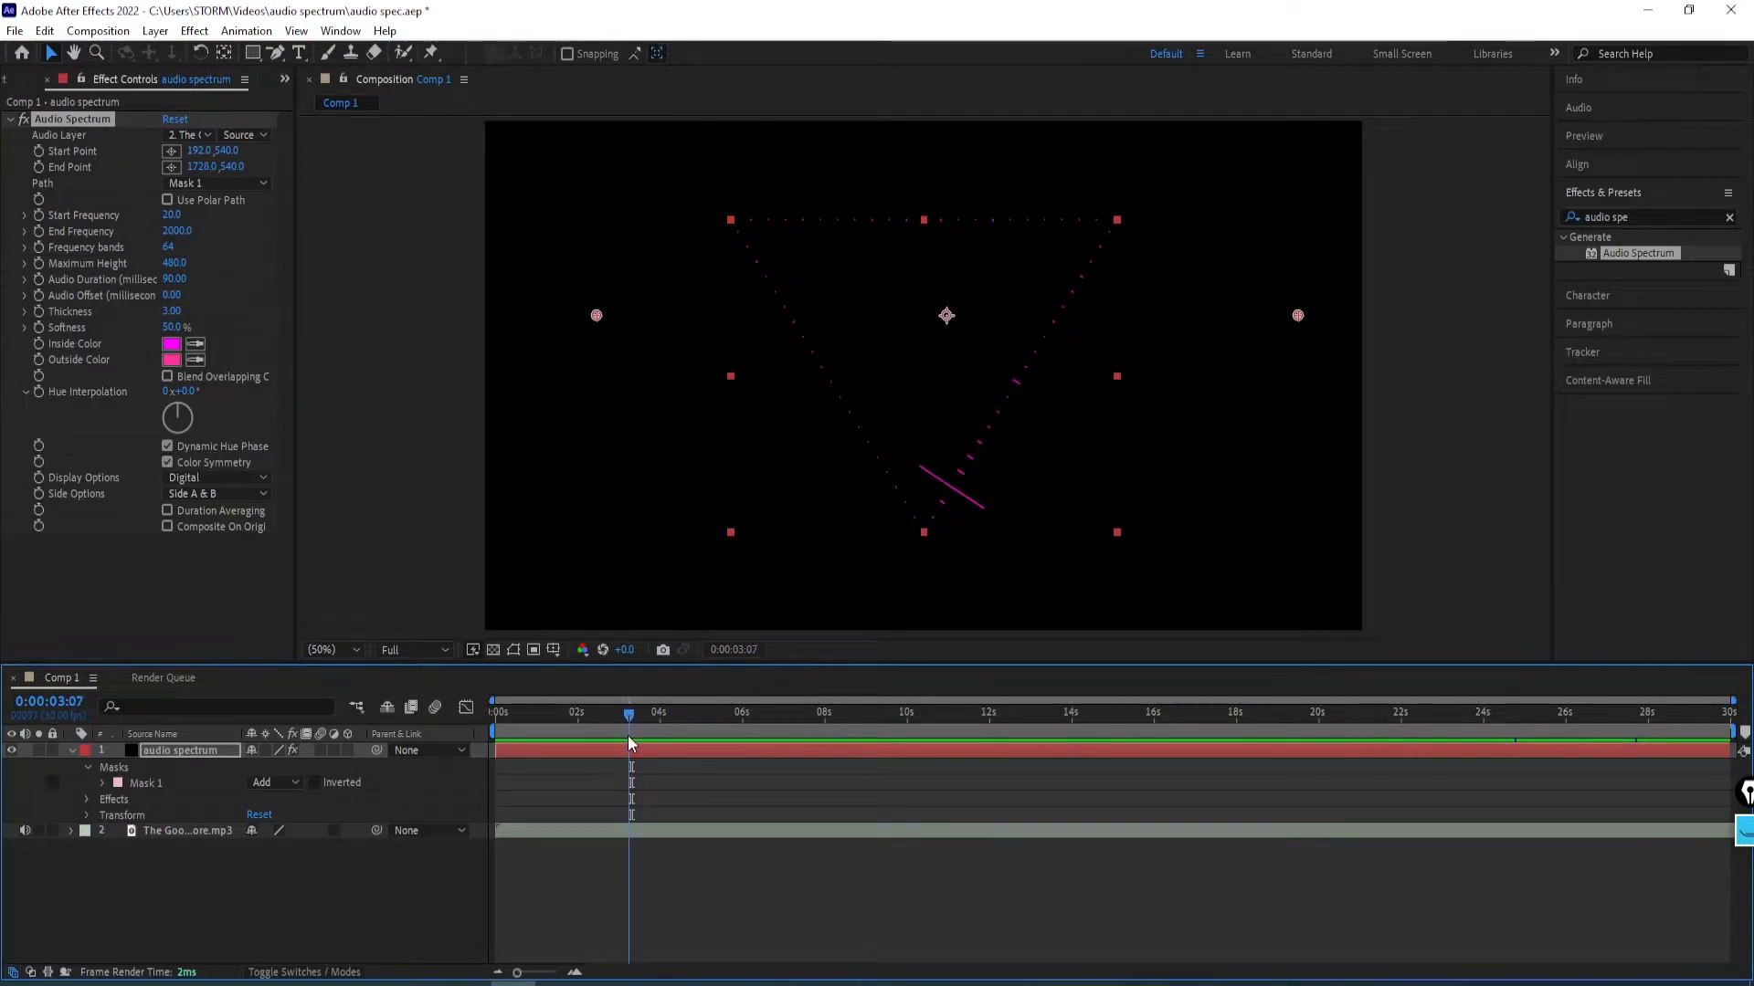
Set the Audio Spectrum effect's start frequency to 1 and its end frequency to 500.
{"action": "left_click", "coordinate": [171, 218]}
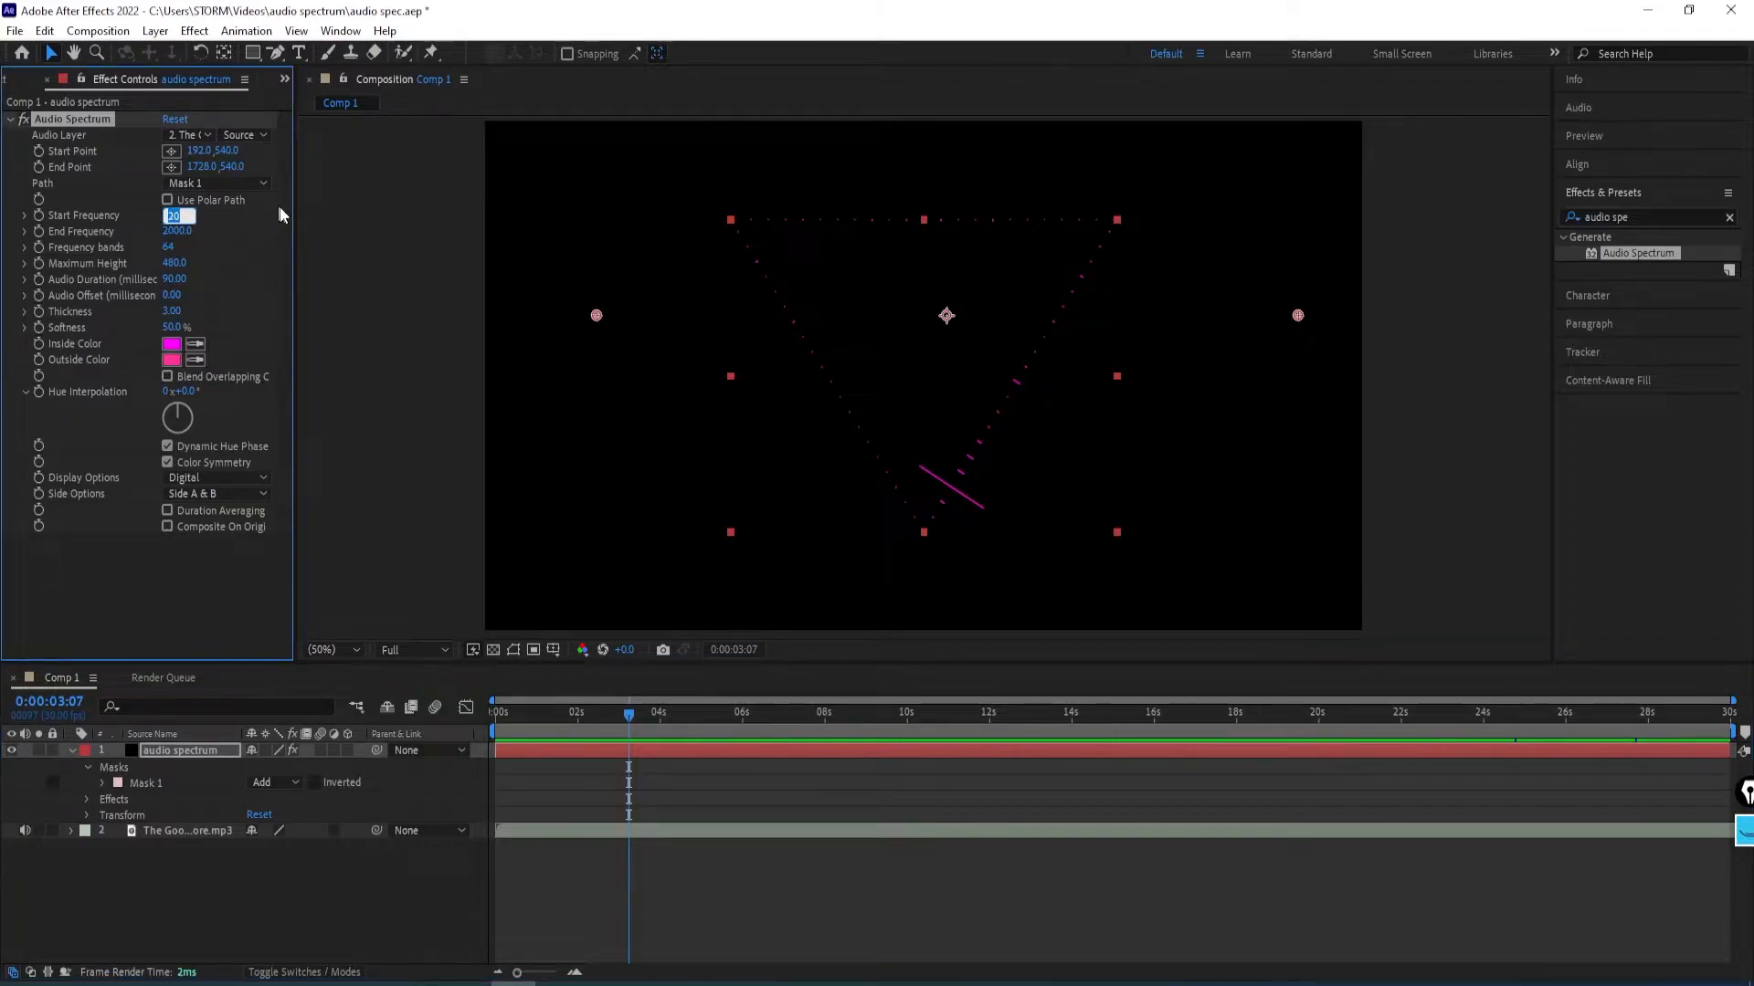
{"action": "type", "text": "1"}
{"action": "key", "text": "Return"}
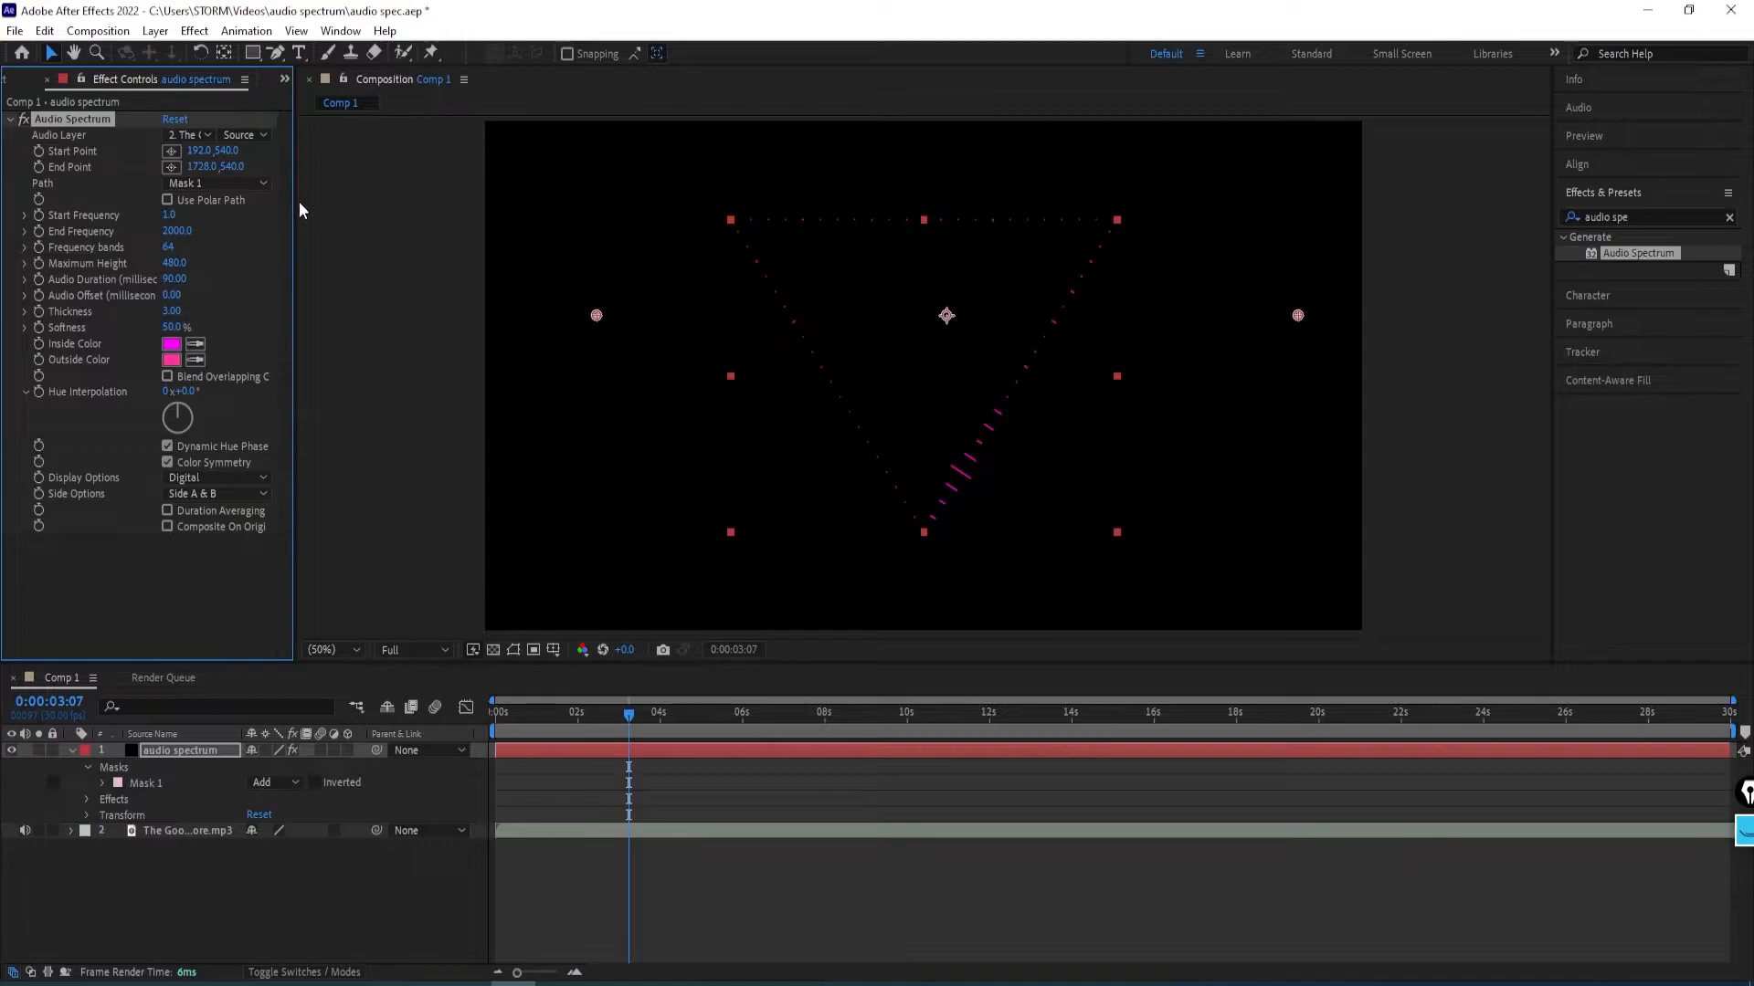
{"action": "left_click", "coordinate": [176, 232]}
{"action": "type", "text": "1"}
{"action": "key", "text": "Return"}
{"action": "left_click_drag", "start_coordinate": [167, 236], "coordinate": [172, 236]}
{"action": "left_click", "coordinate": [173, 234]}
{"action": "type", "text": "500"}
{"action": "key", "text": "Return"}
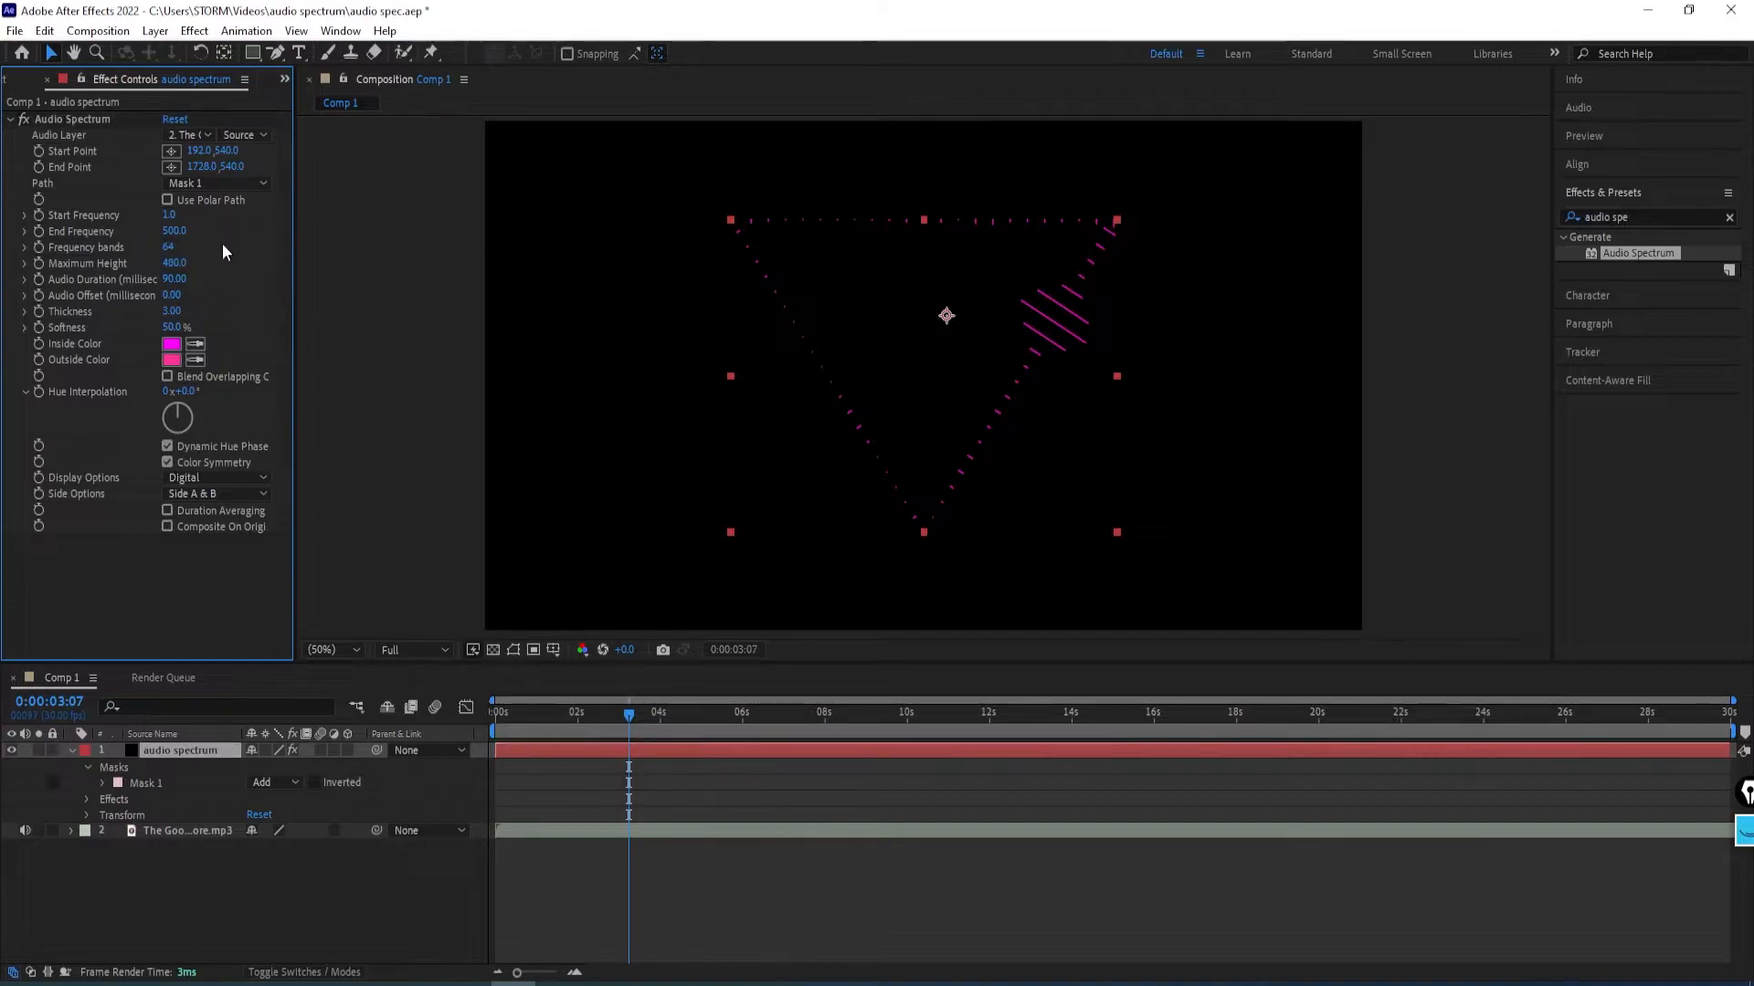
Set the Audio Spectrum effect's frequency bands to 100 and its thickness to 5.
{"action": "left_click", "coordinate": [167, 247]}
{"action": "type", "text": "100"}
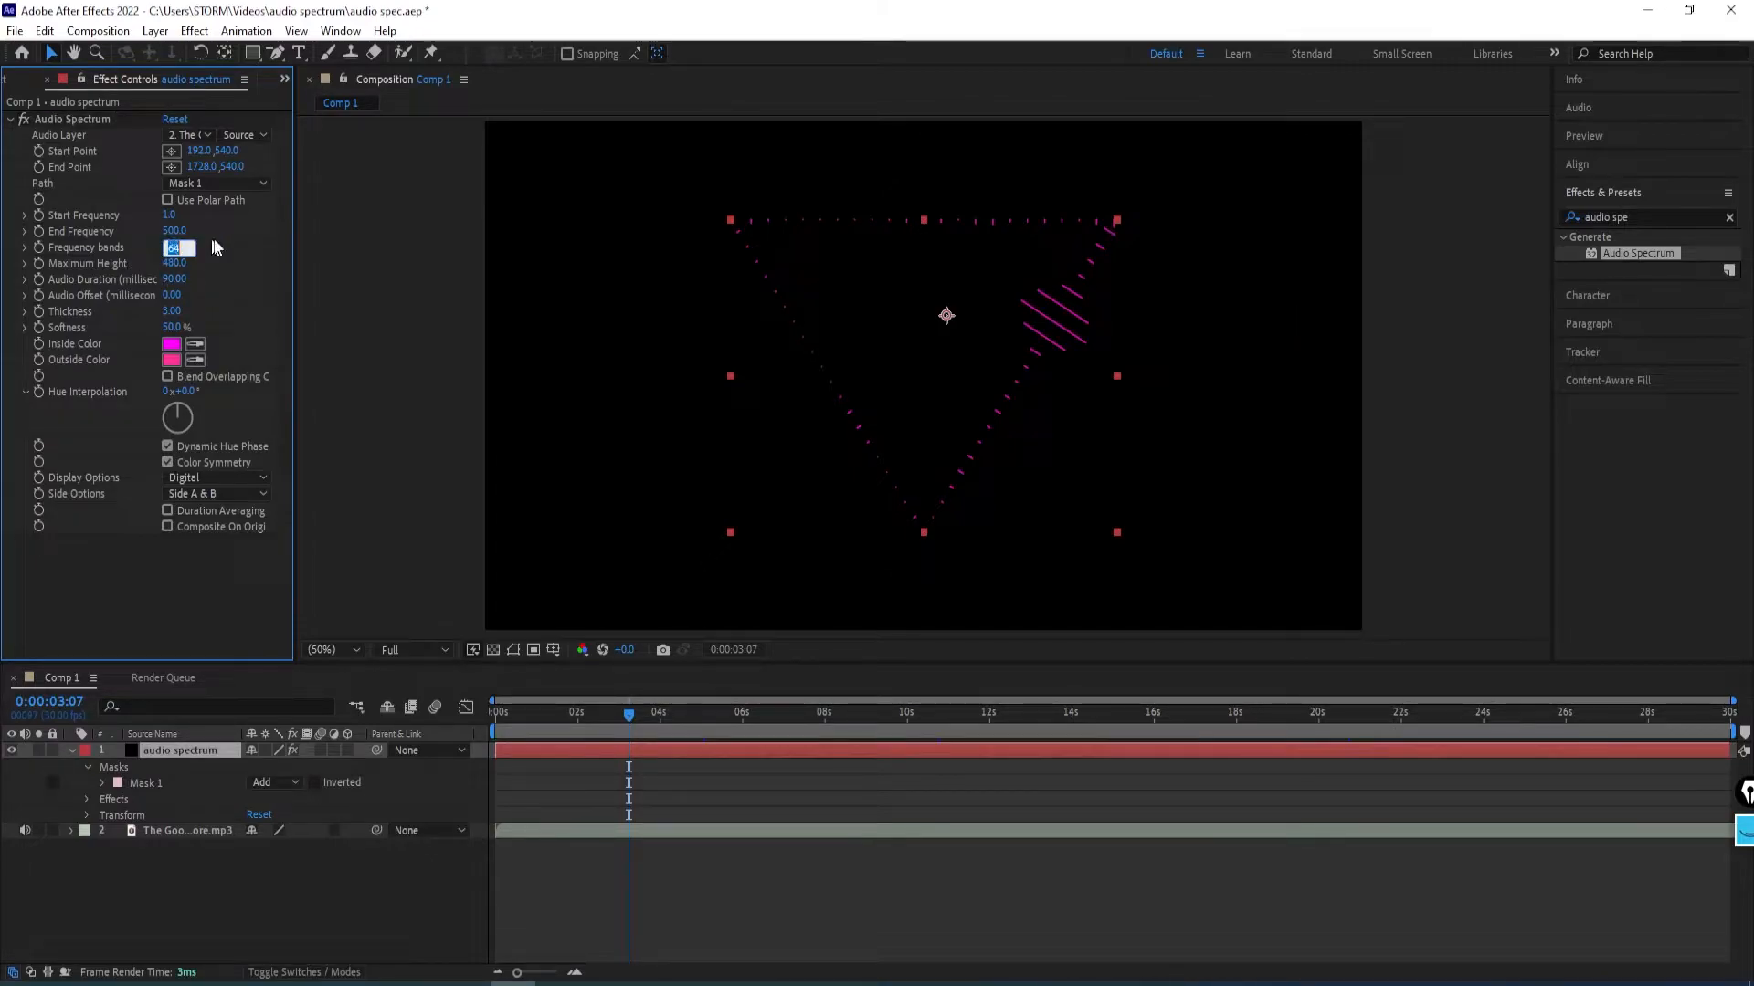
{"action": "key", "text": "Return"}
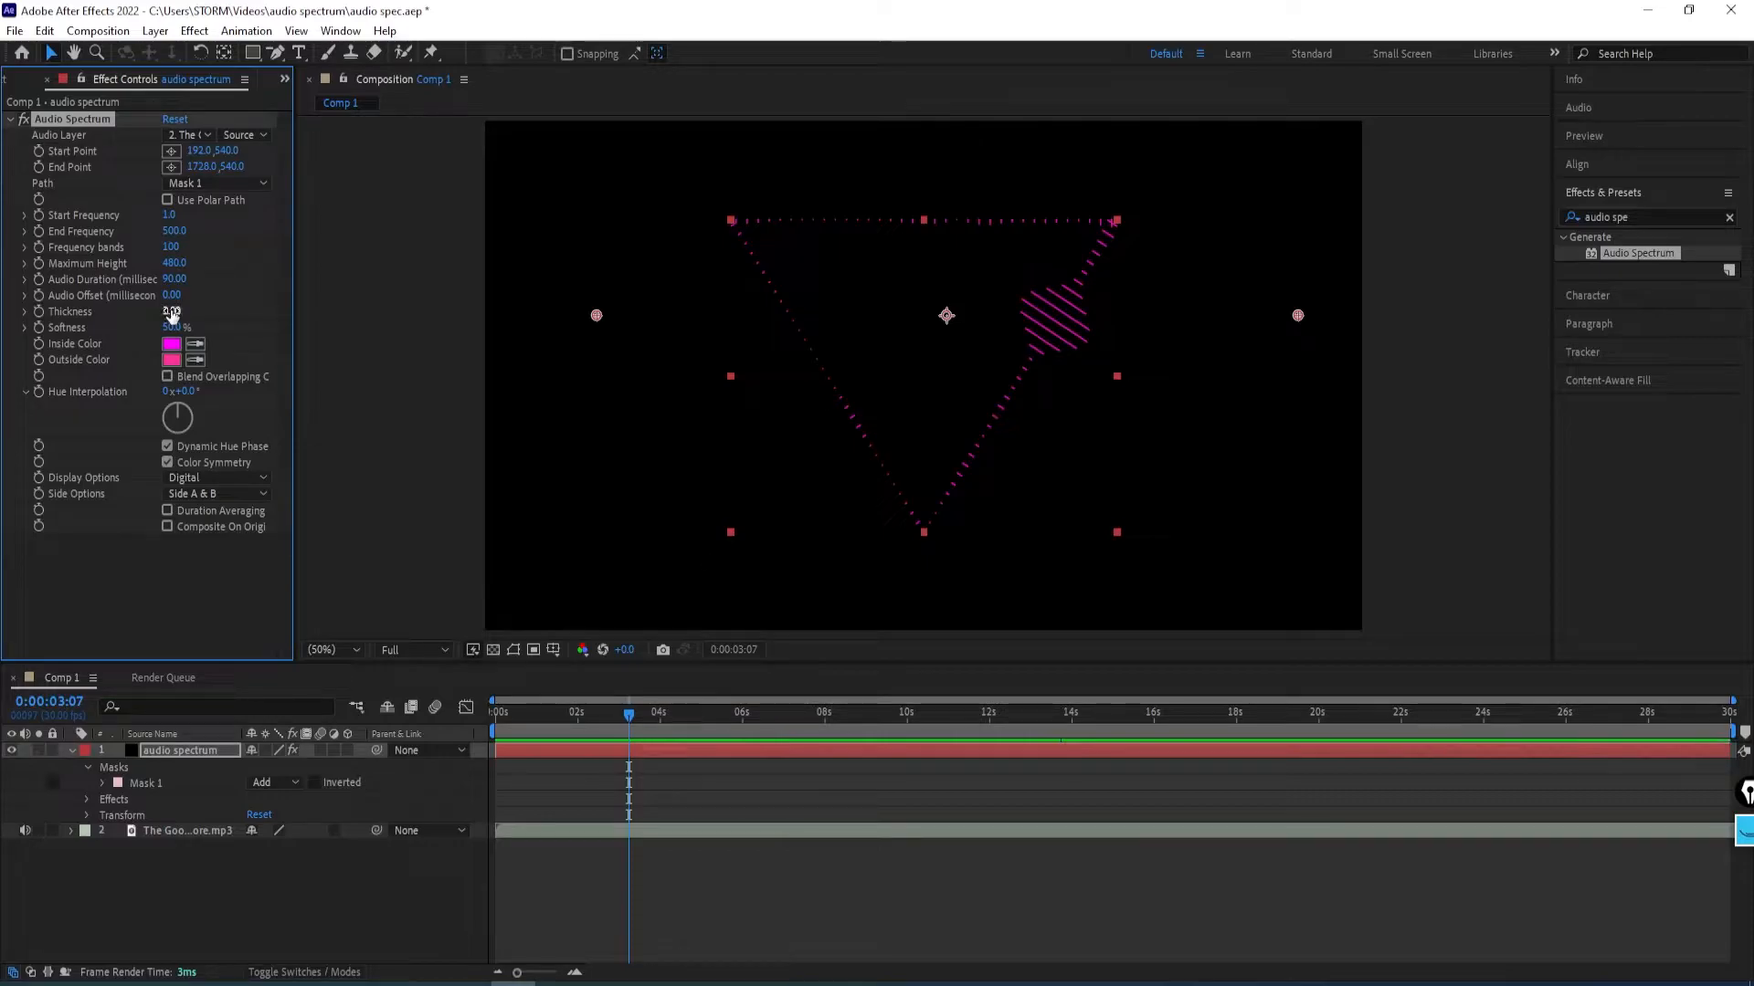
{"action": "mouse_move", "coordinate": [171, 311]}
{"action": "left_mouse_down"}
{"action": "mouse_move", "coordinate": [156, 311]}
{"action": "mouse_move", "coordinate": [176, 311]}
{"action": "left_mouse_up"}
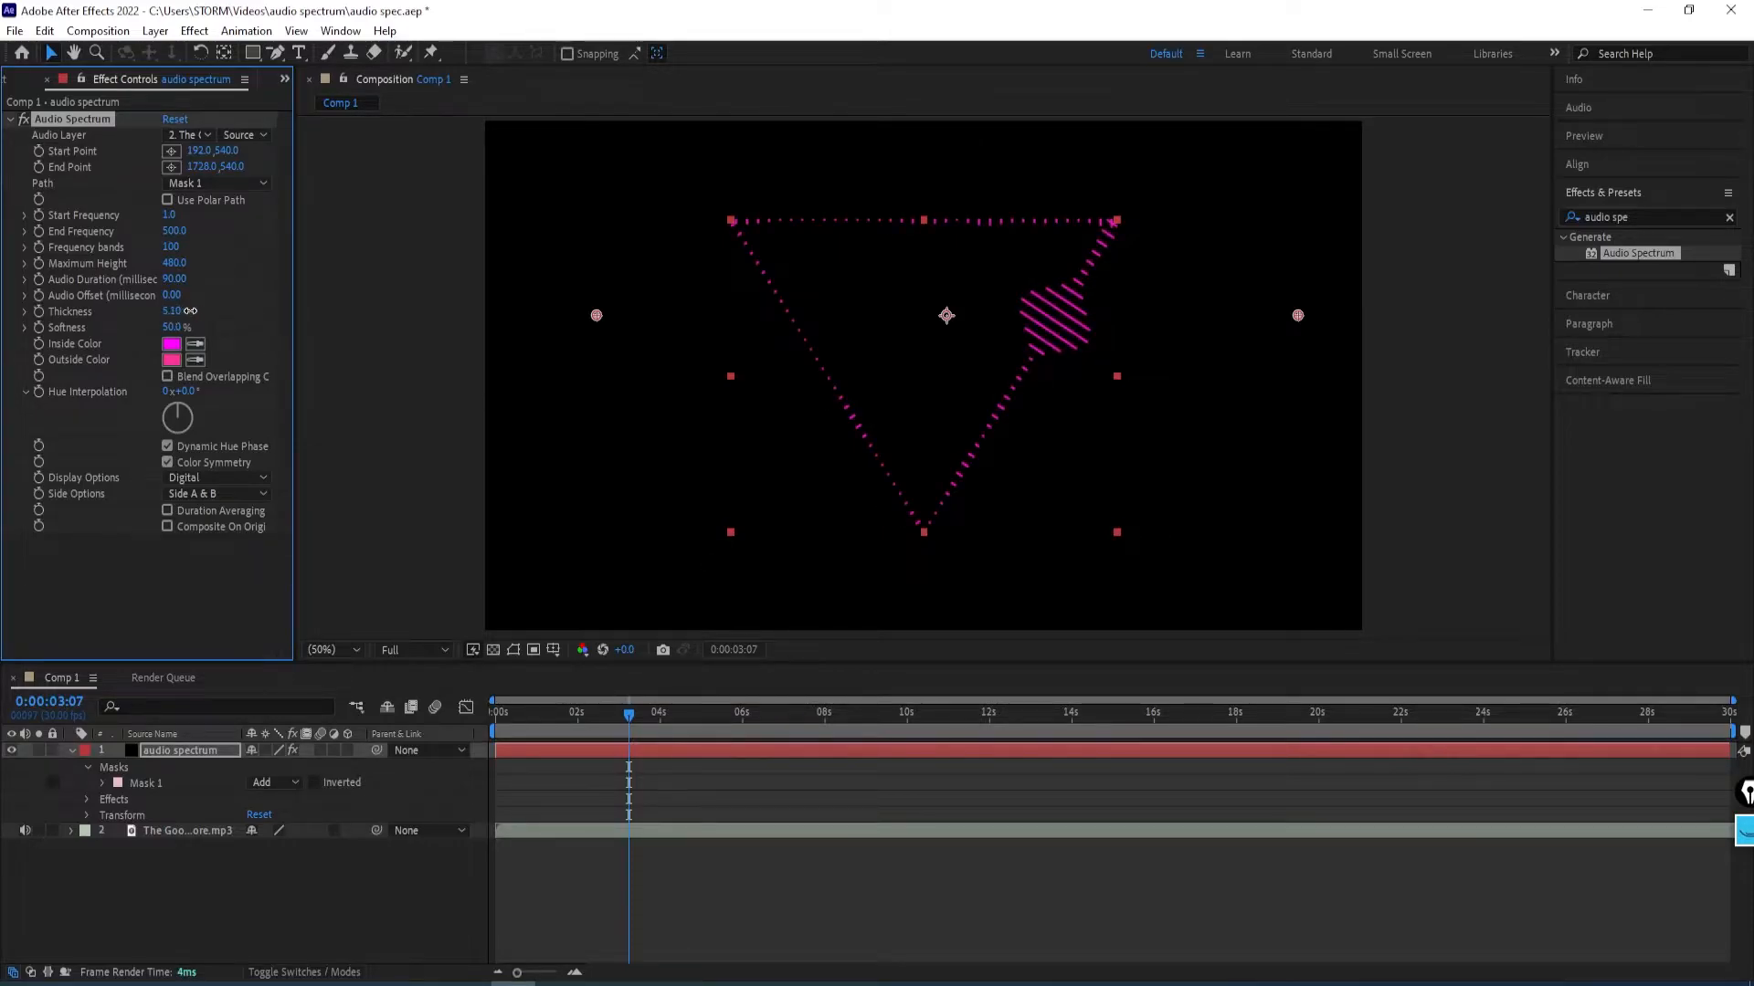
{"action": "left_click", "coordinate": [171, 312]}
{"action": "type", "text": "5"}
{"action": "key", "text": "Return"}
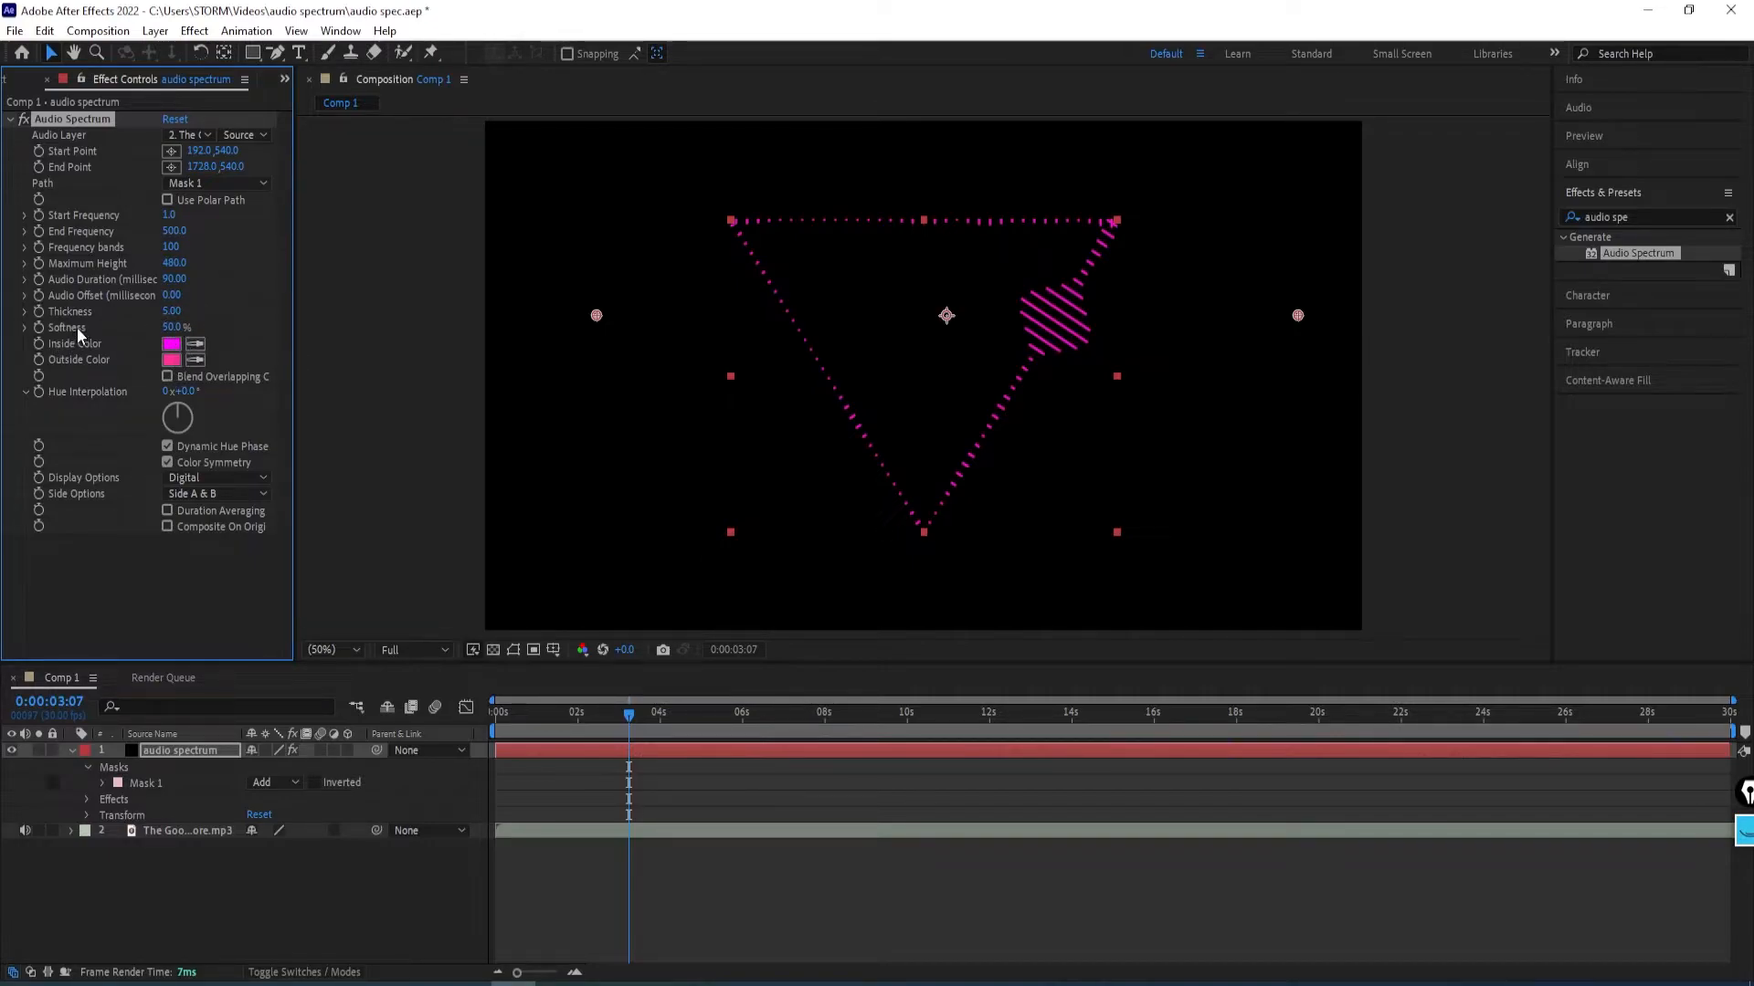
Set the Audio Spectrum effect's softness to 0%.
{"action": "left_click", "coordinate": [172, 327]}
{"action": "type", "text": "0"}
{"action": "key", "text": "Return"}
Change both the inside and outside colors of the audio spectrum to white.
{"action": "left_click", "coordinate": [171, 344]}
{"action": "left_click_drag", "start_coordinate": [726, 493], "coordinate": [644, 315]}
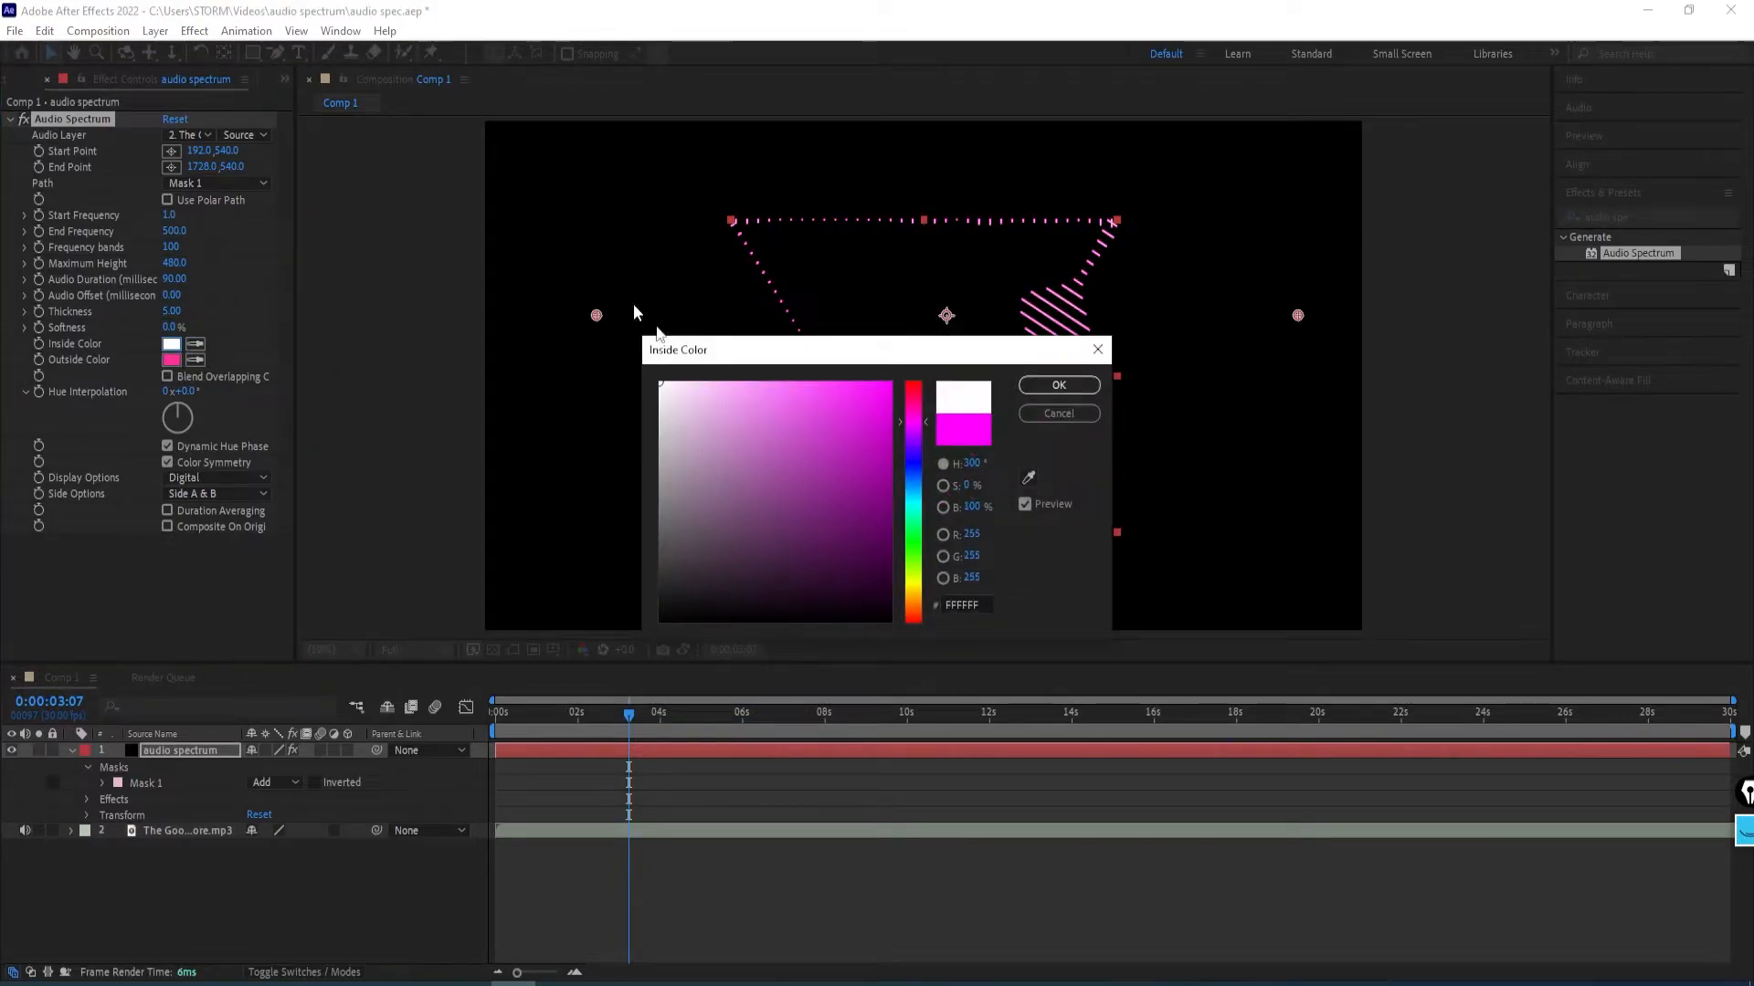
{"action": "left_click", "coordinate": [1052, 387]}
{"action": "left_click", "coordinate": [171, 360]}
{"action": "left_click_drag", "start_coordinate": [776, 475], "coordinate": [653, 376]}
{"action": "left_click", "coordinate": [1054, 387]}
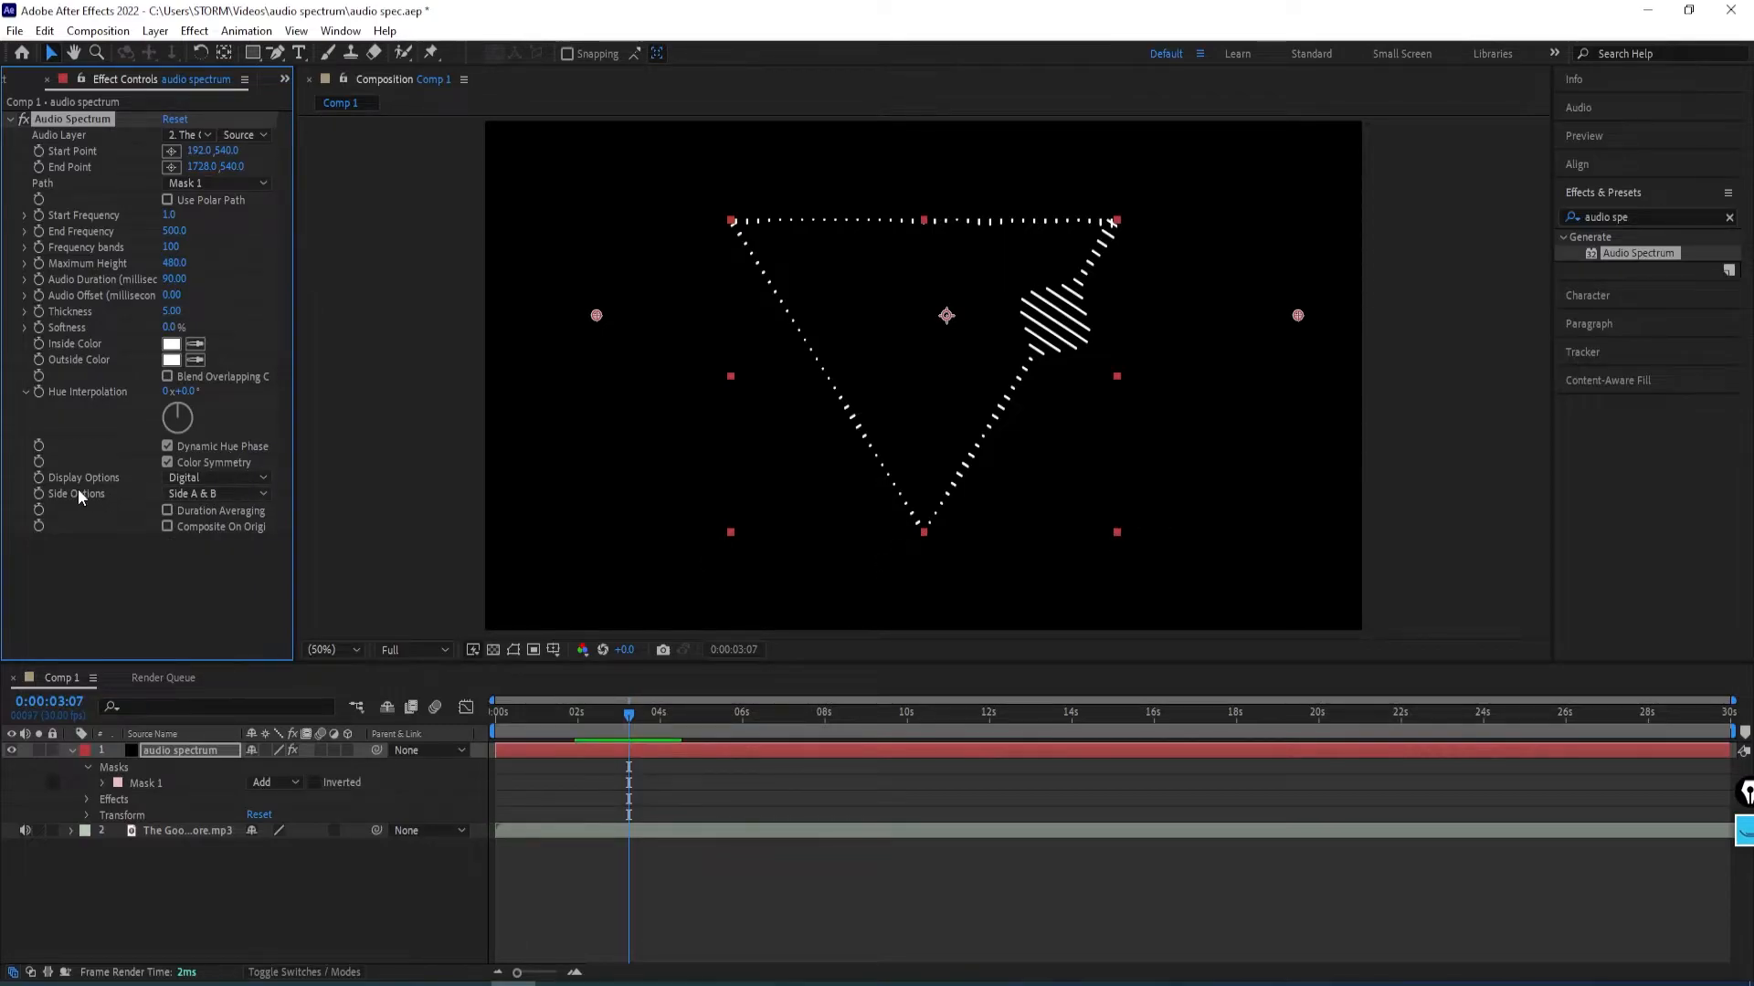
Try the spectrum on Side A, settle on Side B for its side option, and save the project.
{"action": "left_click", "coordinate": [205, 496]}
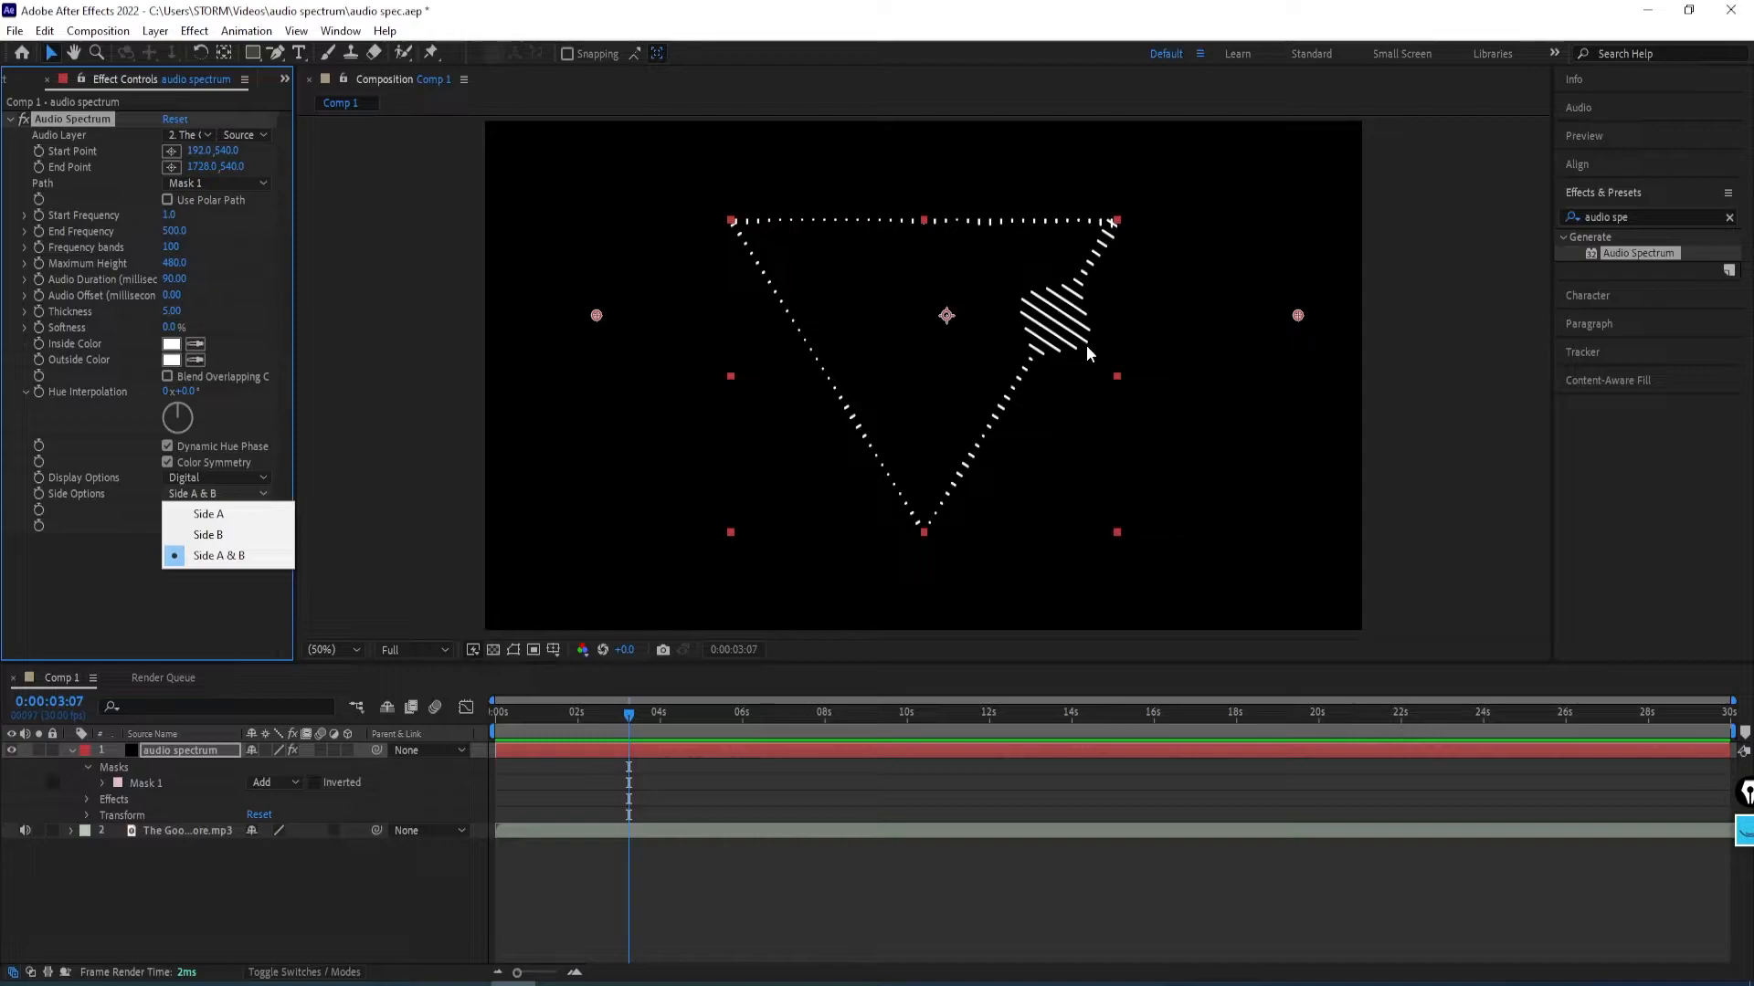
{"action": "left_click", "coordinate": [219, 515]}
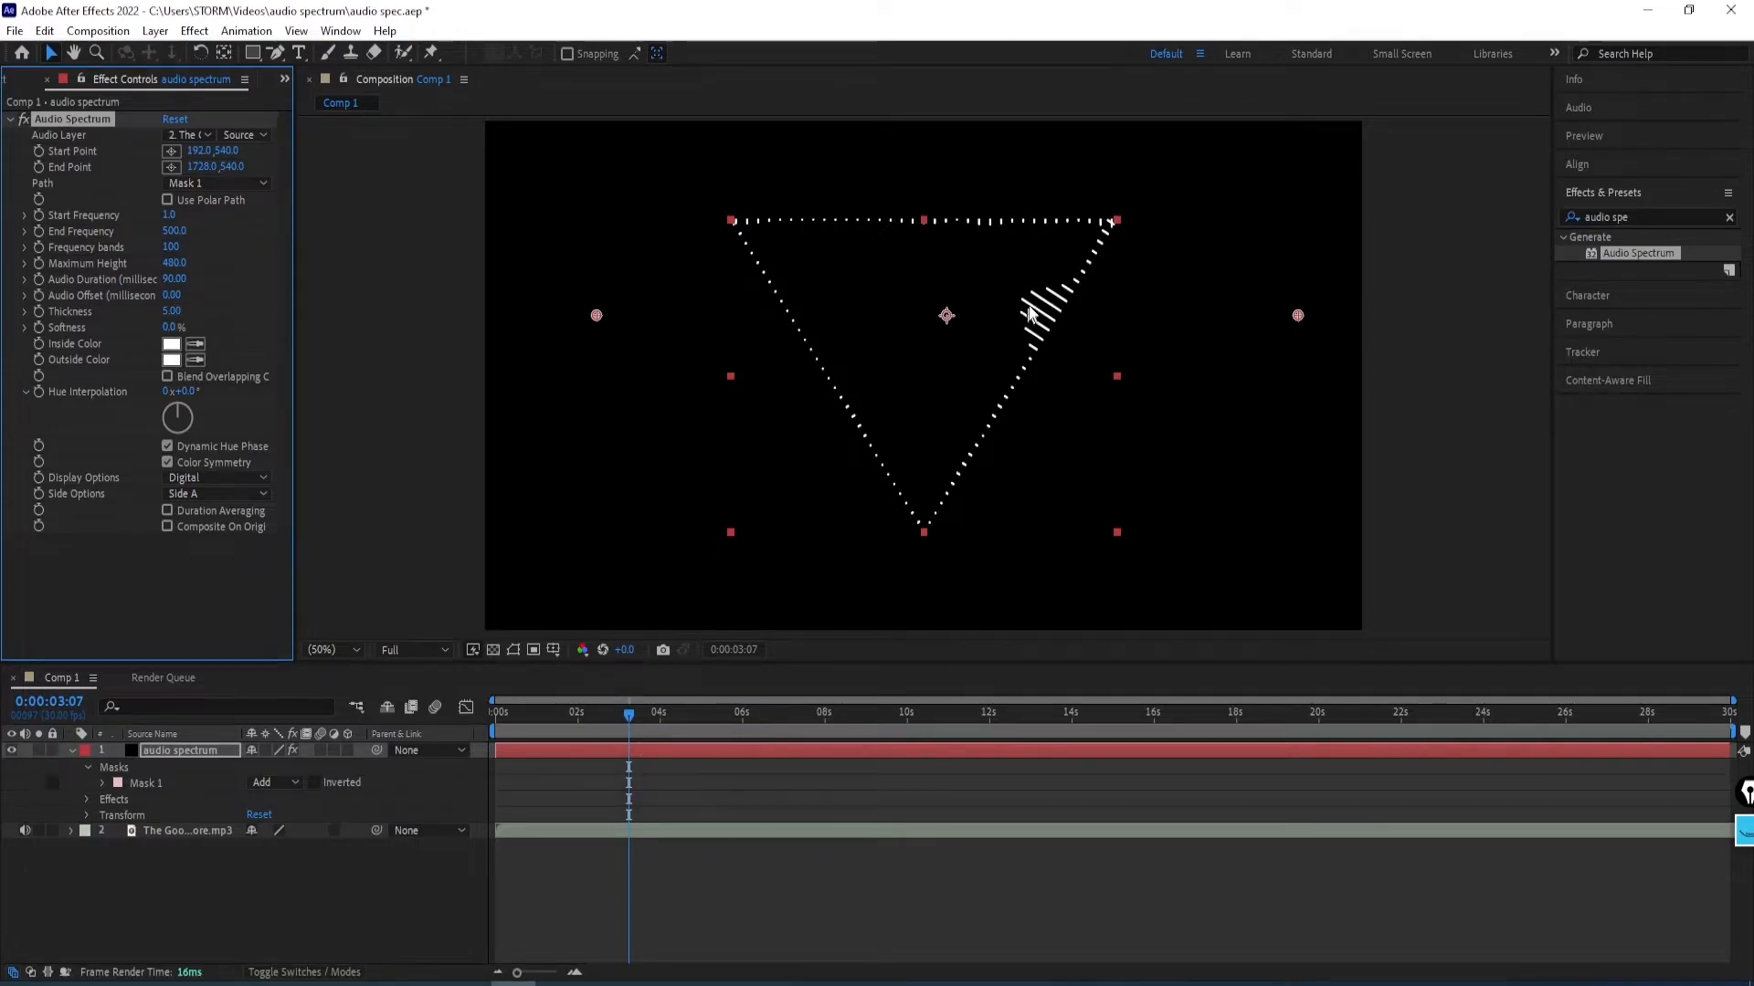
{"action": "left_click", "coordinate": [217, 493]}
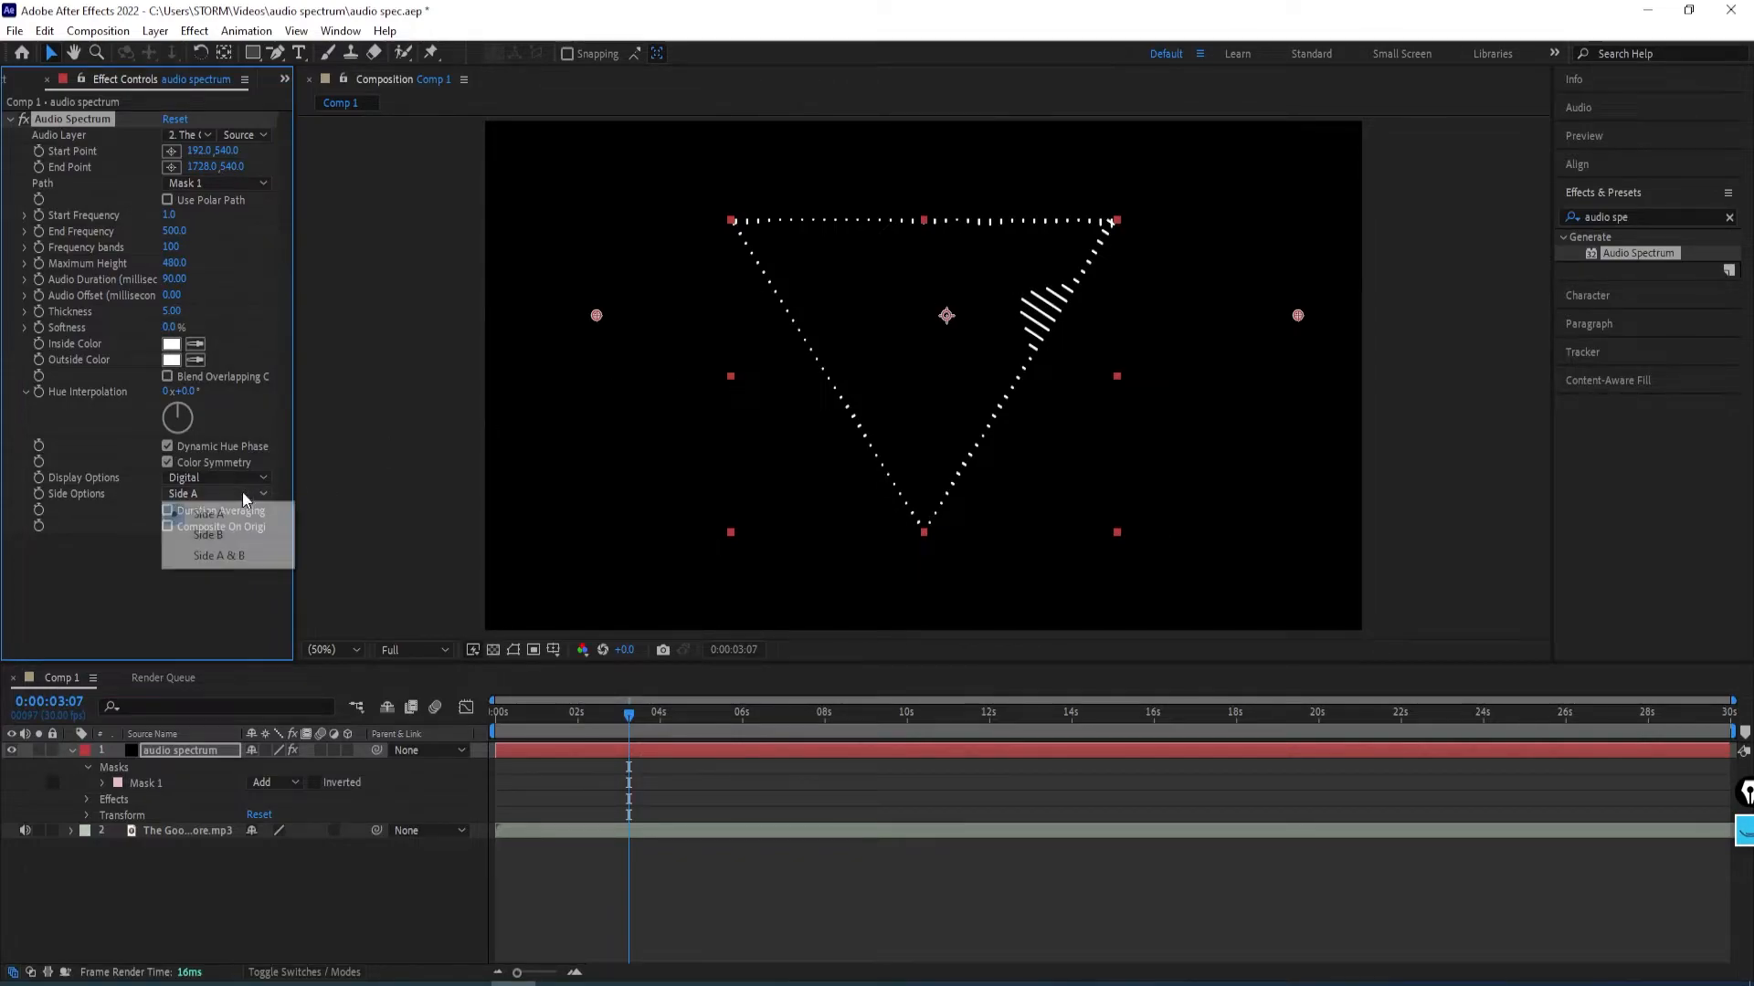
{"action": "left_click", "coordinate": [228, 535]}
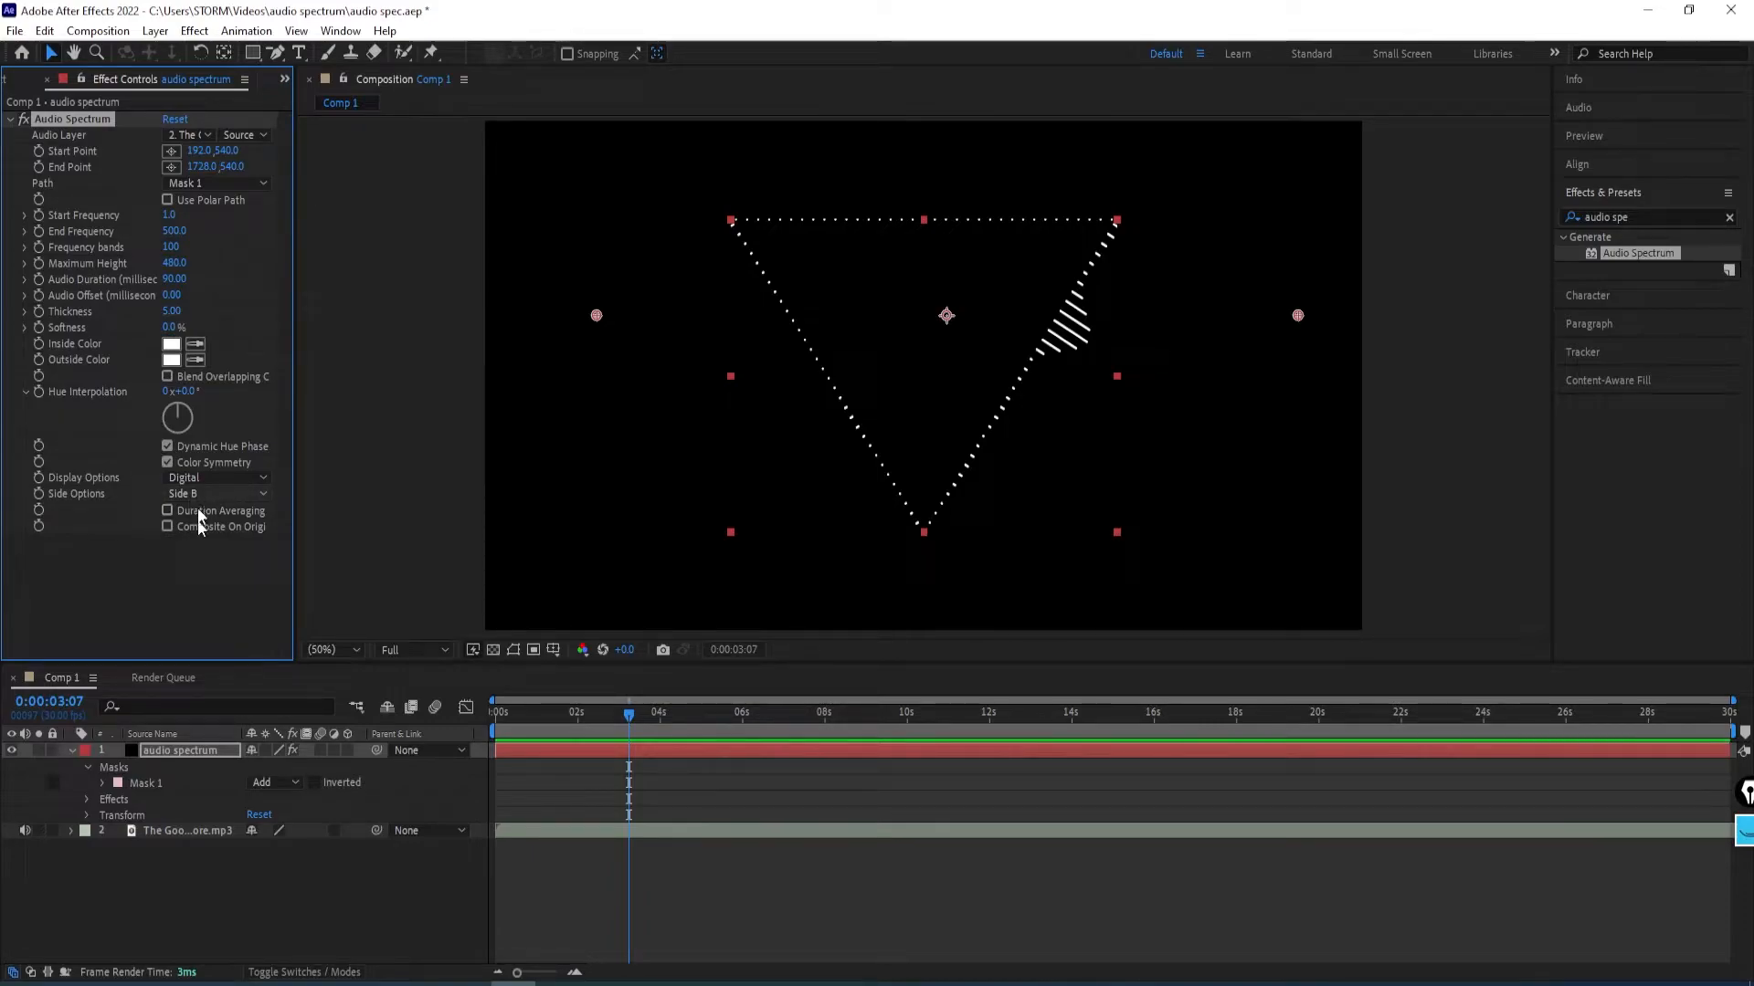
{"action": "key", "text": "ctrl+s"}
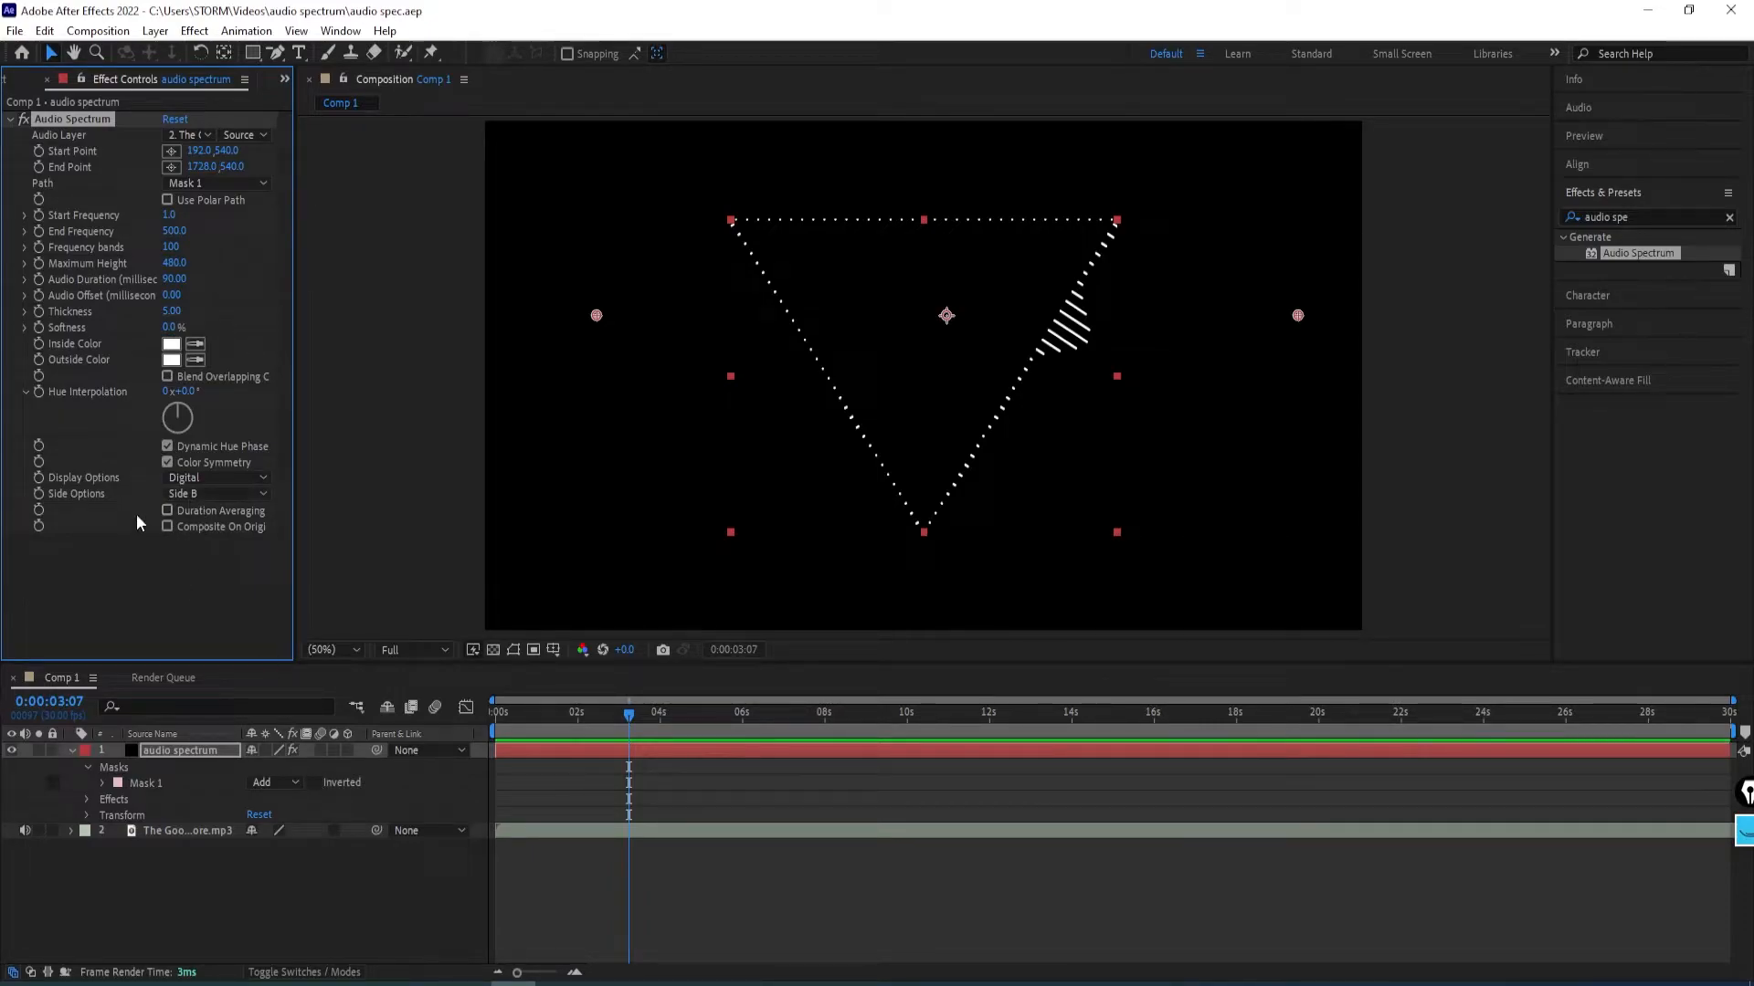
Duplicate the Audio Spectrum effect, display the copy as Analog lines, and composite it on the original.
{"action": "left_click", "coordinate": [11, 120]}
{"action": "key", "text": "ctrl+d"}
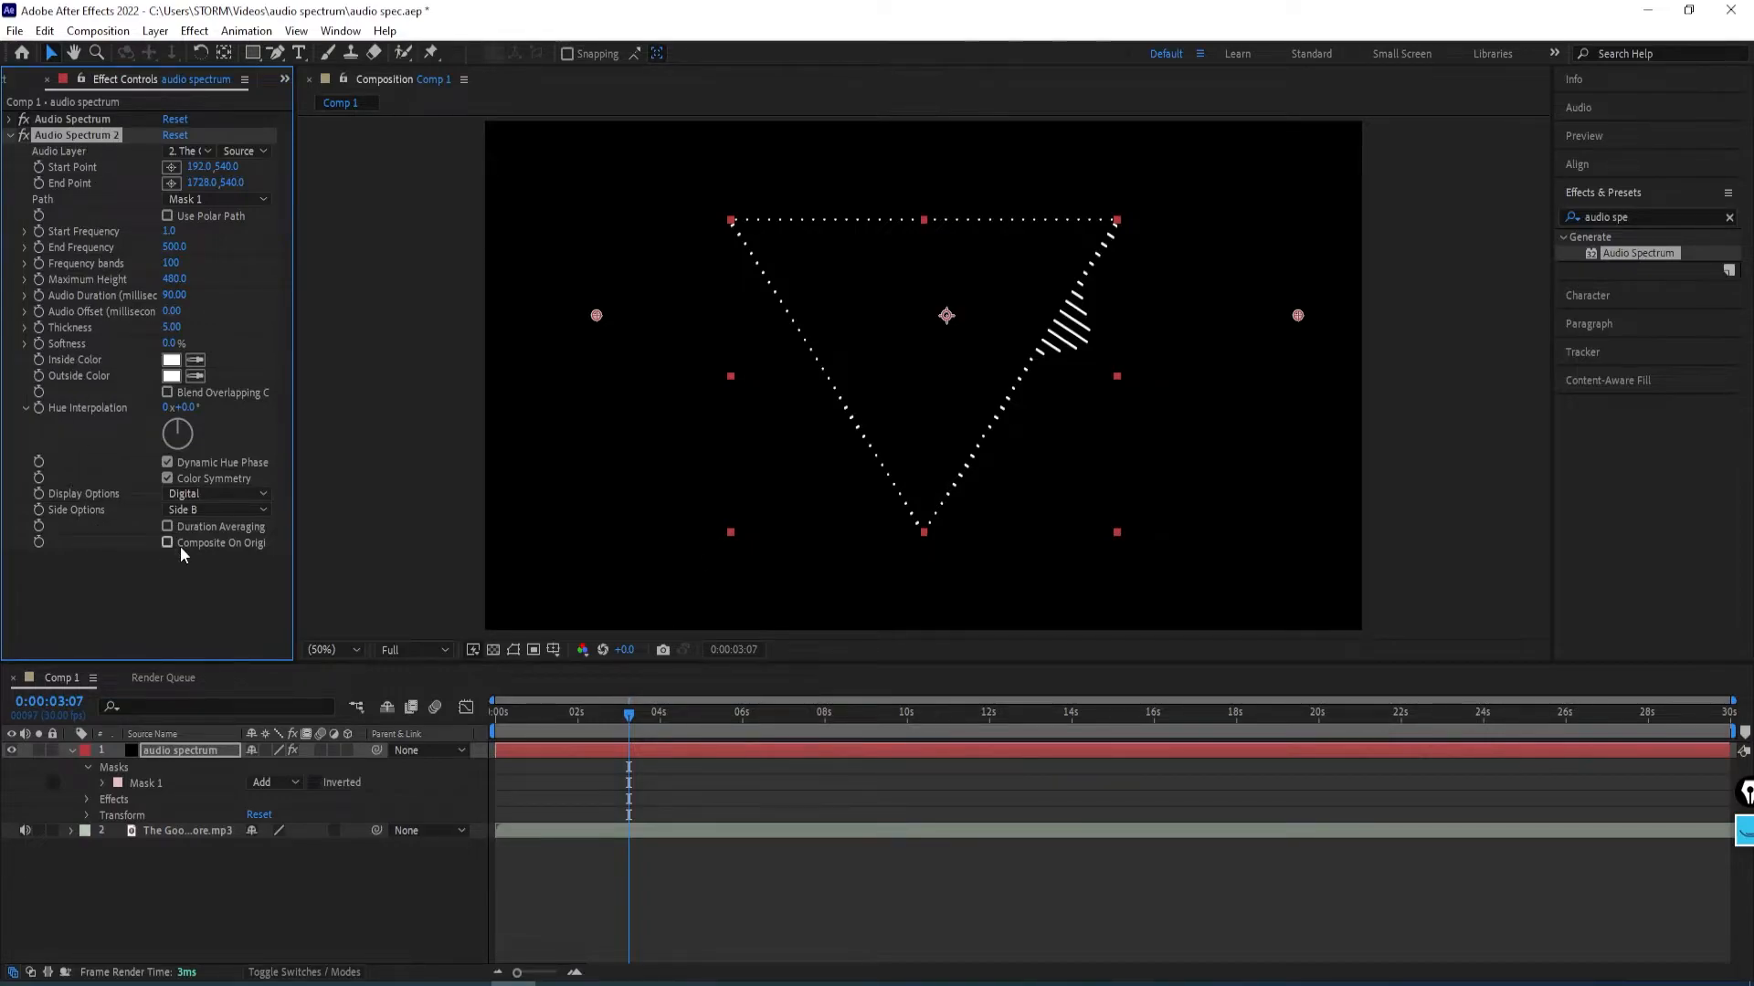
{"action": "left_click", "coordinate": [205, 494]}
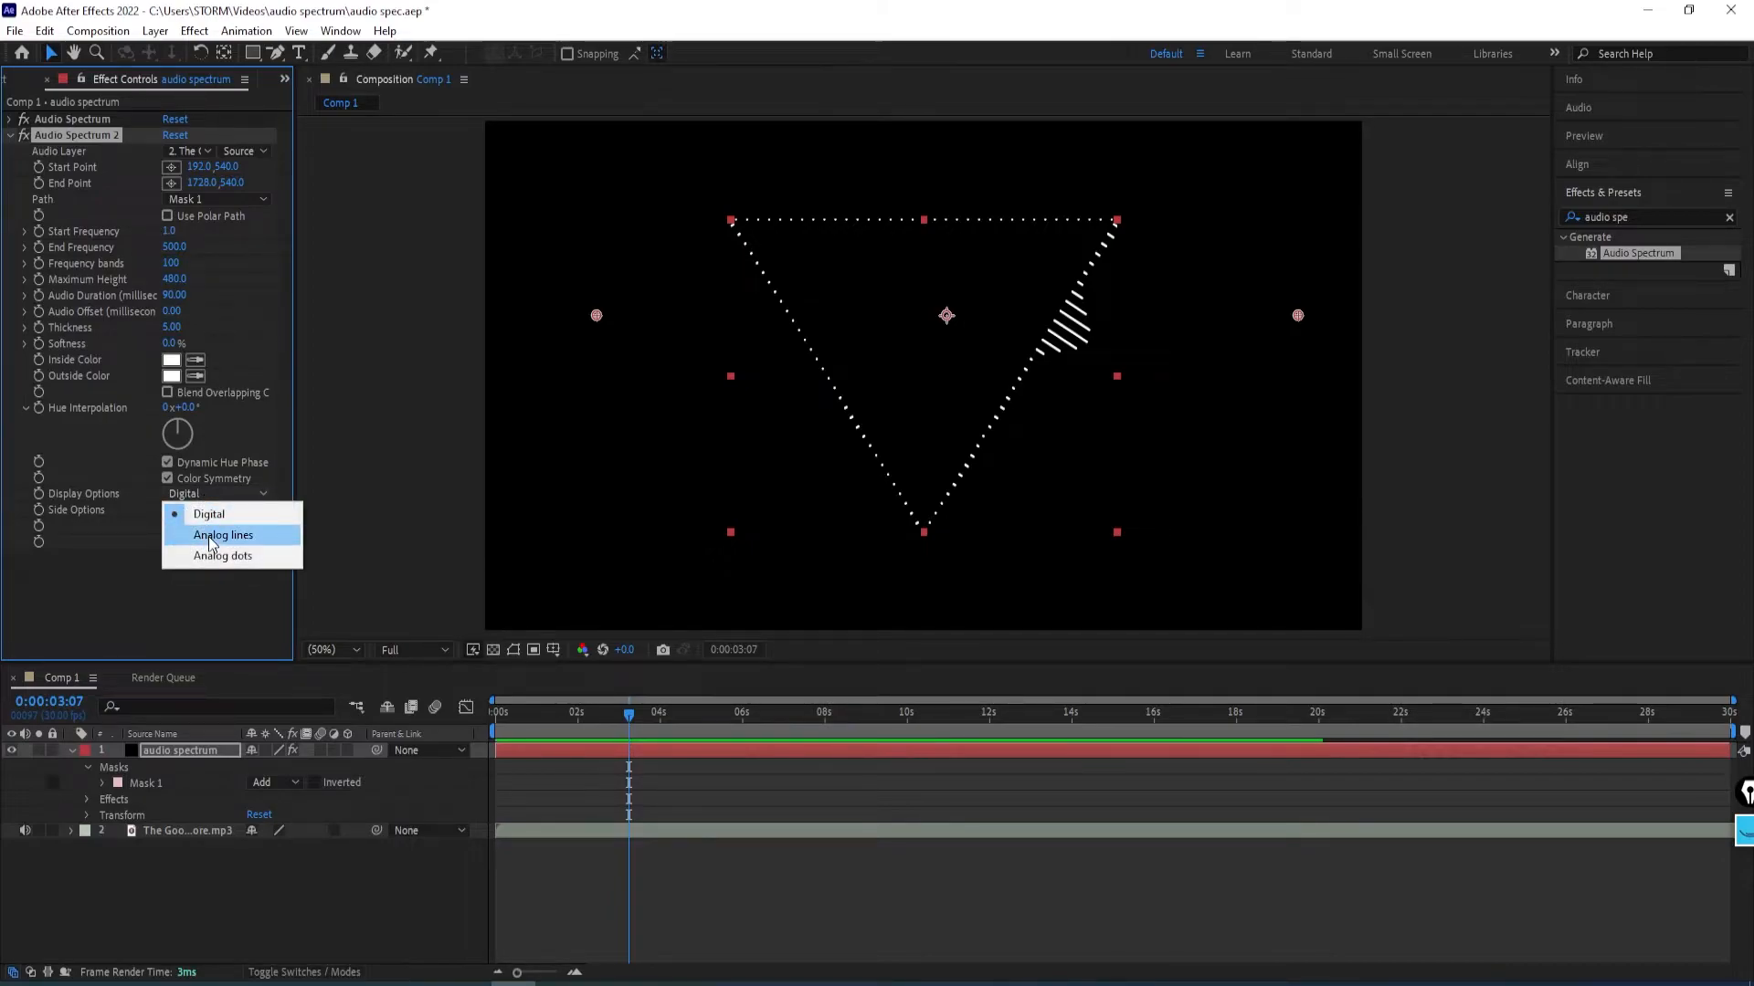
{"action": "left_click", "coordinate": [212, 534]}
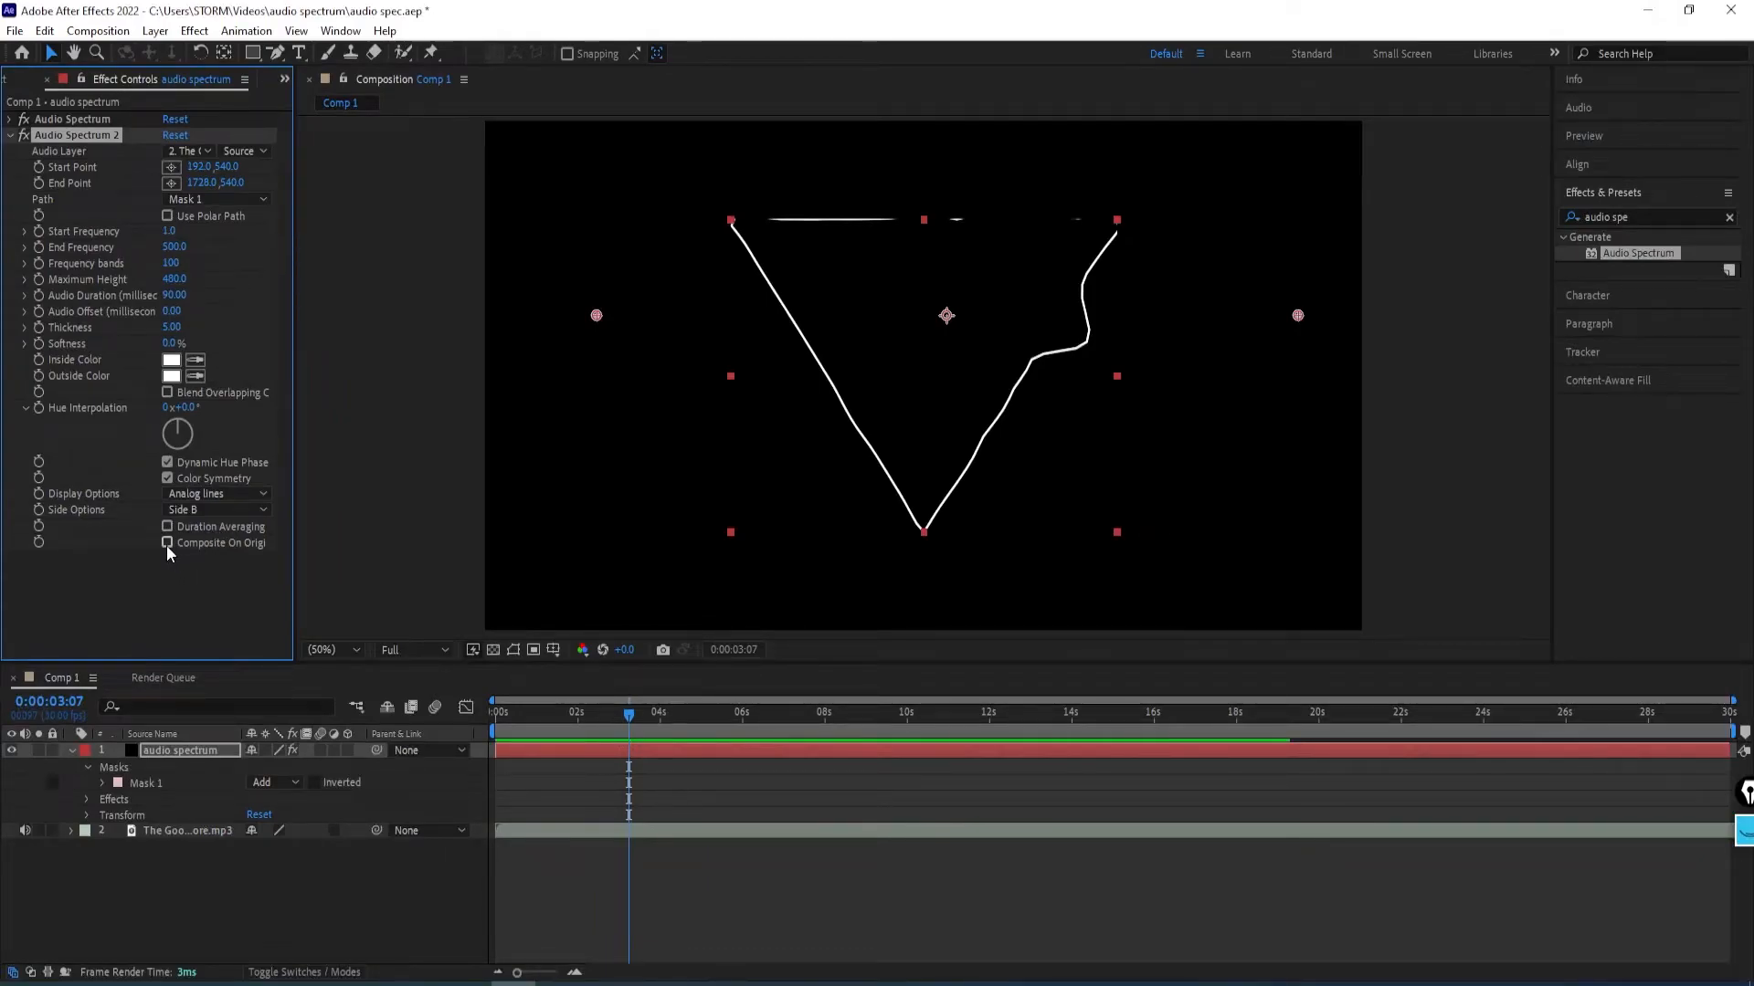
{"action": "left_click", "coordinate": [167, 543]}
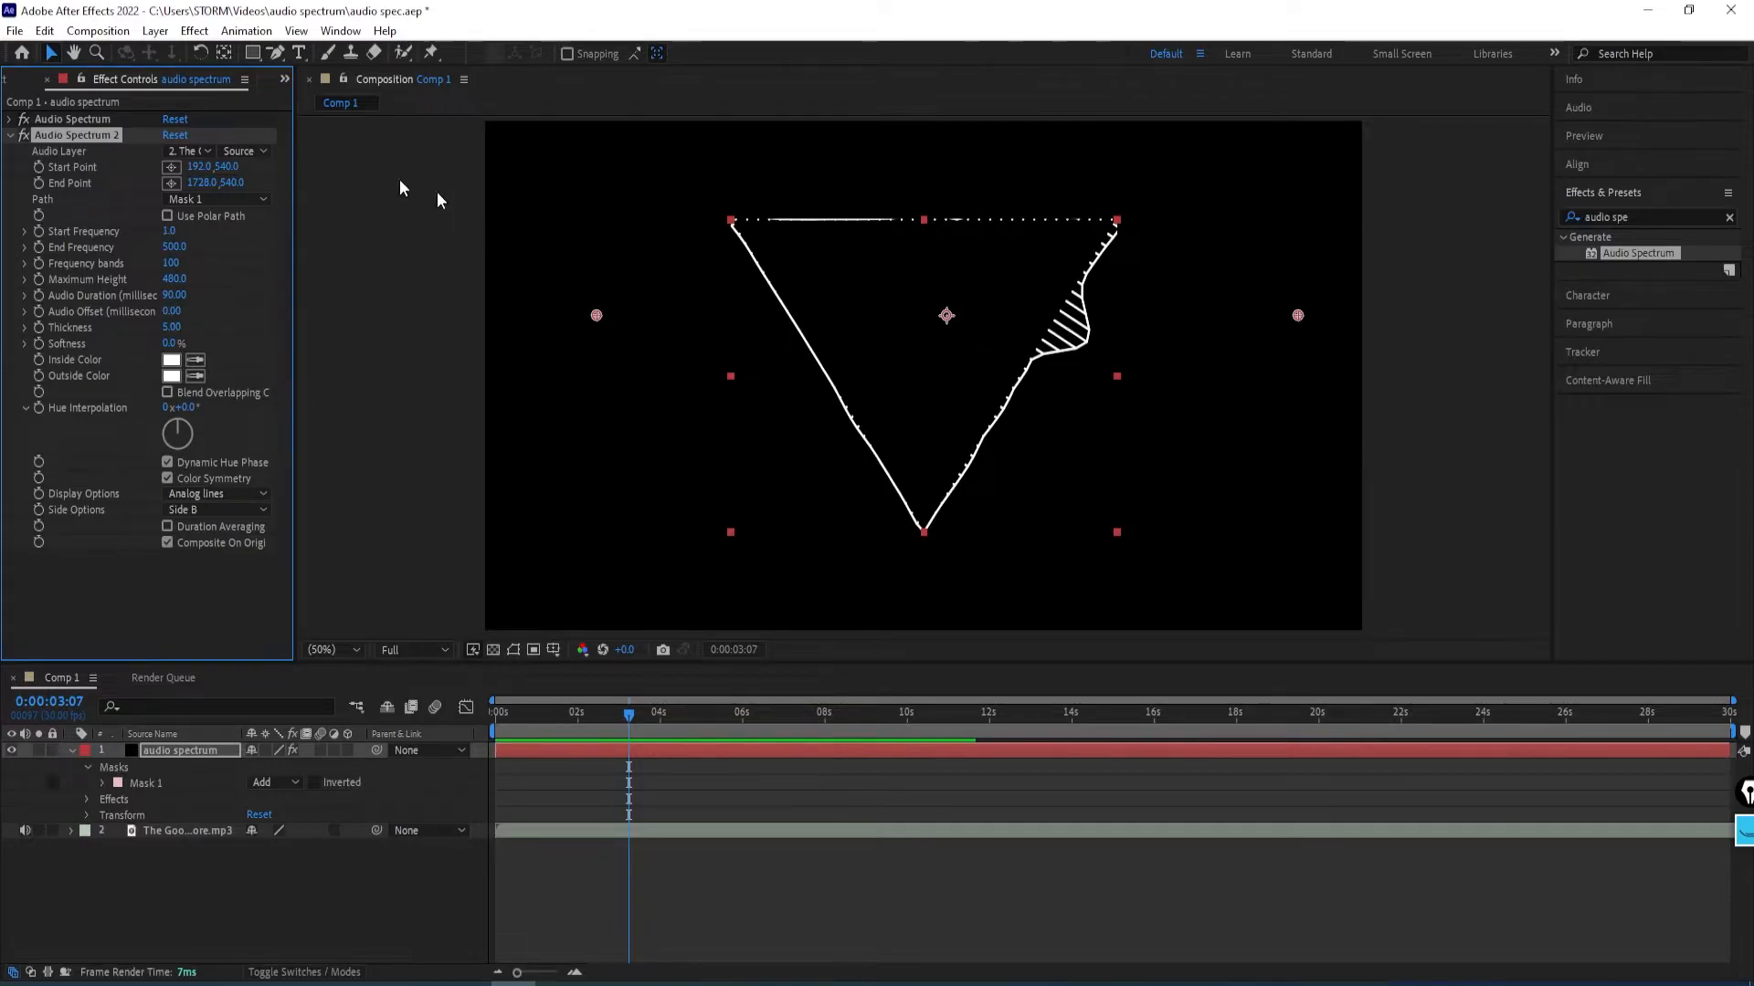
Enable Composite On Original for the first Audio Spectrum effect and collapse its settings.
{"action": "left_click", "coordinate": [9, 119]}
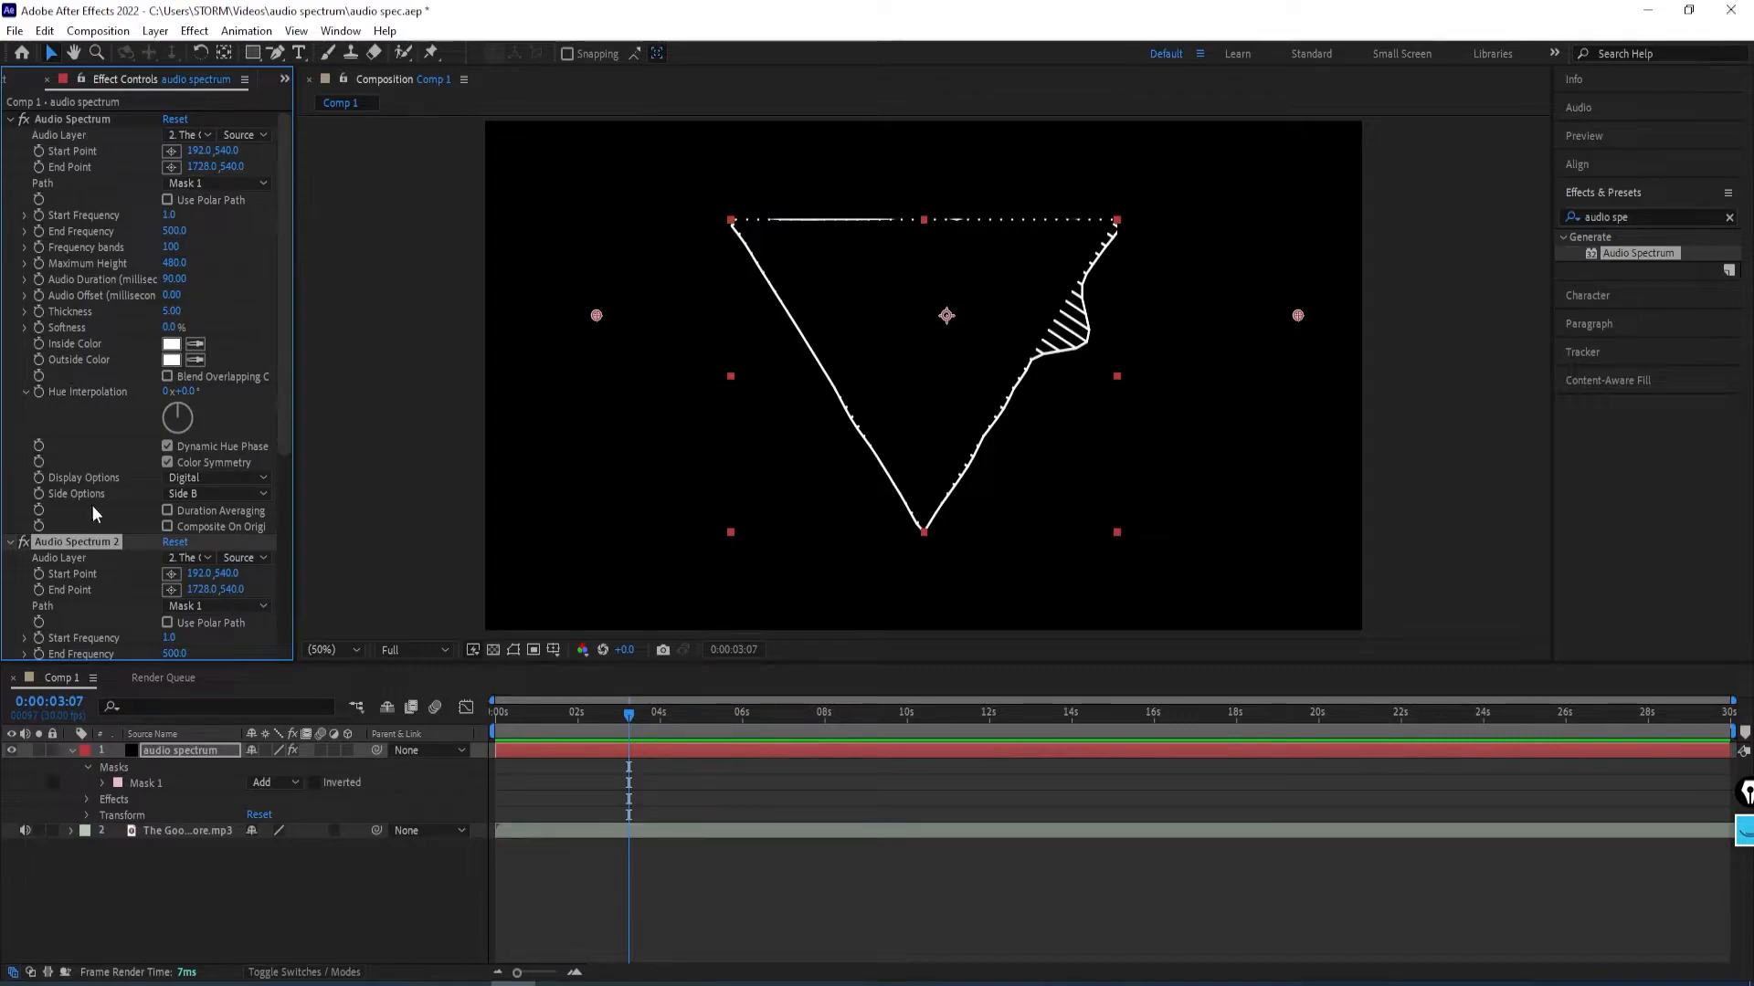
{"action": "left_click", "coordinate": [167, 527]}
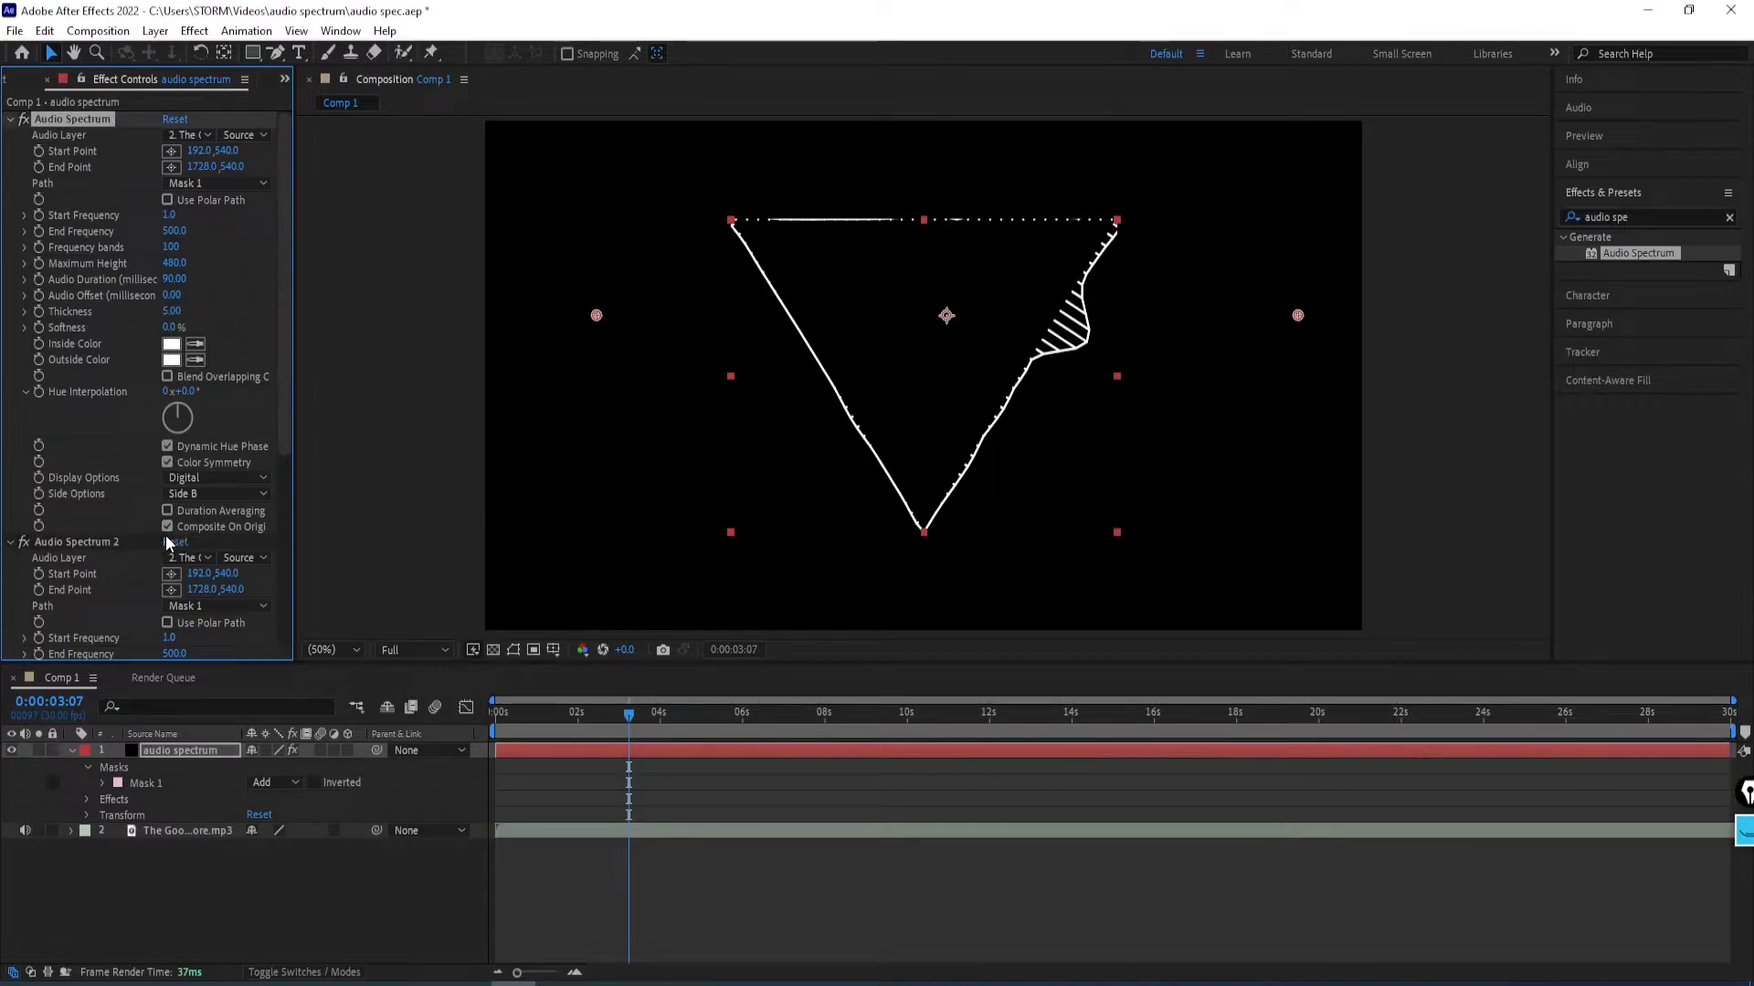
{"action": "left_click", "coordinate": [11, 121]}
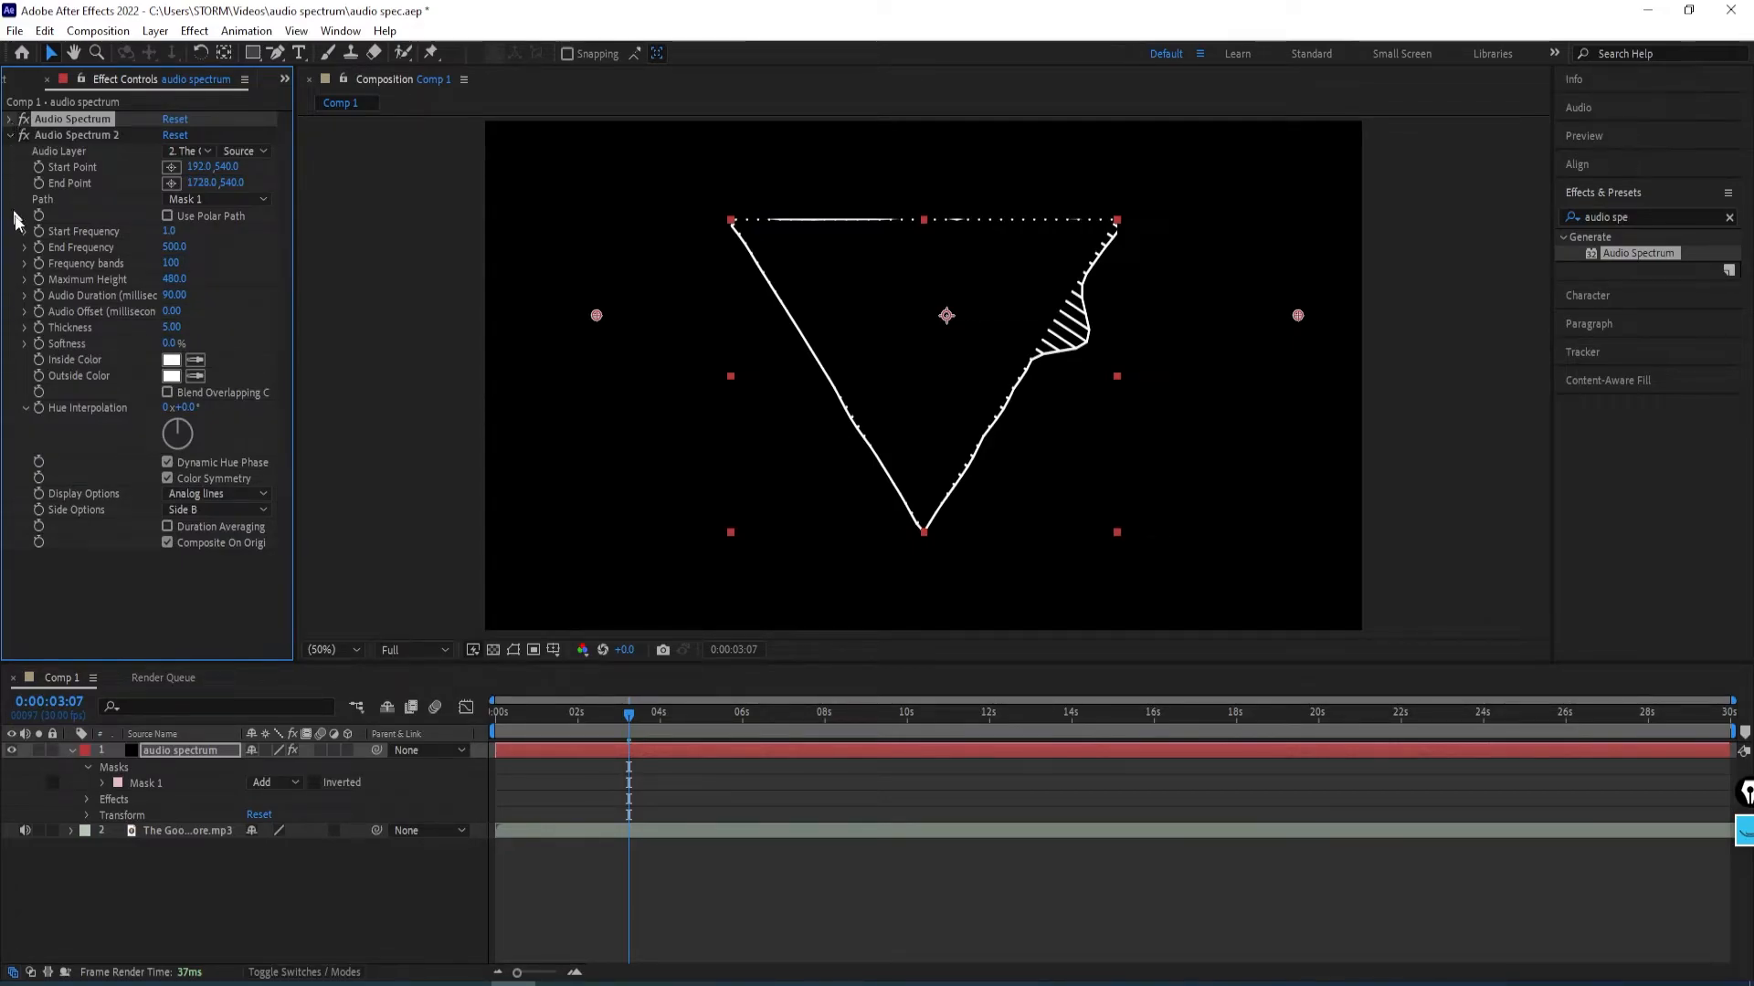
Set the analog-lines spectrum's thickness to 1 and collapse its settings.
{"action": "left_click", "coordinate": [171, 327]}
{"action": "type", "text": "1"}
{"action": "key", "text": "Return"}
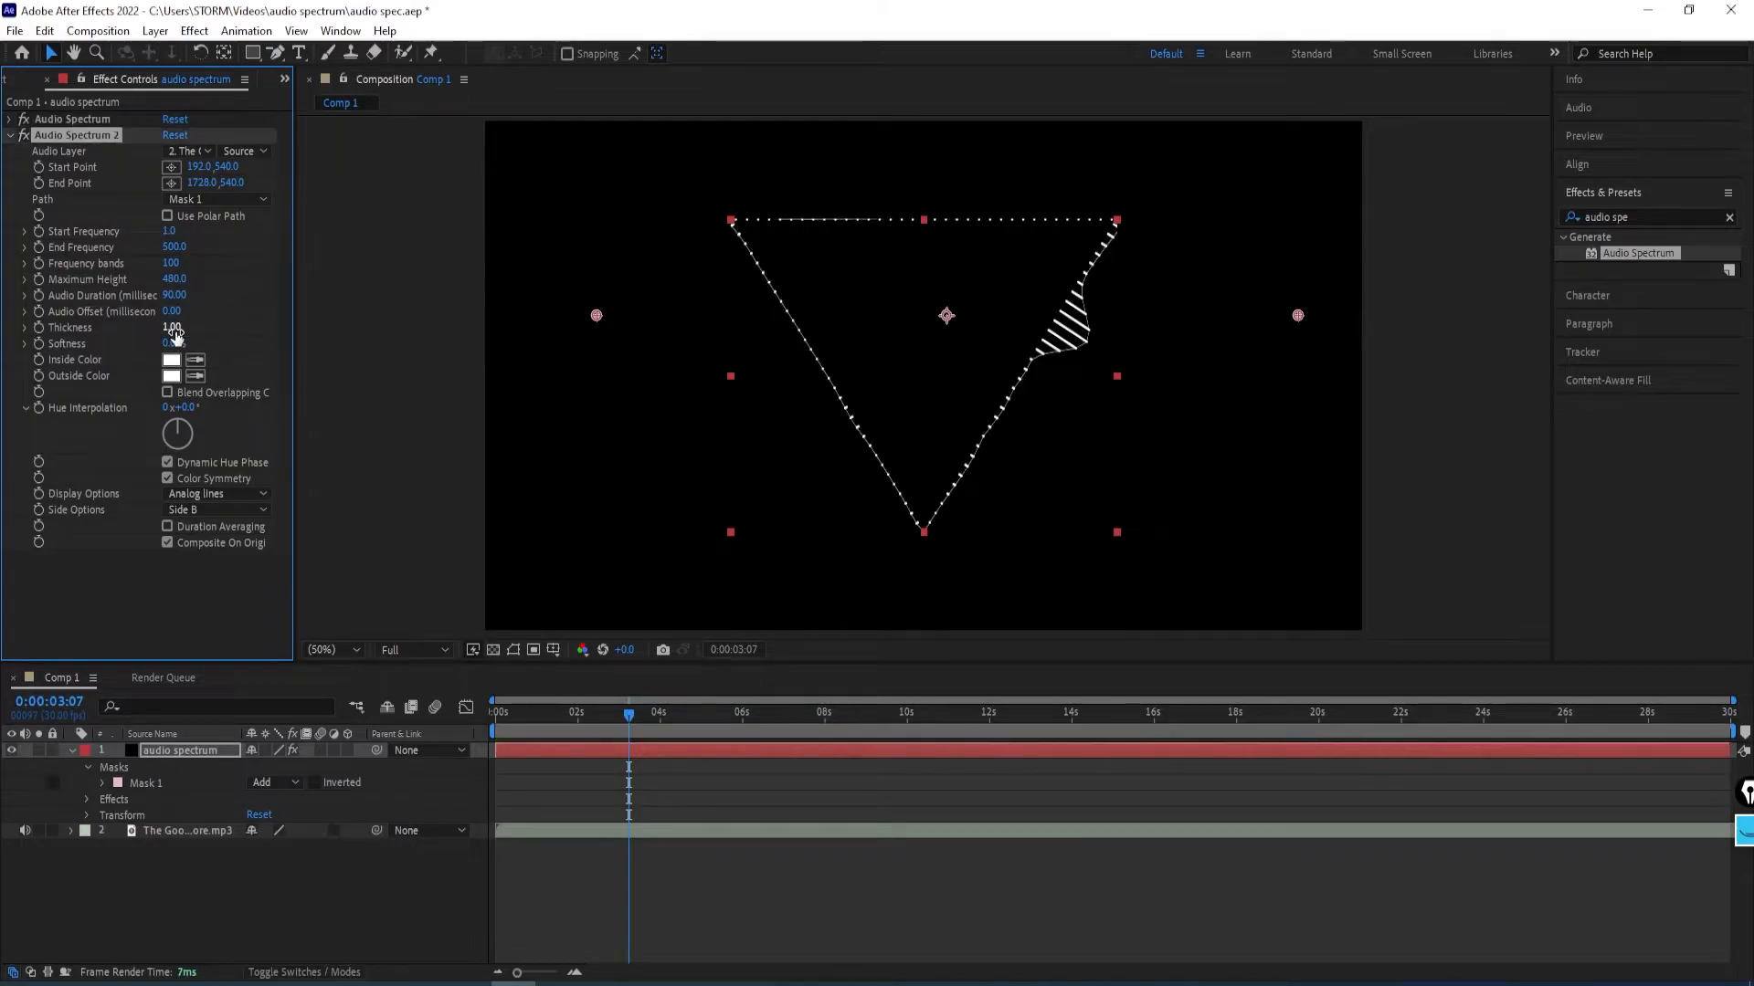
{"action": "left_click", "coordinate": [10, 135]}
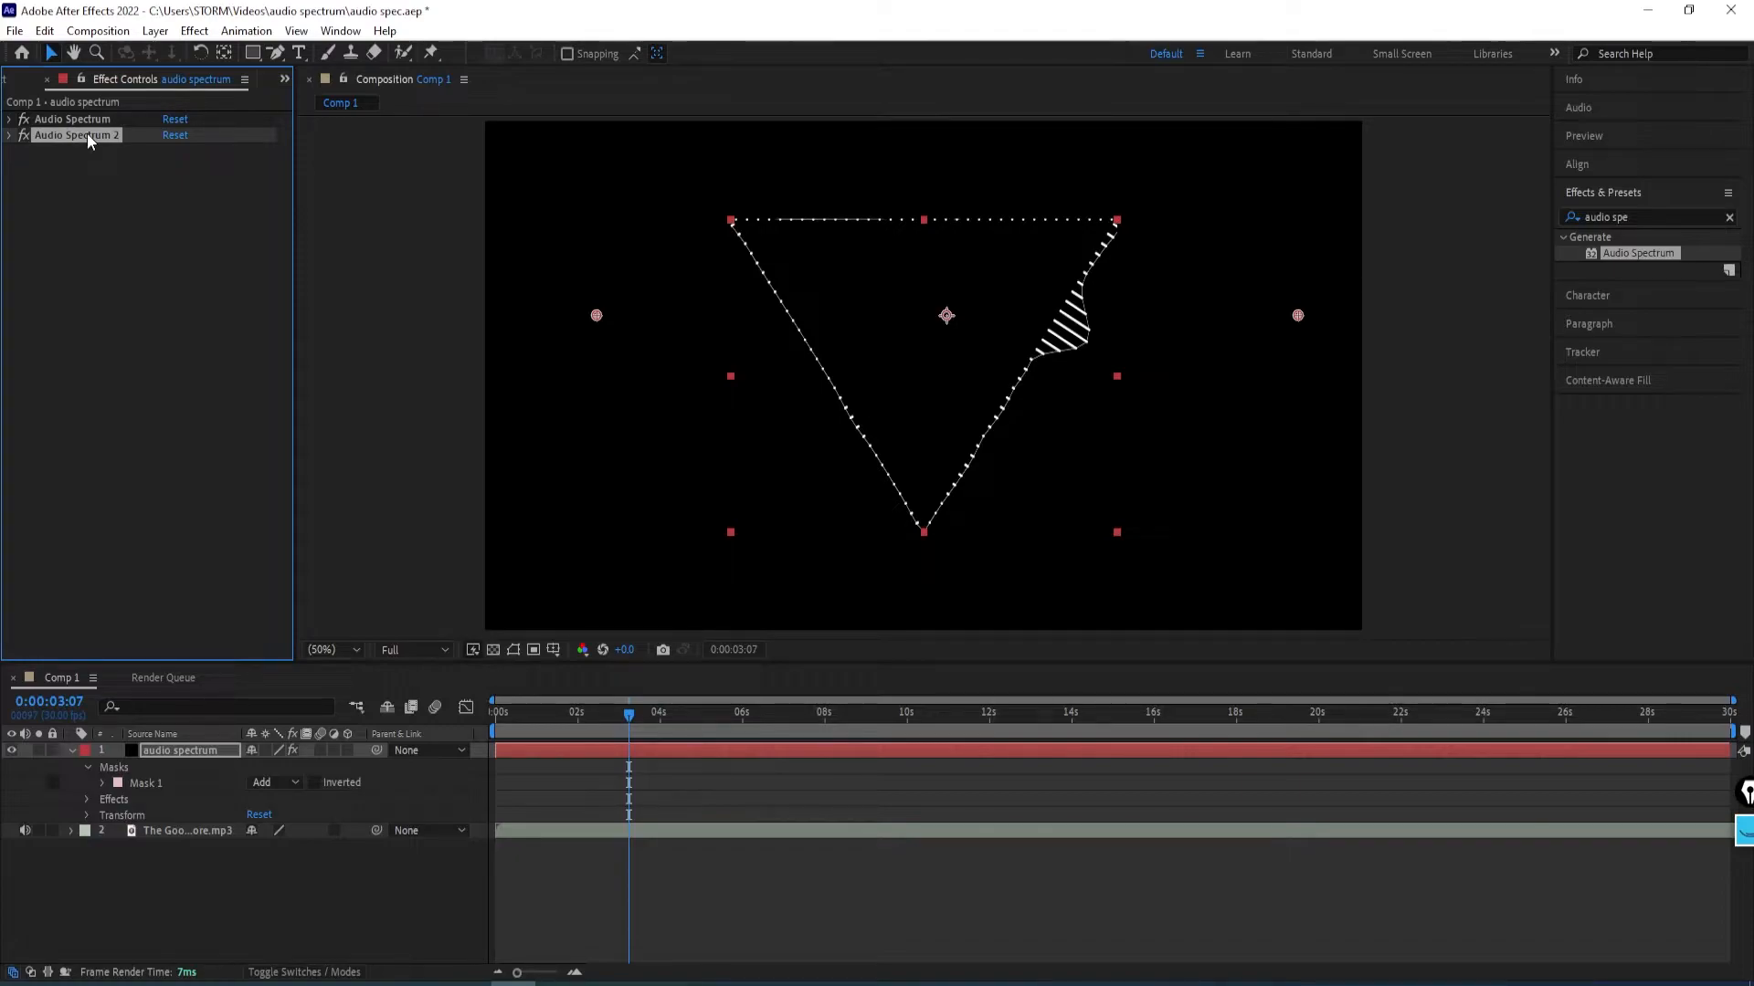
Duplicate the second Audio Spectrum effect and set the copy's display option to Analog dots.
{"action": "key", "text": "ctrl+d"}
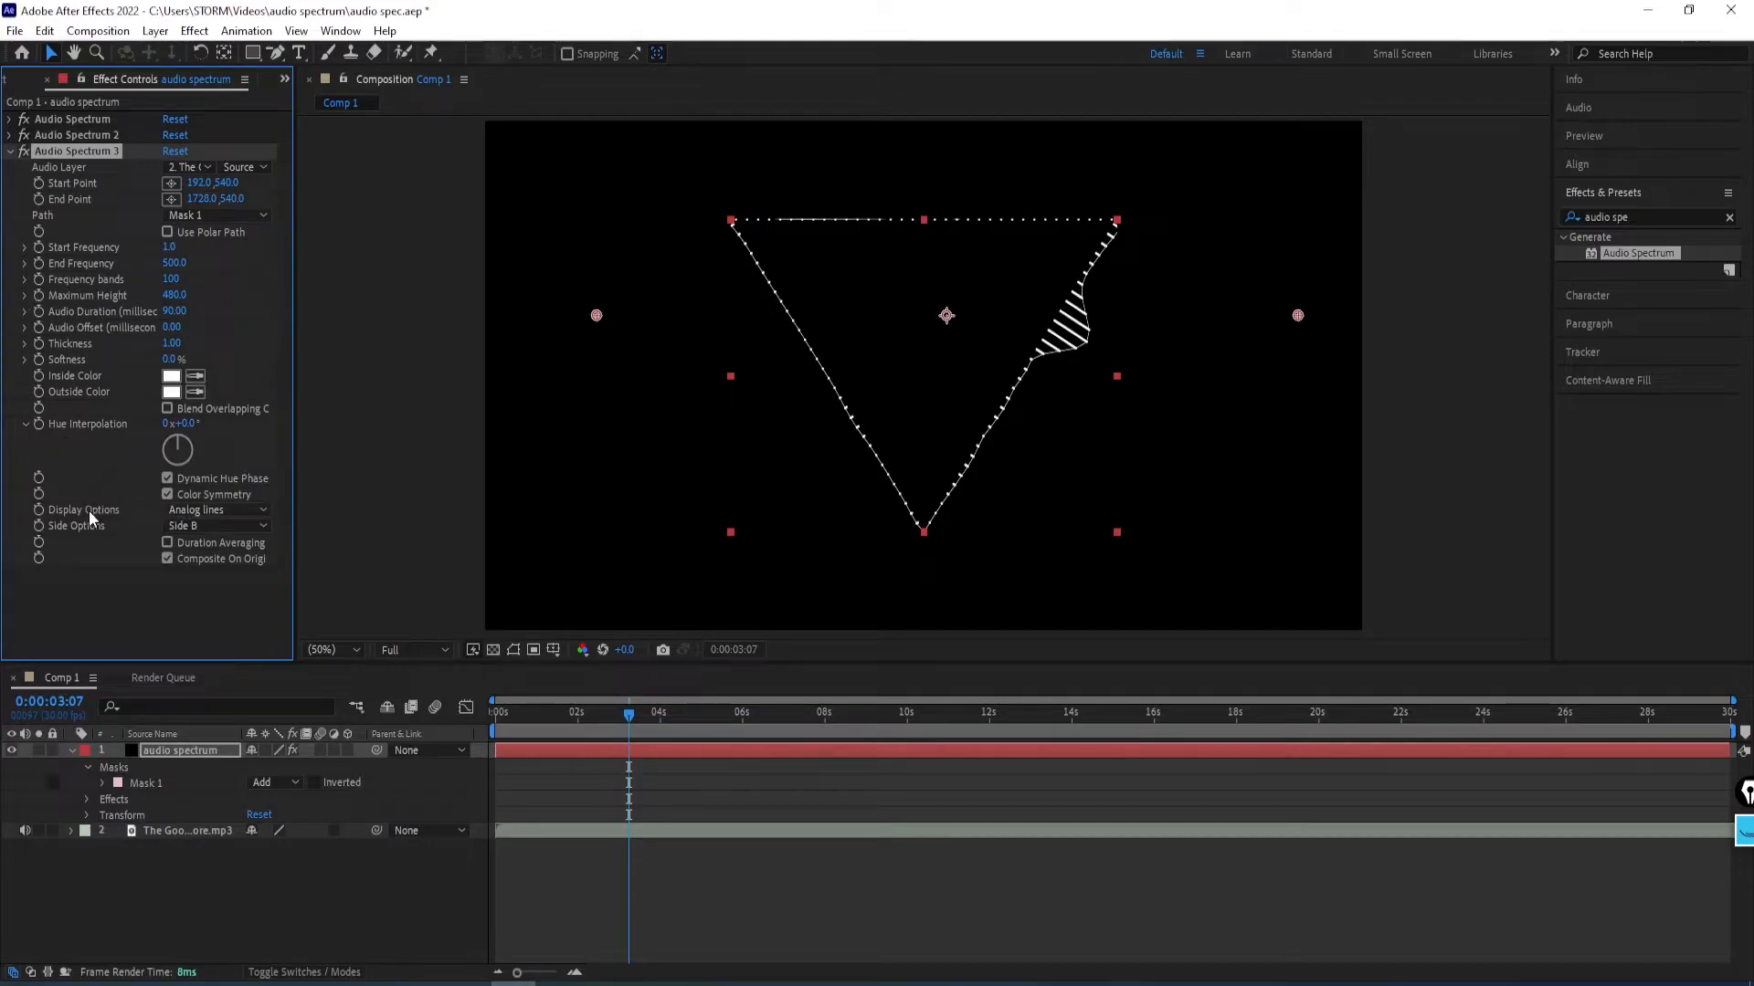
{"action": "left_click", "coordinate": [191, 511]}
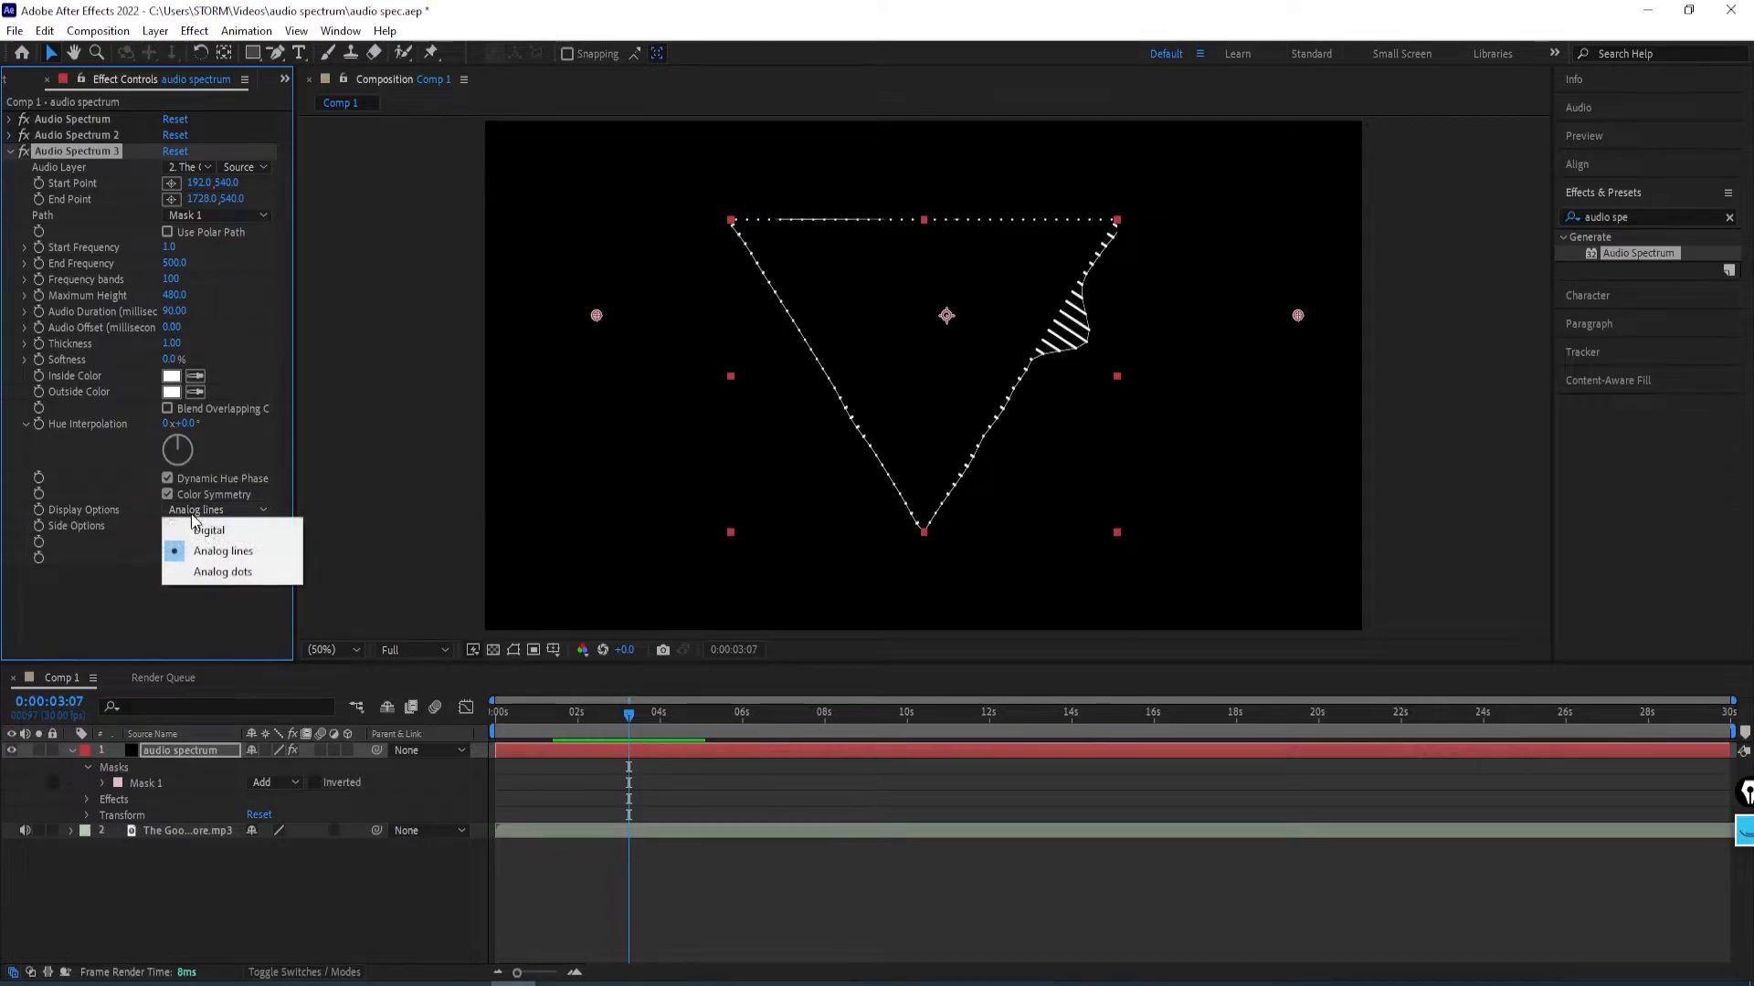
{"action": "left_click", "coordinate": [204, 574]}
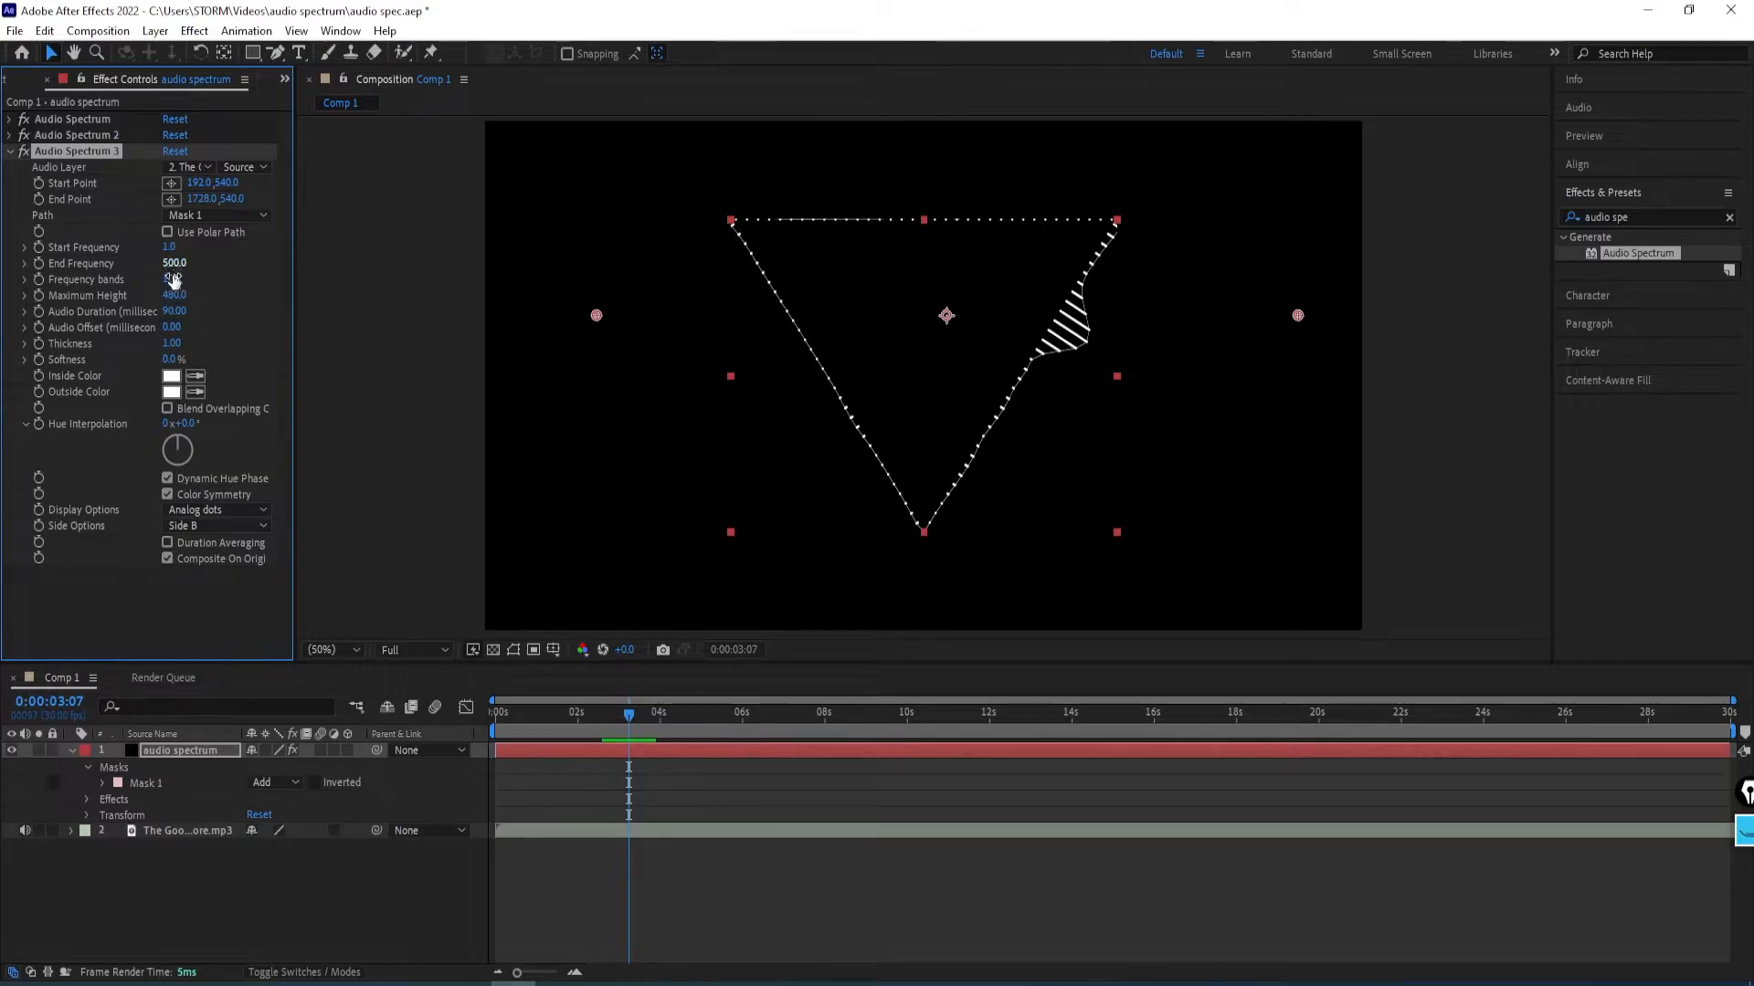
Set the analog-dots spectrum's maximum height to 600 and its thickness to 3.
{"action": "left_click", "coordinate": [185, 293]}
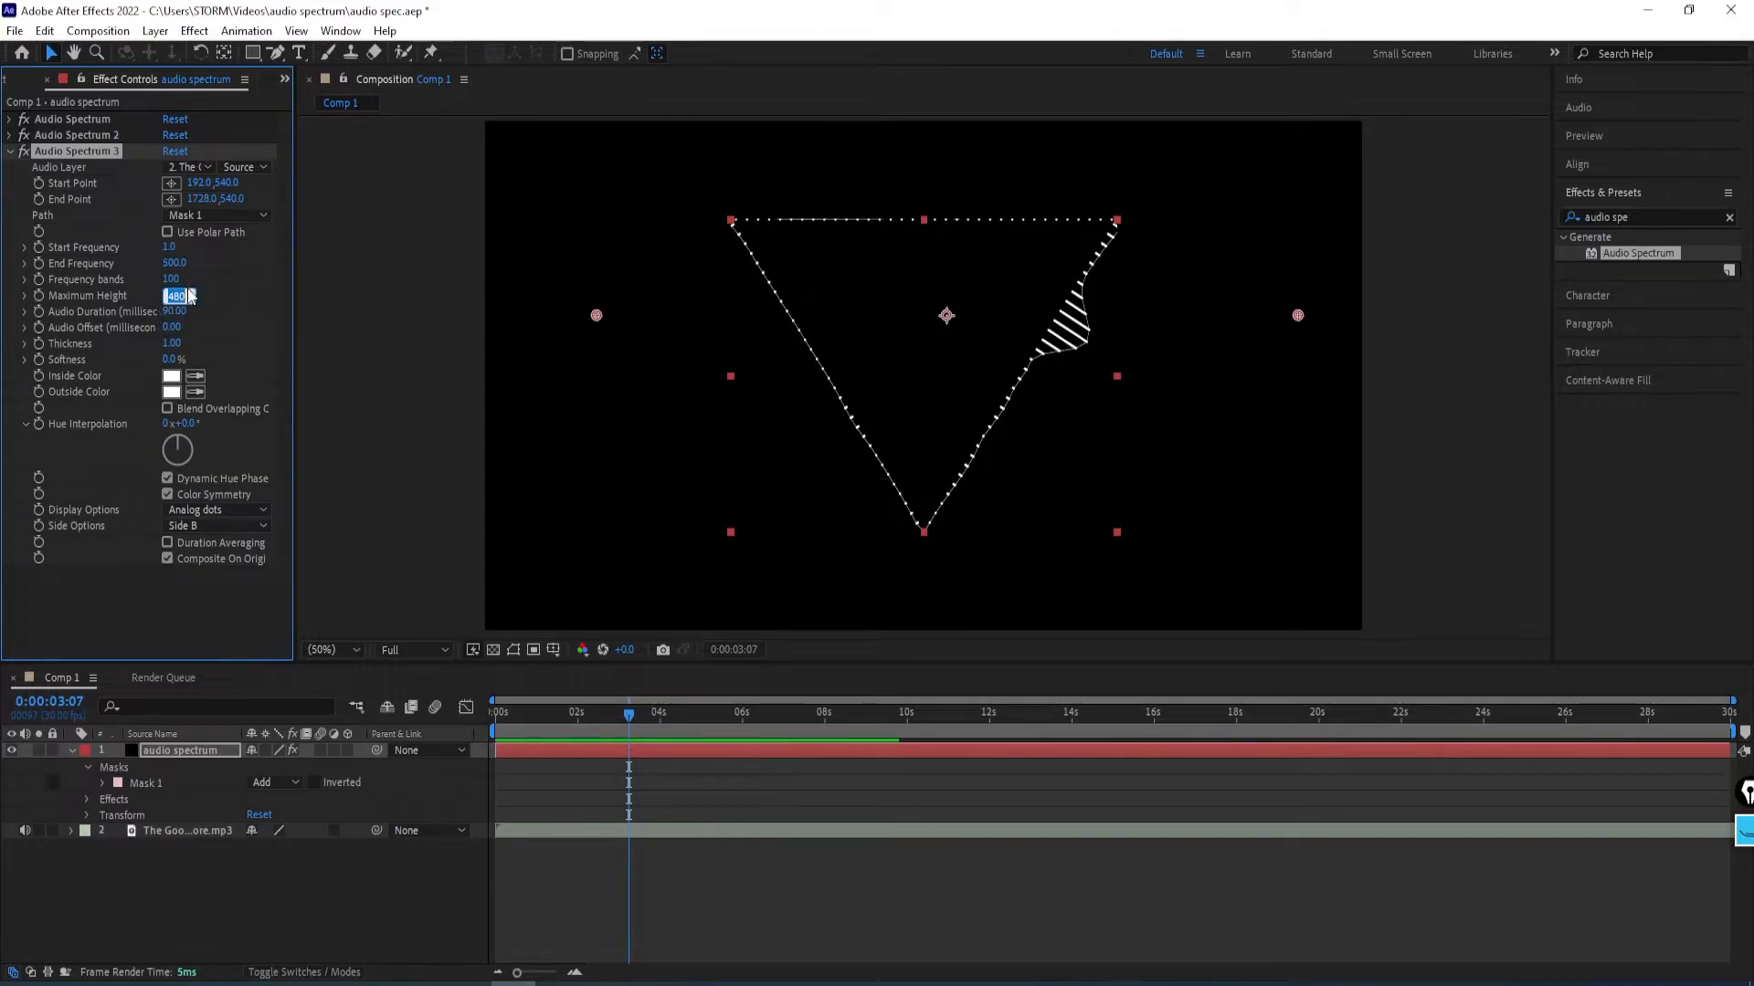
{"action": "type", "text": "600"}
{"action": "key", "text": "Return"}
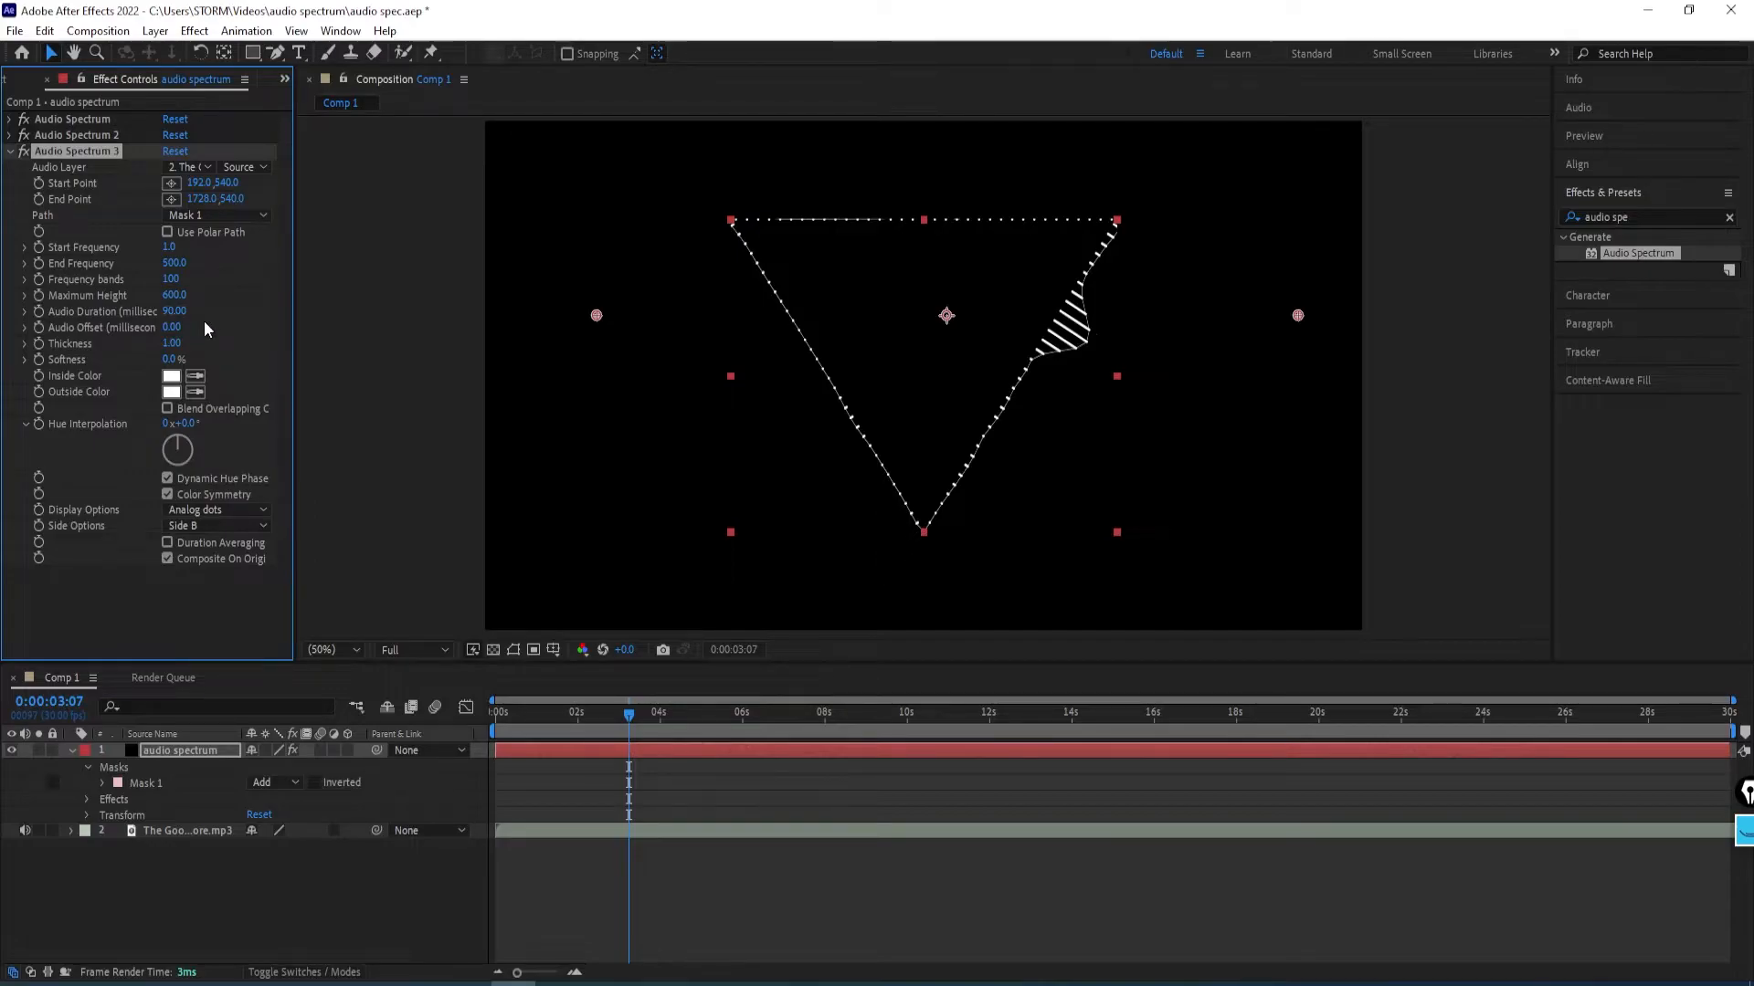
{"action": "left_click", "coordinate": [170, 344]}
{"action": "type", "text": "3"}
{"action": "key", "text": "Return"}
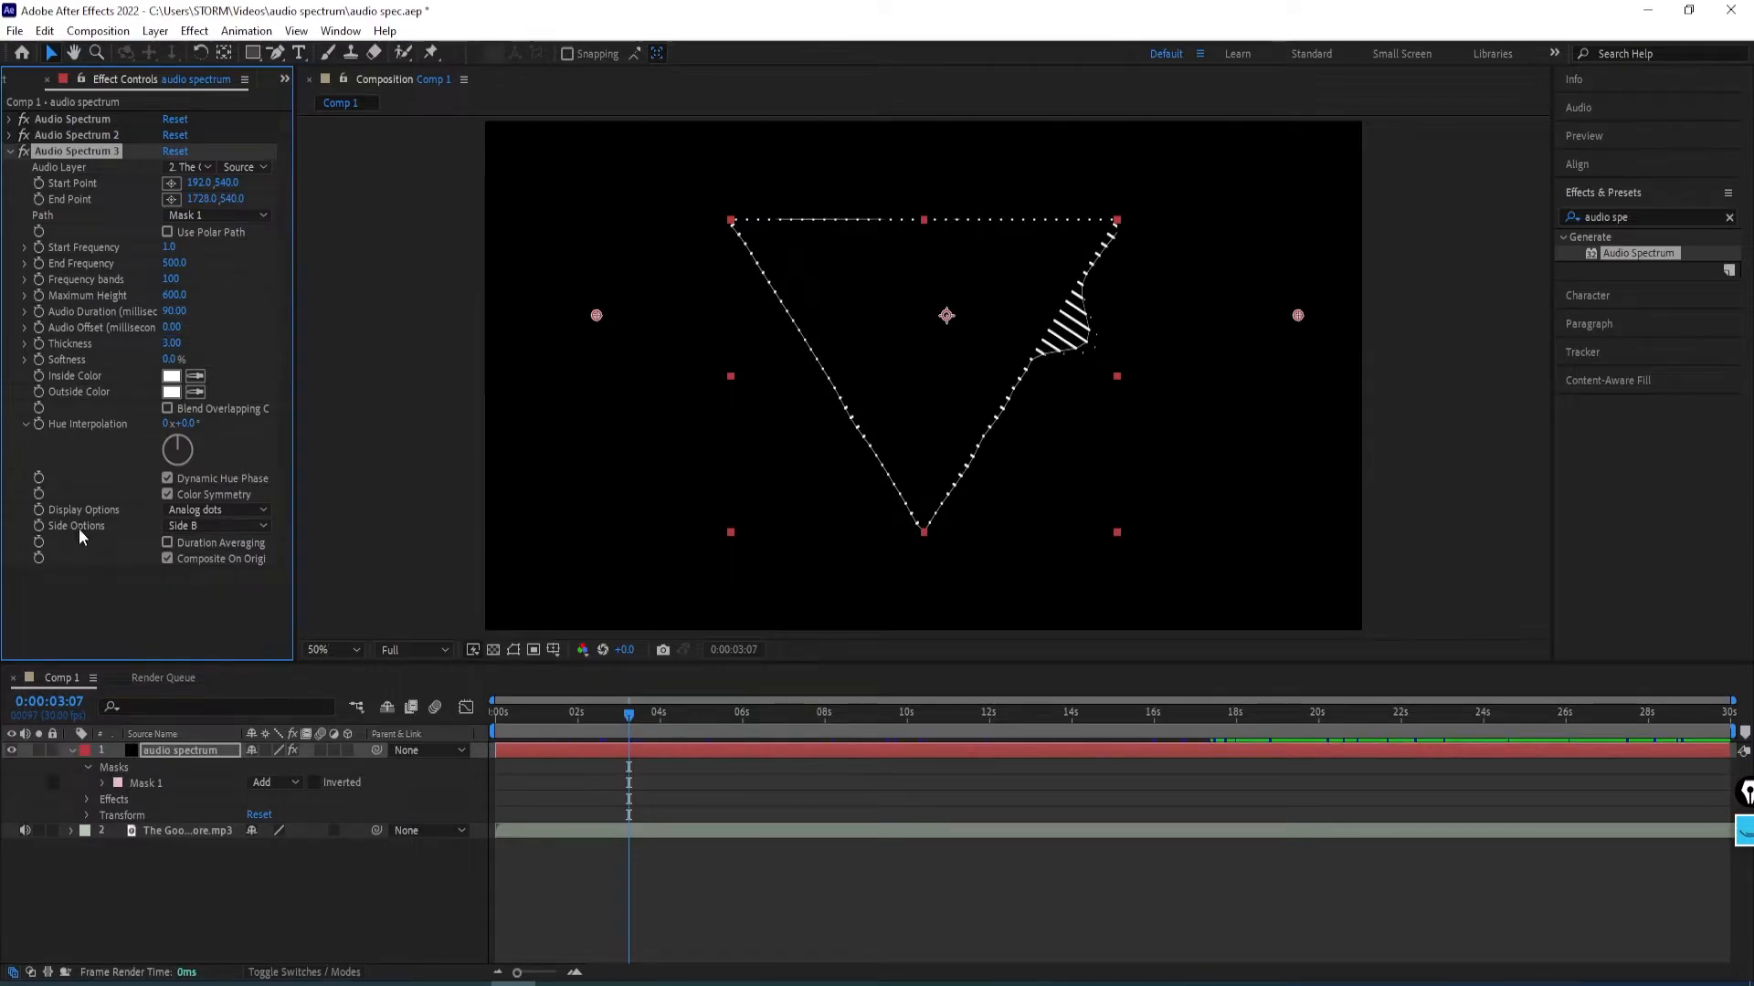
Switch the analog-dots spectrum's side option to Side A.
{"action": "left_click", "coordinate": [196, 532]}
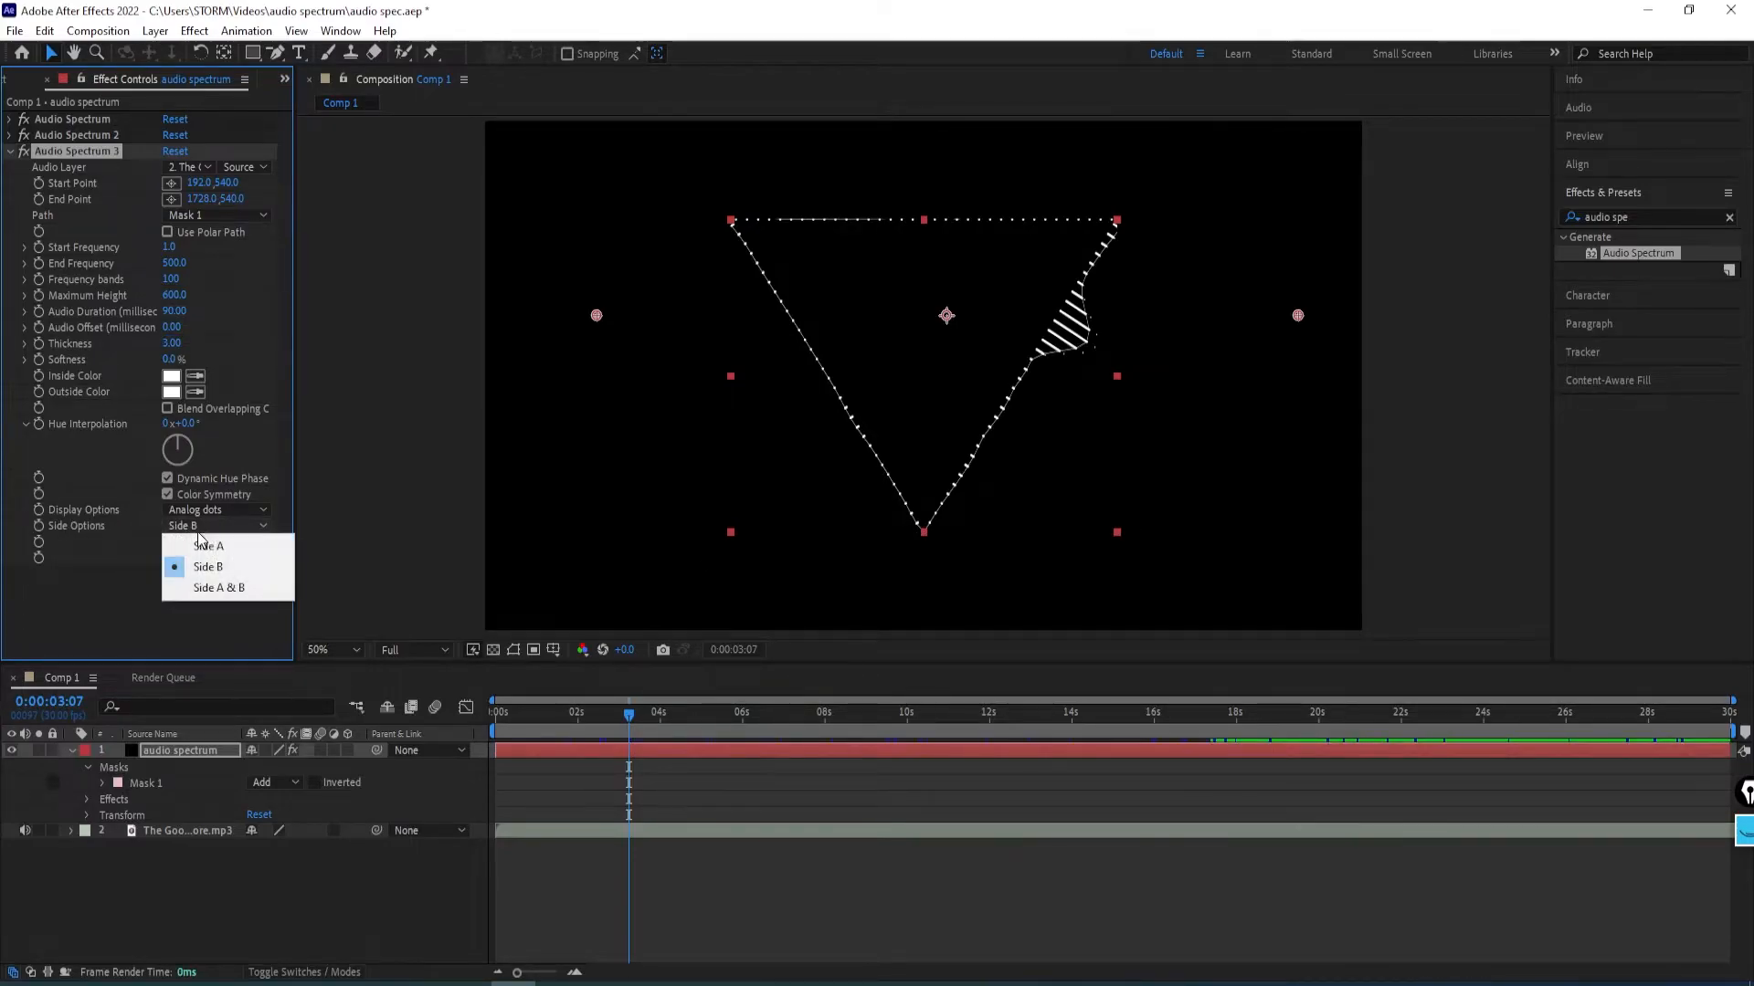
{"action": "left_click", "coordinate": [254, 546]}
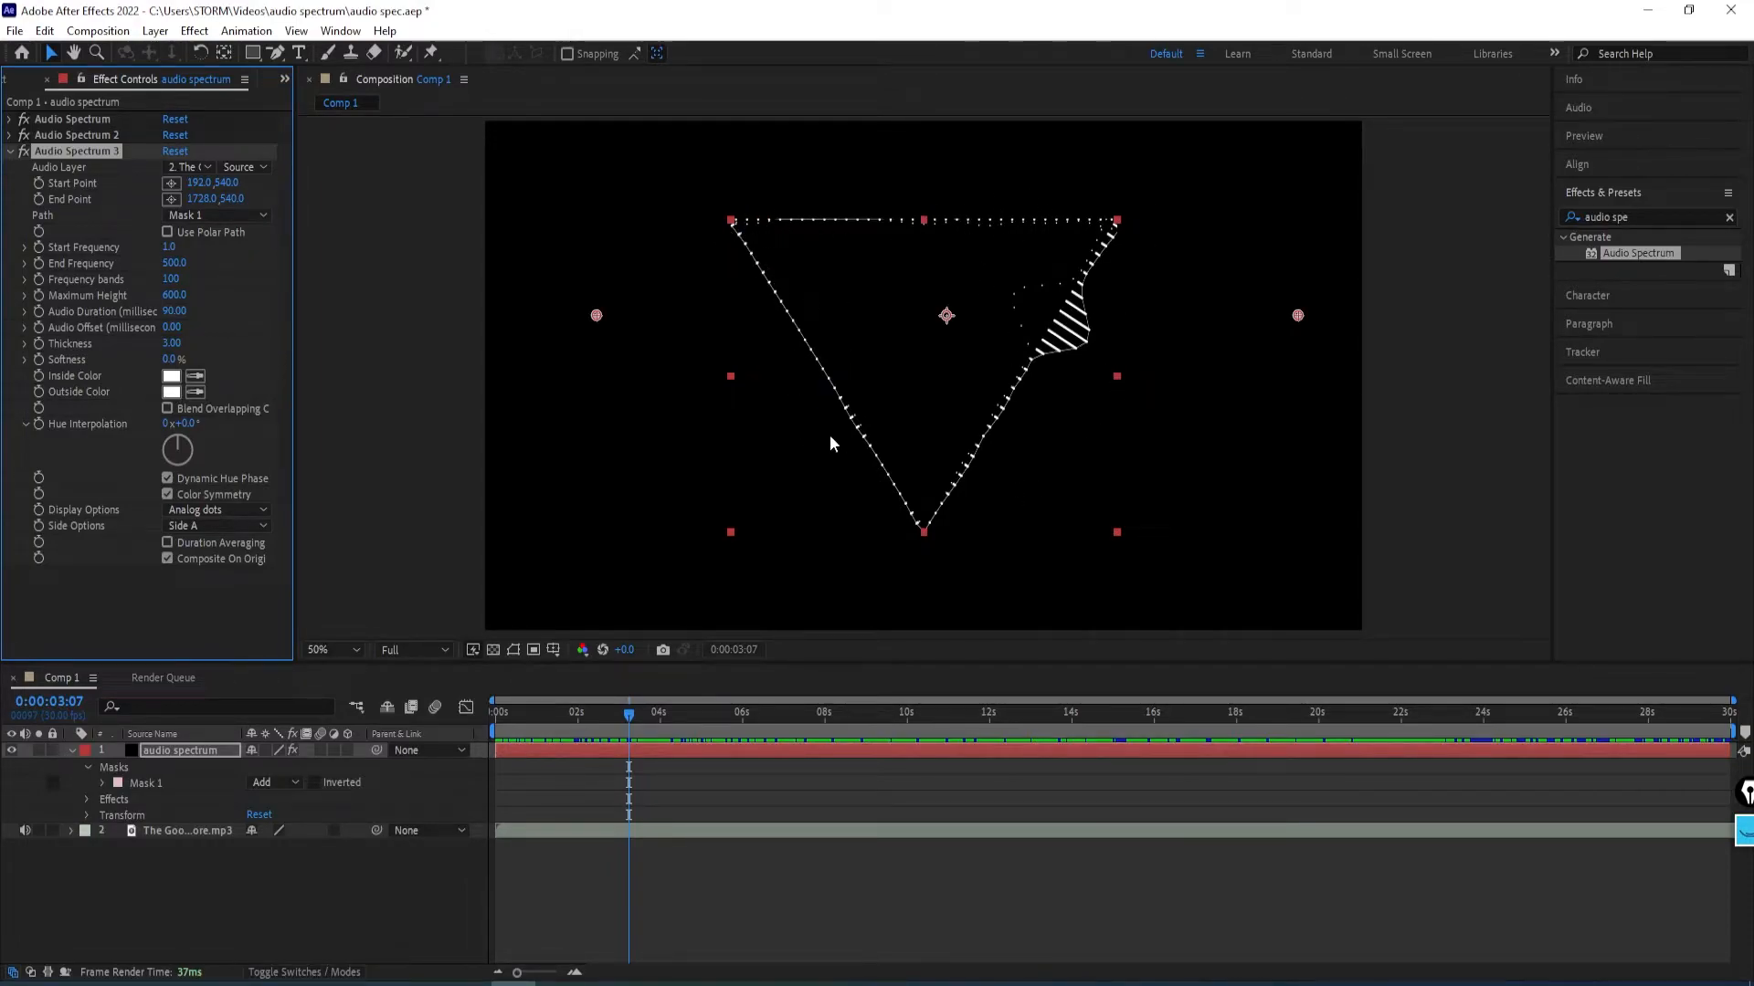
Add the Mirror effect to the audio spectrum layer and set its reflection angle to 180°.
{"action": "left_click", "coordinate": [1635, 214]}
{"action": "key", "text": "ctrl+a"}
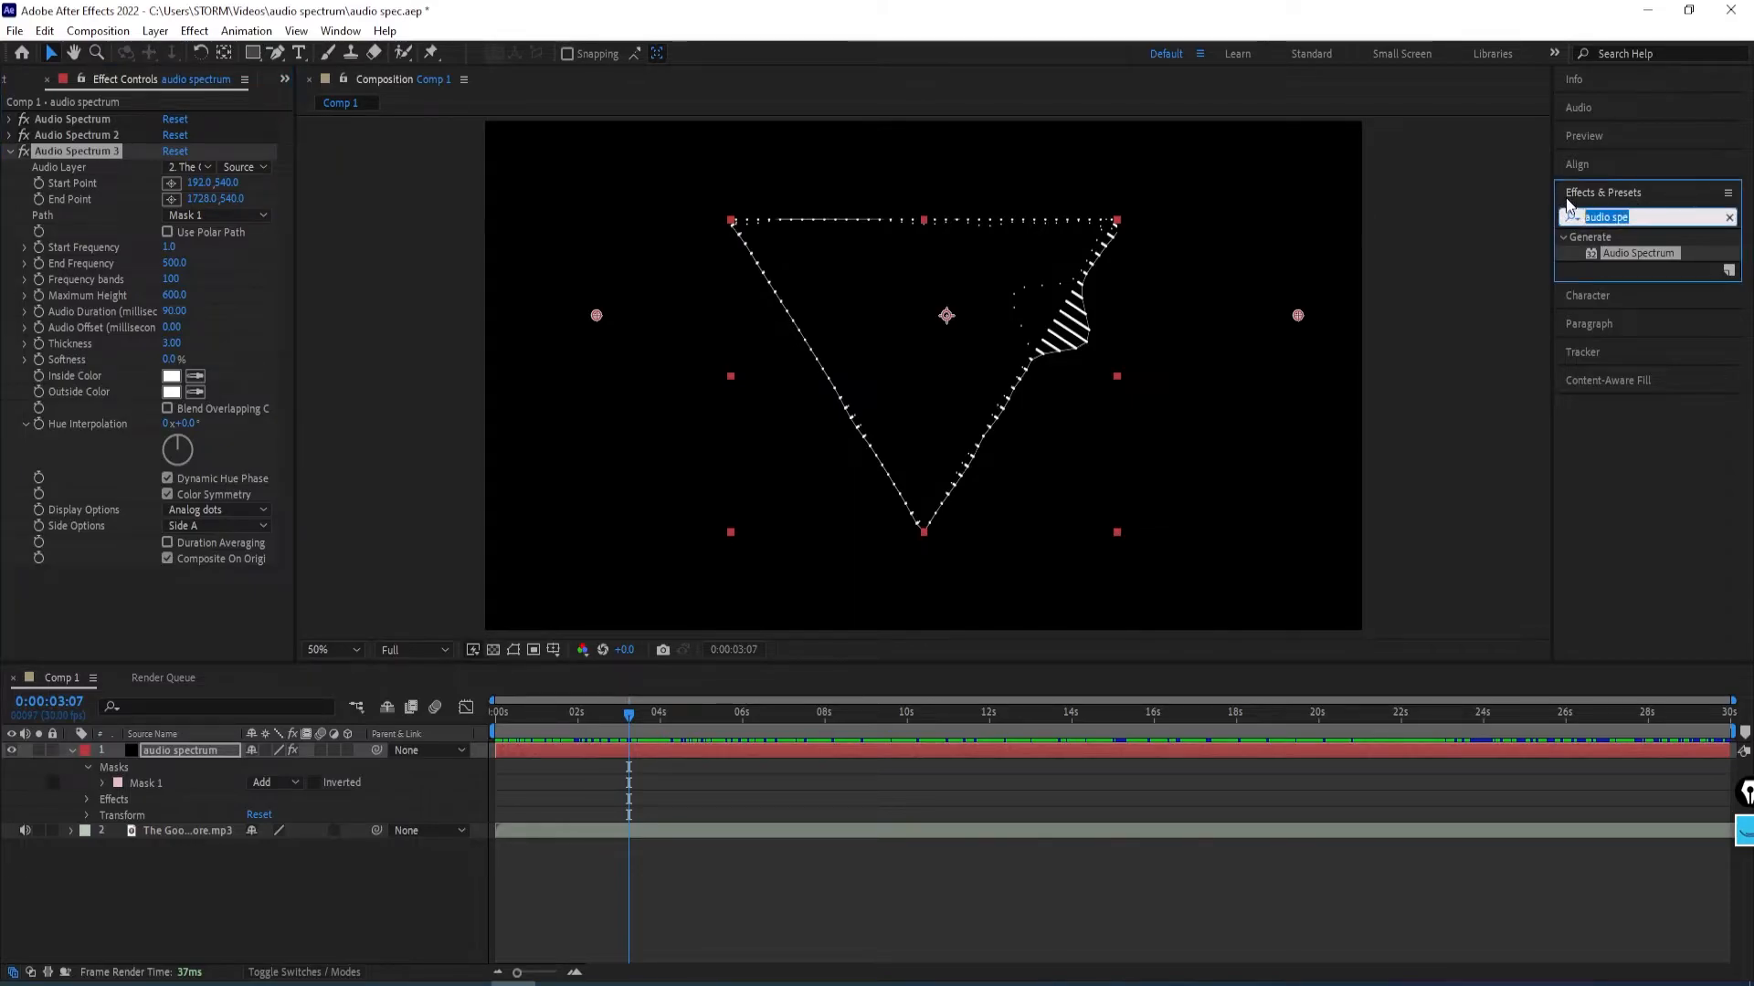
{"action": "type", "text": "mirror"}
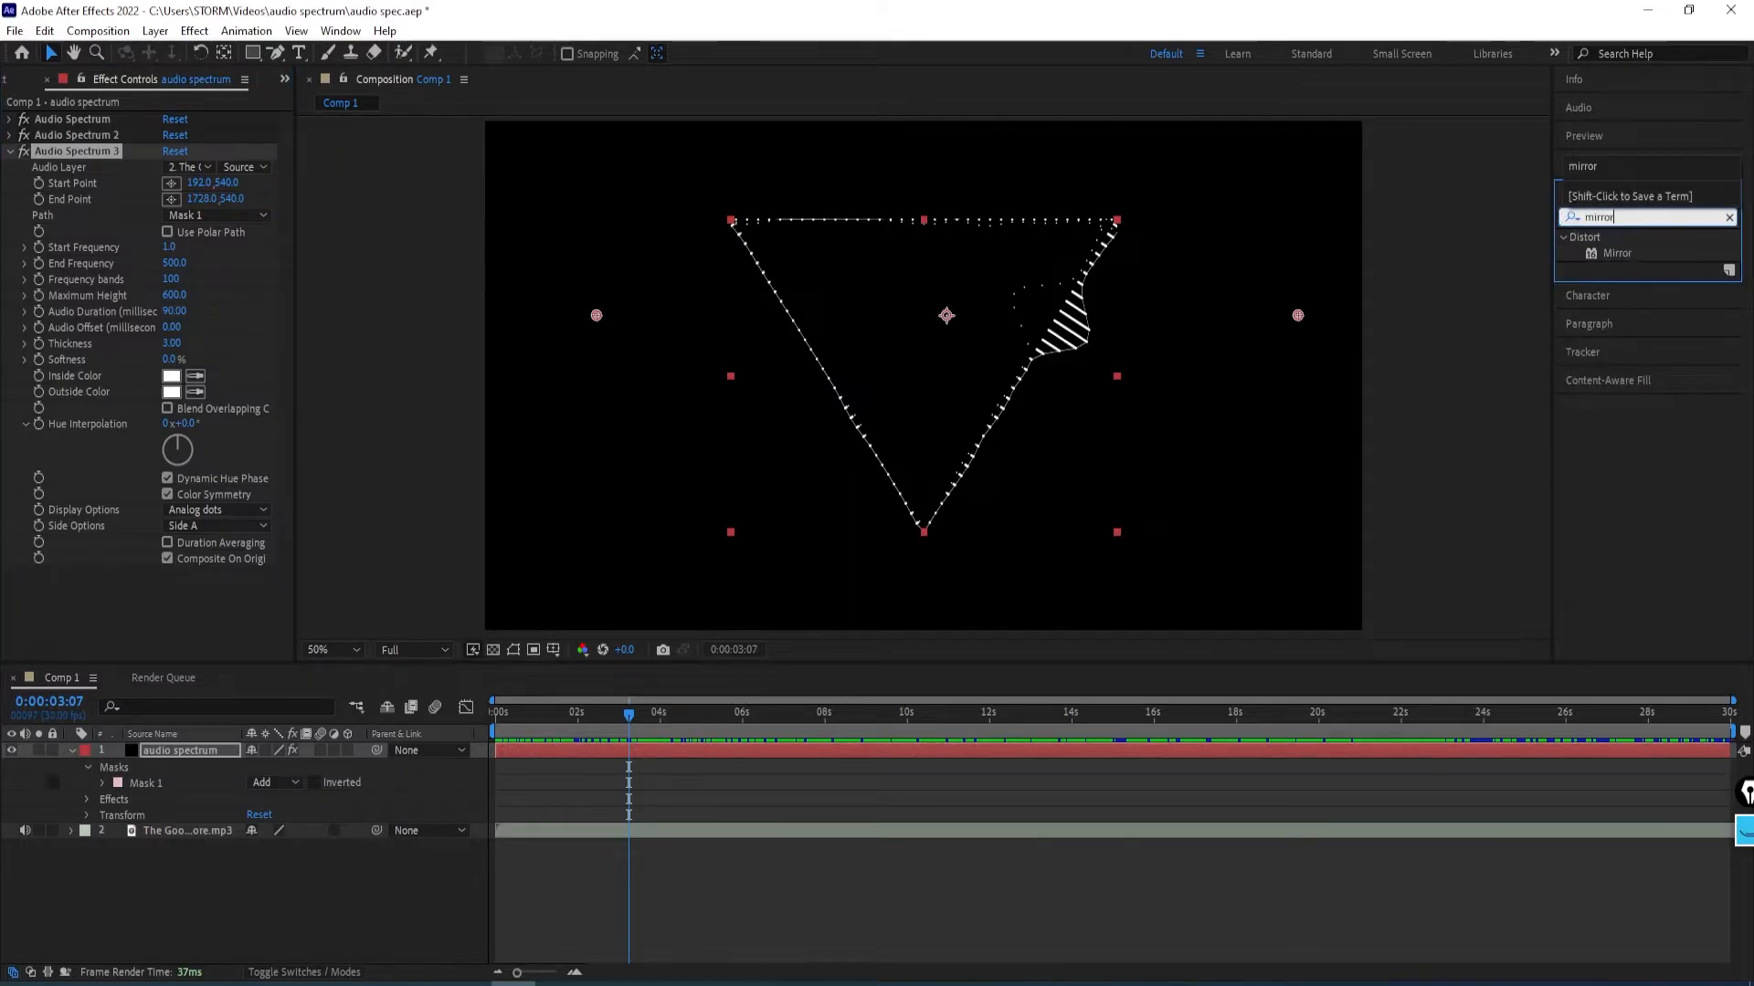
{"action": "double_click", "coordinate": [1620, 252]}
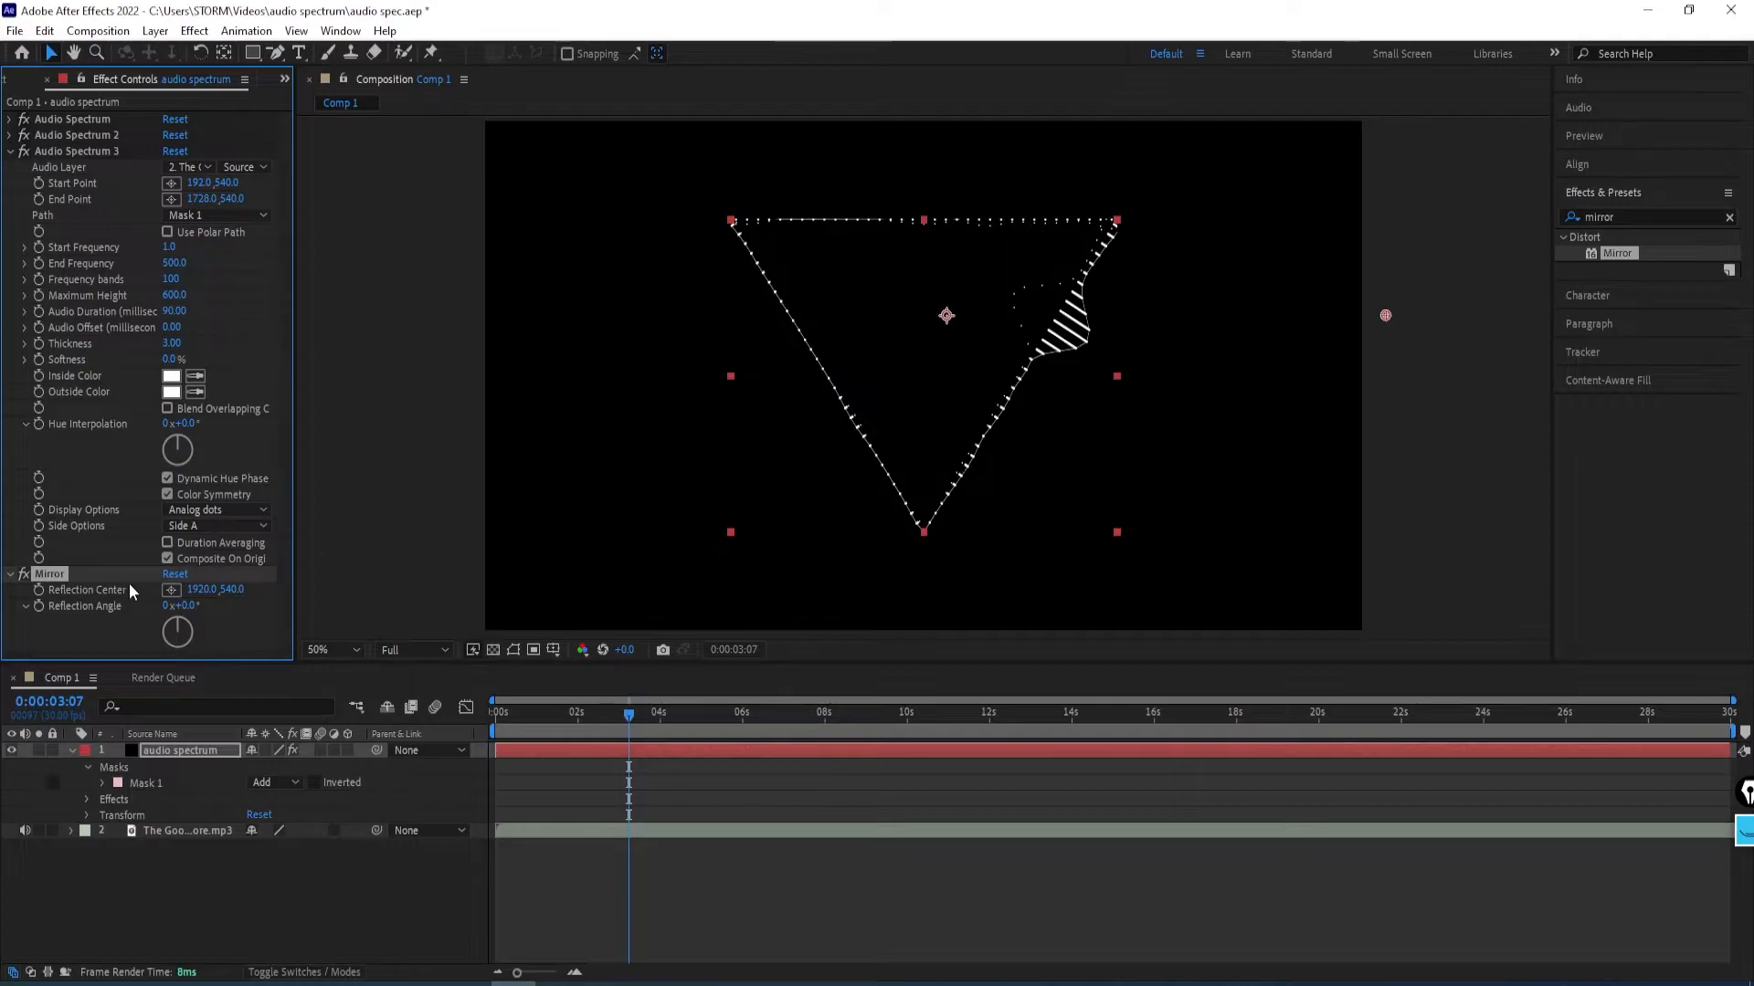
{"action": "left_click", "coordinate": [10, 151]}
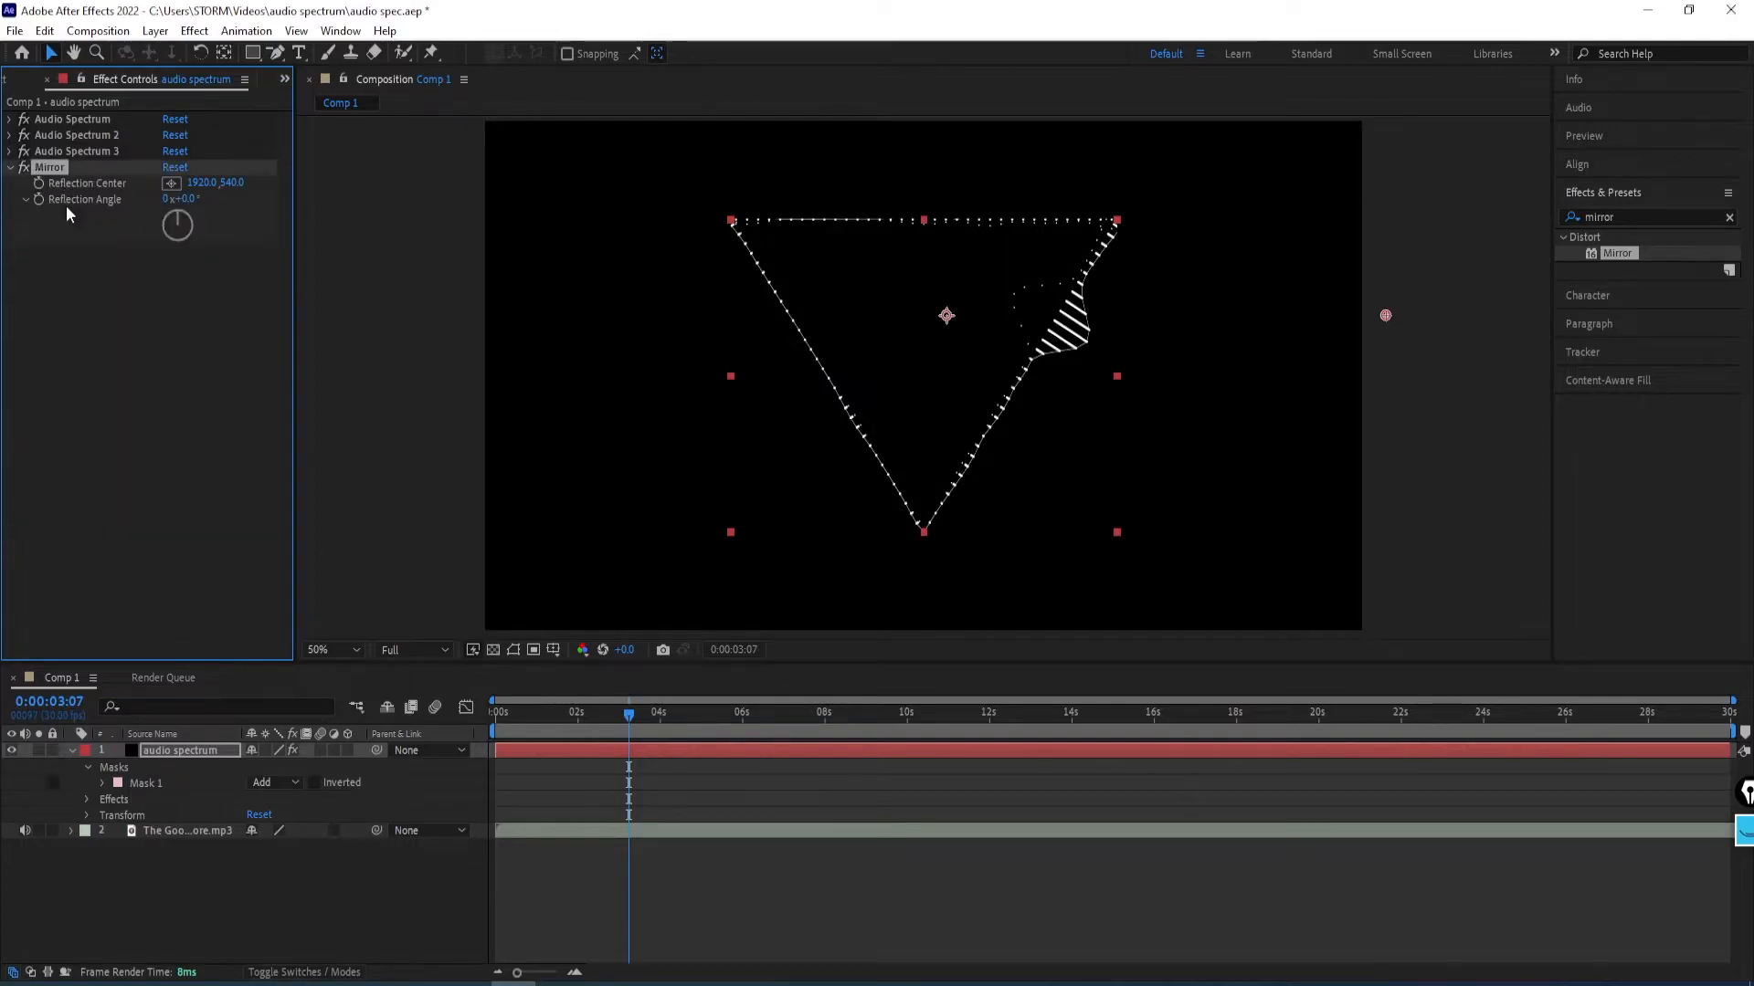
{"action": "left_click", "coordinate": [185, 199]}
{"action": "type", "text": "180"}
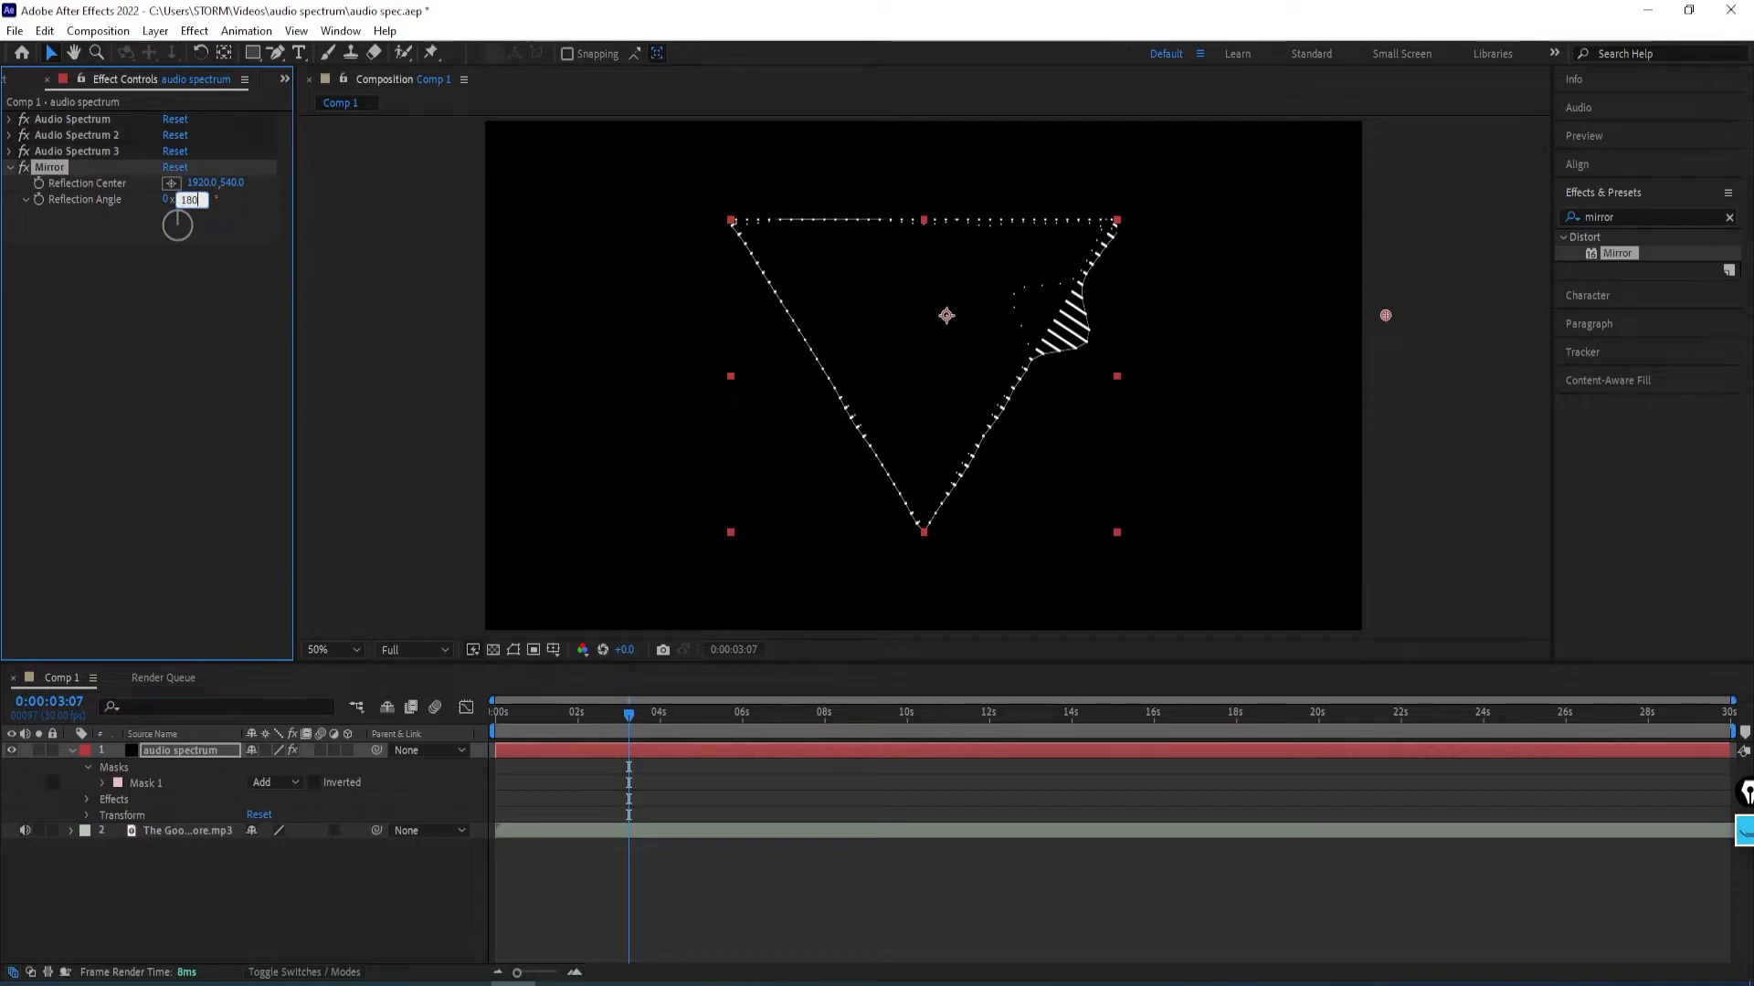
{"action": "key", "text": "Return"}
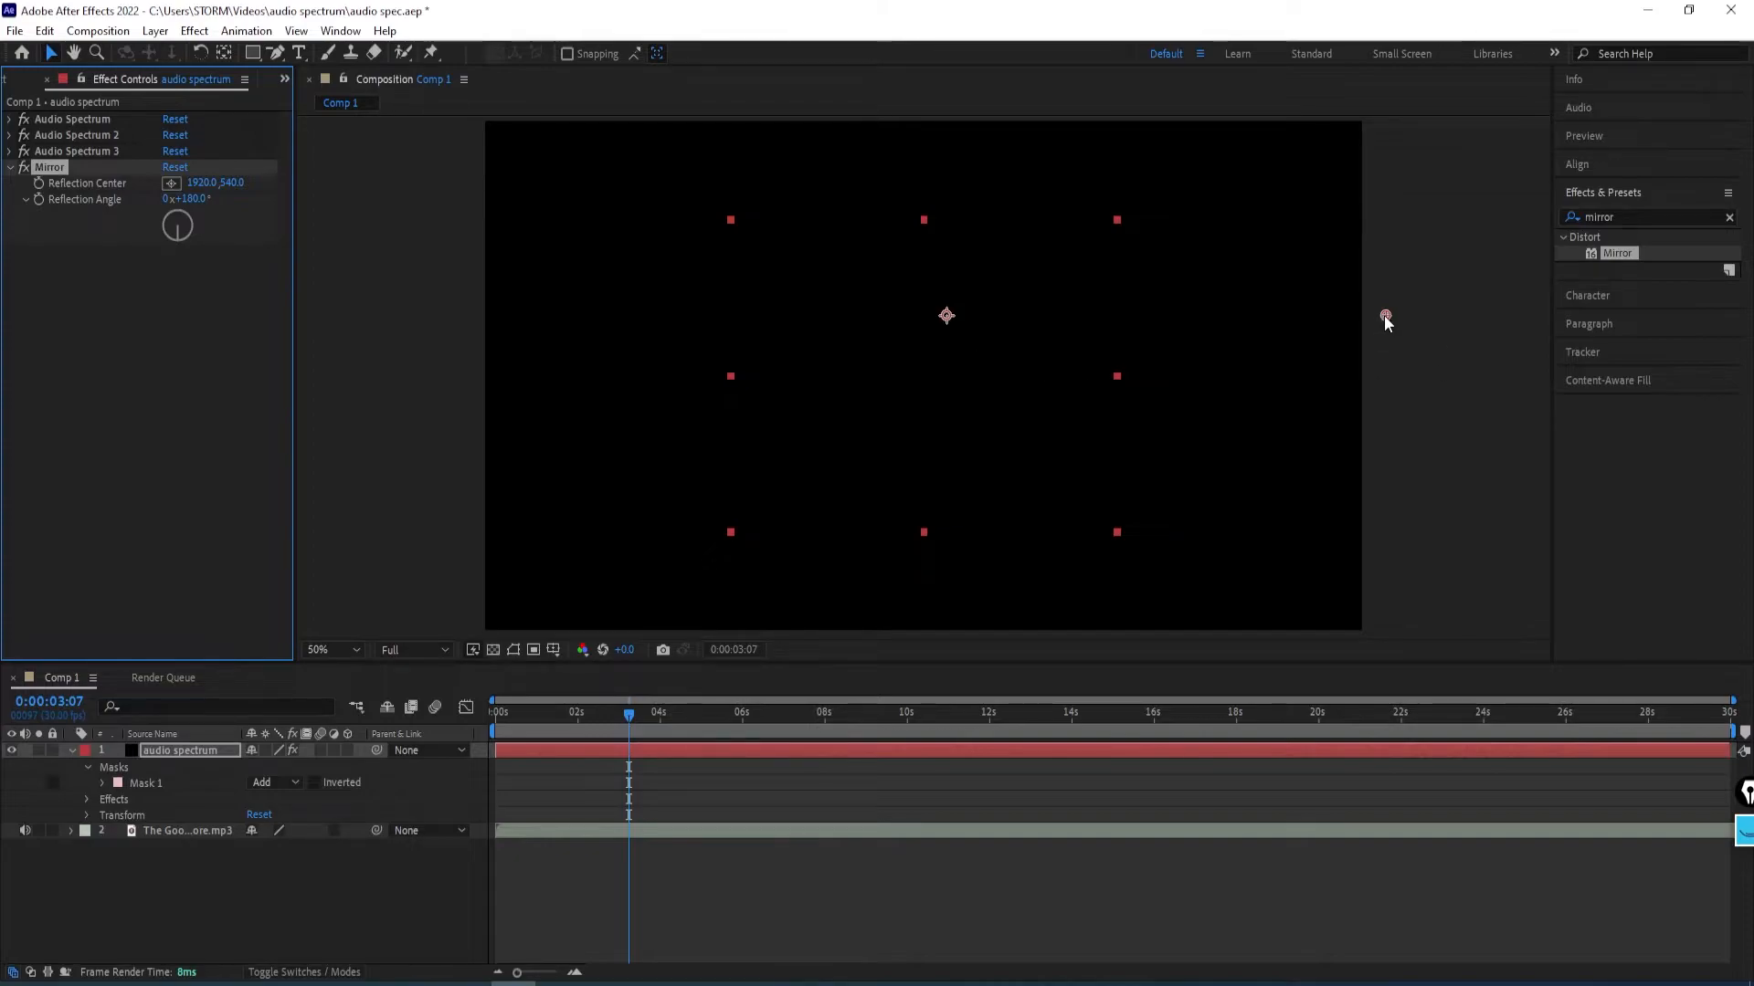
Set the Mirror effect's reflection center to 960, 540.
{"action": "left_click_drag", "start_coordinate": [1386, 320], "coordinate": [928, 383]}
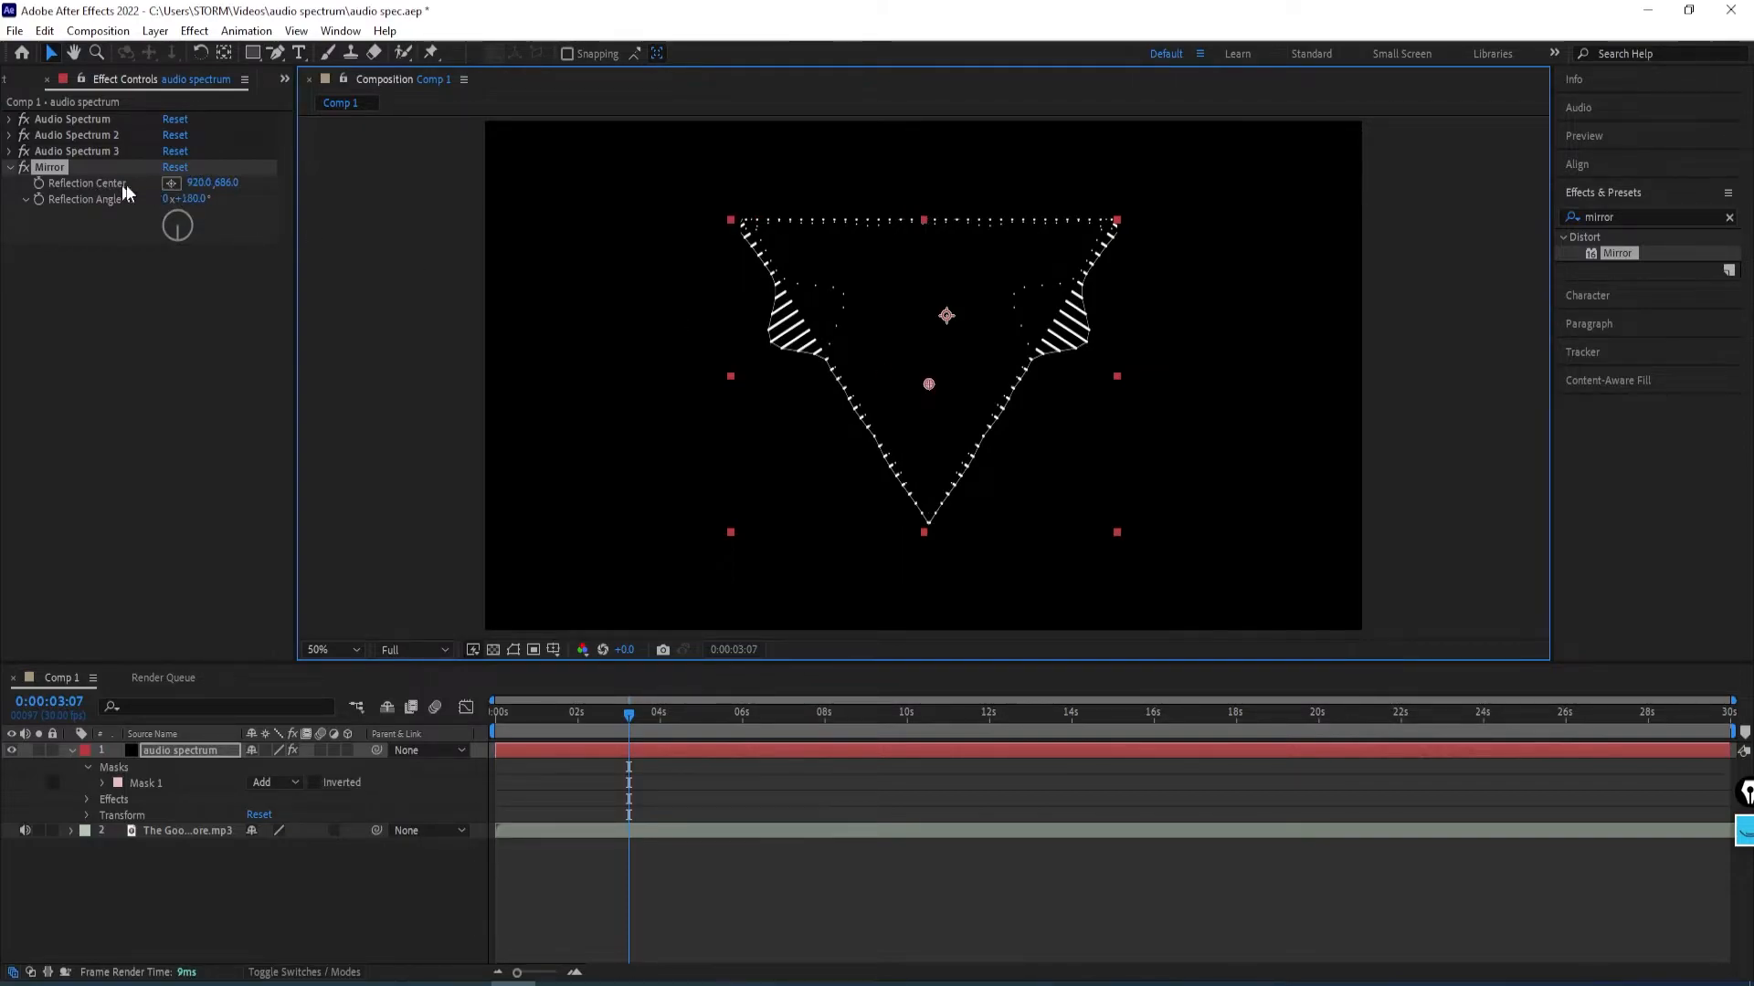
{"action": "left_click", "coordinate": [199, 184]}
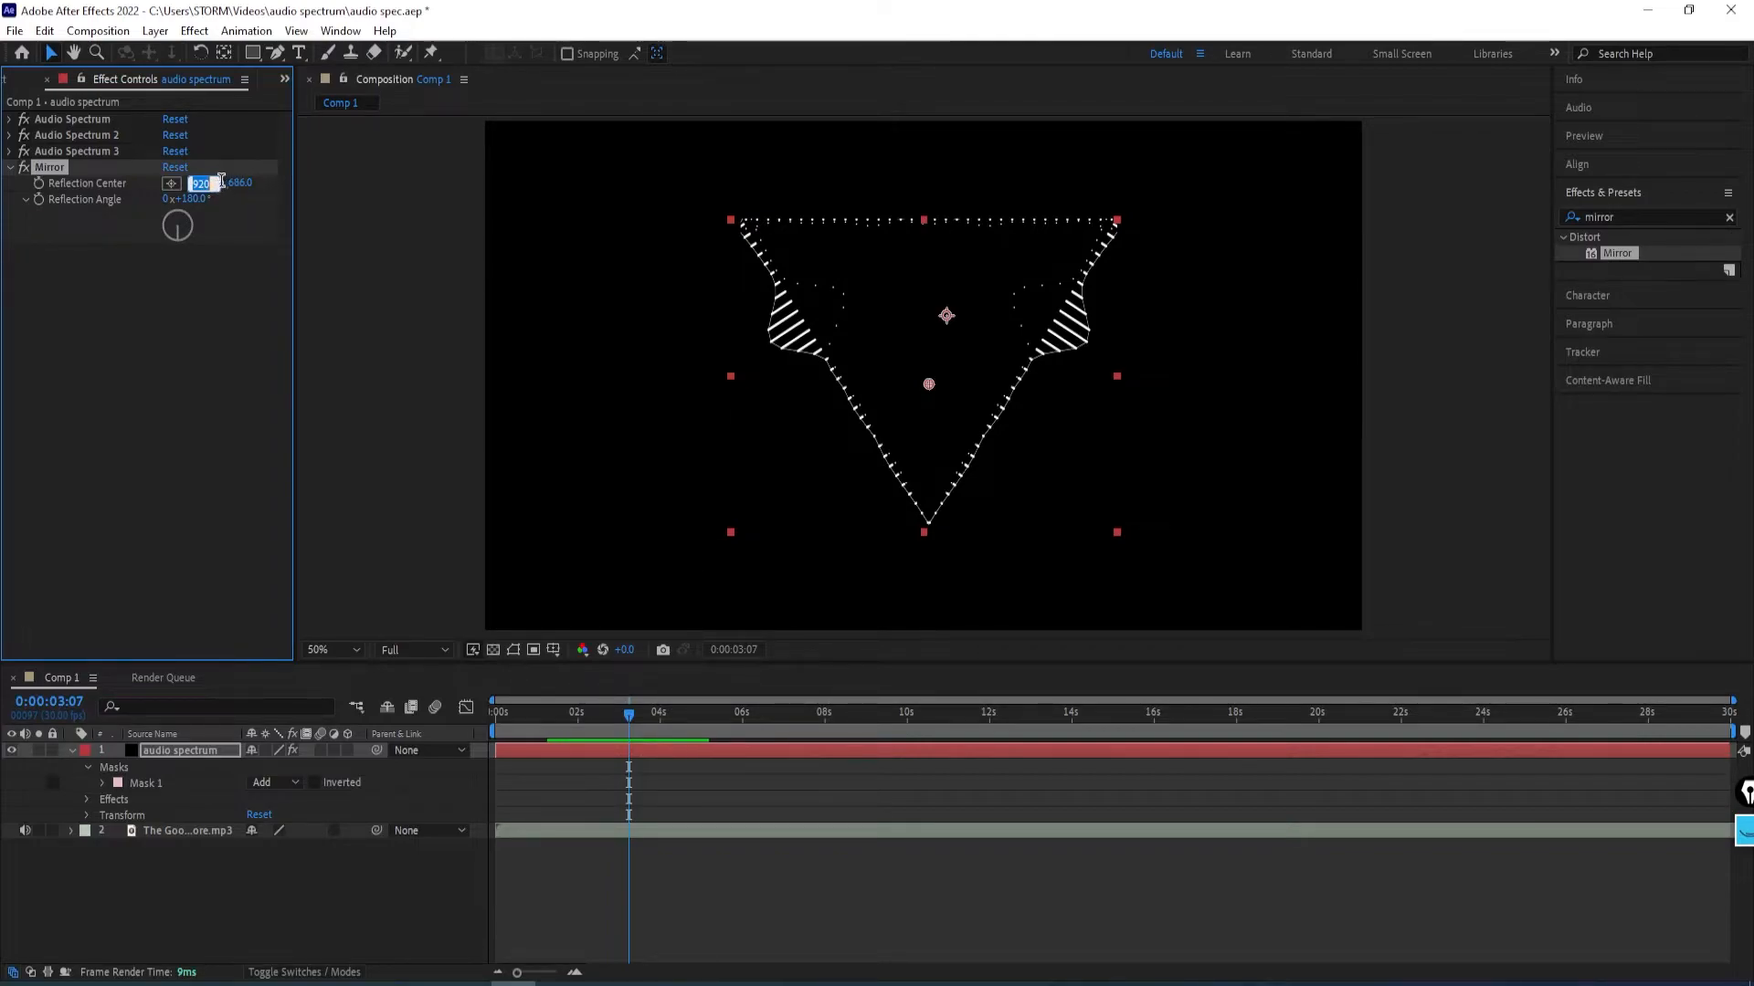
{"action": "type", "text": "960"}
{"action": "key", "text": "Return"}
{"action": "left_click", "coordinate": [227, 183]}
{"action": "type", "text": "540"}
{"action": "key", "text": "Return"}
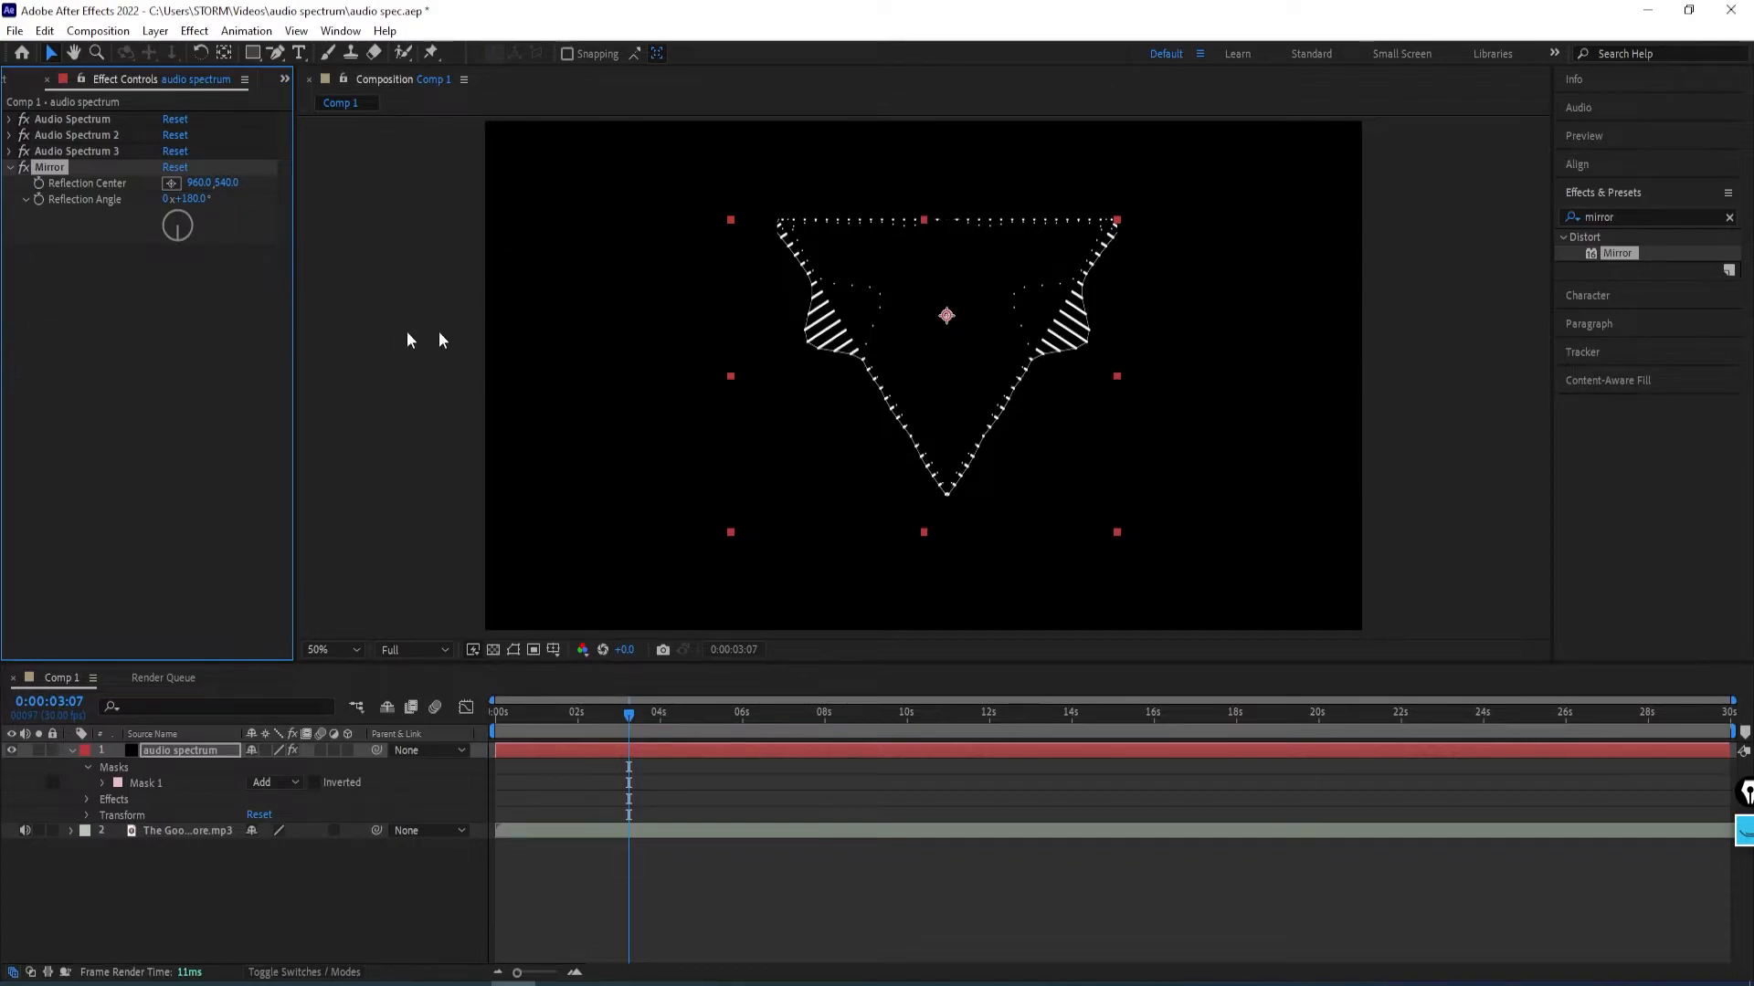
Add the Generate Stroke effect to the audio spectrum layer, move it above Mirror in the effect order and collapse its settings.
{"action": "left_click", "coordinate": [1620, 217]}
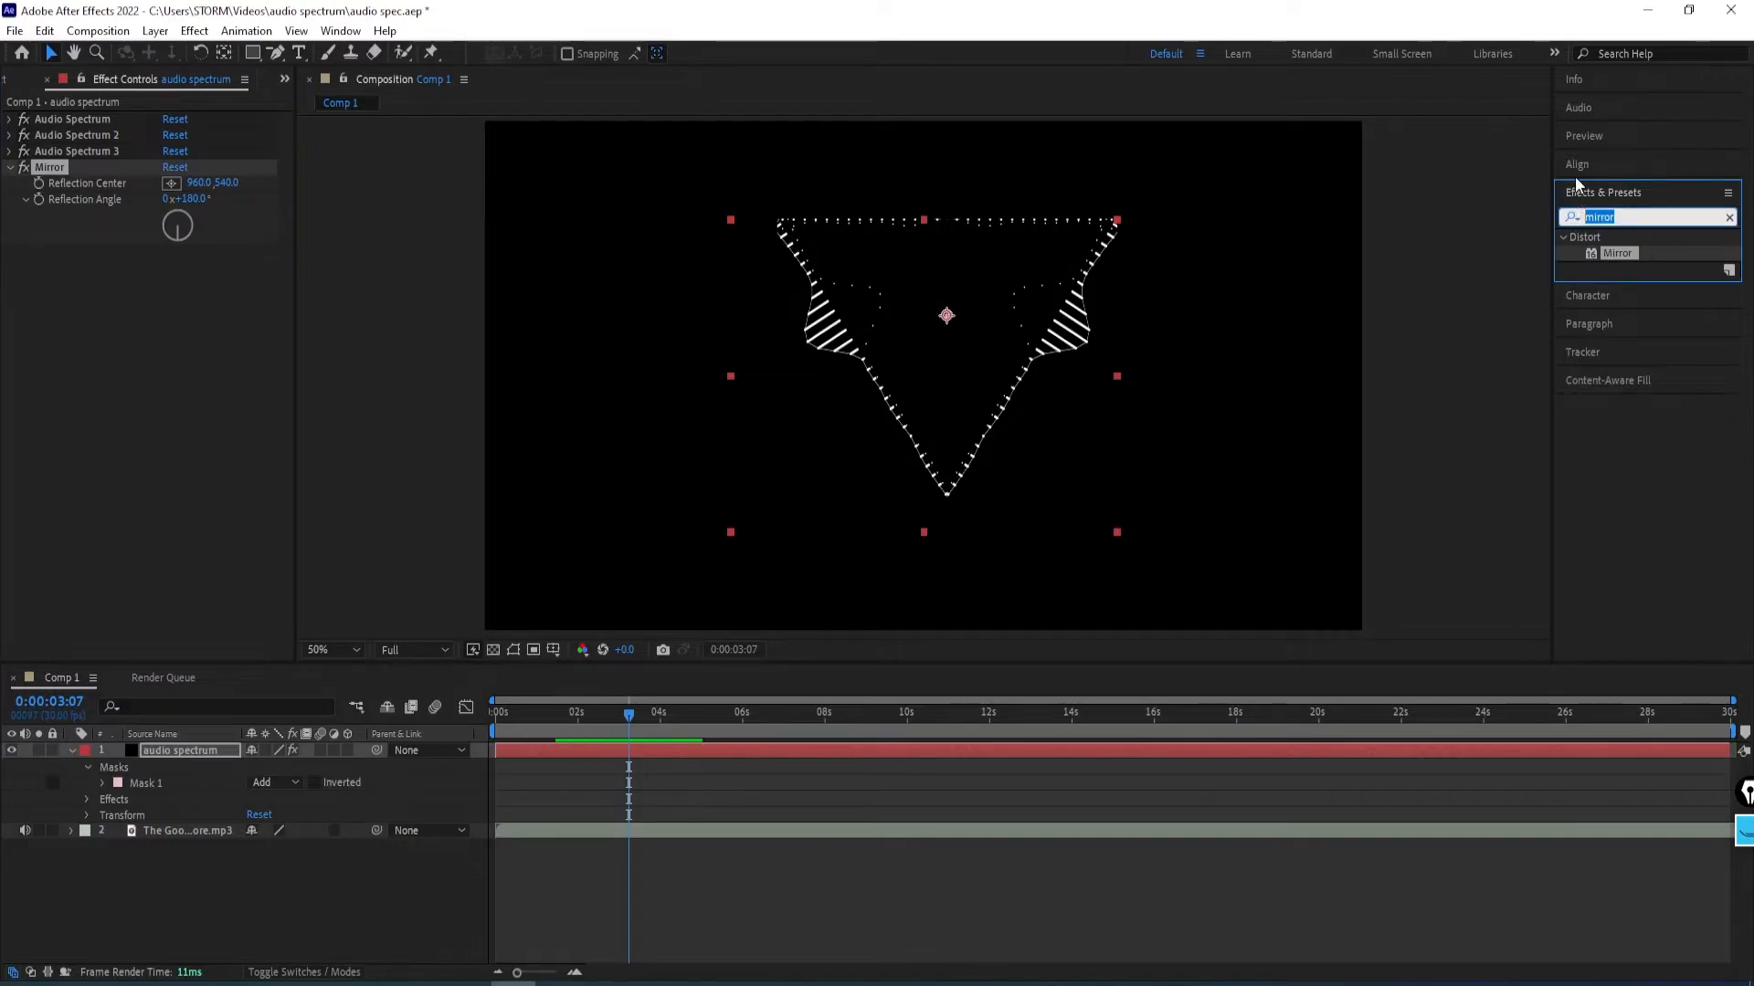
{"action": "type", "text": "stroke"}
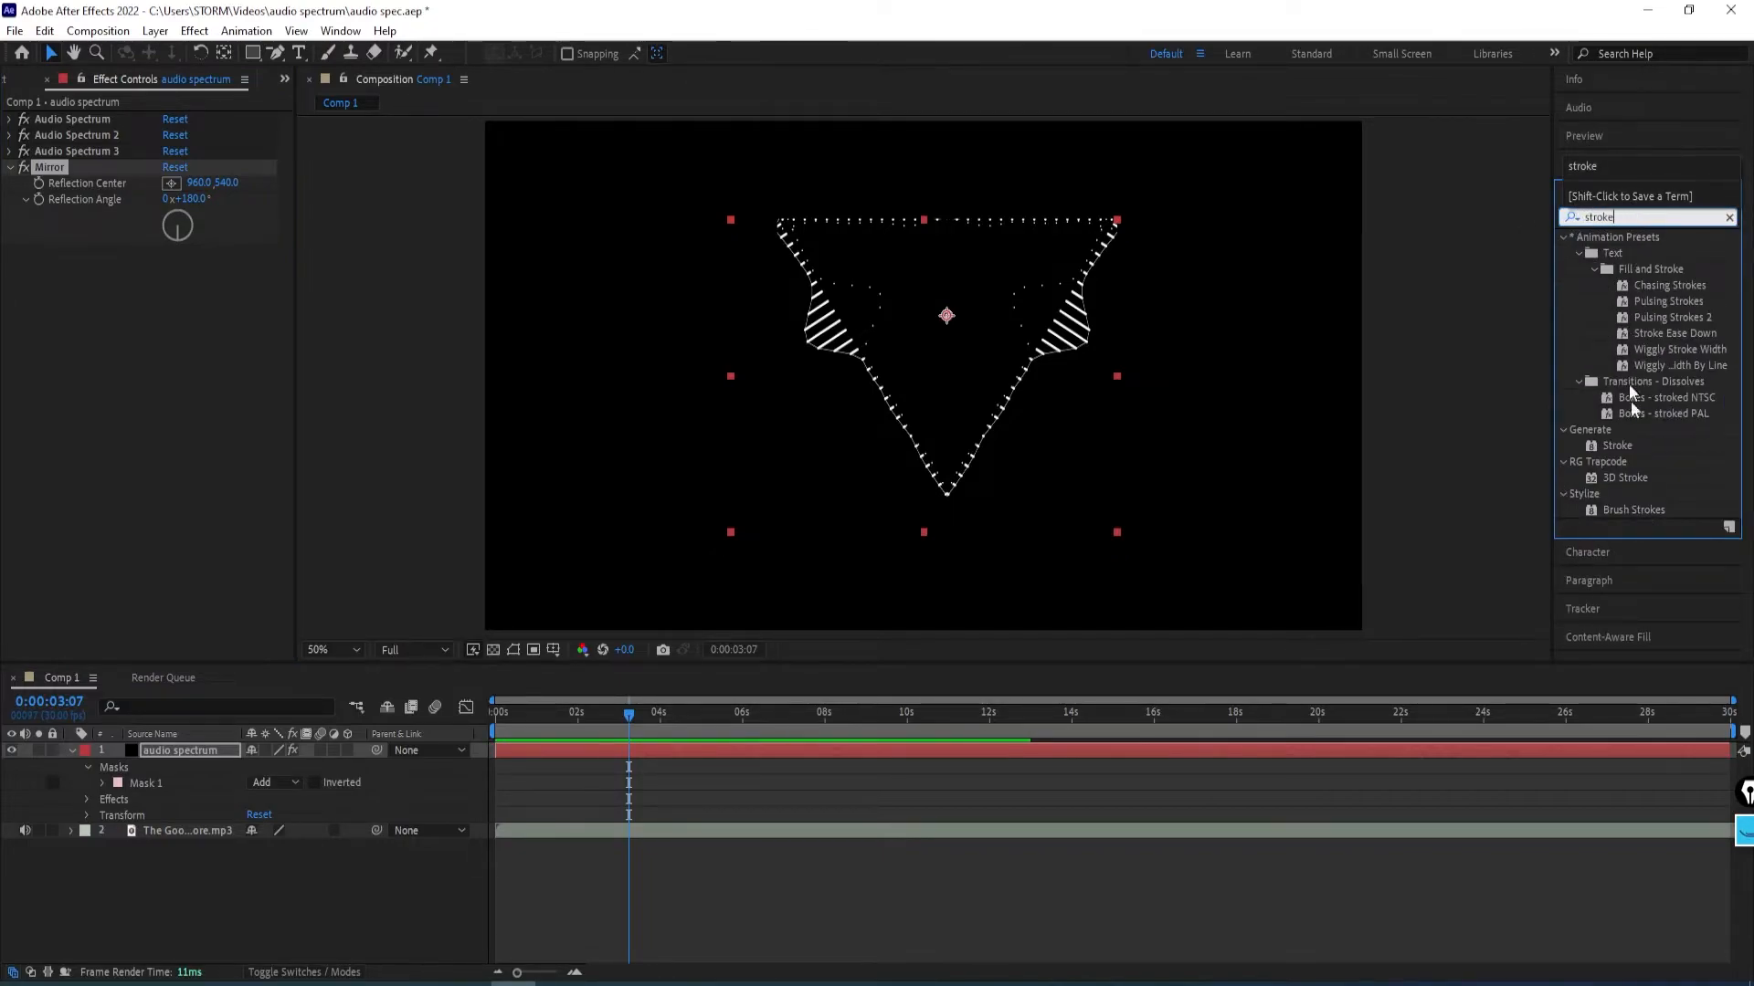
{"action": "double_click", "coordinate": [1622, 445]}
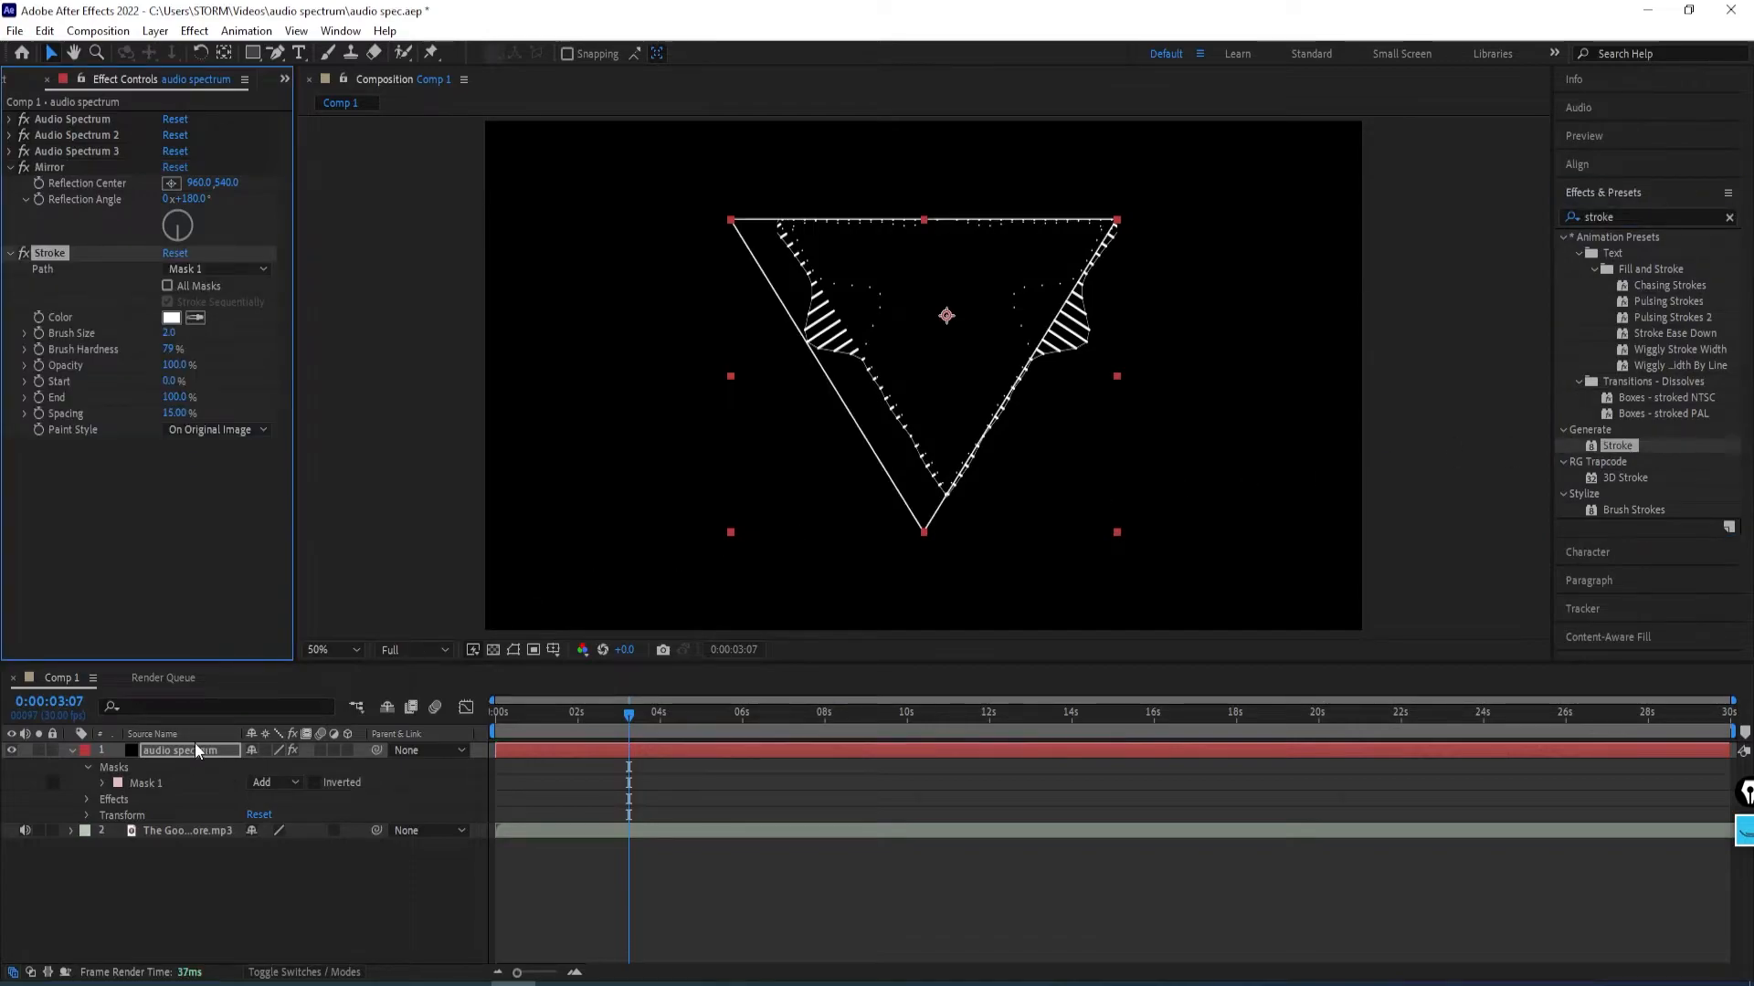
{"action": "left_click_drag", "start_coordinate": [42, 255], "coordinate": [52, 159]}
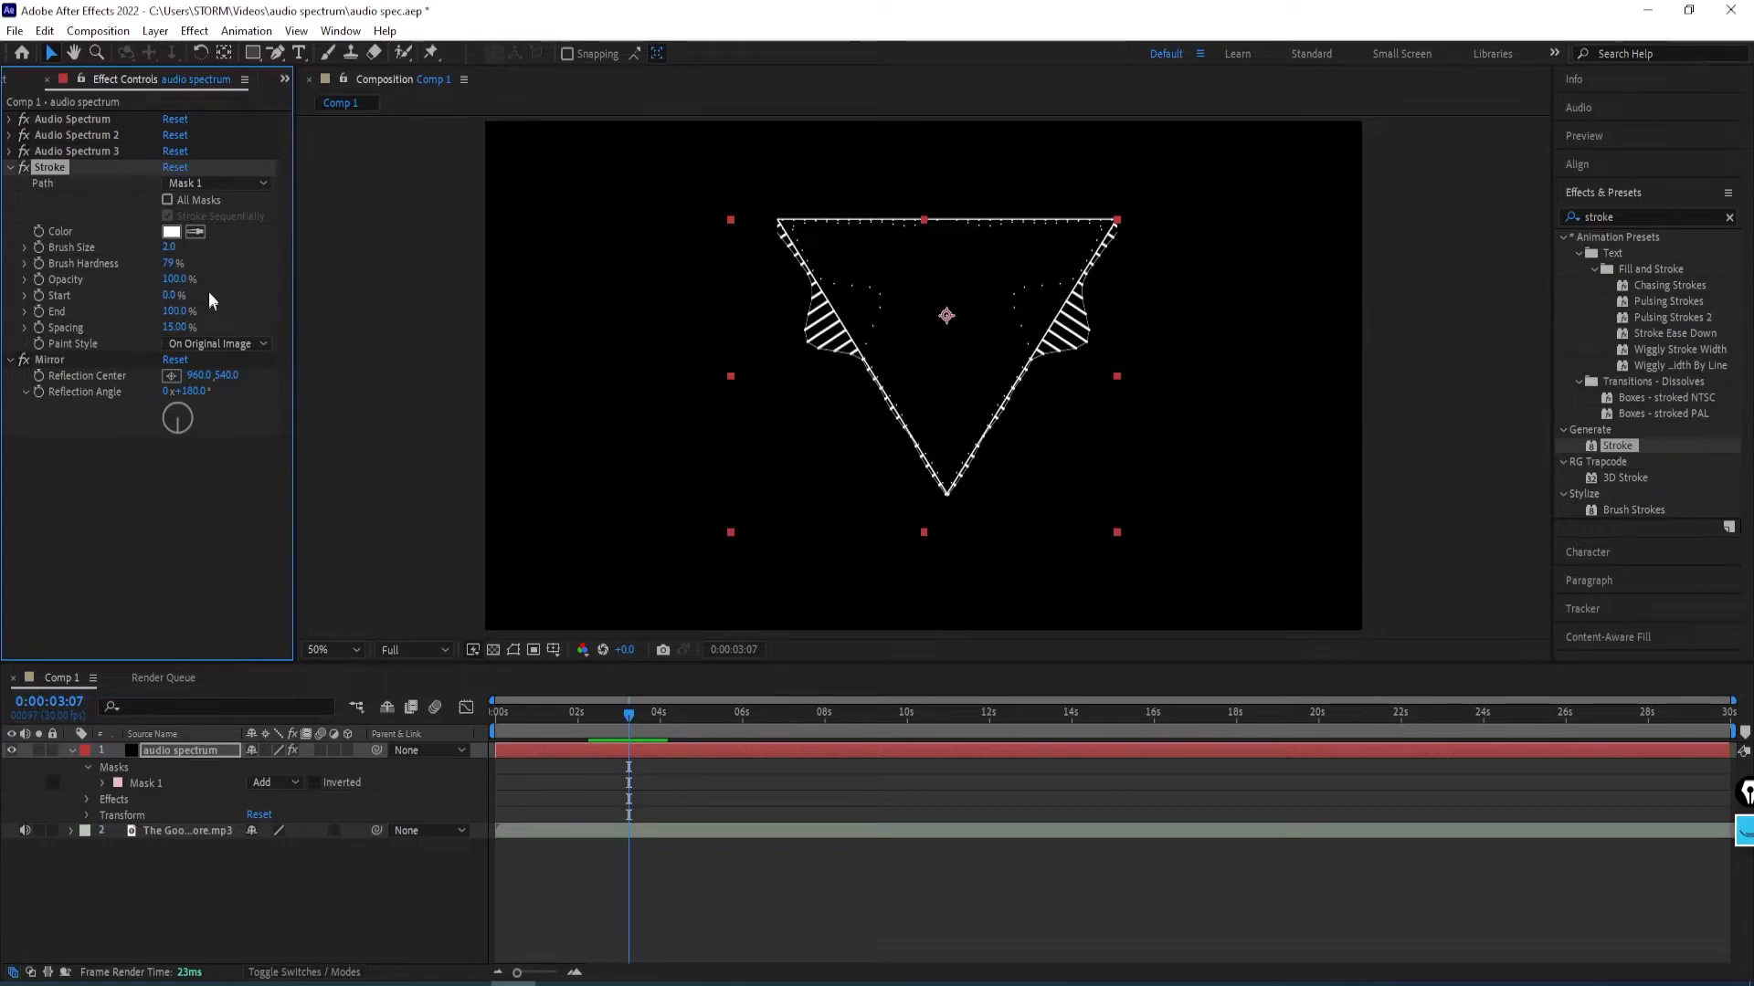
{"action": "left_click", "coordinate": [11, 168]}
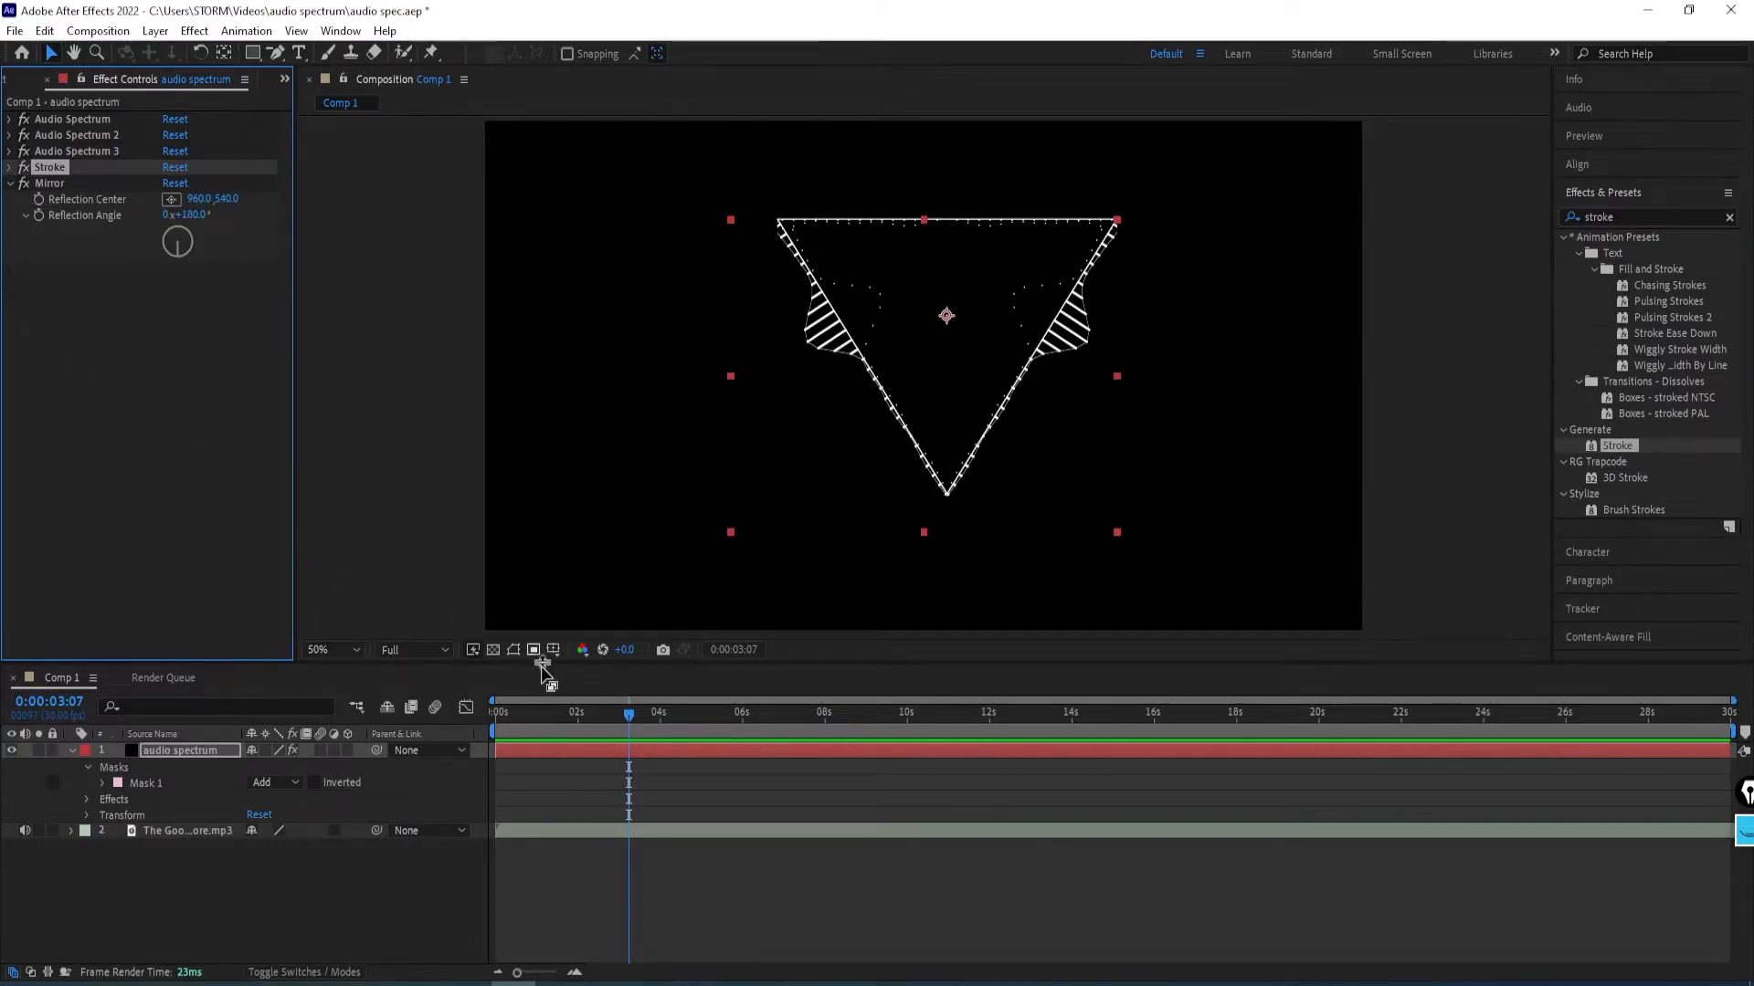
Play back the composition from the start to check the mirrored, stroked triangle spectrum.
{"action": "left_click_drag", "start_coordinate": [628, 715], "coordinate": [475, 718]}
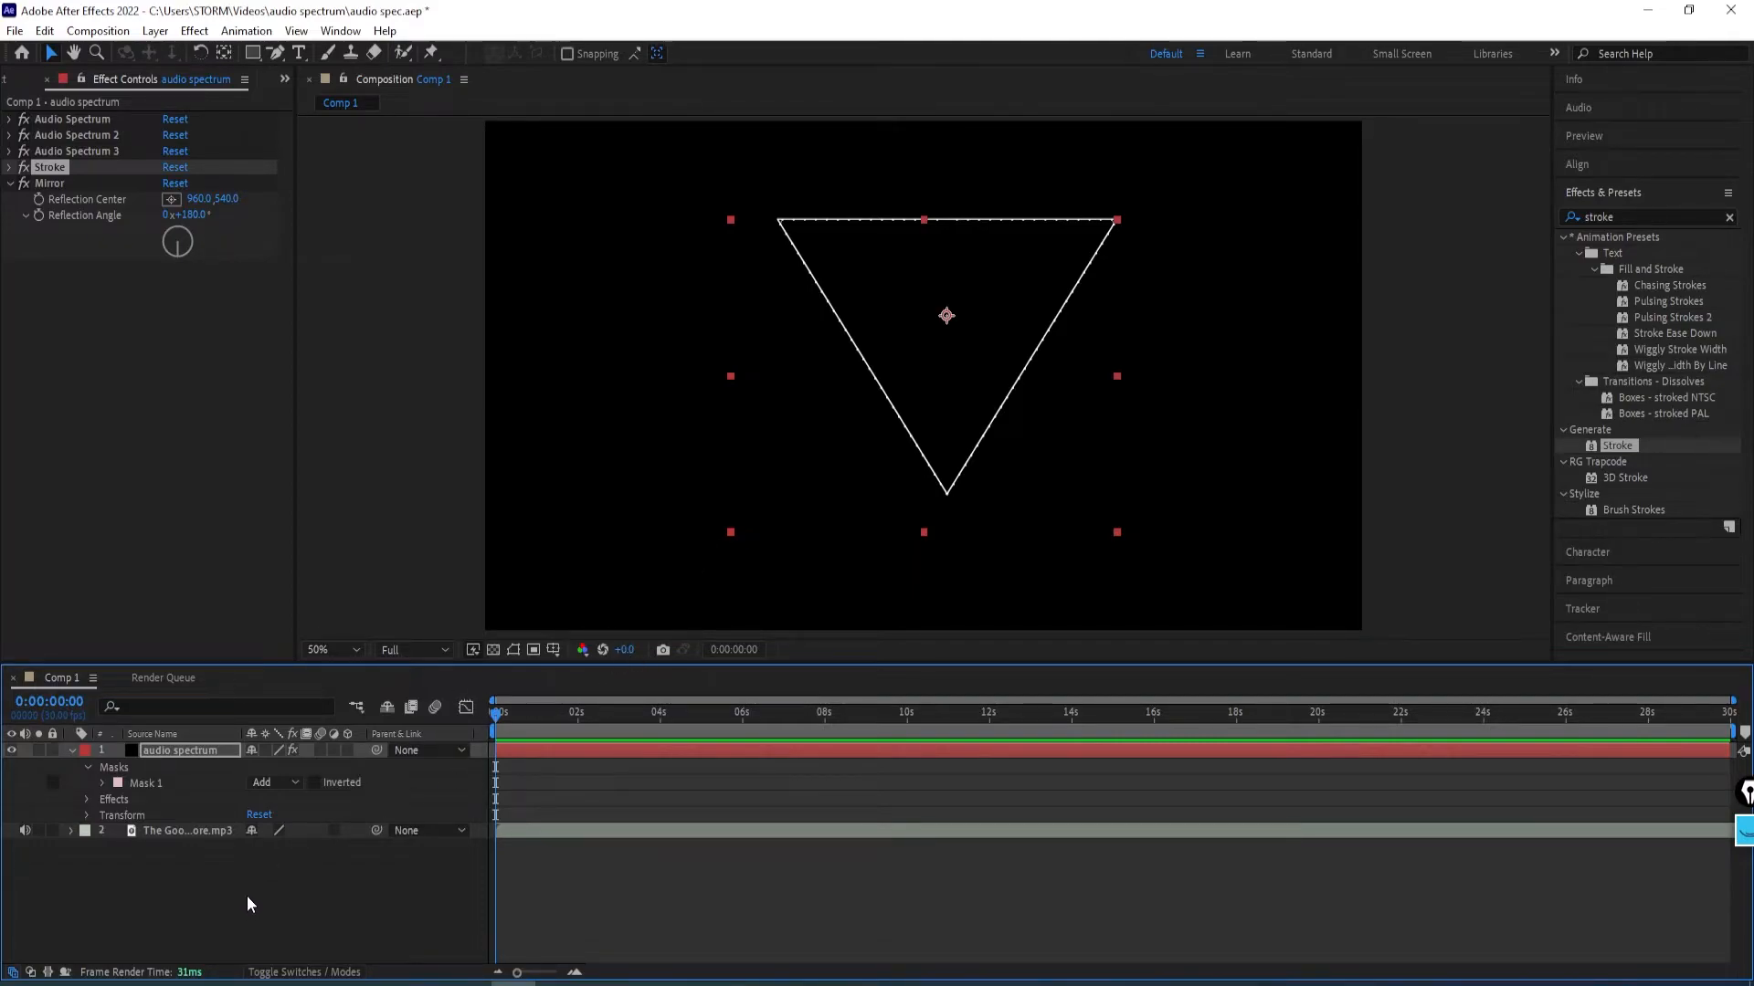
{"action": "key", "text": "space"}
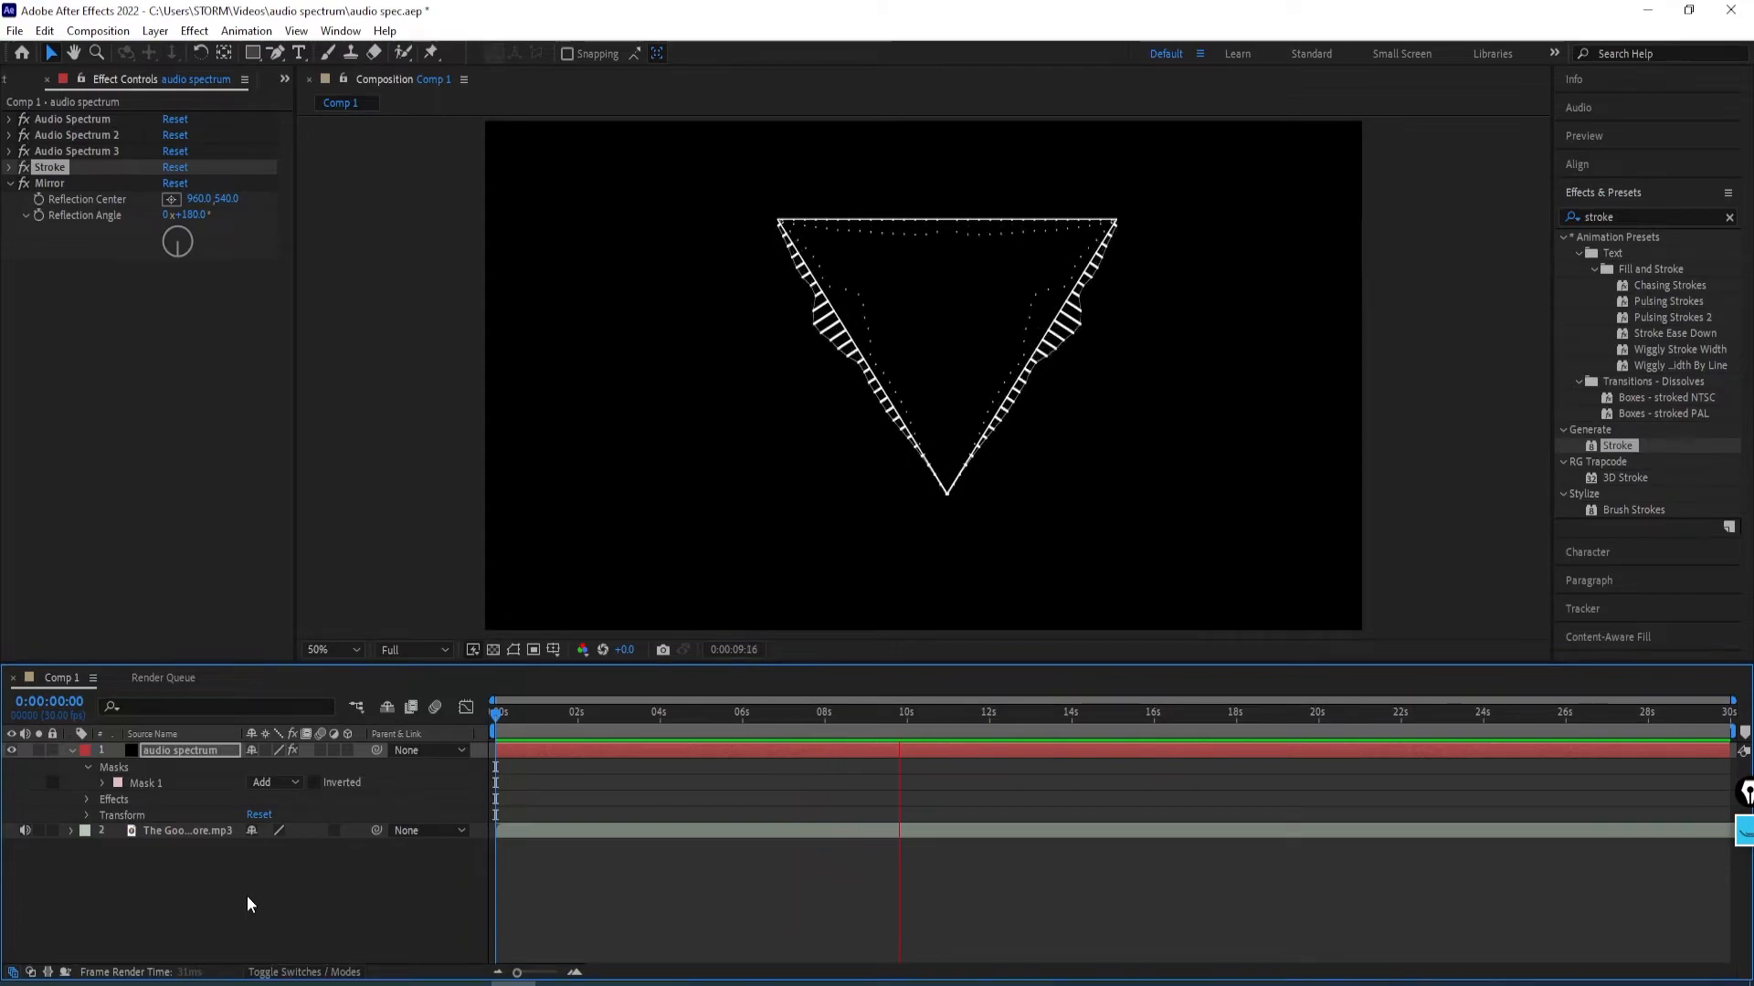
{"action": "left_click", "coordinate": [261, 888]}
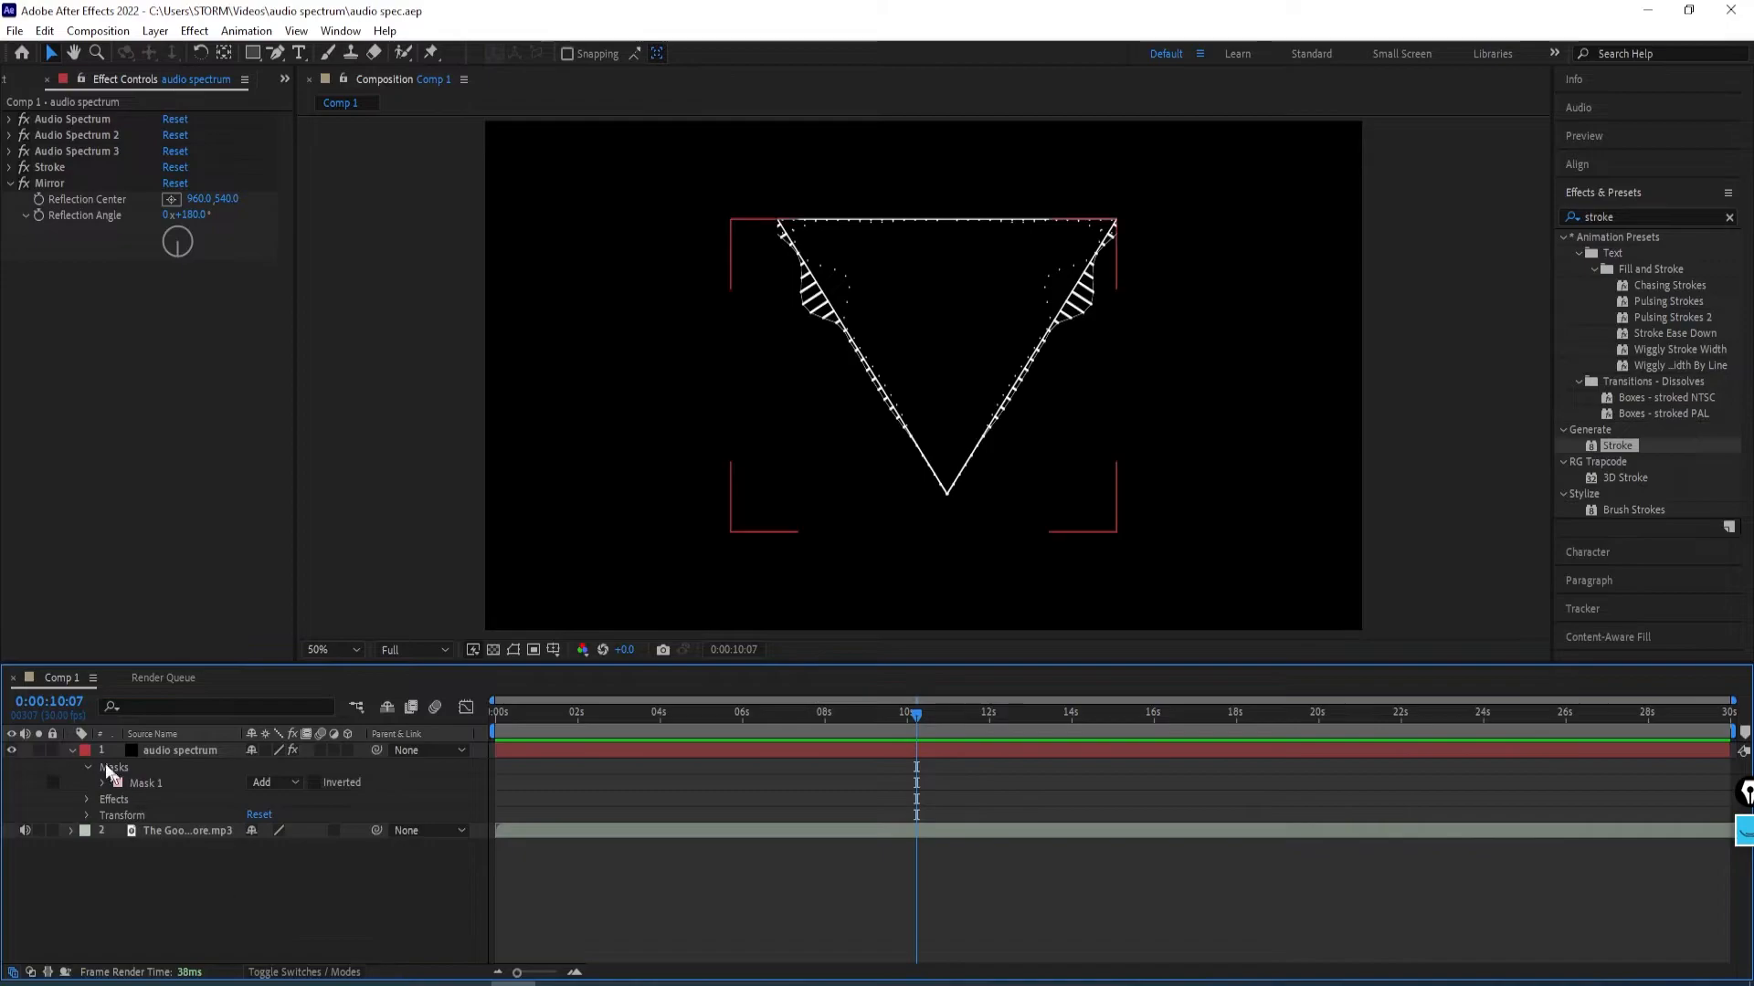
Collapse the audio spectrum layer and create a new white solid named BG.
{"action": "left_click", "coordinate": [72, 750]}
{"action": "right_click", "coordinate": [206, 844]}
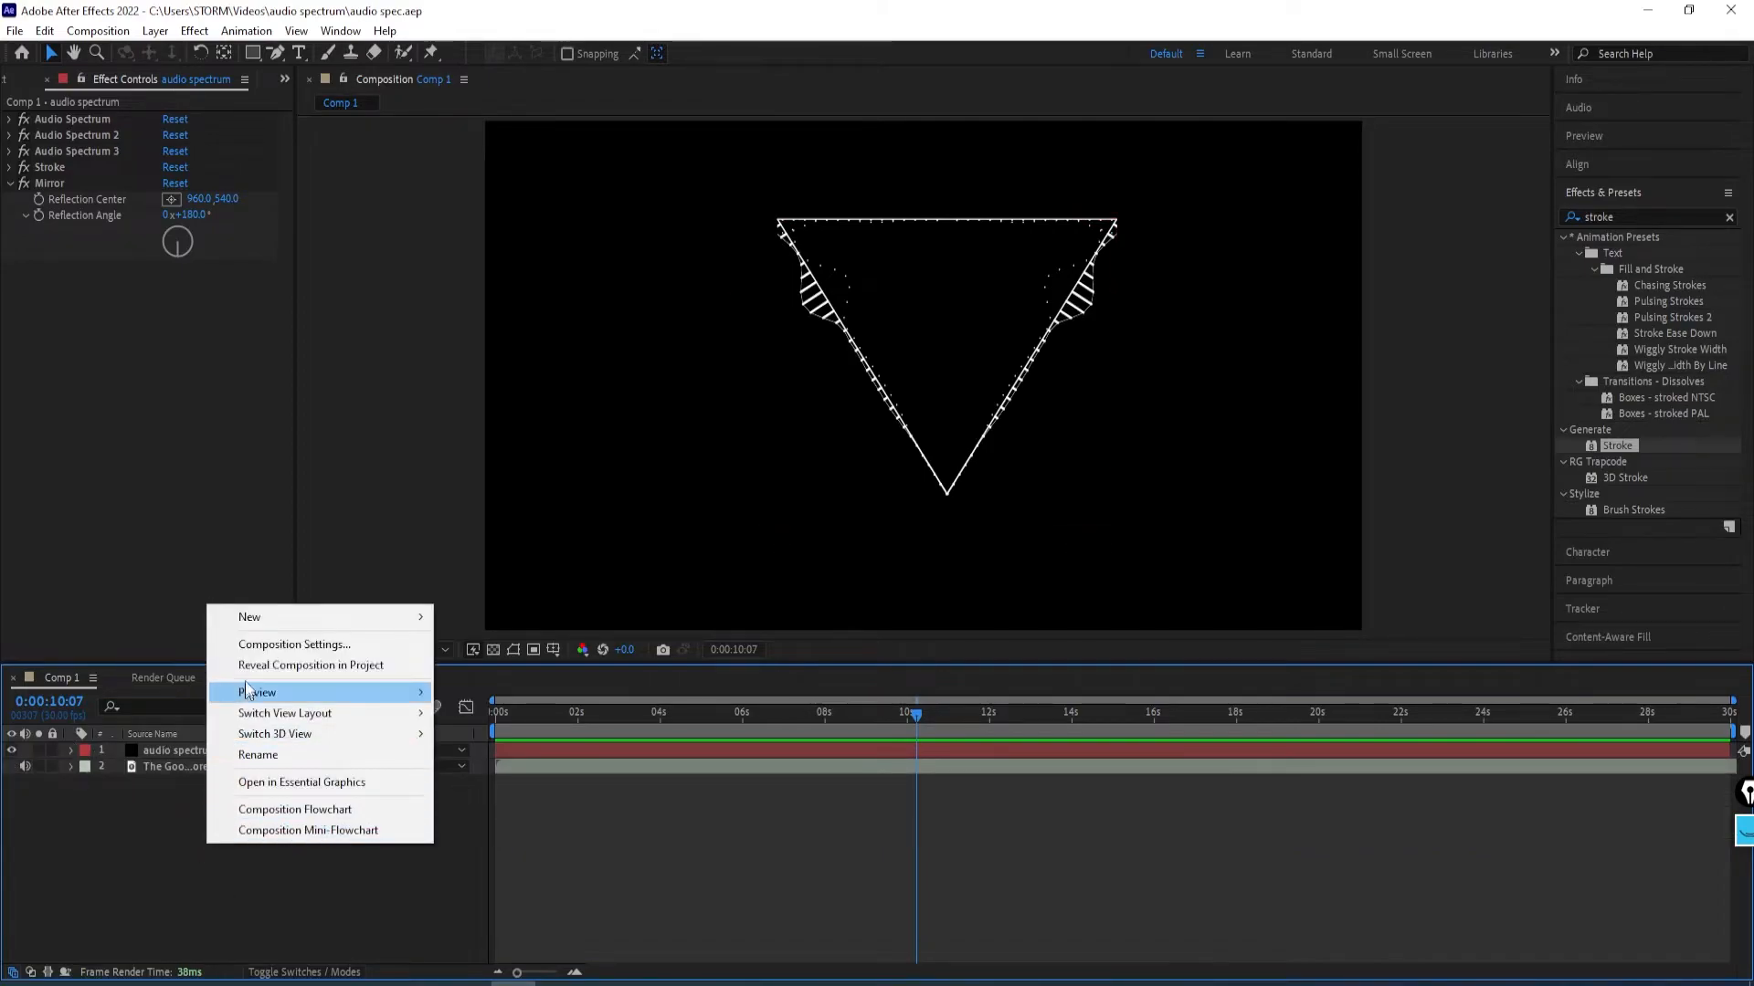
{"action": "mouse_move", "coordinate": [251, 616]}
{"action": "left_click", "coordinate": [523, 681]}
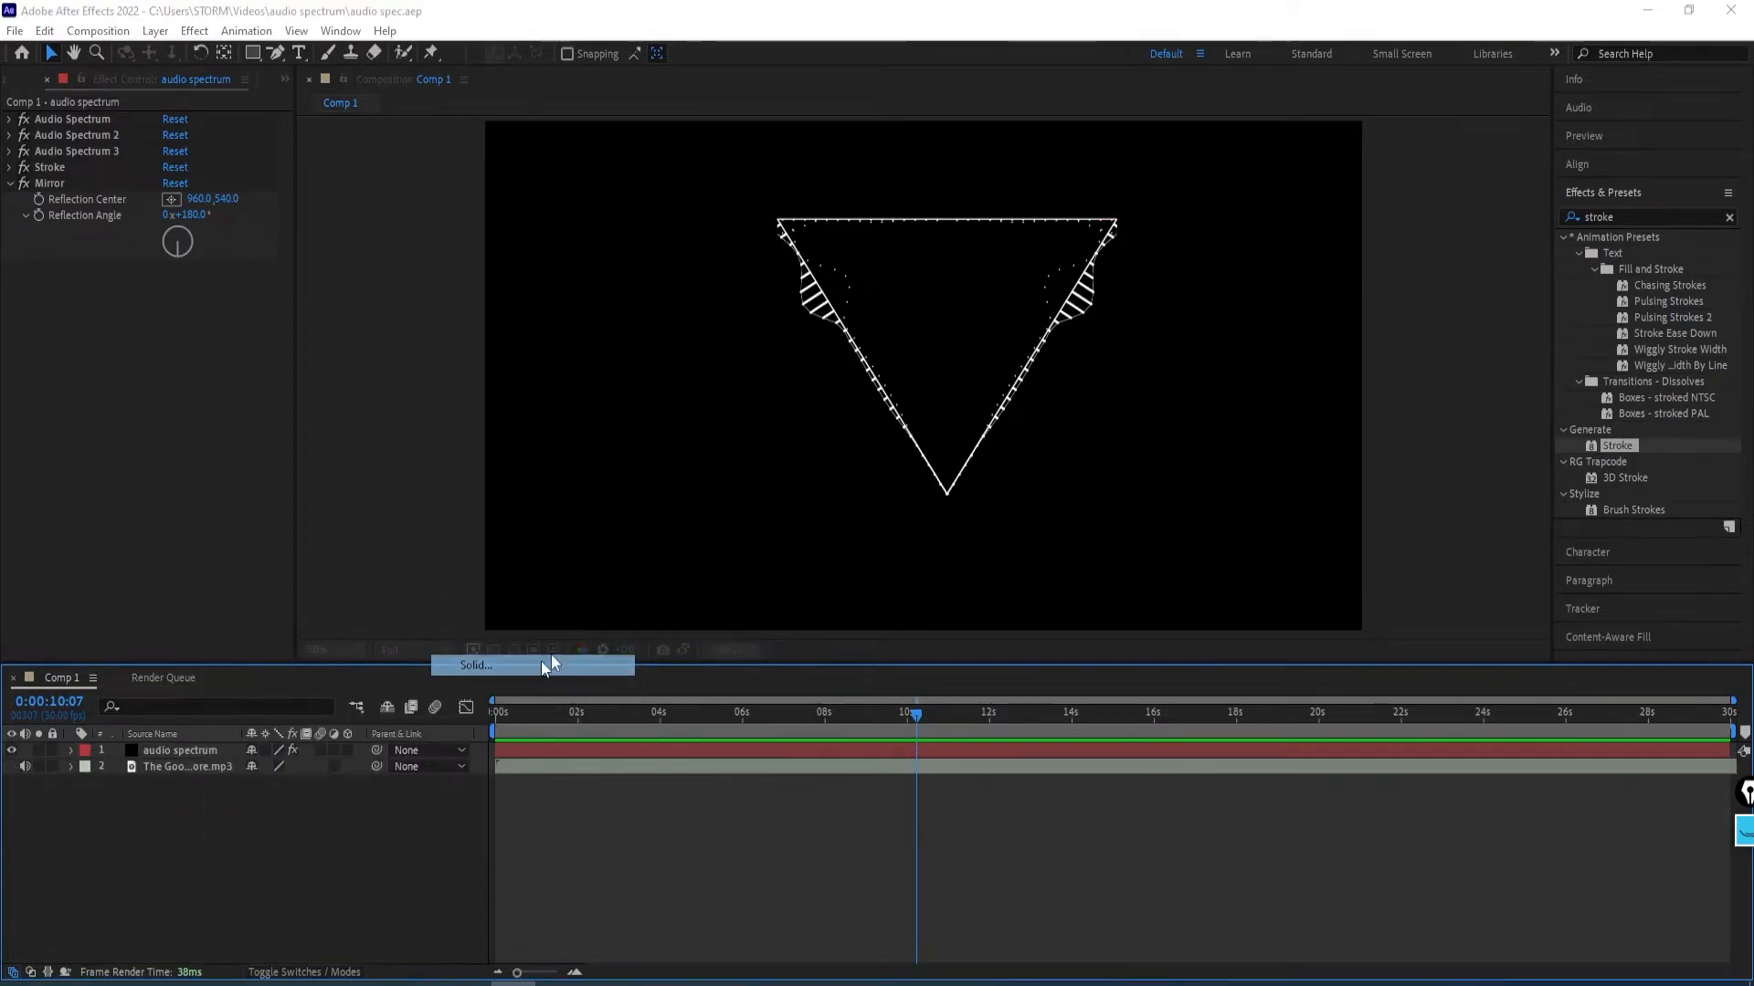
{"action": "type", "text": "BG"}
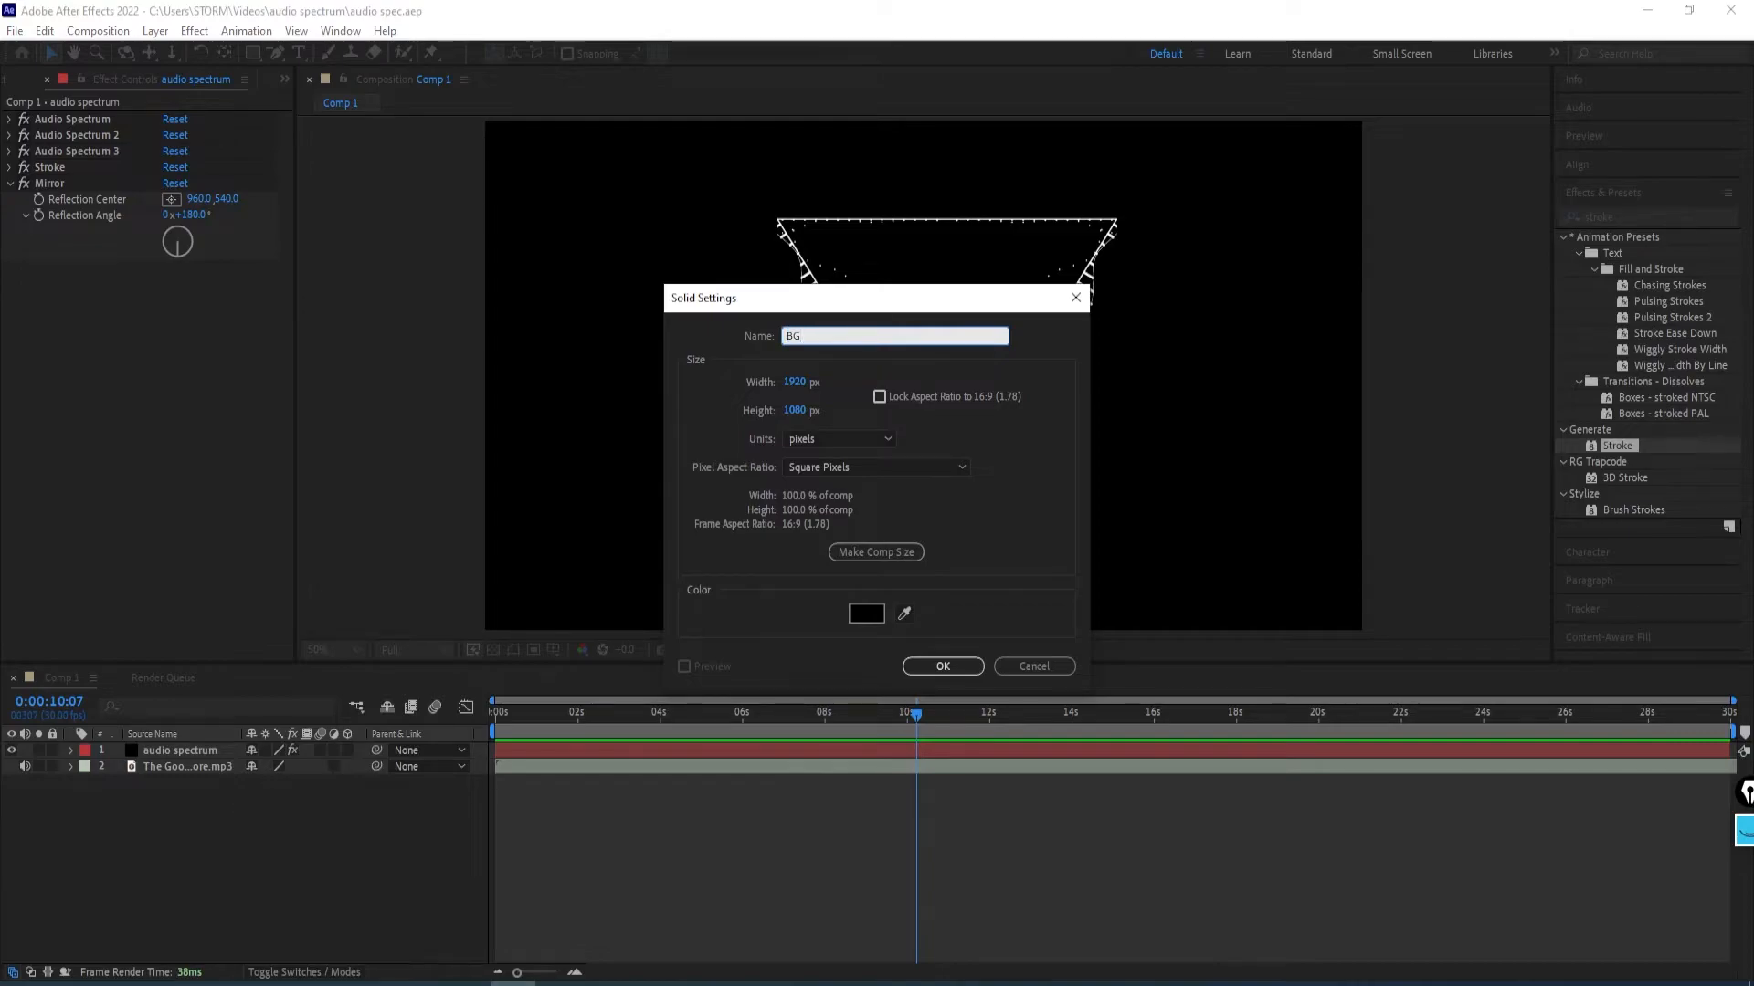
{"action": "left_click", "coordinate": [866, 613]}
{"action": "left_click", "coordinate": [659, 382]}
{"action": "left_click", "coordinate": [1059, 385]}
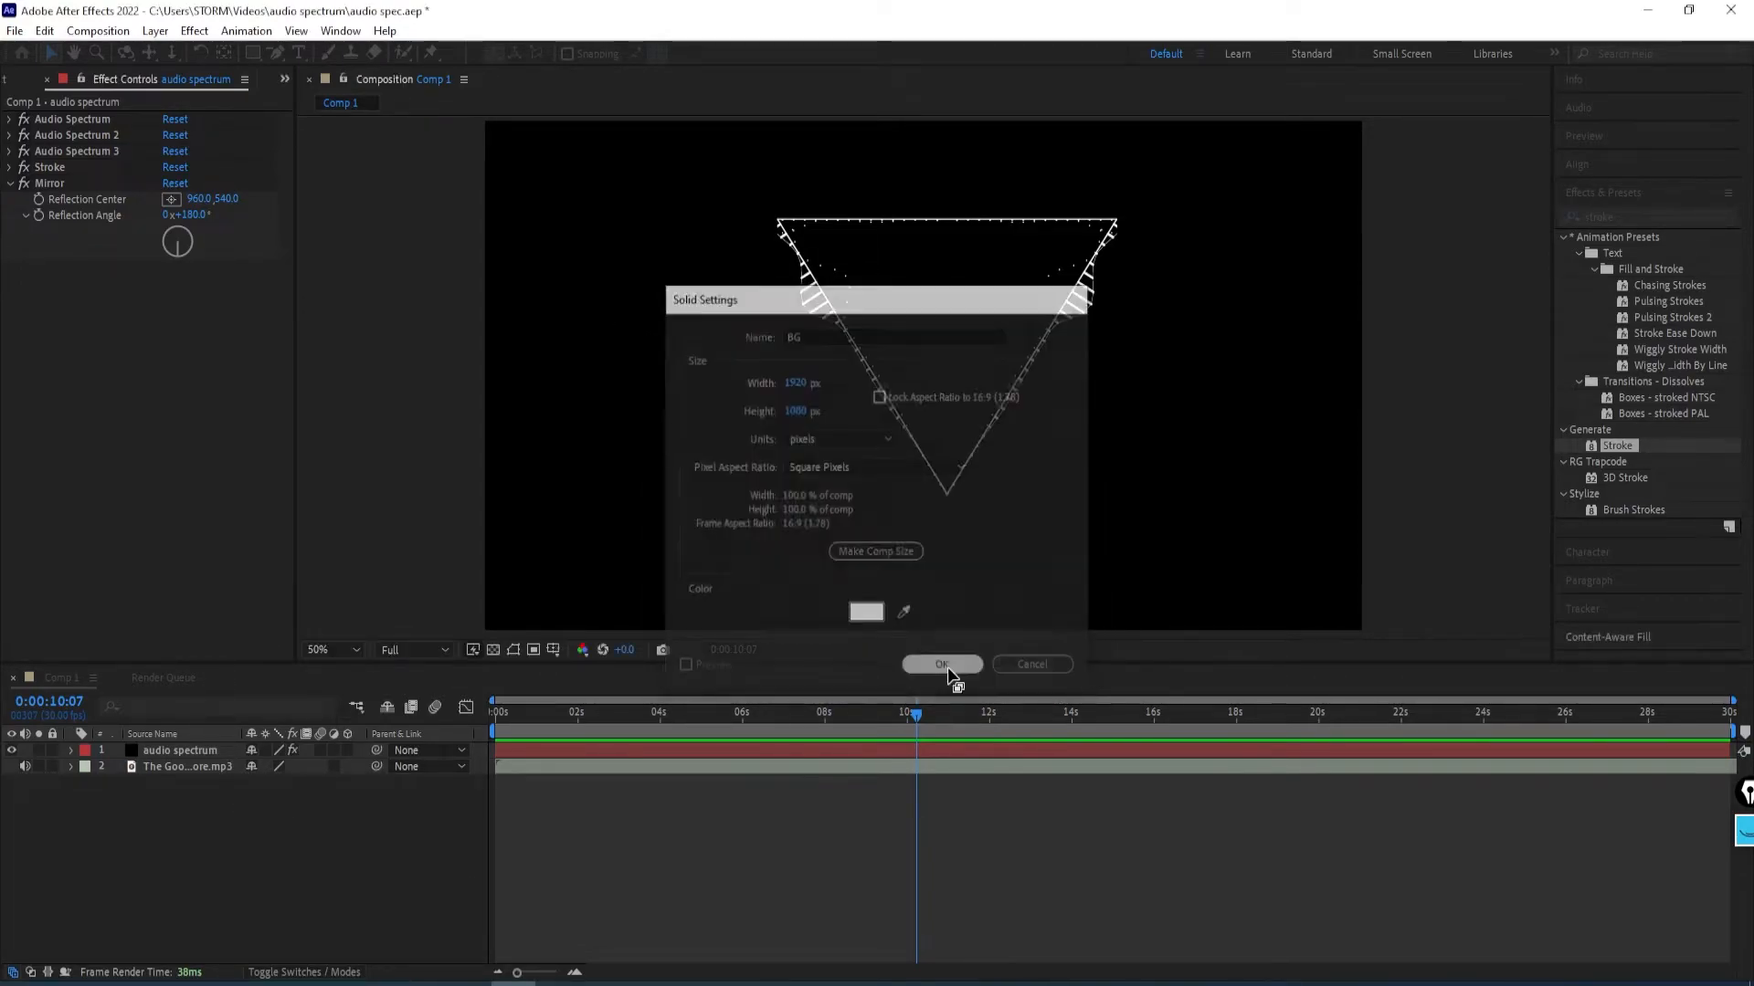
{"action": "left_click", "coordinate": [942, 667]}
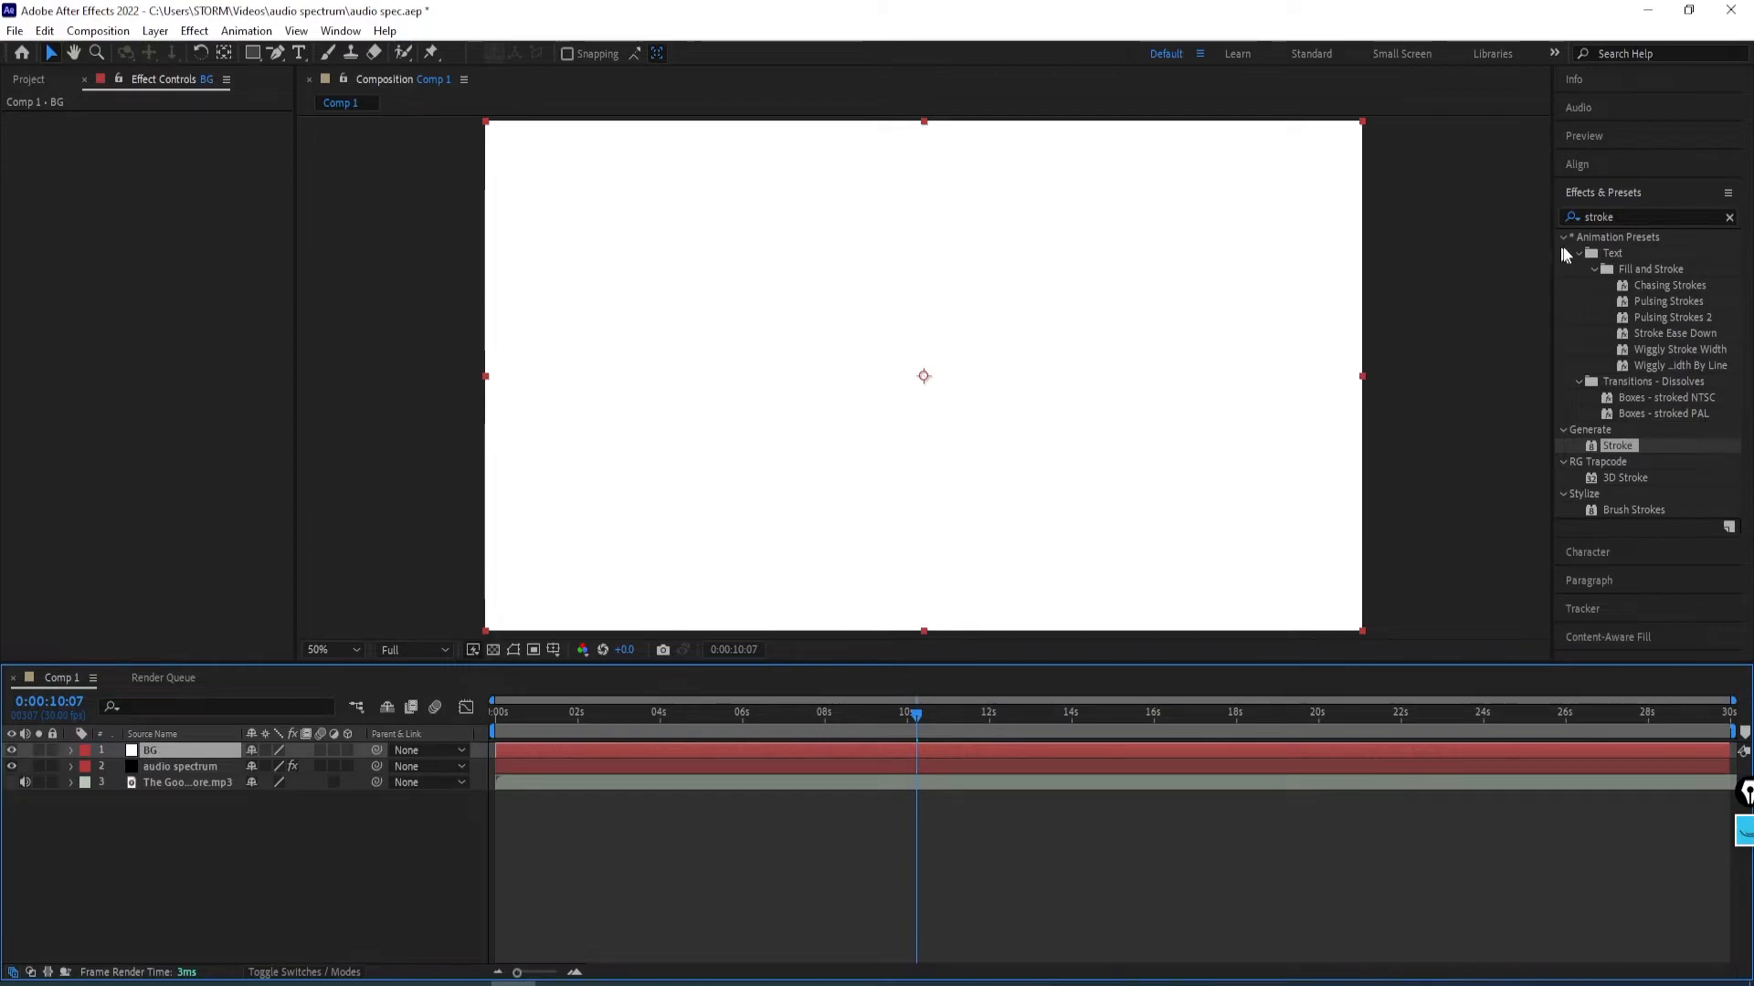
Apply the CC Star Burst effect to the BG layer and preview the star motion.
{"action": "left_click", "coordinate": [1571, 219]}
{"action": "type", "text": "star"}
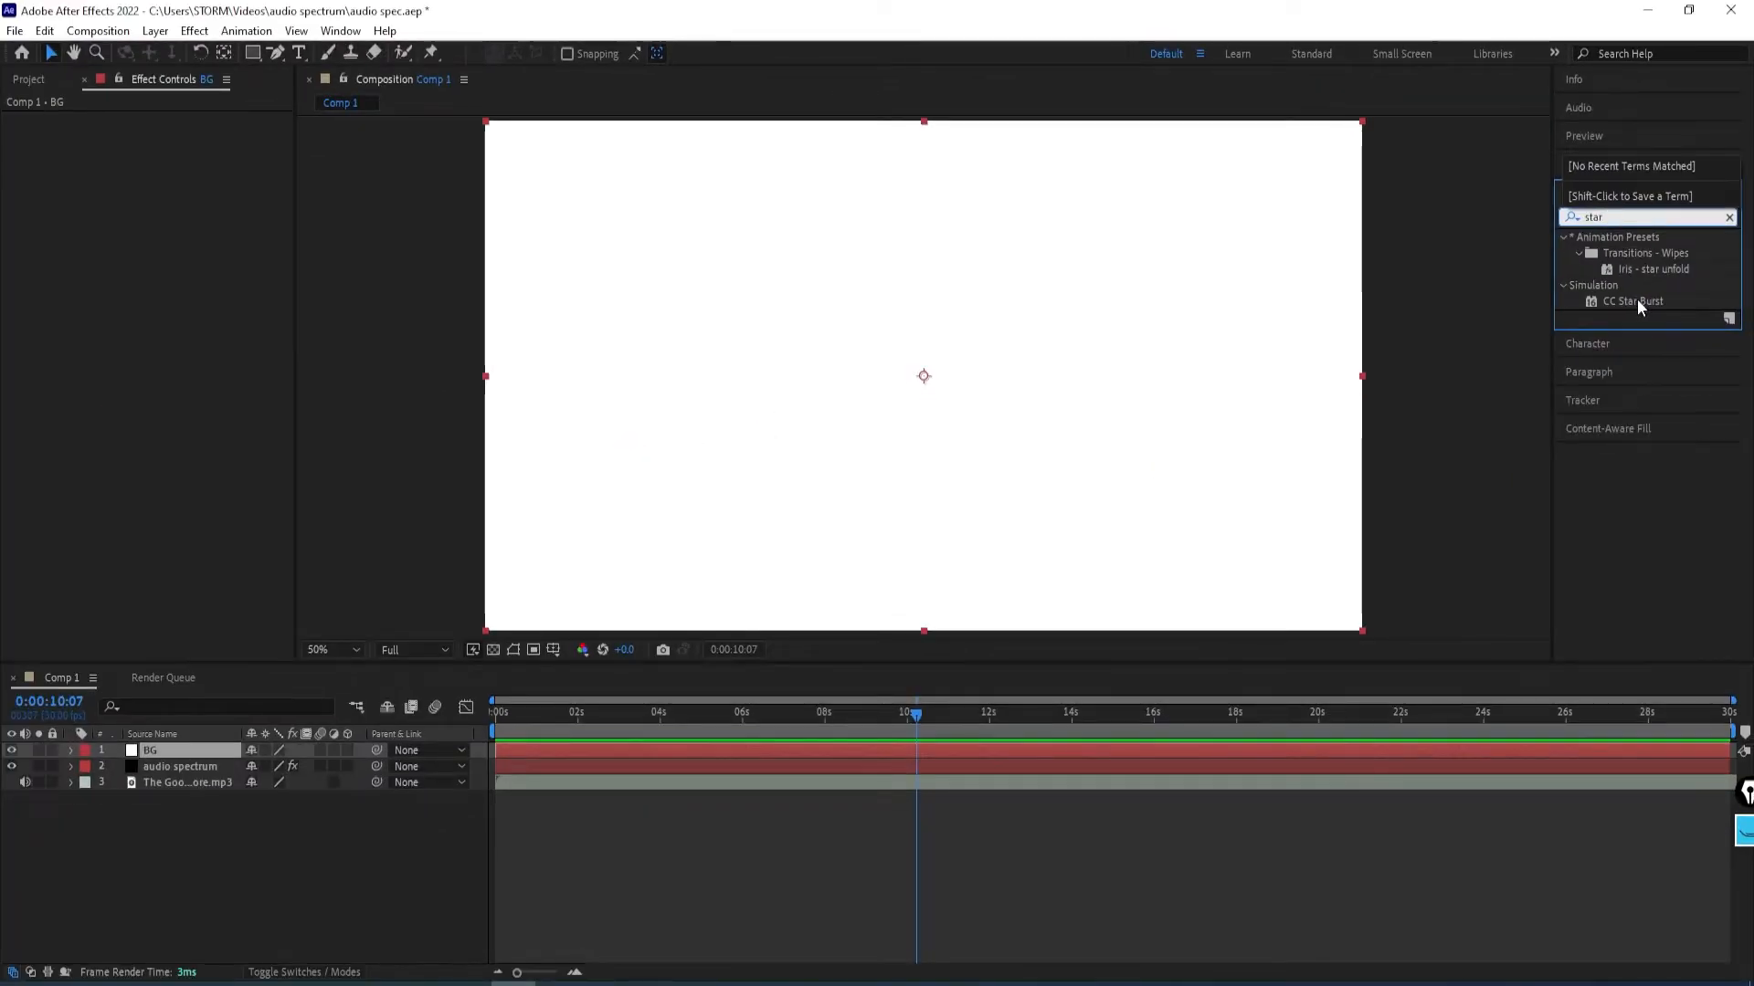
{"action": "double_click", "coordinate": [1635, 300]}
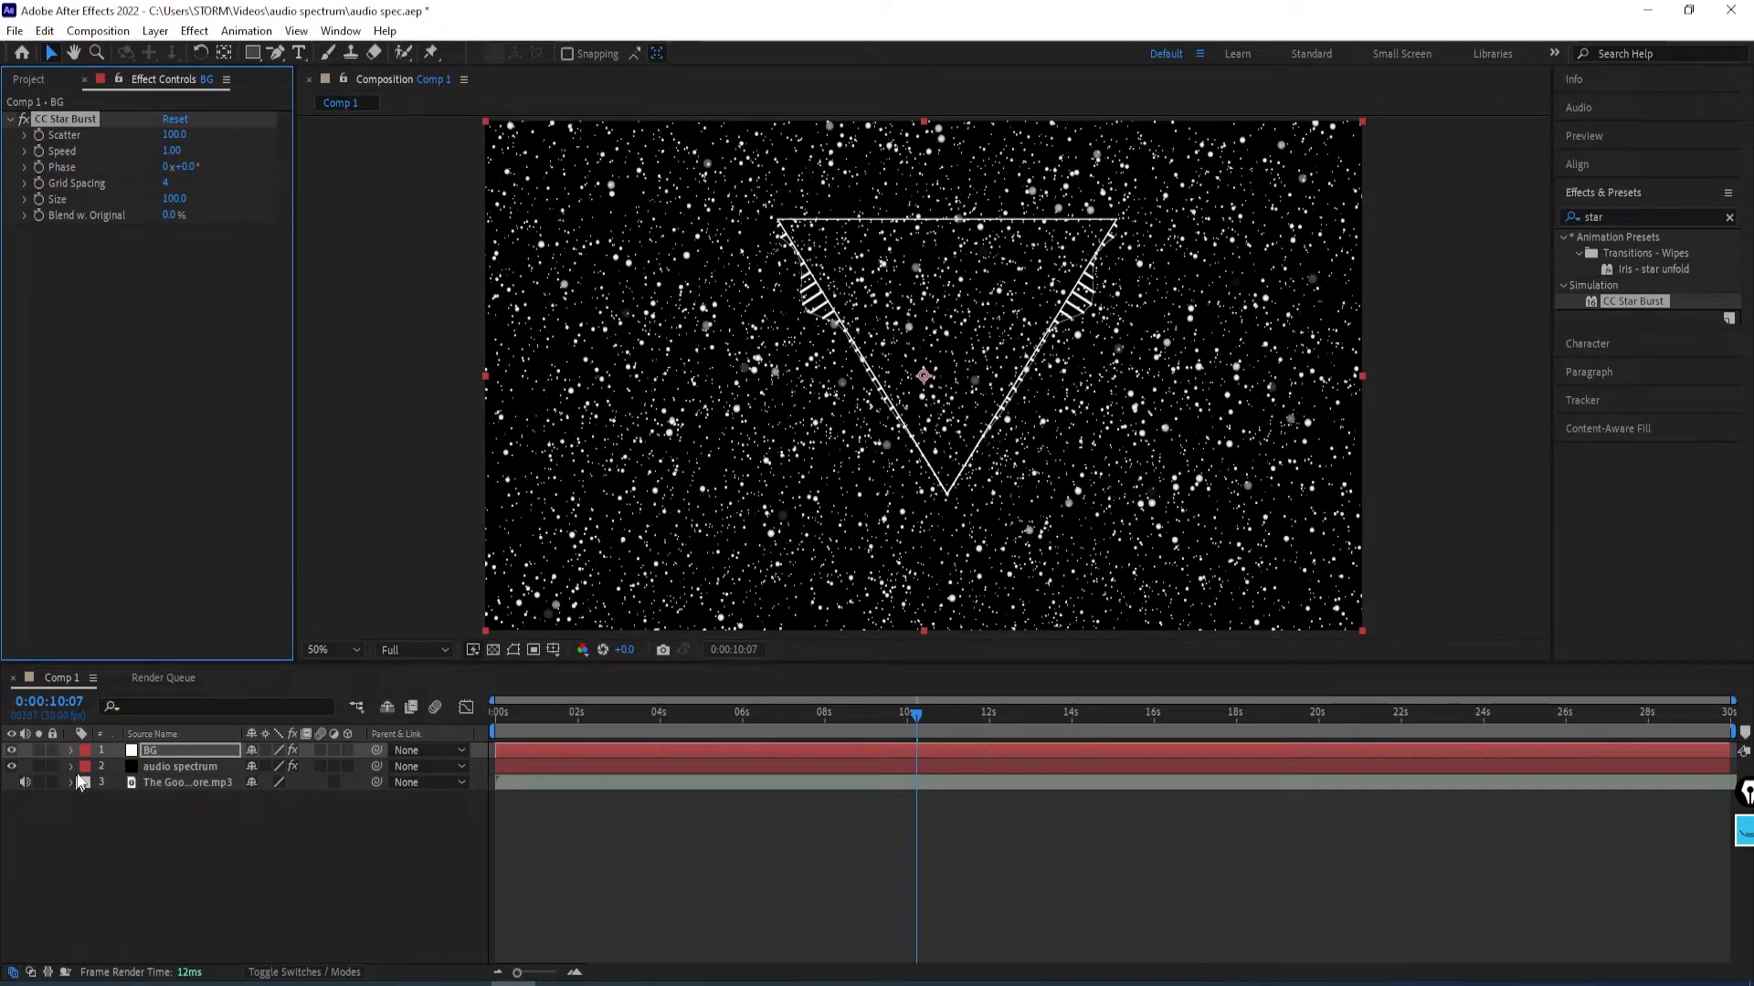
{"action": "key", "text": "space"}
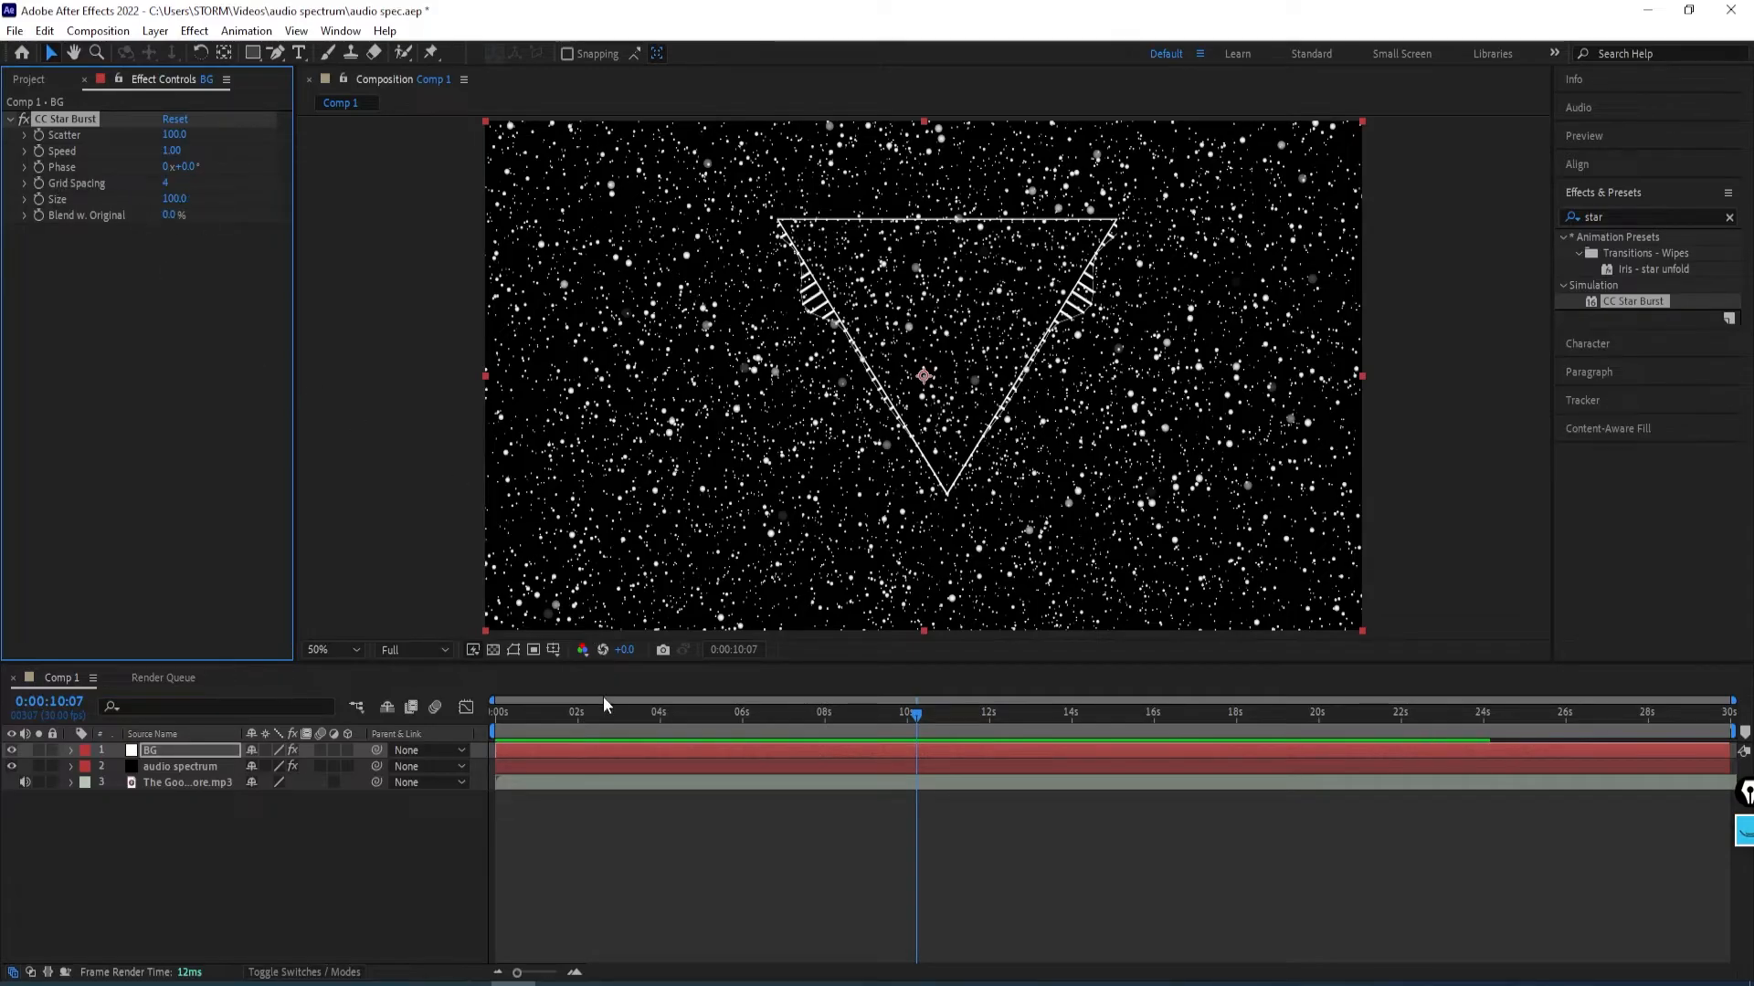
{"action": "left_click", "coordinate": [530, 712]}
{"action": "left_click_drag", "start_coordinate": [528, 712], "coordinate": [580, 701]}
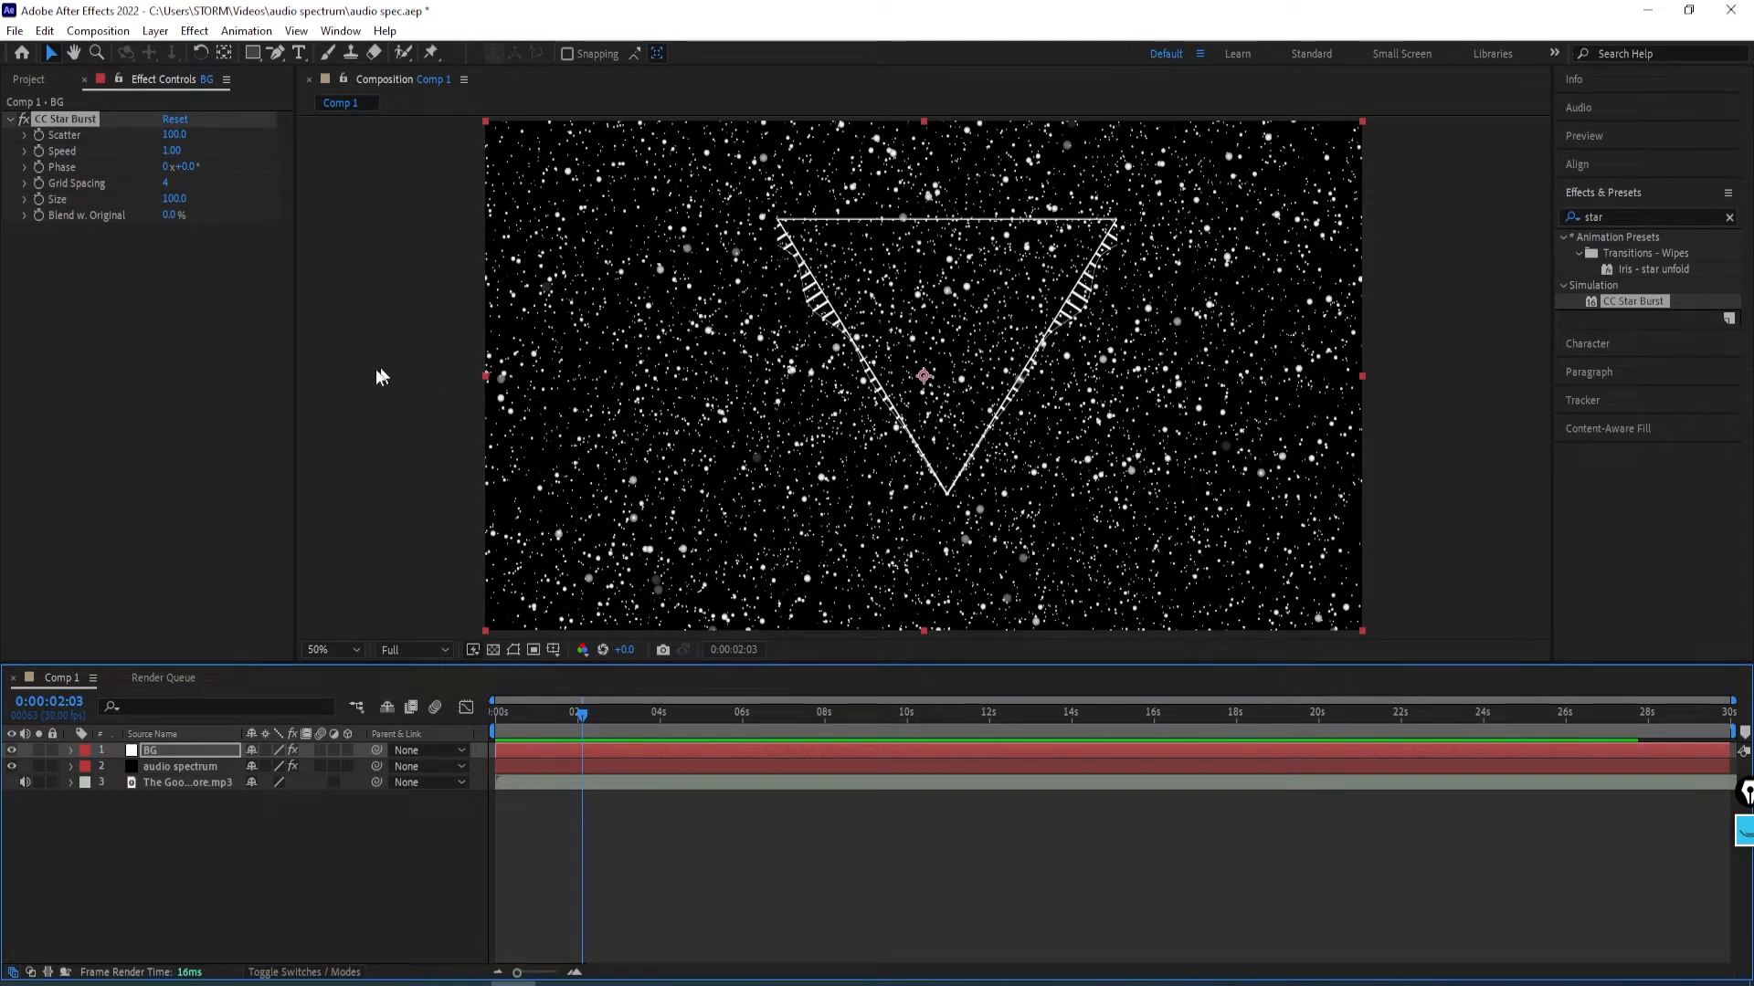
Set the star burst's speed to -1 and scrub the timeline to check the motion.
{"action": "left_click", "coordinate": [169, 151]}
{"action": "type", "text": "-1"}
{"action": "key", "text": "Return"}
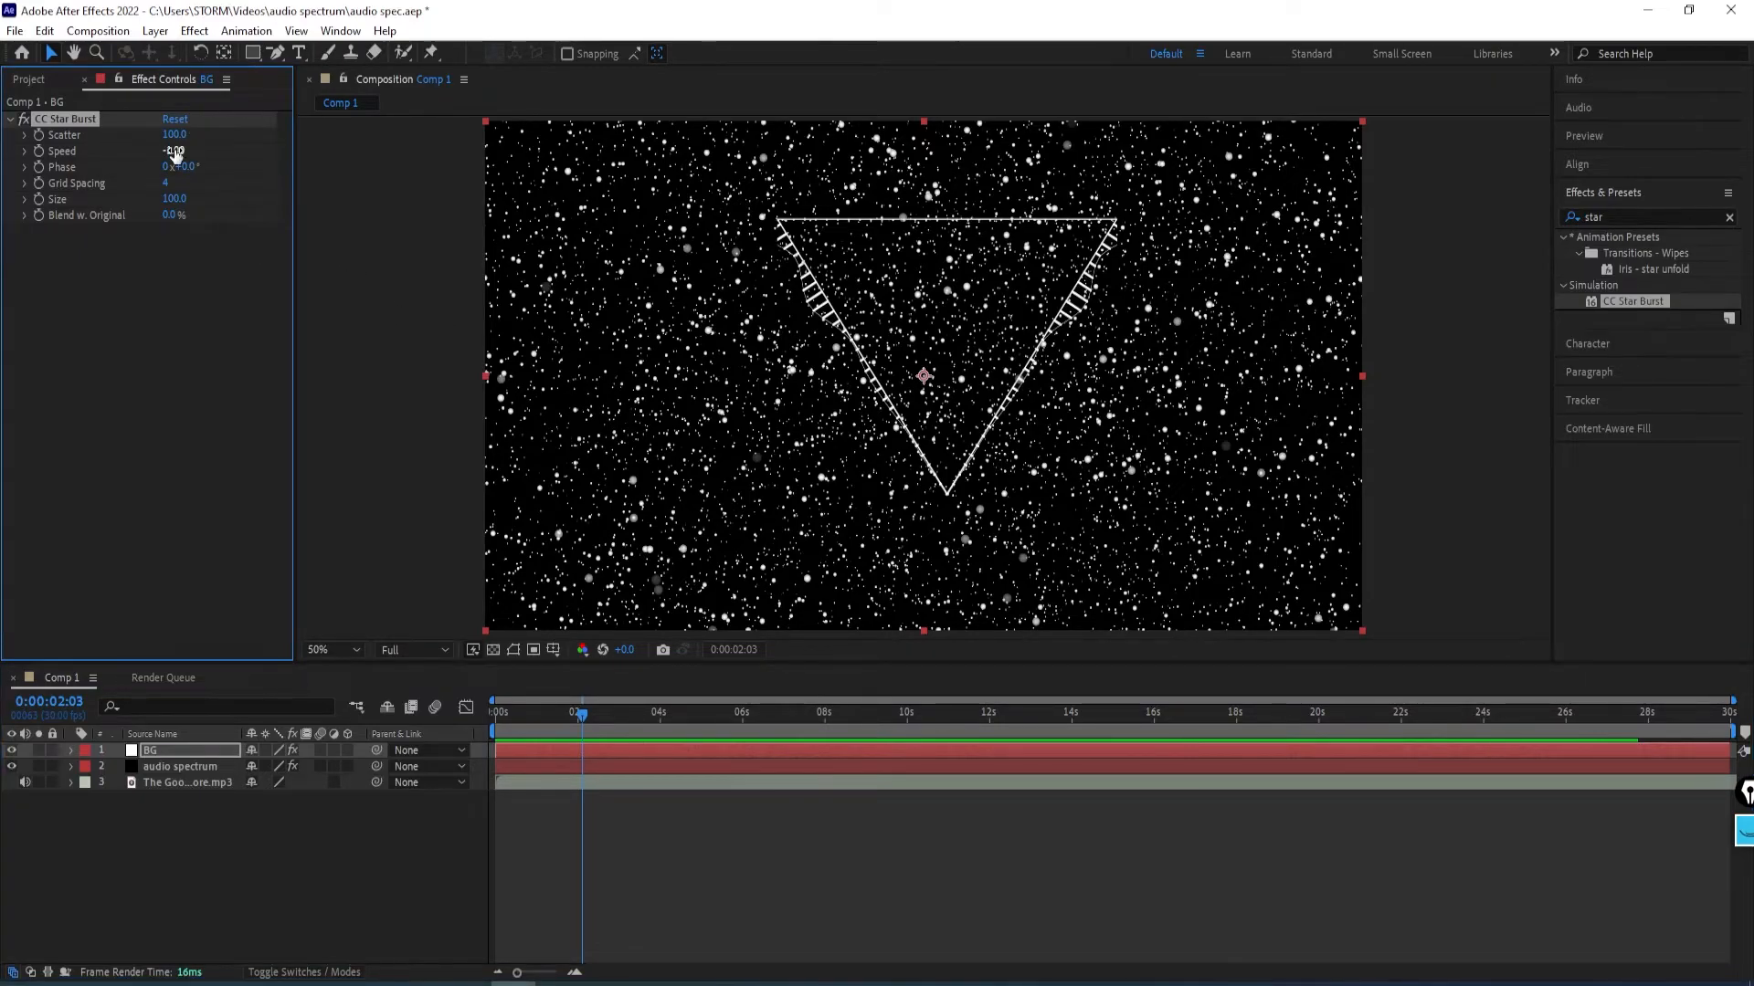
{"action": "mouse_move", "coordinate": [581, 718]}
{"action": "left_mouse_down"}
{"action": "mouse_move", "coordinate": [507, 727]}
{"action": "mouse_move", "coordinate": [650, 727]}
{"action": "mouse_move", "coordinate": [566, 740]}
{"action": "left_mouse_up"}
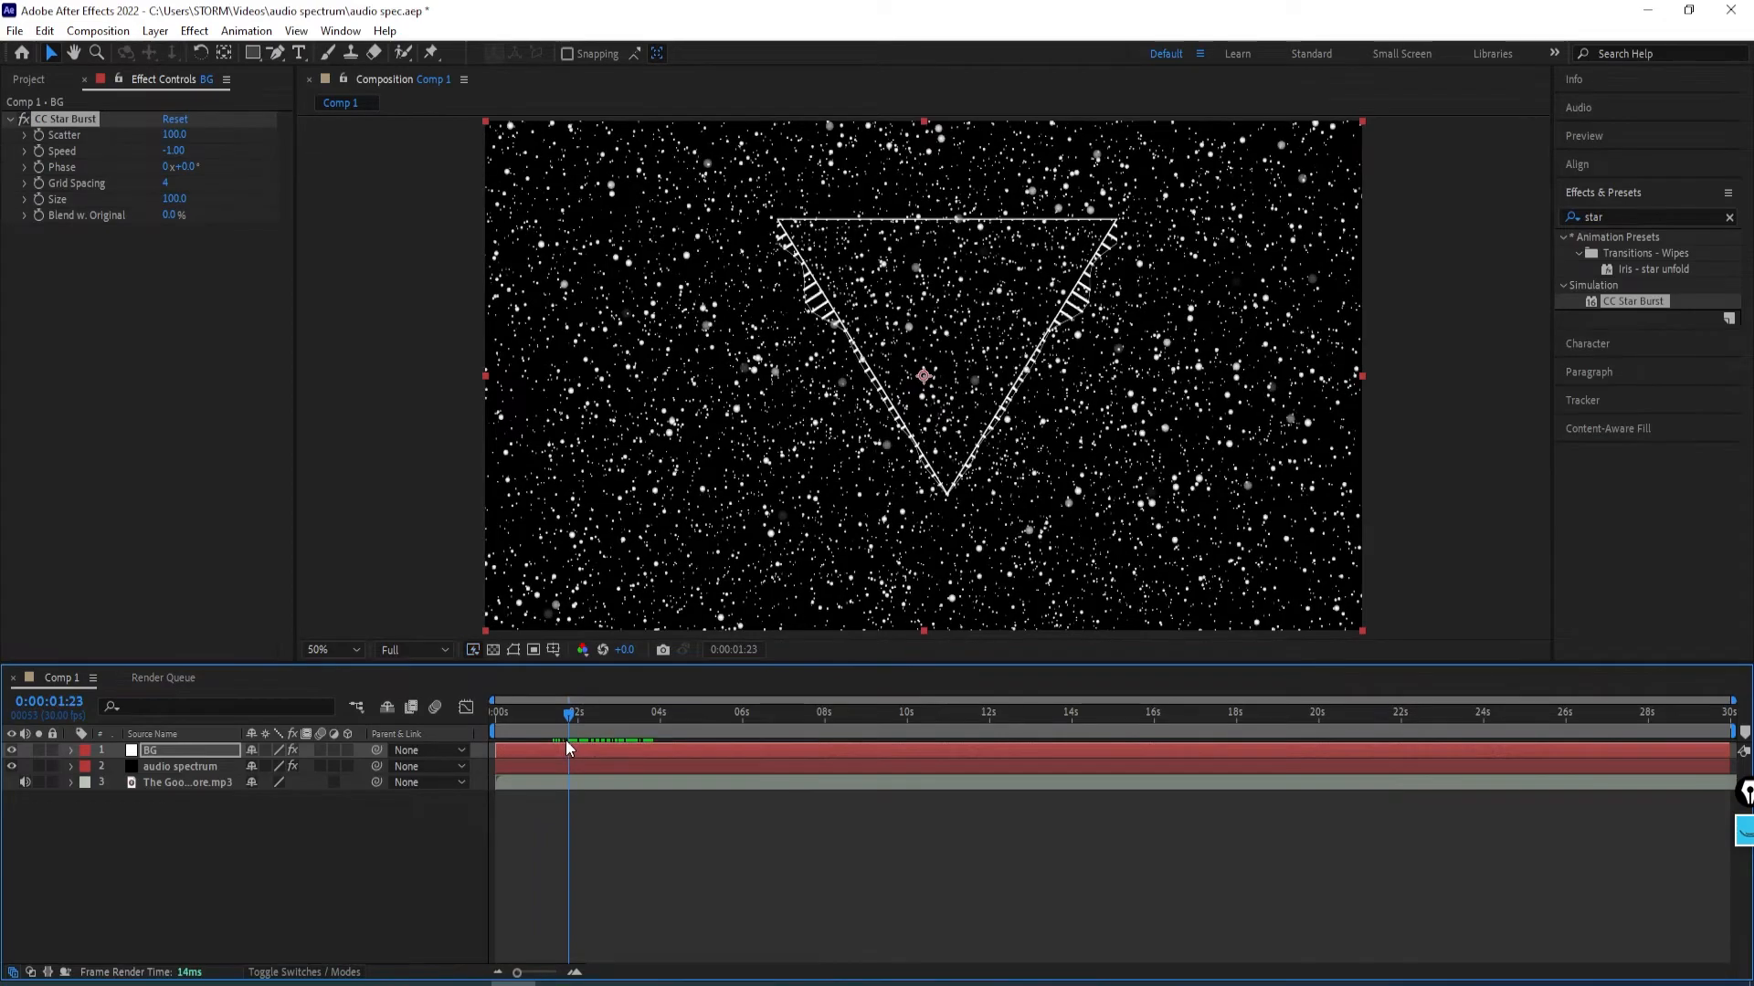
Set the star burst's grid spacing to 20 and its size to 20.
{"action": "left_click", "coordinate": [166, 185]}
{"action": "type", "text": "20"}
{"action": "key", "text": "Return"}
{"action": "left_click", "coordinate": [174, 199]}
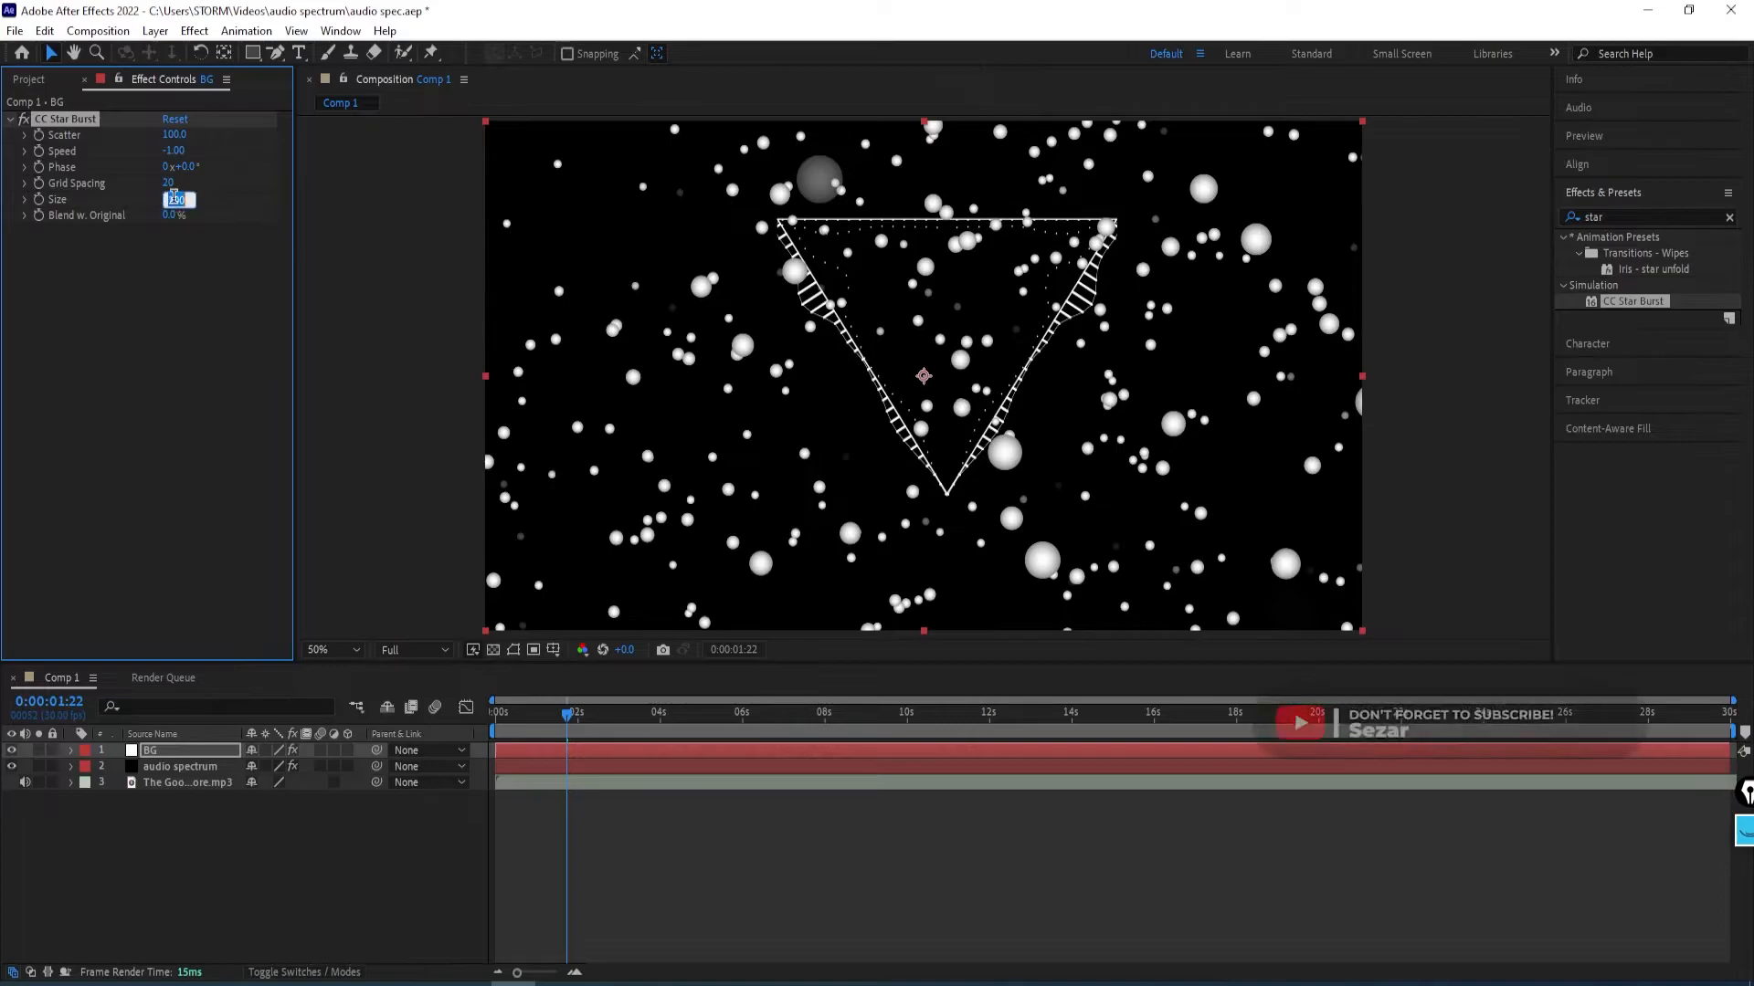
{"action": "type", "text": "20"}
{"action": "key", "text": "Return"}
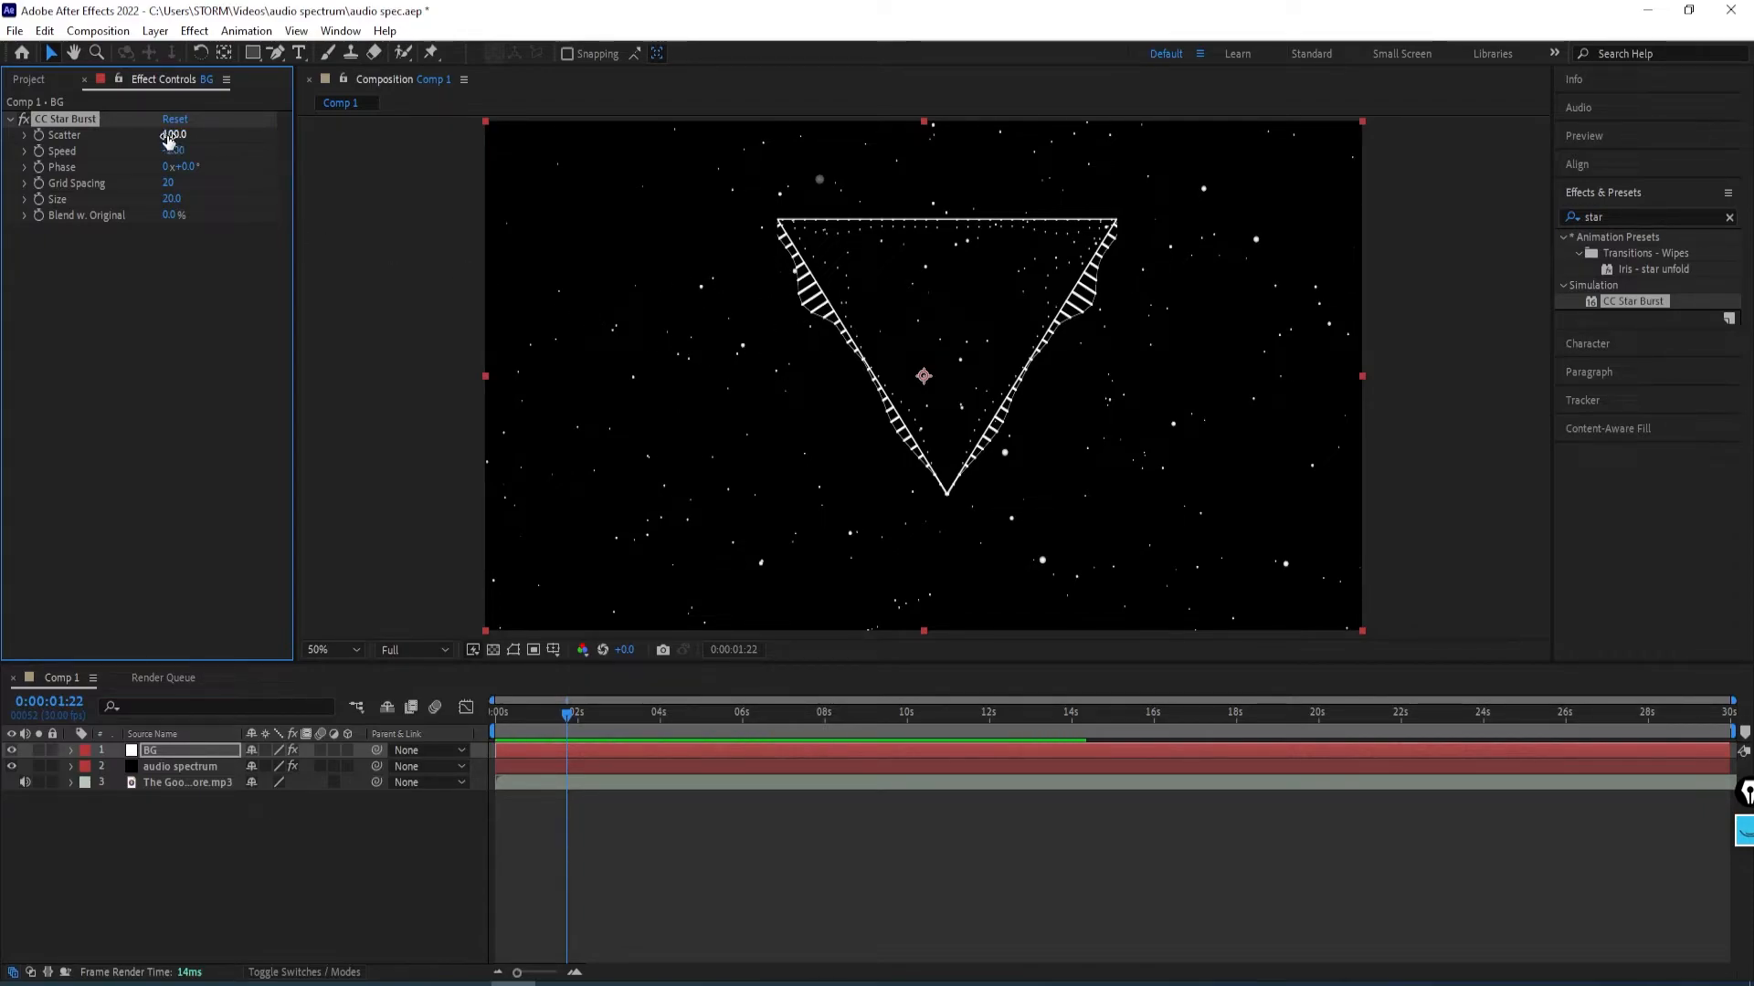
Set the star burst's scatter to 300.
{"action": "left_click_drag", "start_coordinate": [172, 137], "coordinate": [192, 135]}
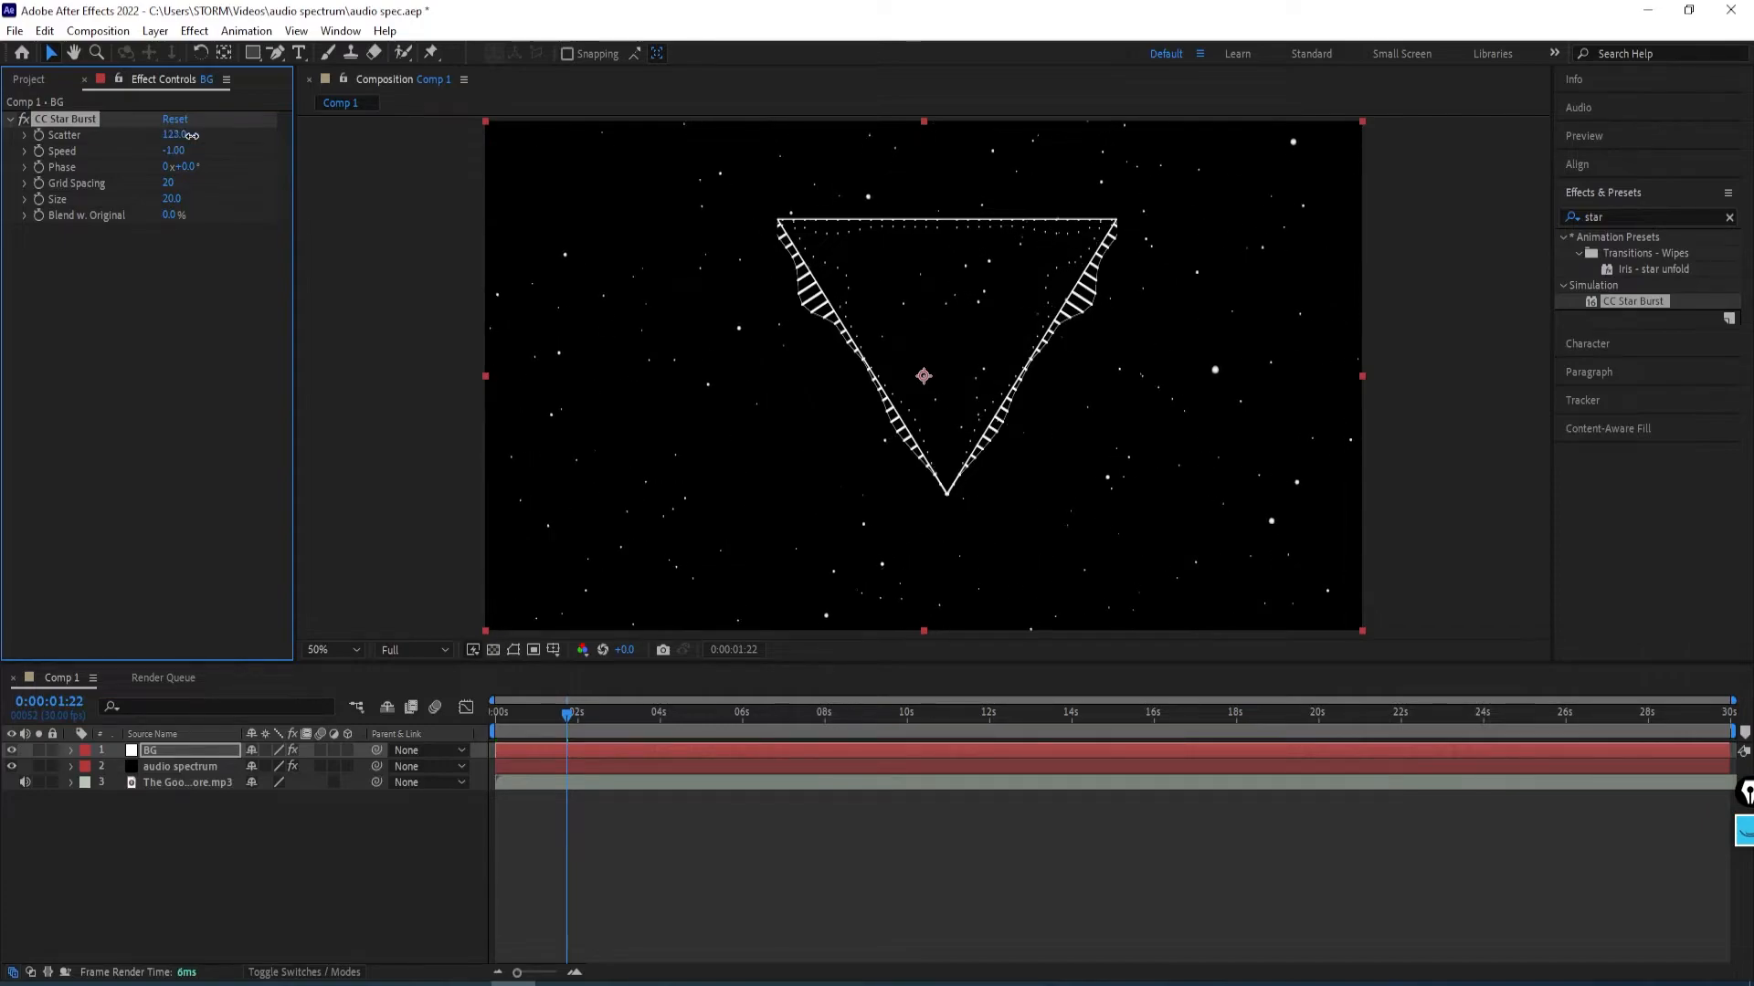
{"action": "left_click", "coordinate": [180, 134]}
{"action": "key", "text": "Return"}
Add the CC Radial Fast Blur effect to the BG layer.
{"action": "double_click", "coordinate": [1612, 217]}
{"action": "type", "text": "radial fas"}
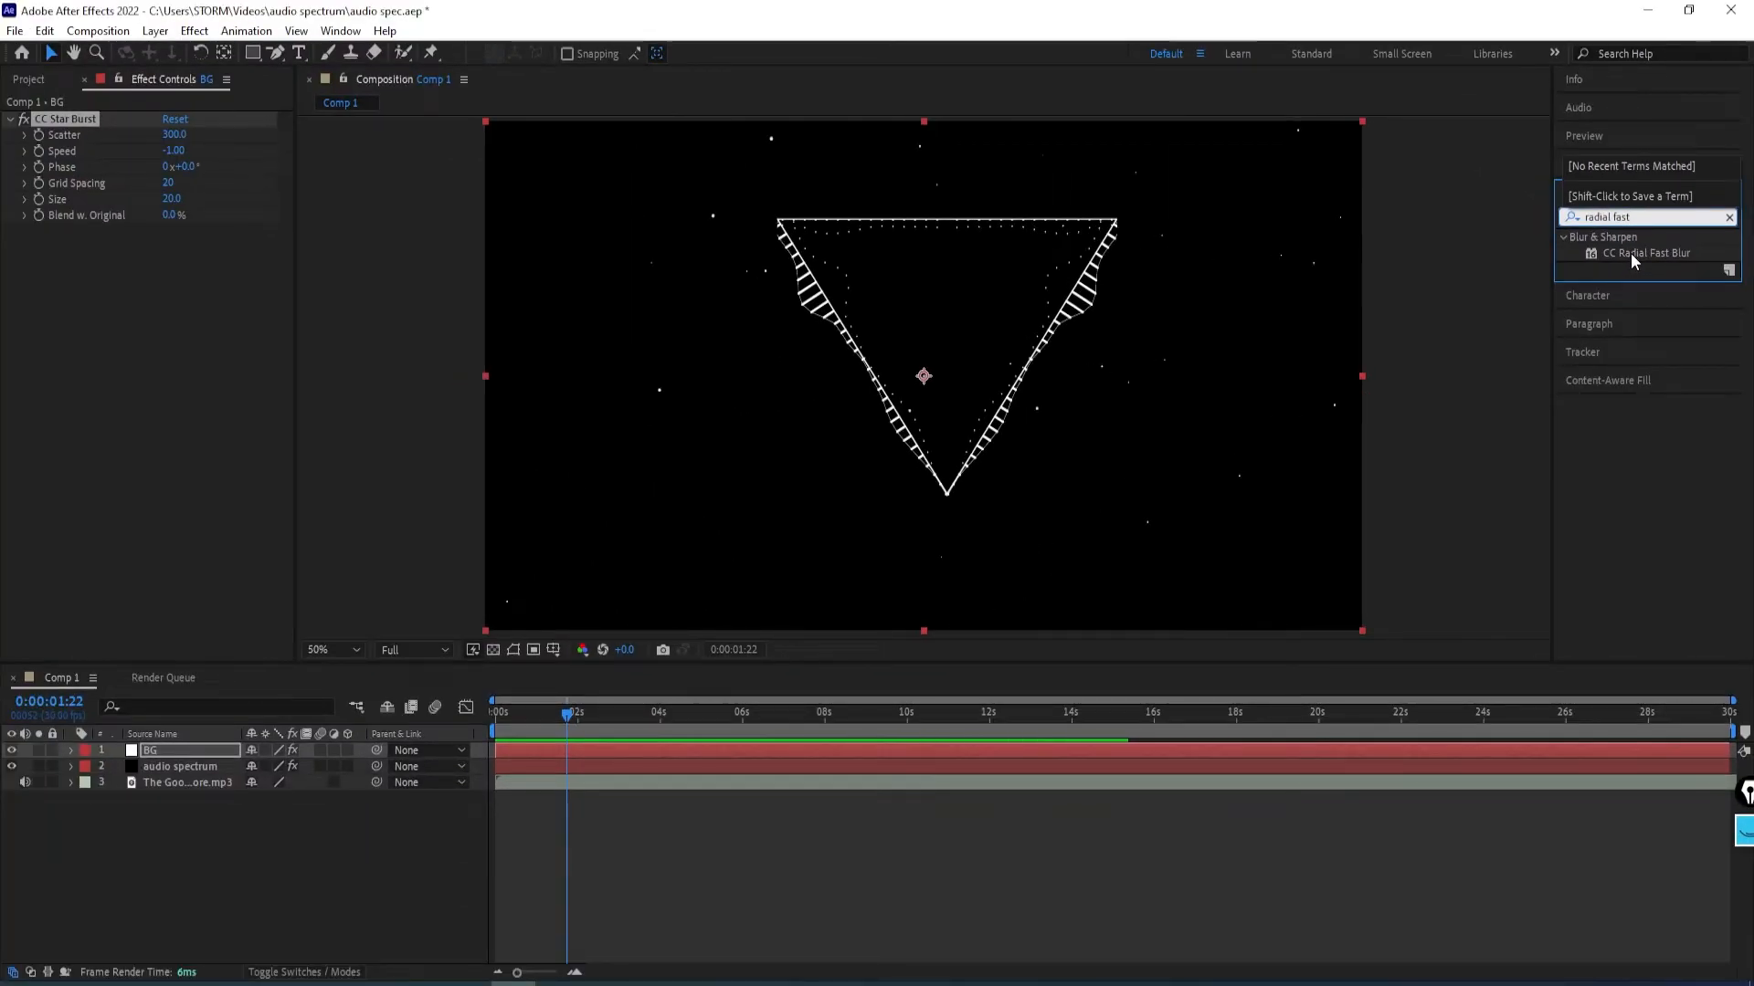
{"action": "double_click", "coordinate": [1631, 254]}
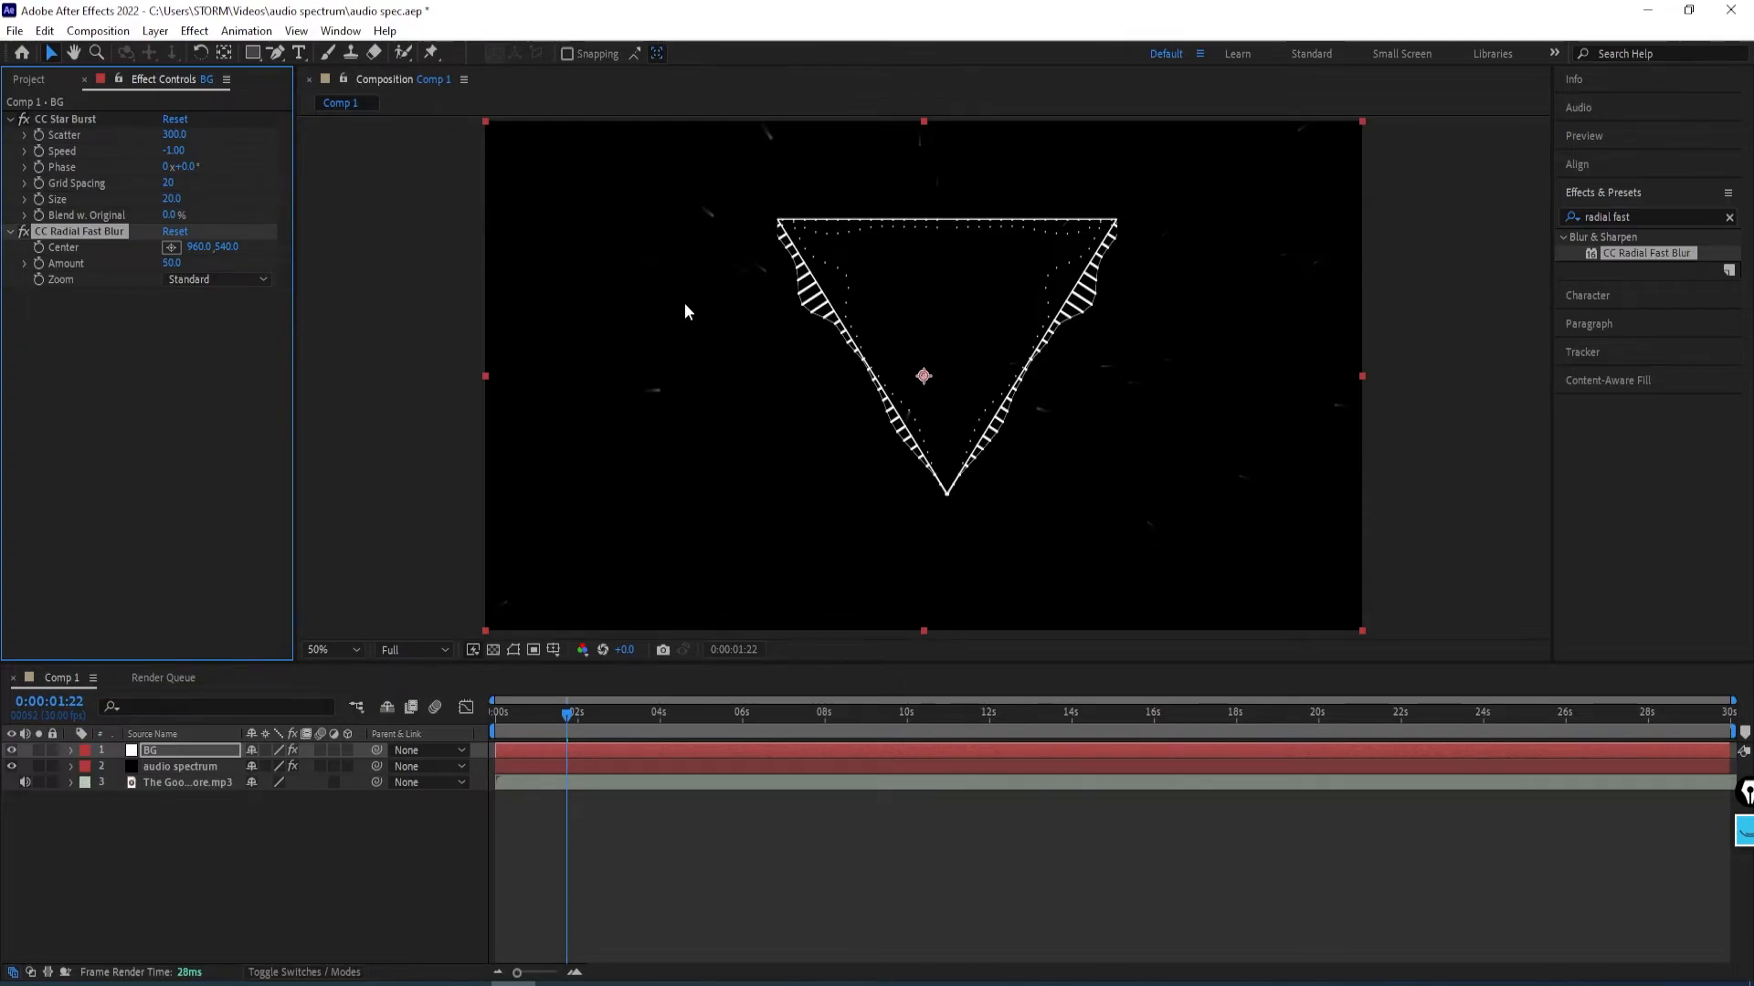
Set the mode of Mask 1 on the audio spectrum layer to None and save the project.
{"action": "left_click", "coordinate": [178, 768]}
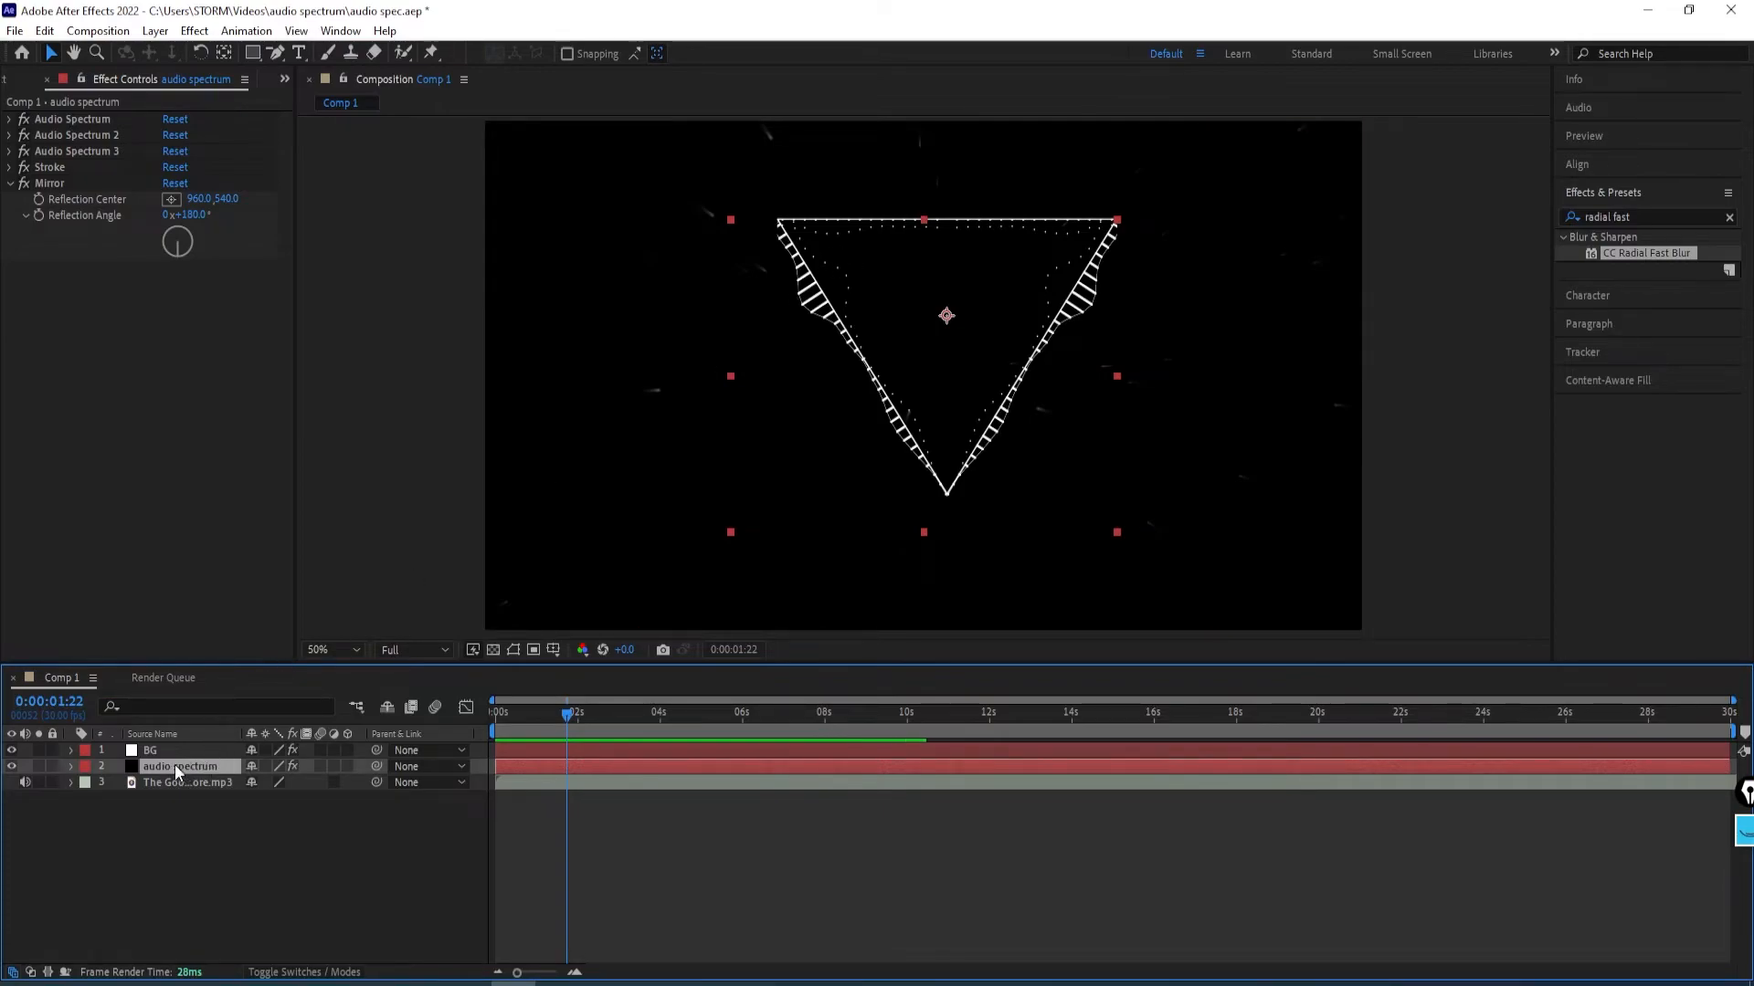
{"action": "key", "text": "m"}
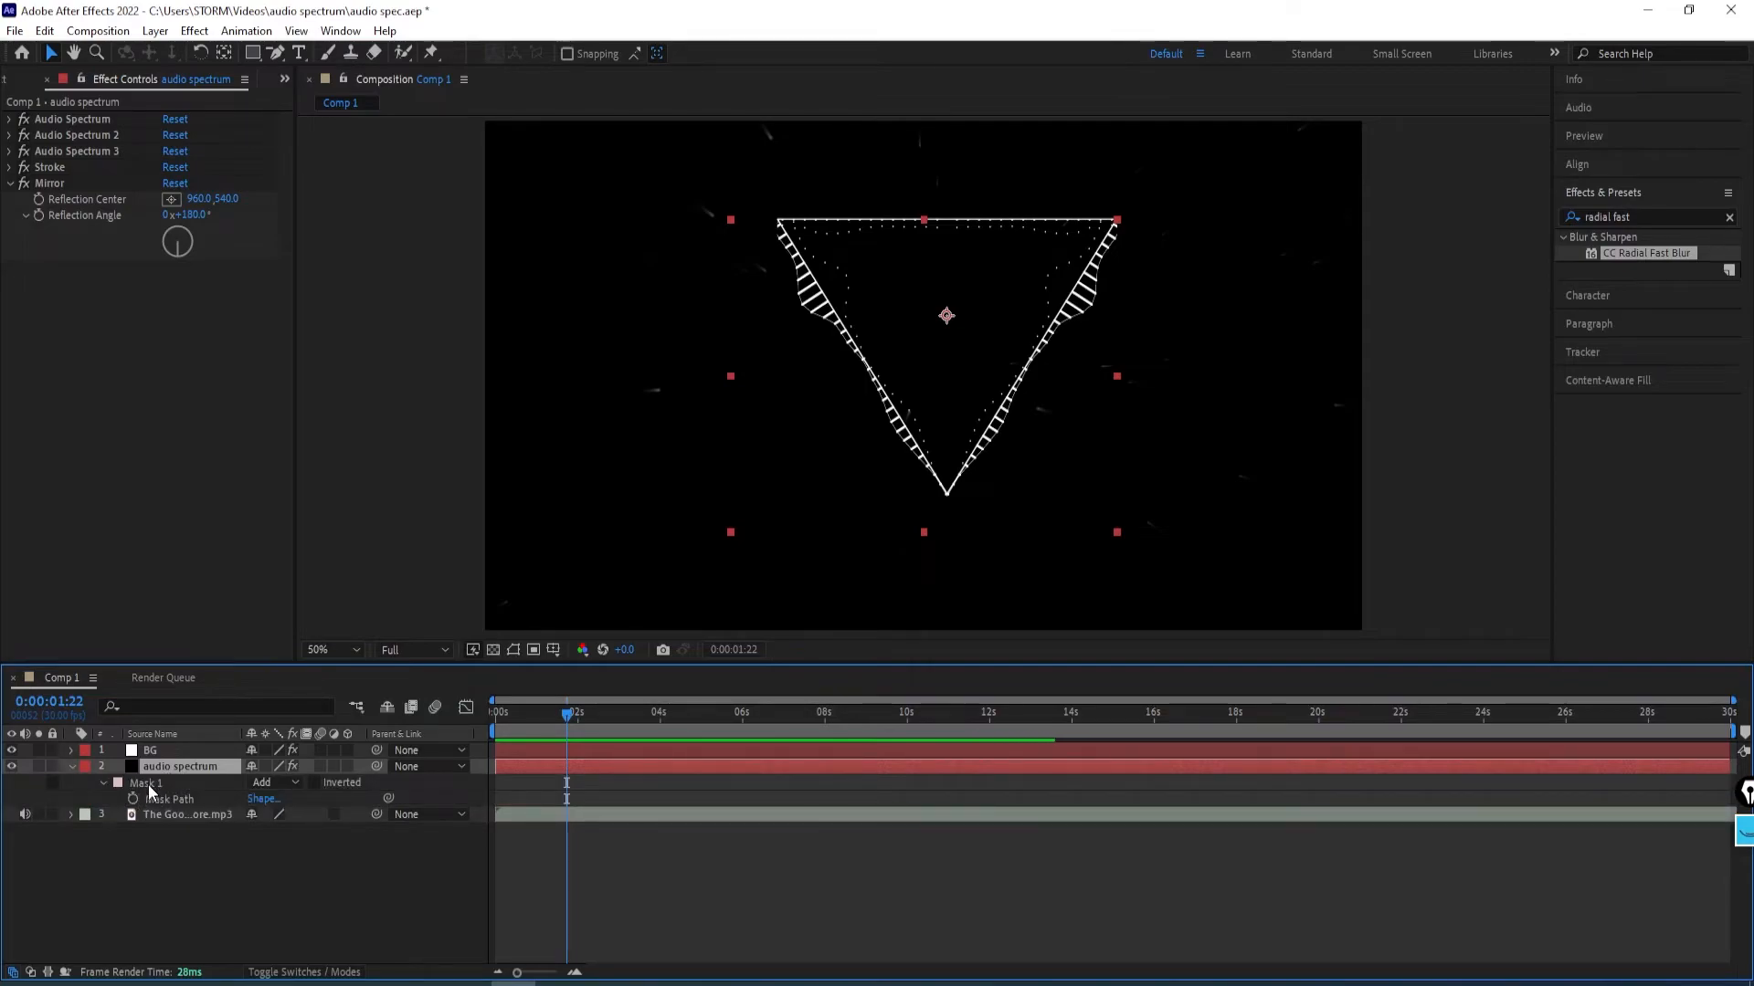
{"action": "left_click", "coordinate": [155, 785]}
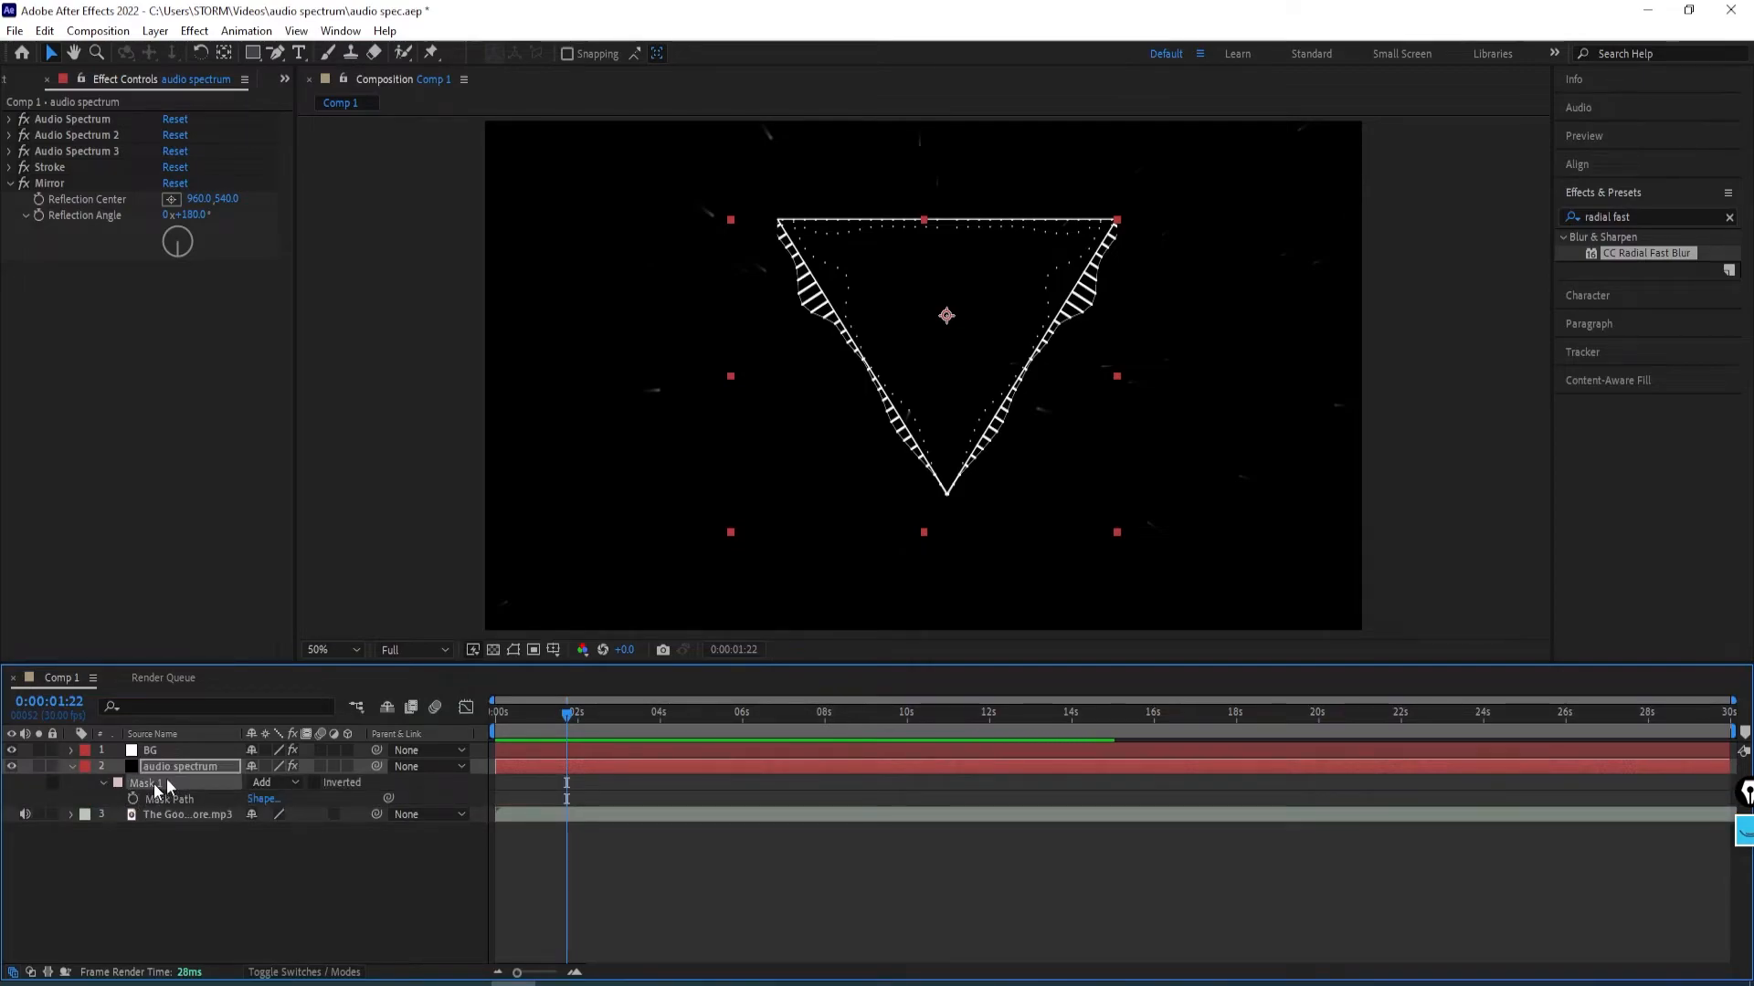
{"action": "left_click", "coordinate": [275, 782]}
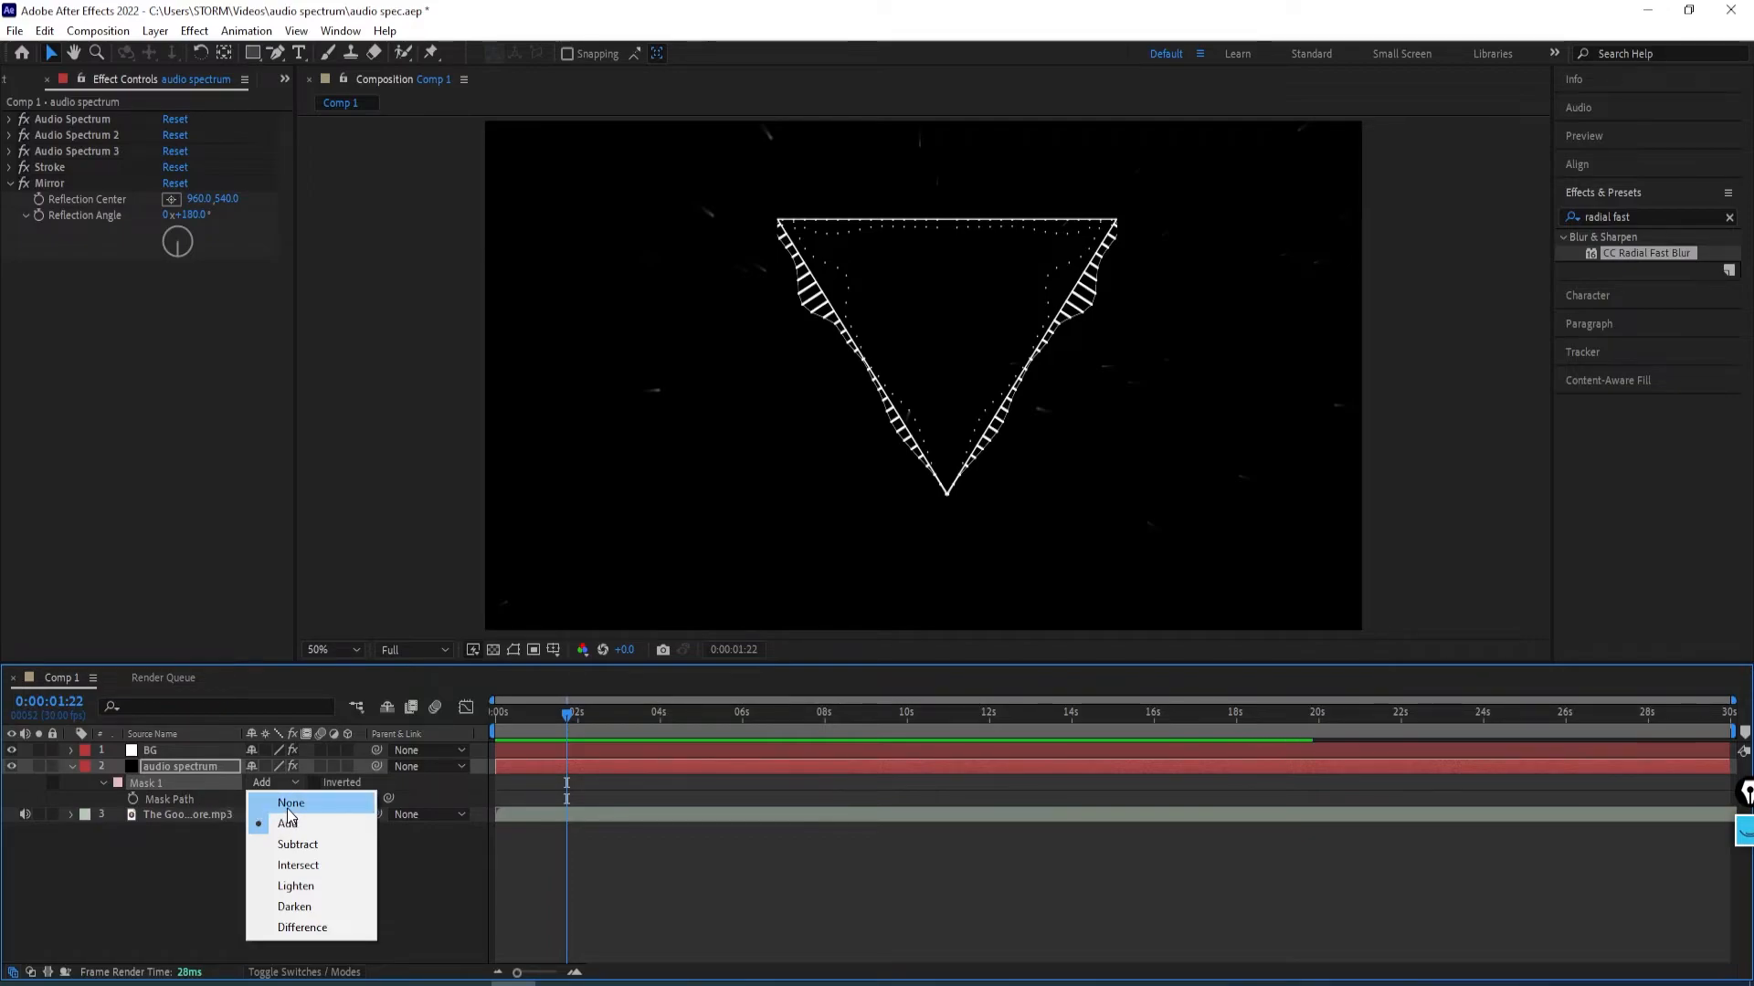
{"action": "left_click", "coordinate": [291, 804]}
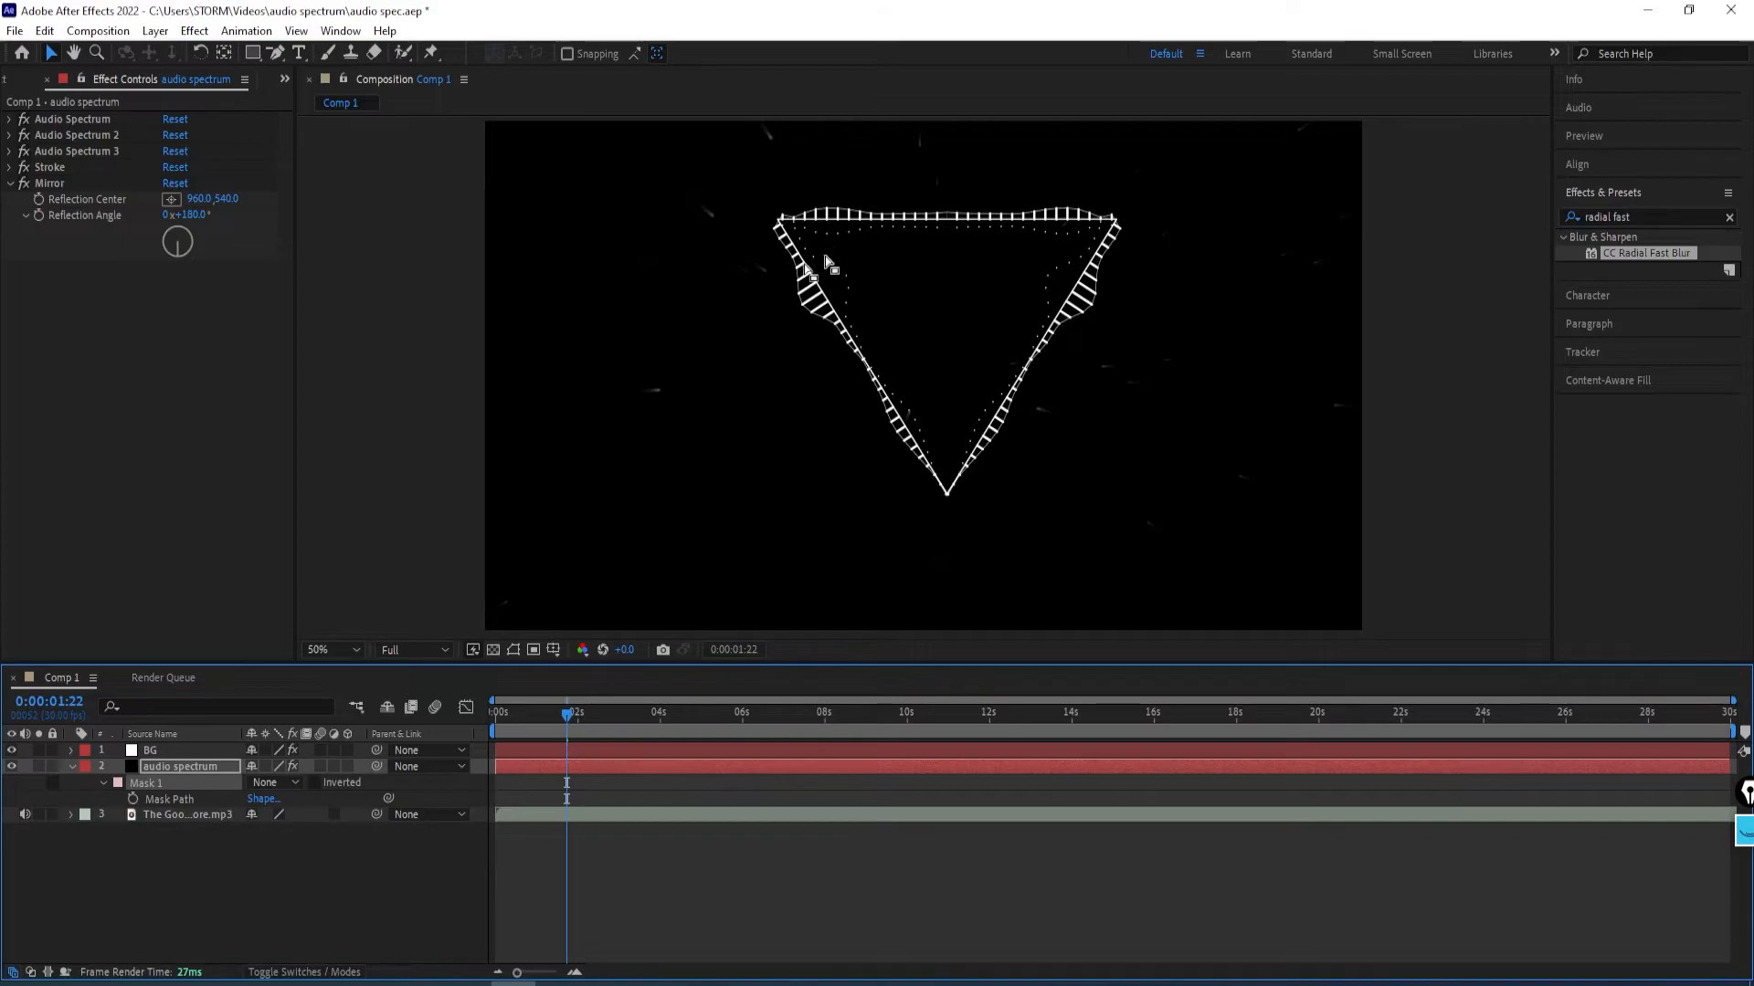
{"action": "key", "text": "ctrl+s"}
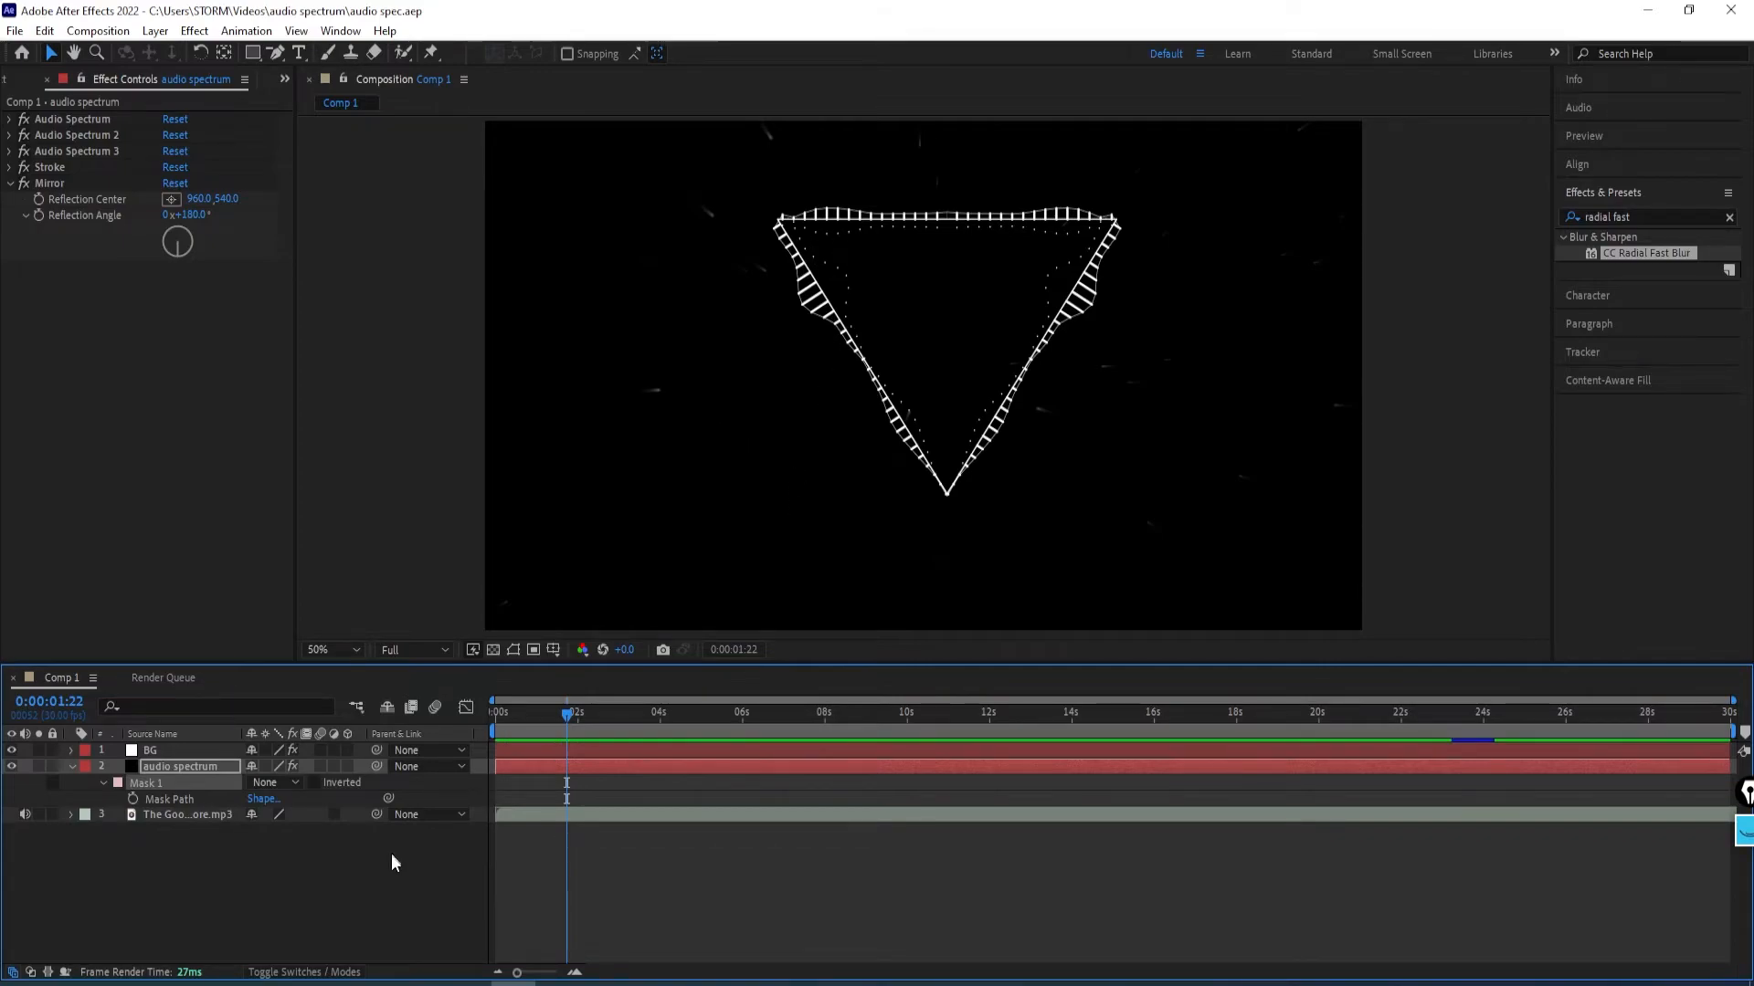
Add the Glow effect to the audio spectrum layer with a glow threshold of 20%.
{"action": "left_click", "coordinate": [1656, 217]}
{"action": "type", "text": "glow"}
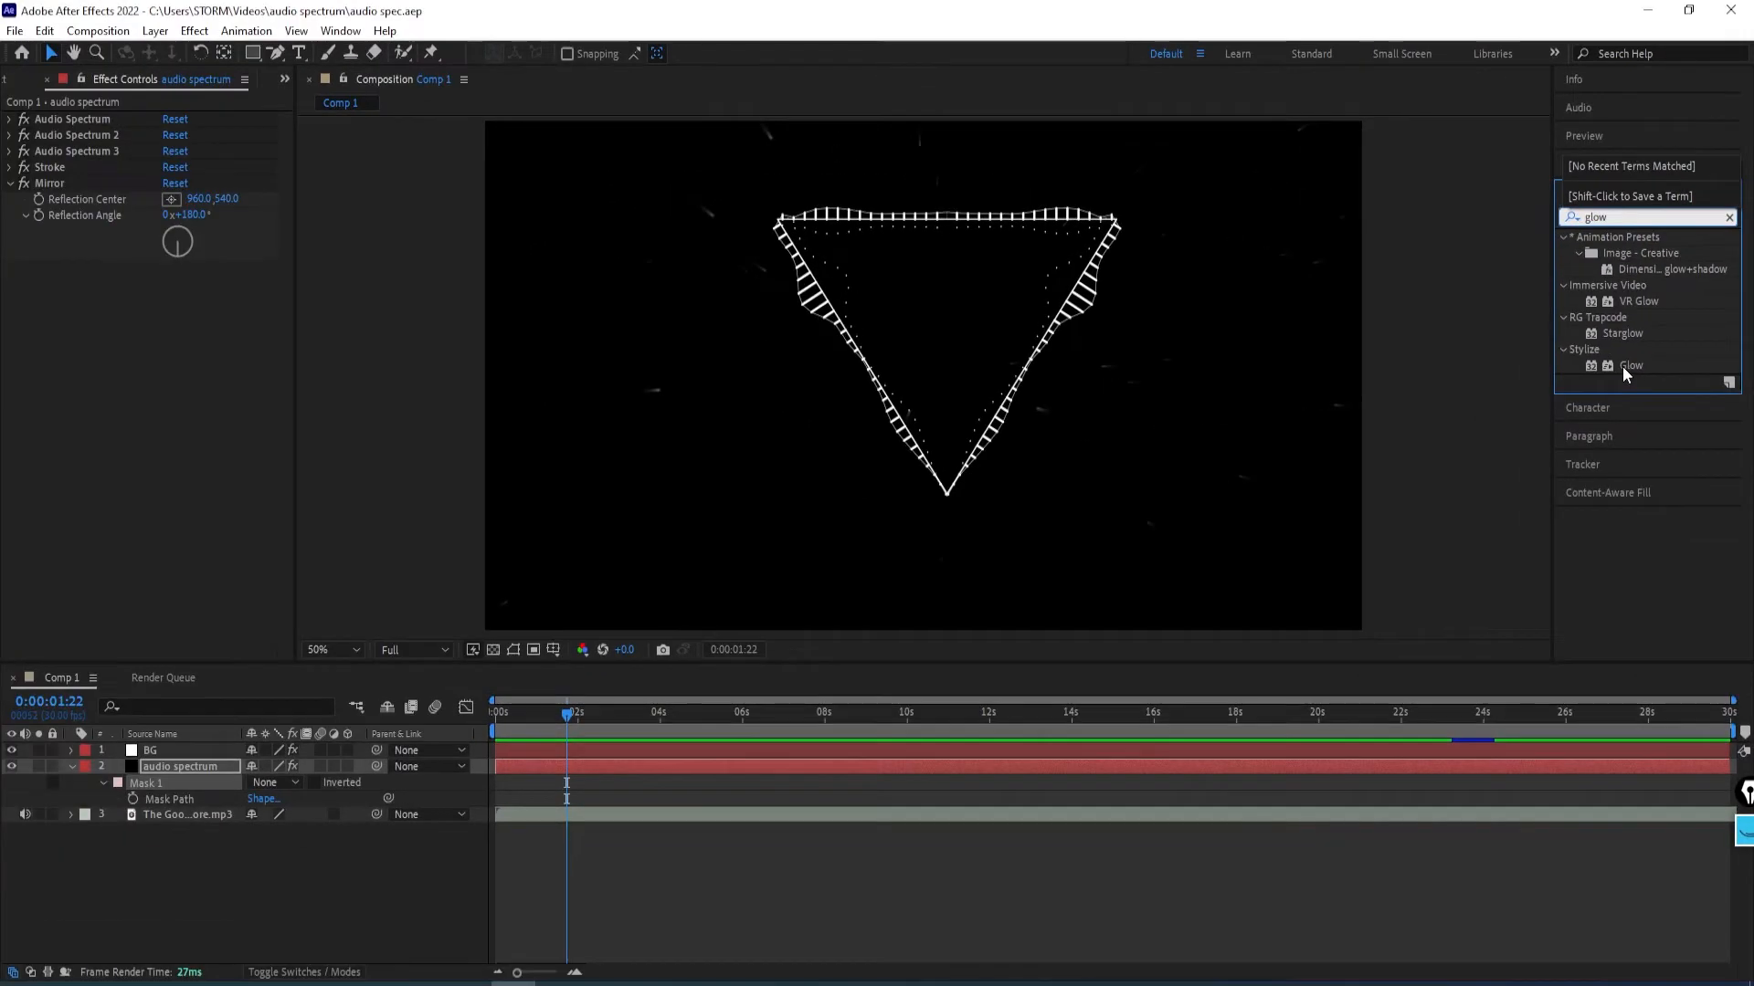
{"action": "left_click", "coordinate": [1622, 366]}
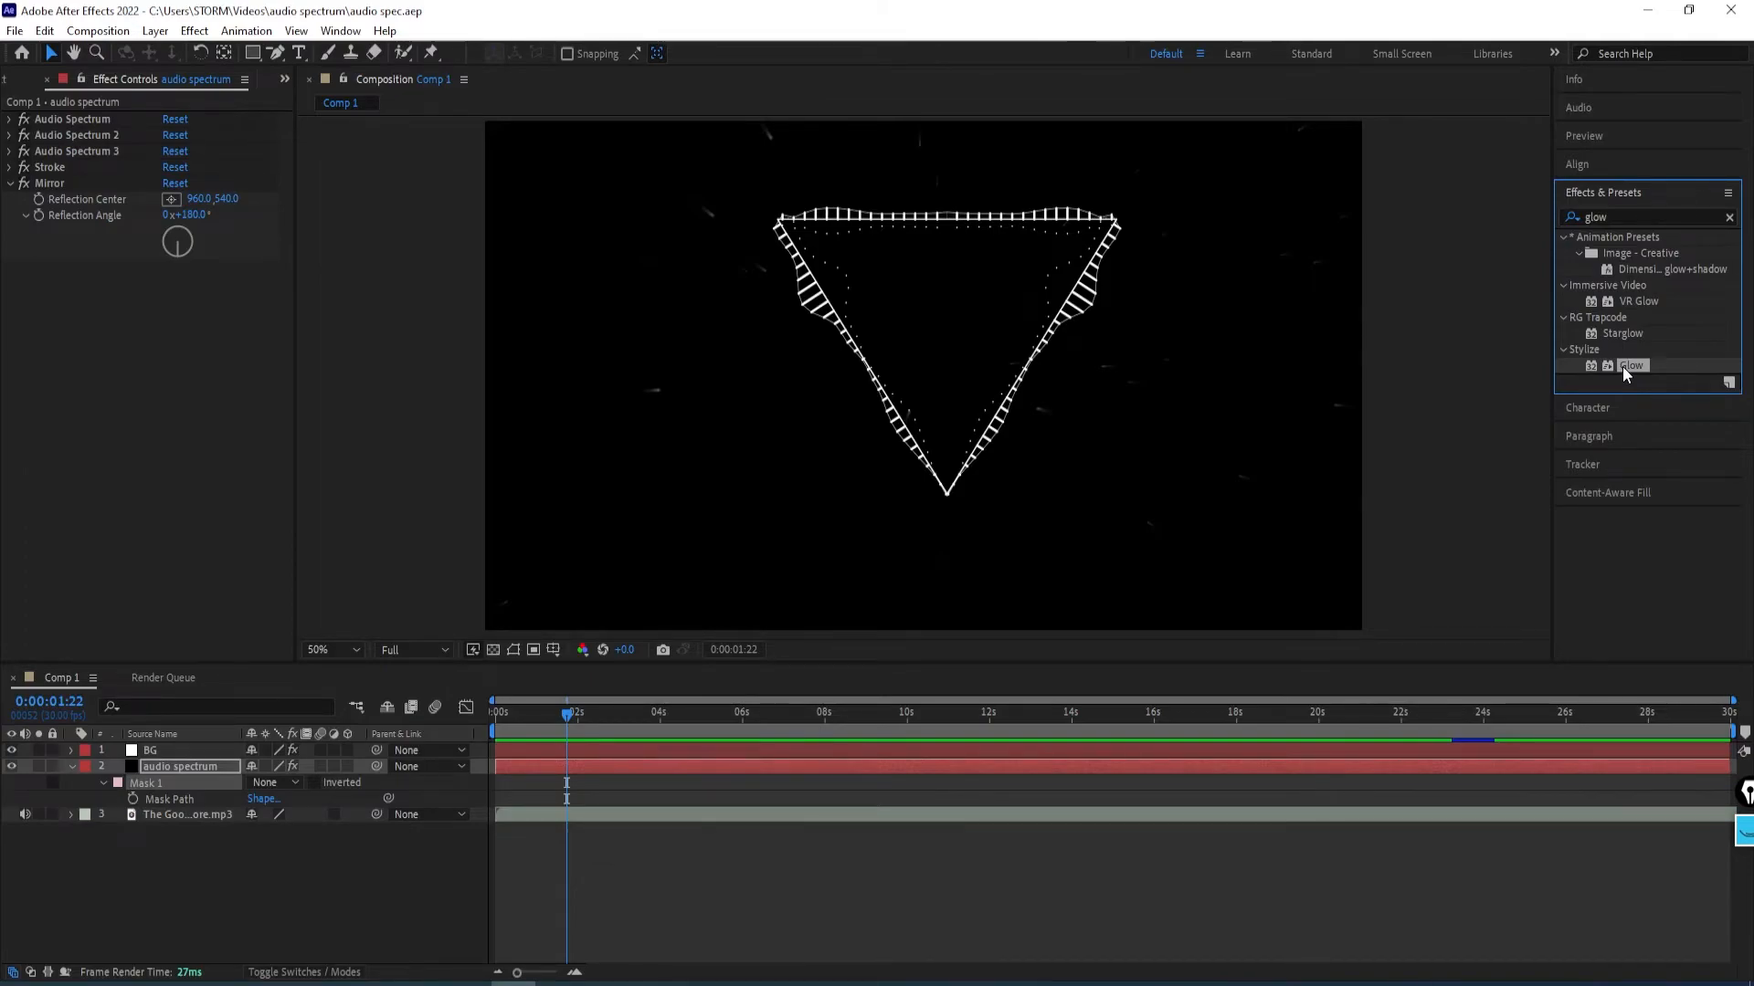
{"action": "double_click", "coordinate": [1622, 366]}
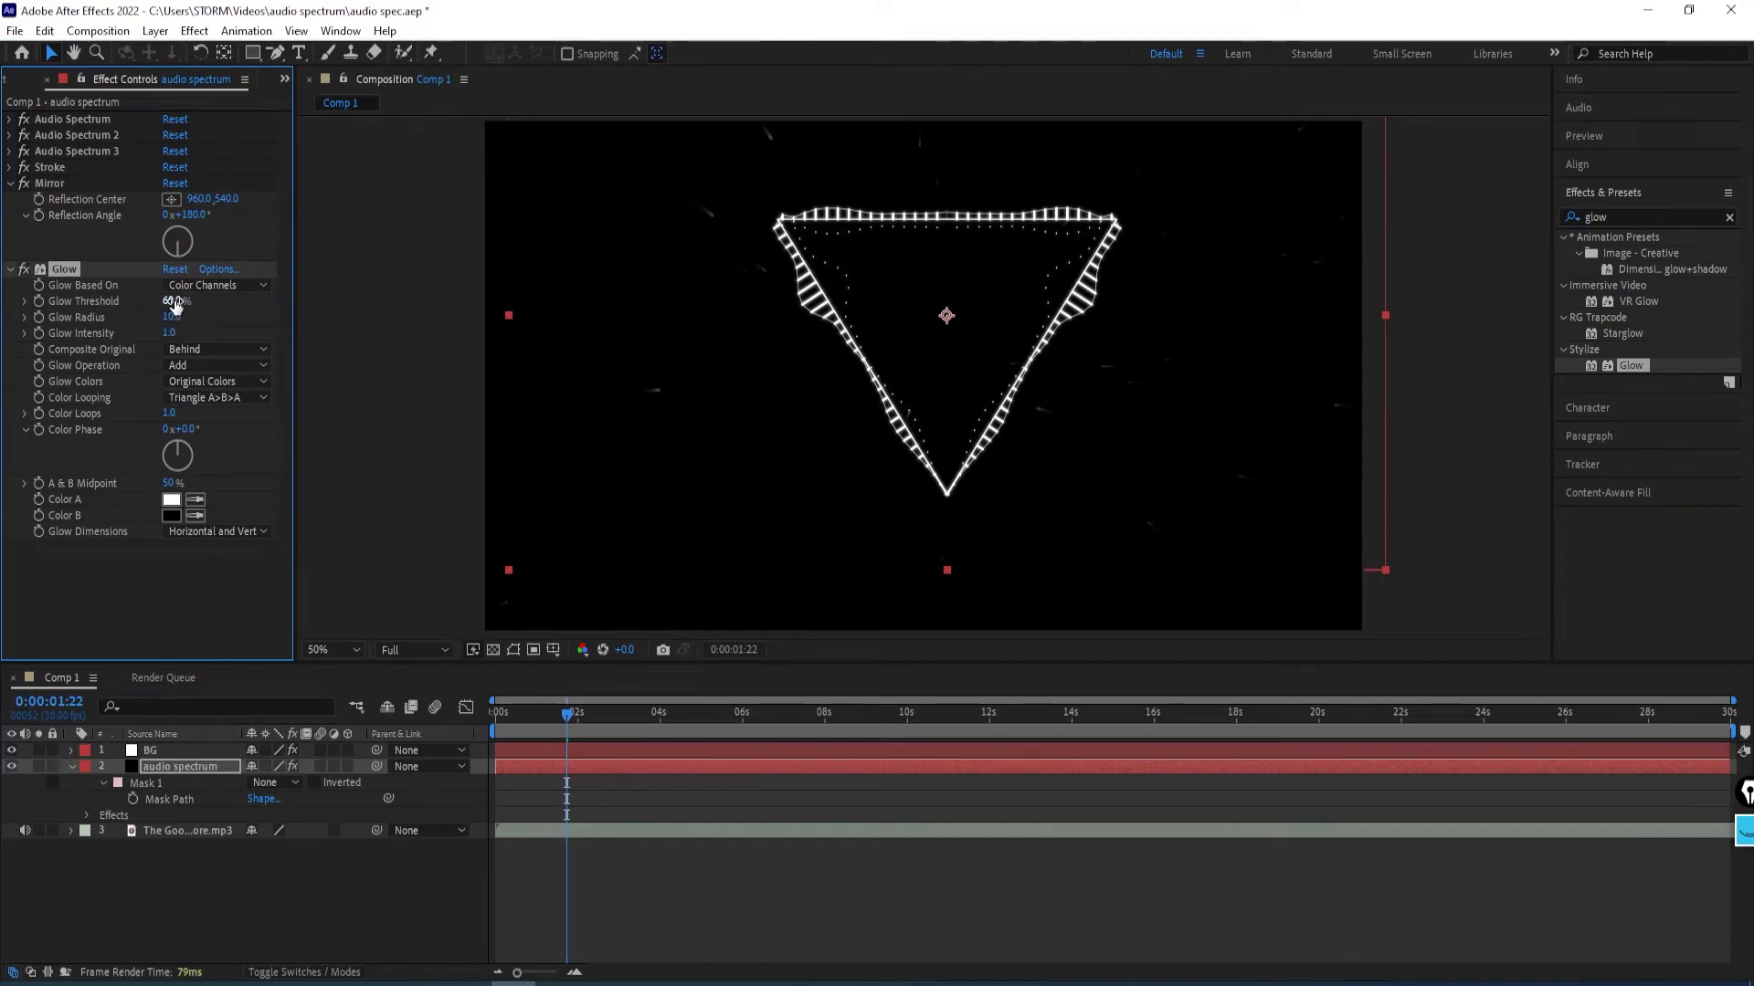
{"action": "left_click_drag", "start_coordinate": [176, 305], "coordinate": [176, 305]}
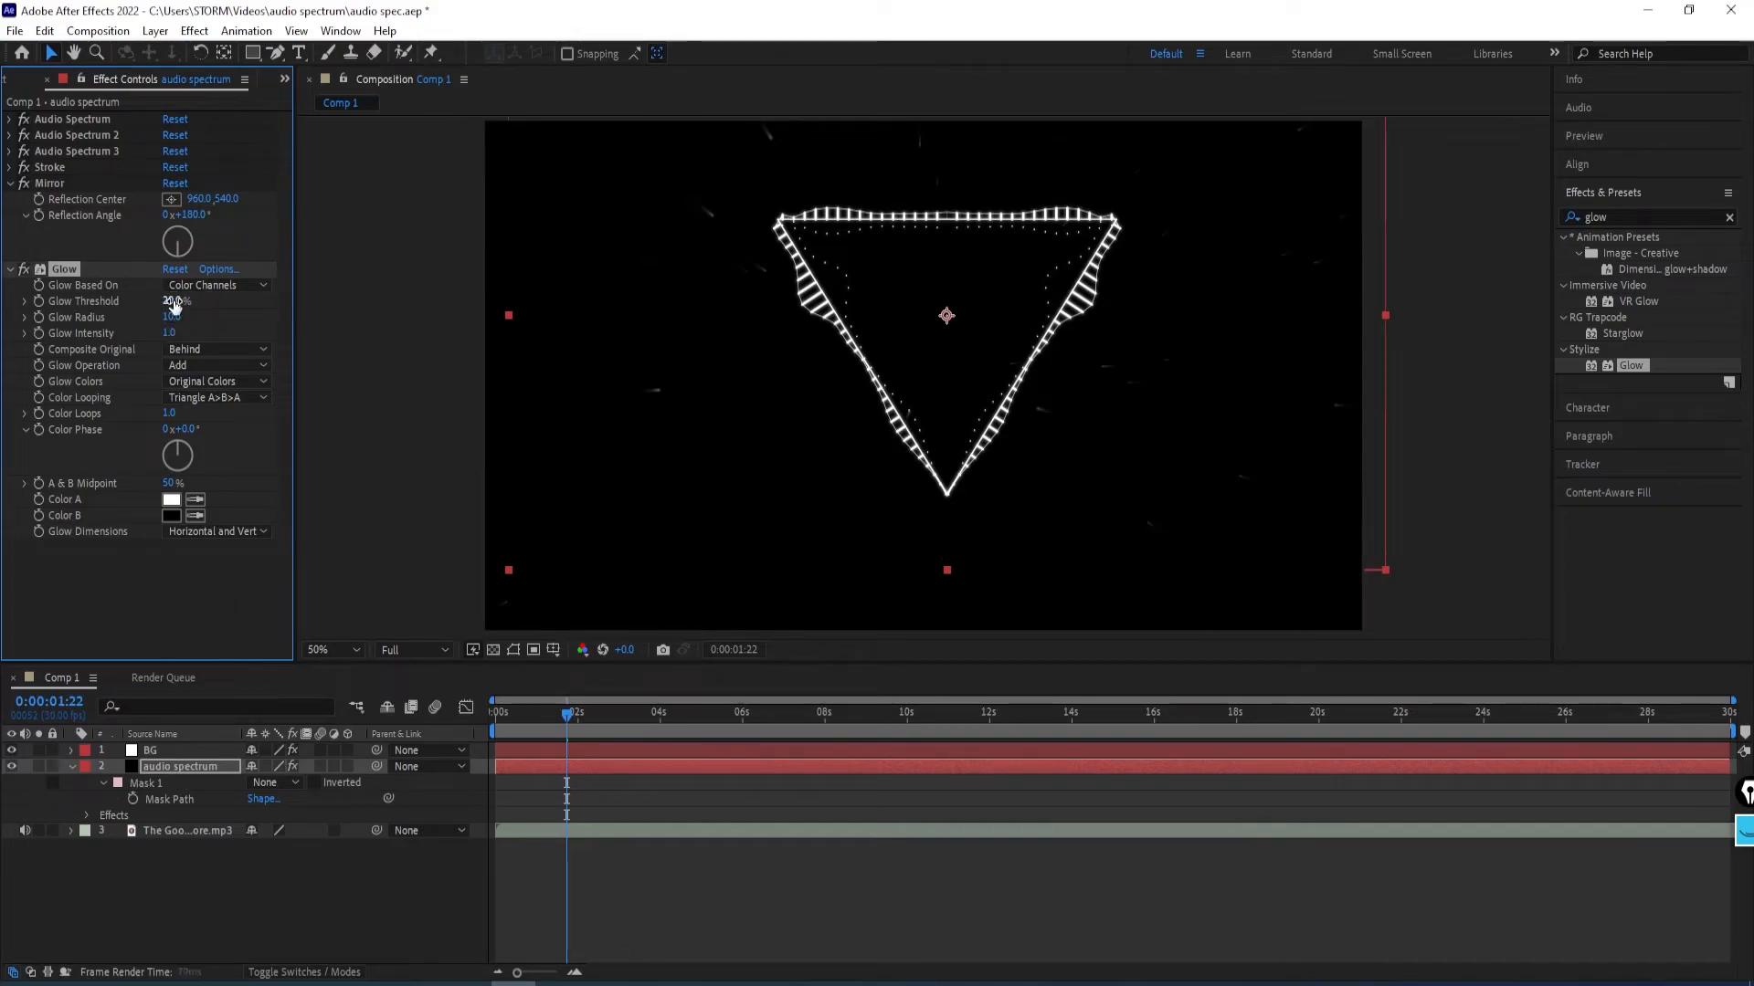
{"action": "left_click", "coordinate": [11, 183]}
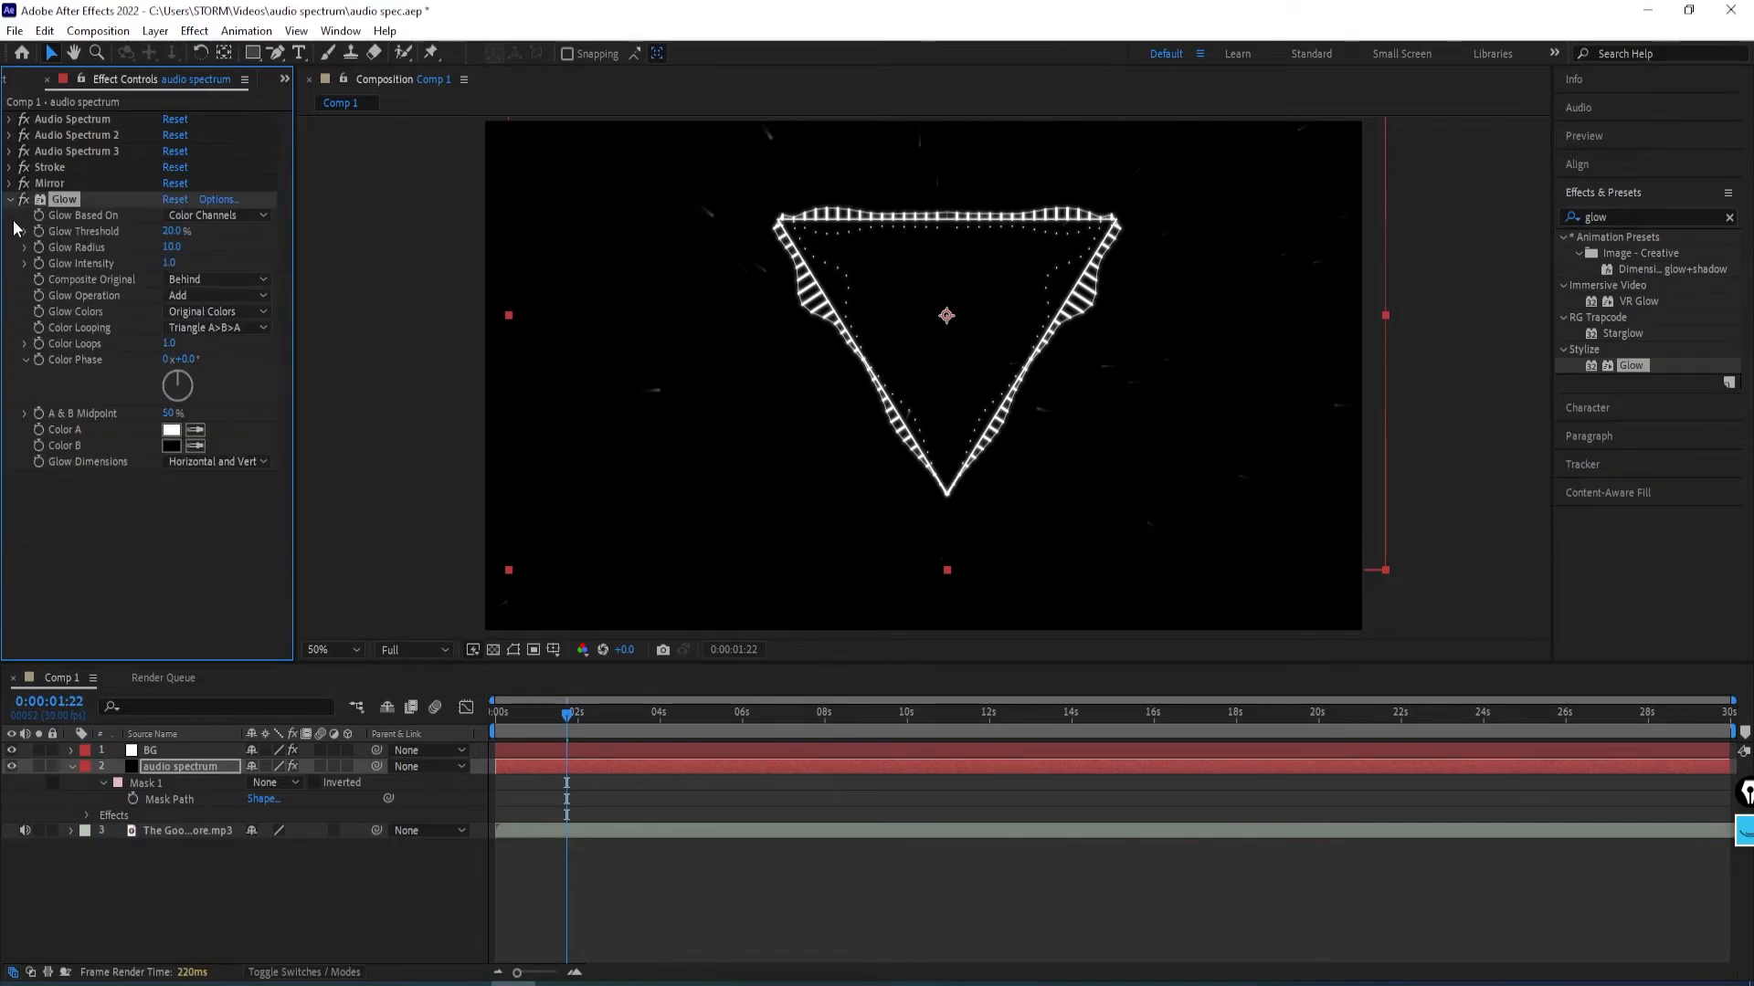
{"action": "left_click", "coordinate": [10, 199]}
Duplicate the Glow effect and set the copy's glow radius to 100 and glow intensity to 0.5.
{"action": "key", "text": "ctrl+d"}
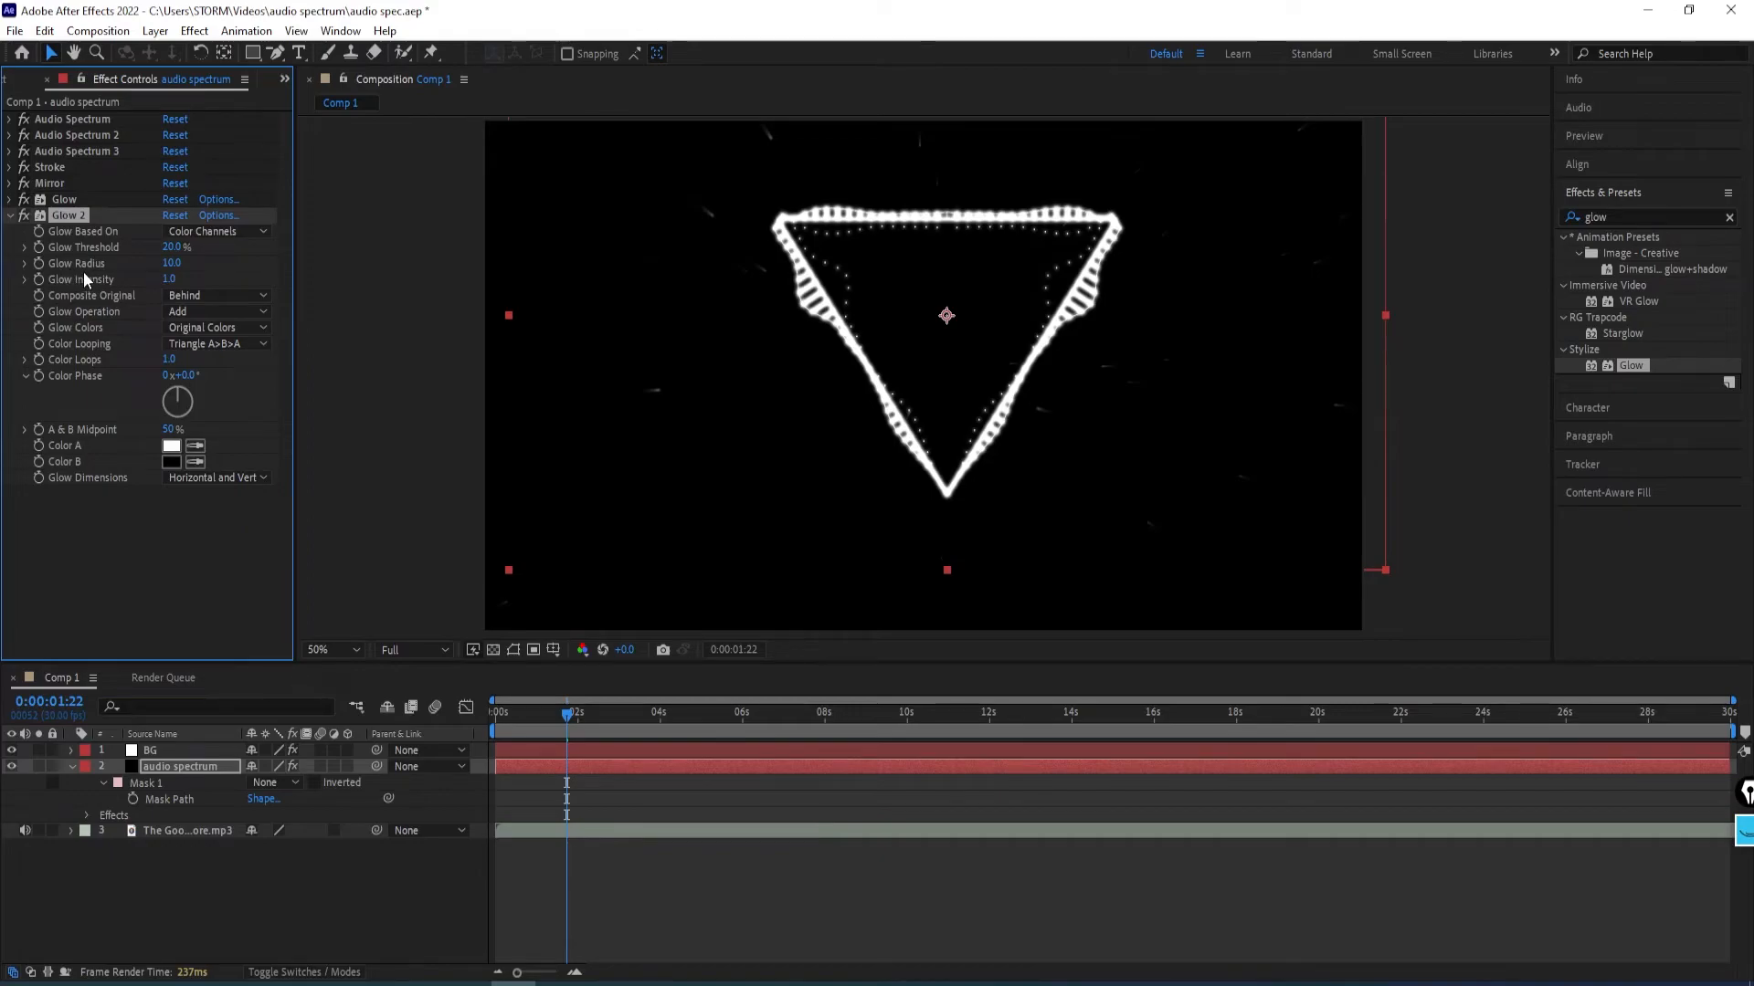
{"action": "left_click", "coordinate": [172, 263]}
{"action": "type", "text": "100"}
{"action": "key", "text": "Return"}
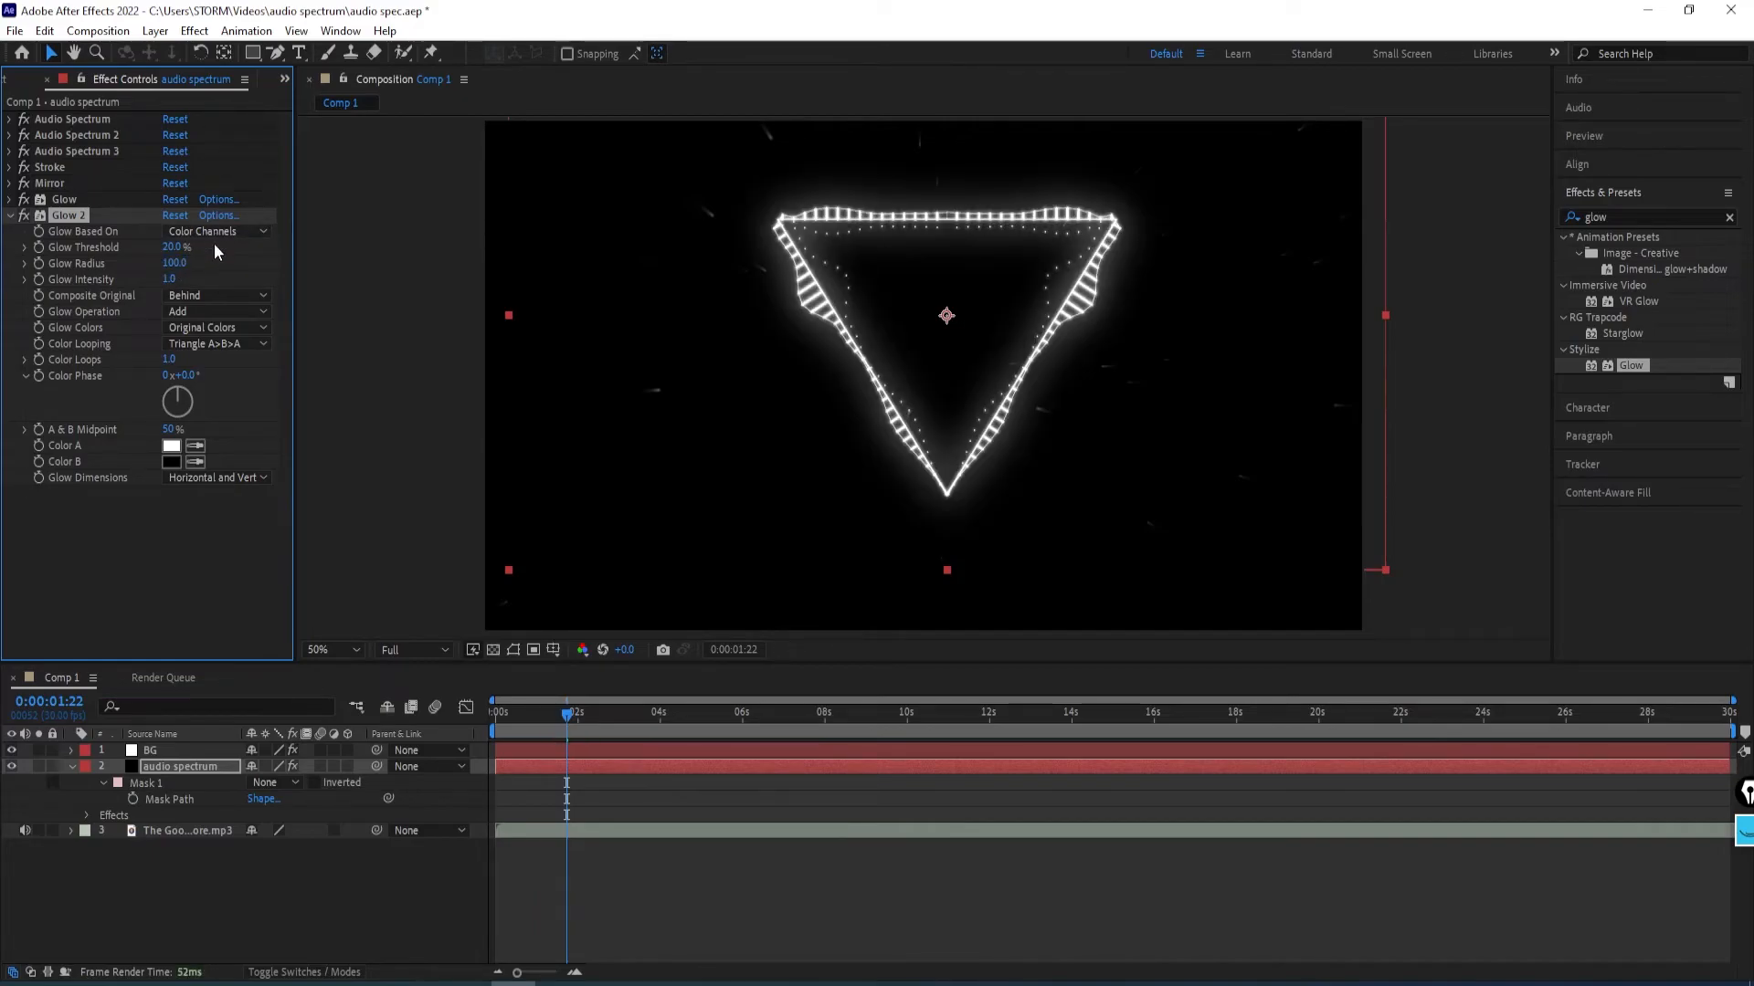
{"action": "left_click", "coordinate": [169, 280]}
{"action": "key", "text": "Return"}
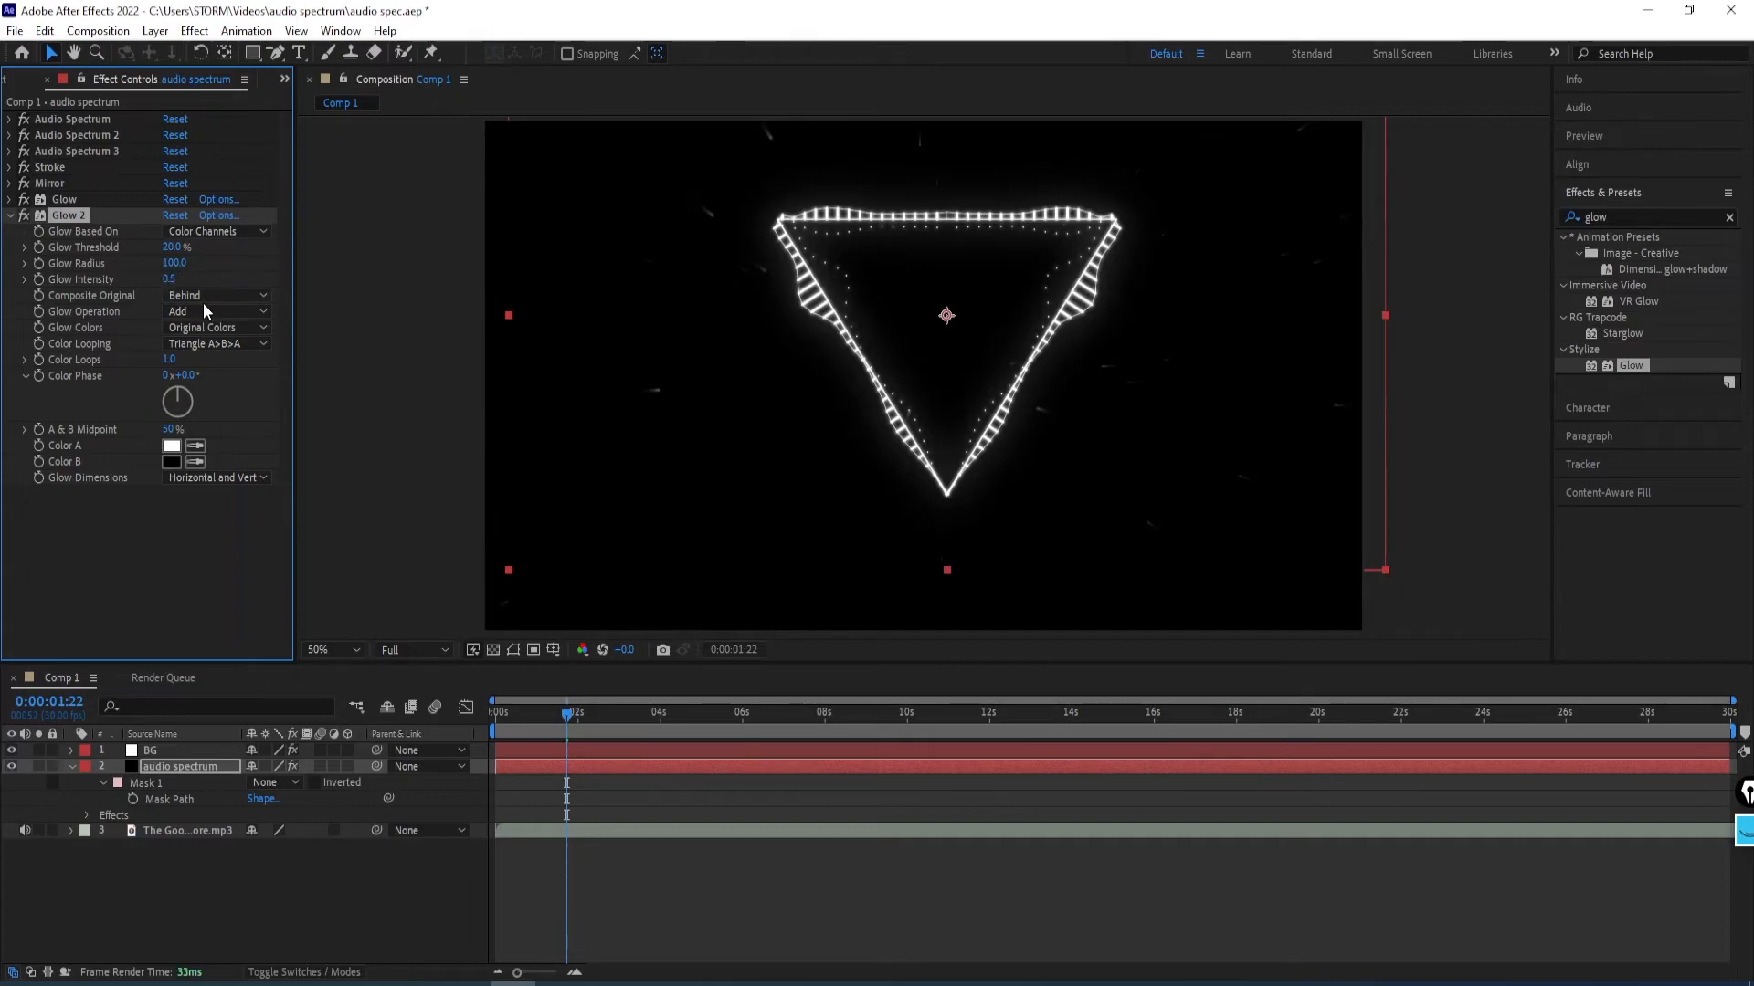
{"action": "left_click", "coordinate": [11, 219]}
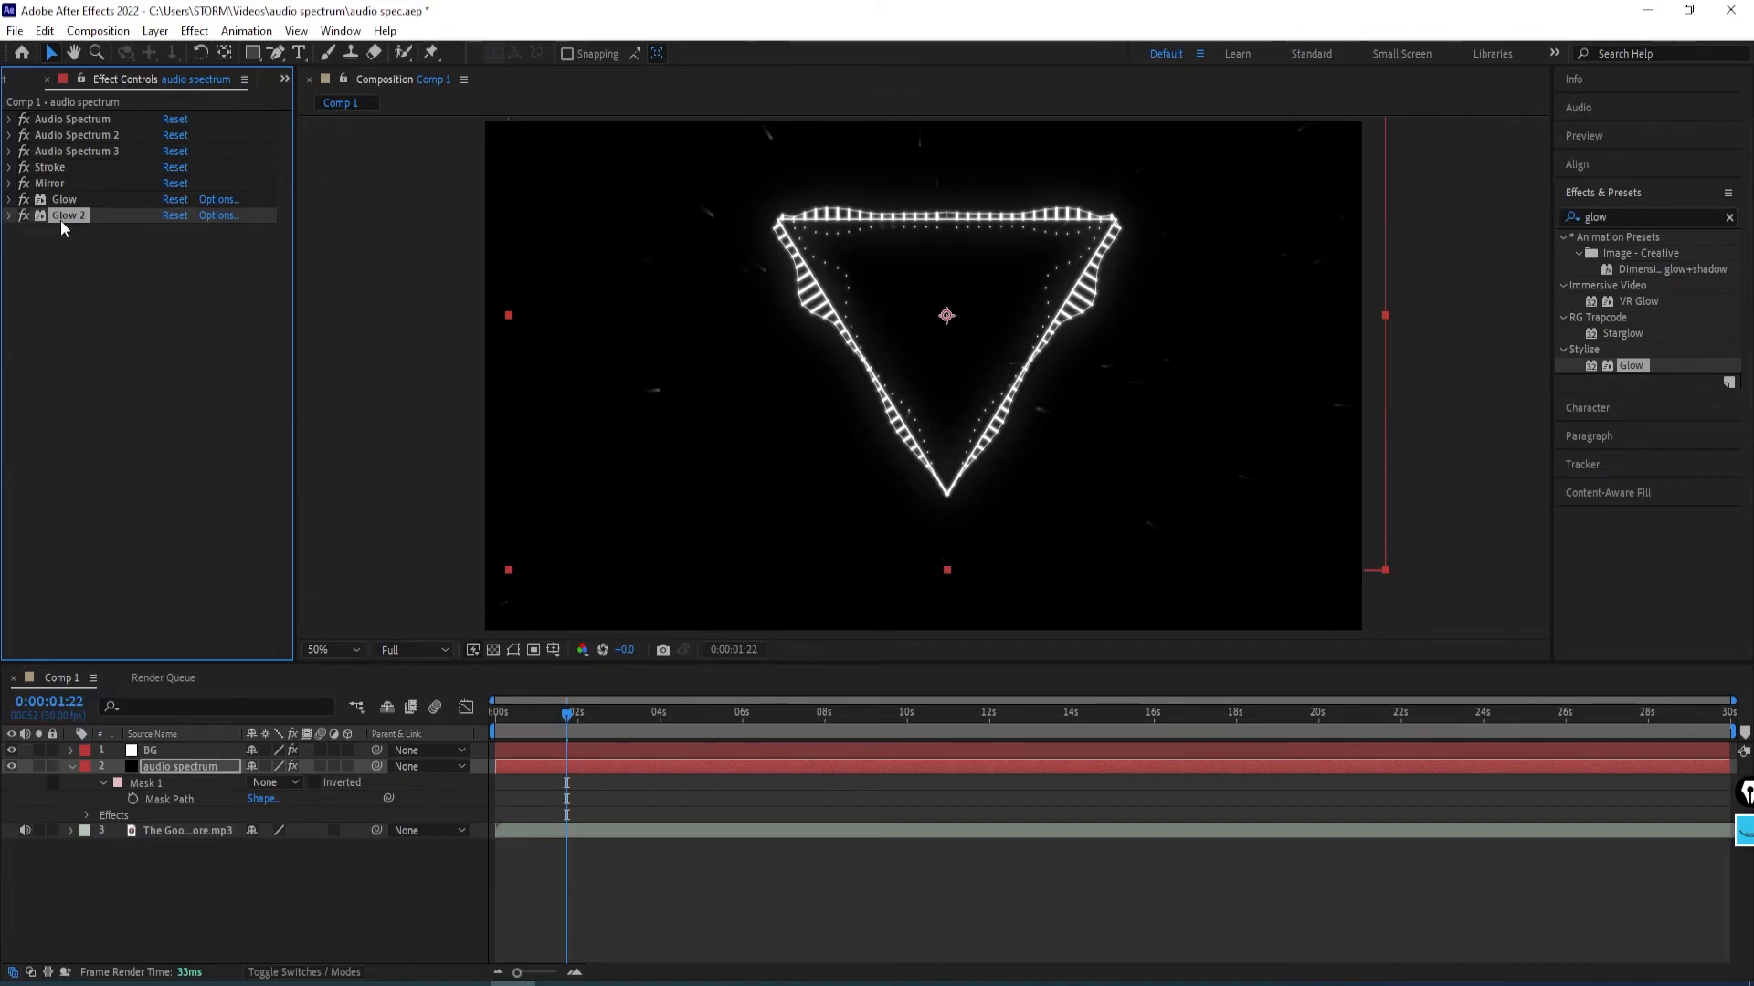
Duplicate the second Glow effect and set the new copy's glow radius to 300.
{"action": "key", "text": "ctrl+d"}
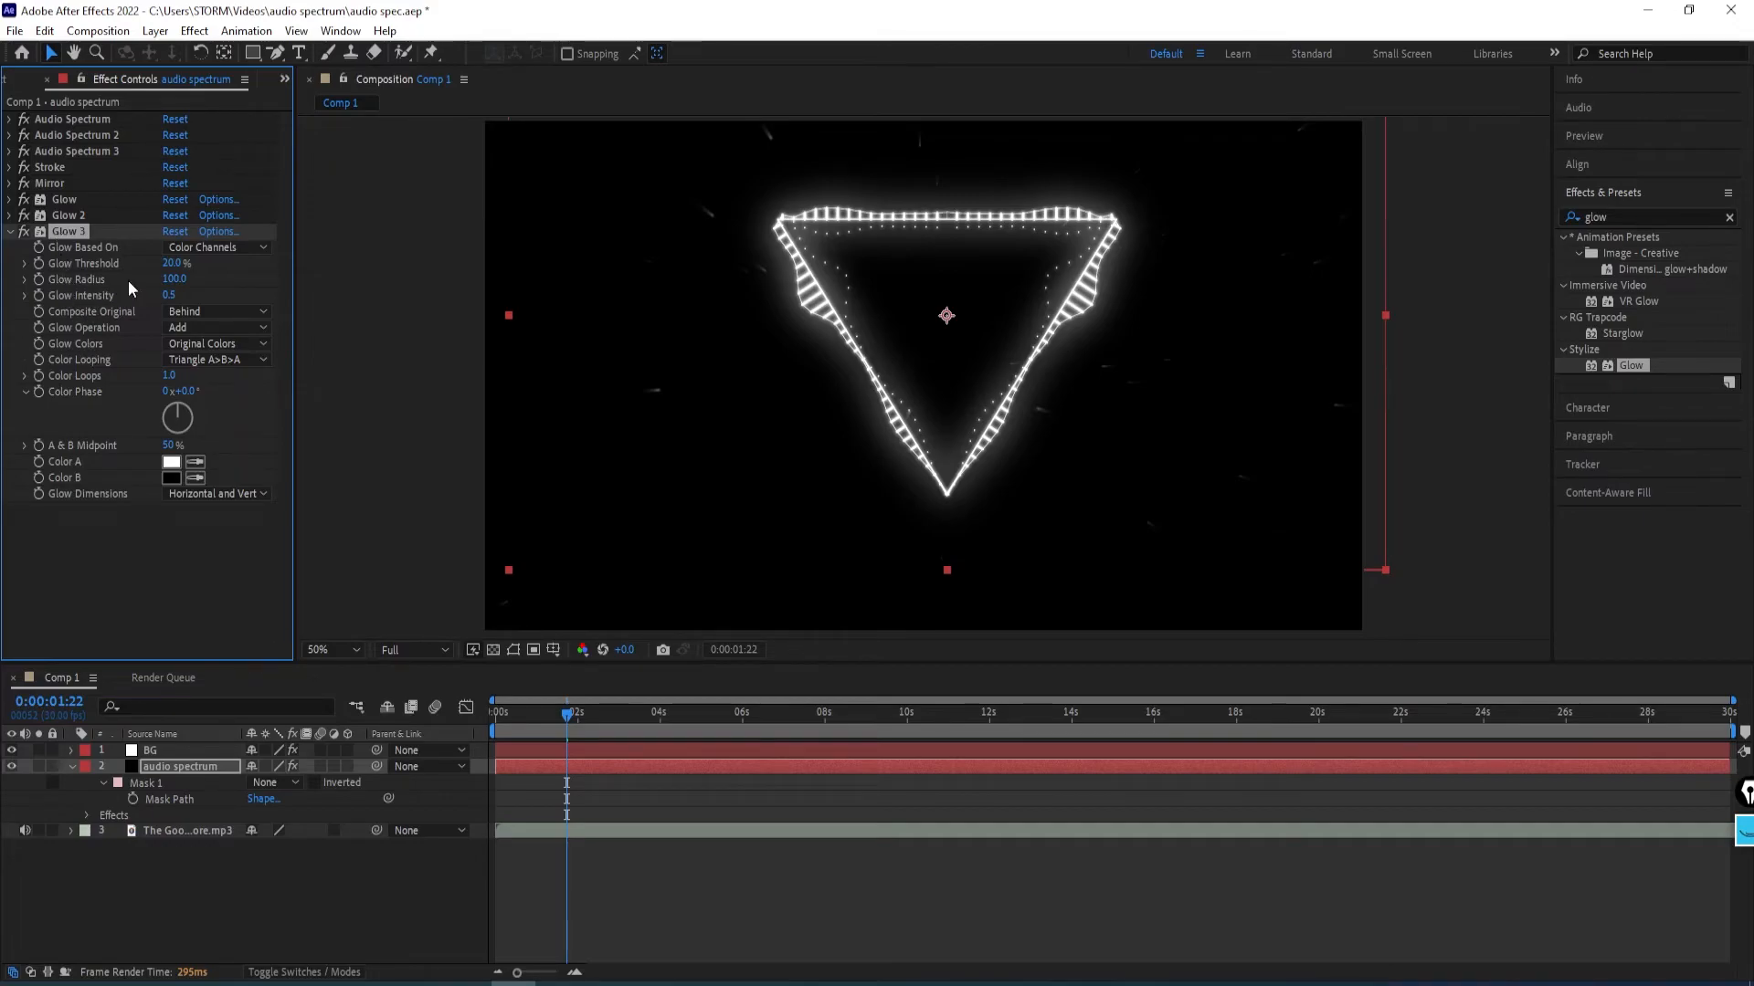
{"action": "left_click", "coordinate": [166, 278]}
{"action": "type", "text": "300"}
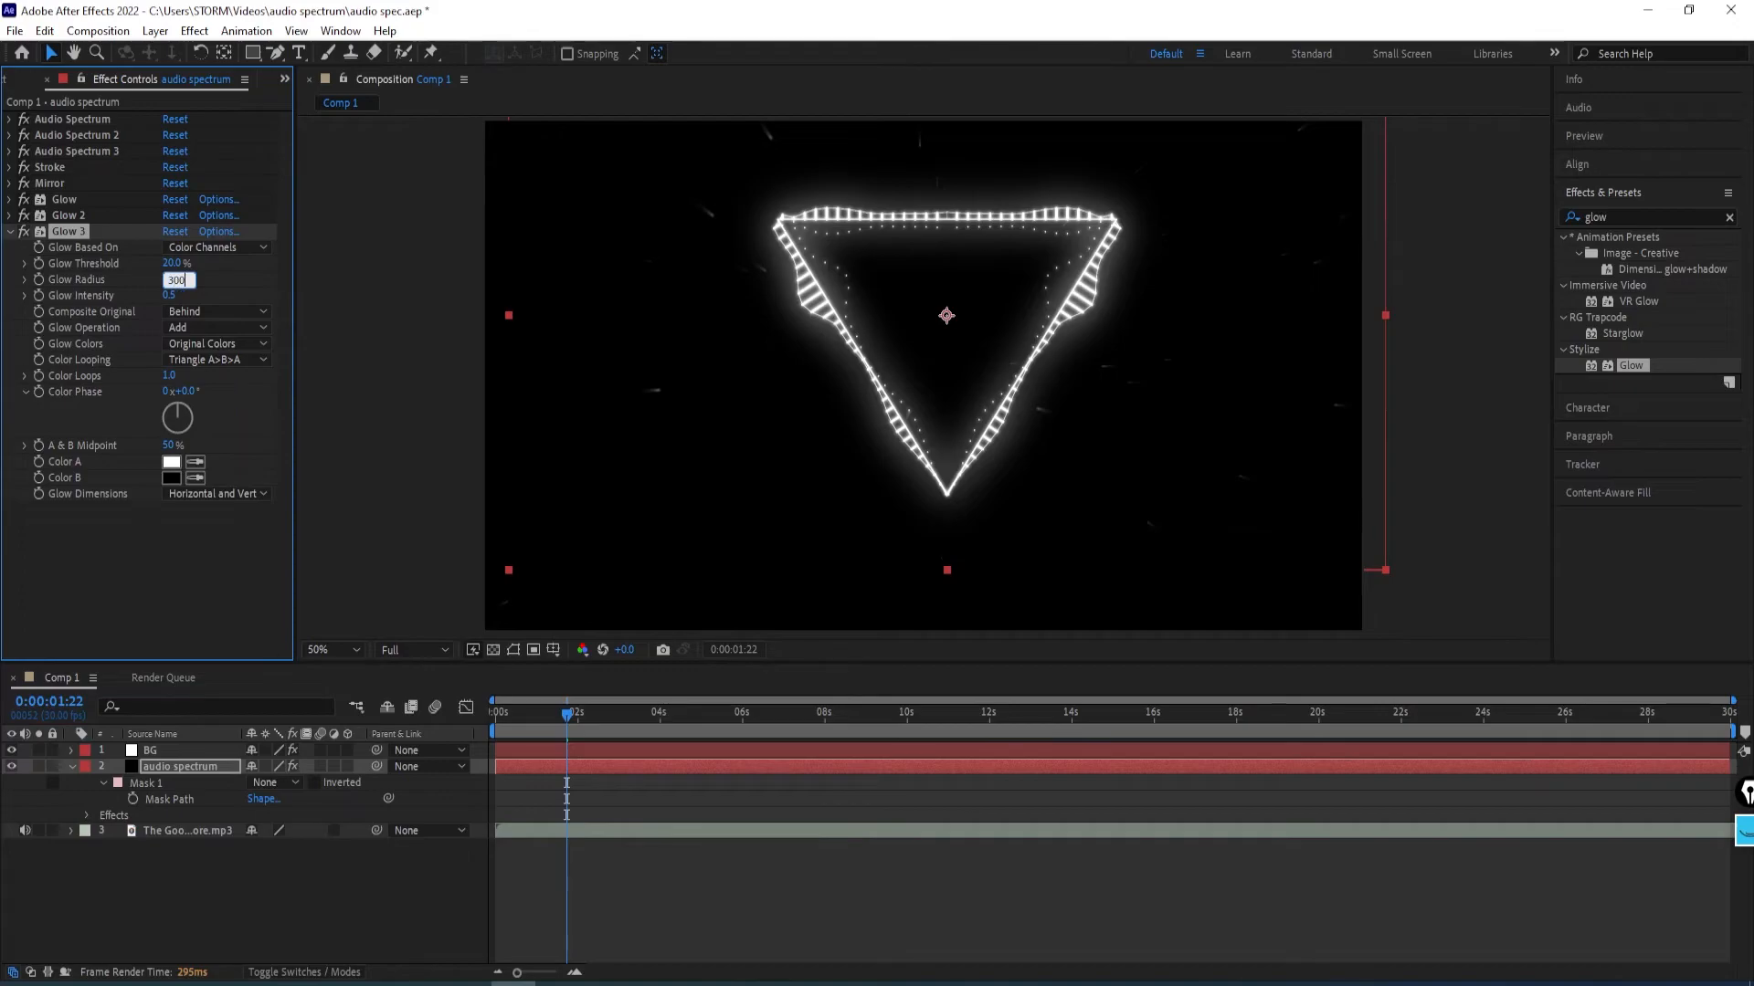
{"action": "key", "text": "Return"}
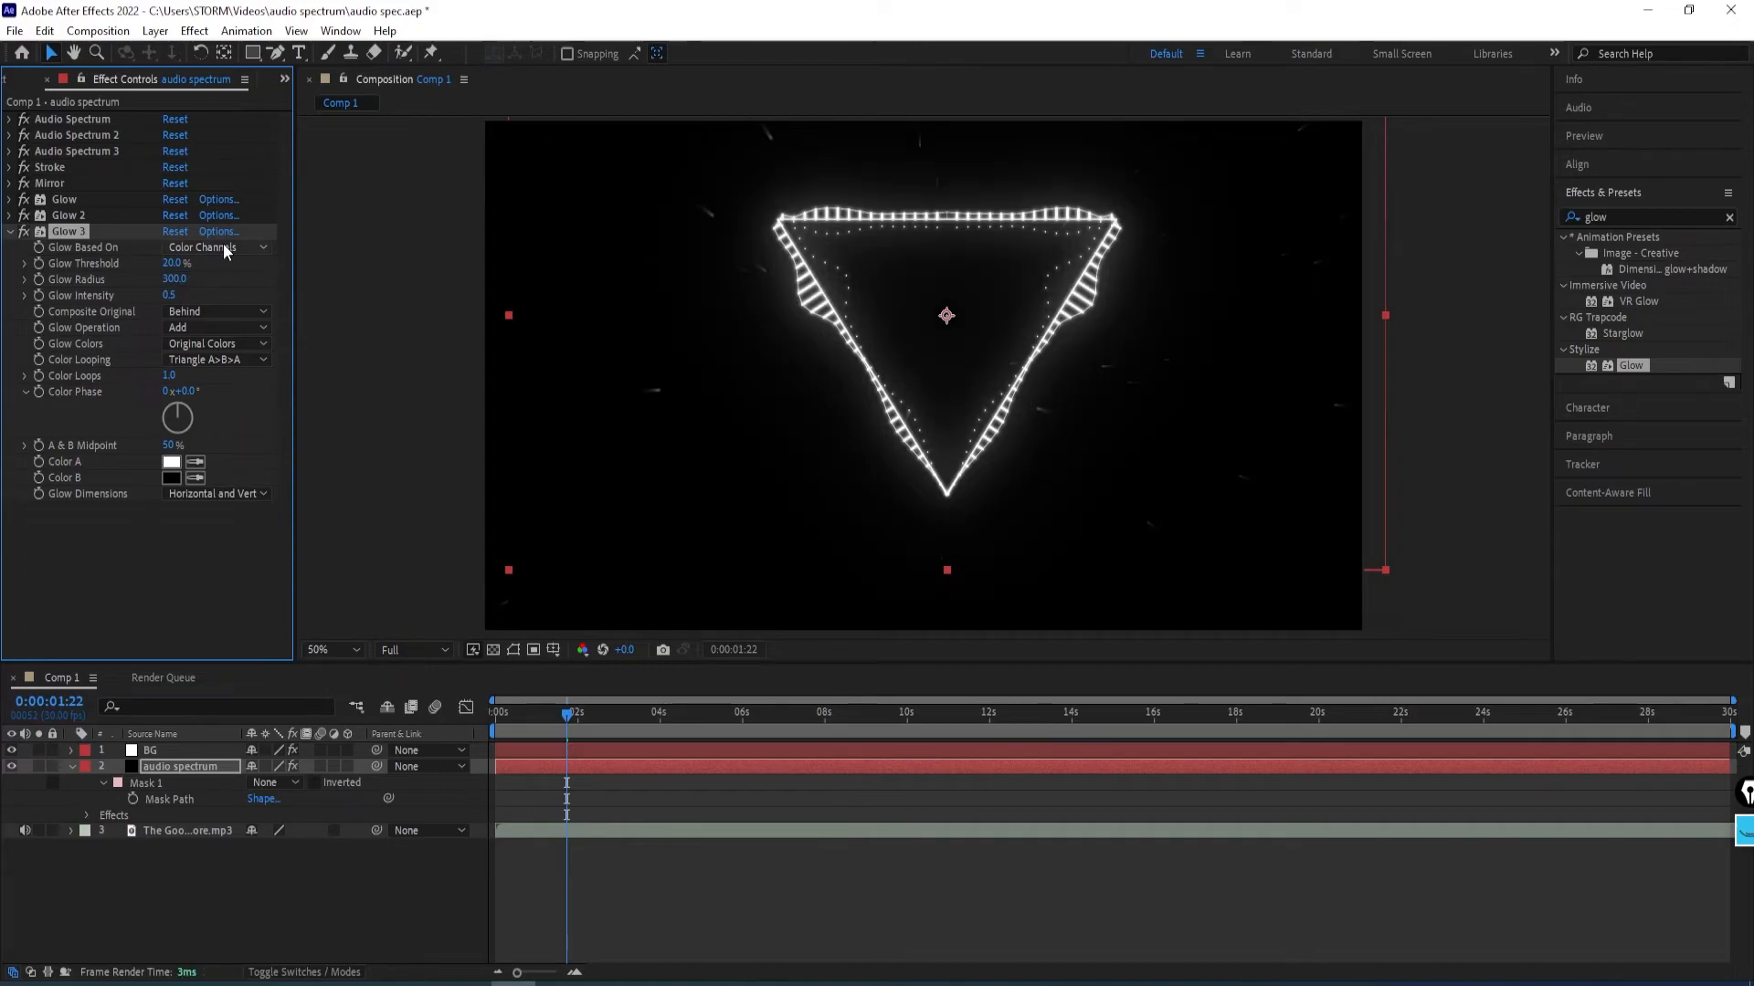
{"action": "left_click", "coordinate": [10, 232]}
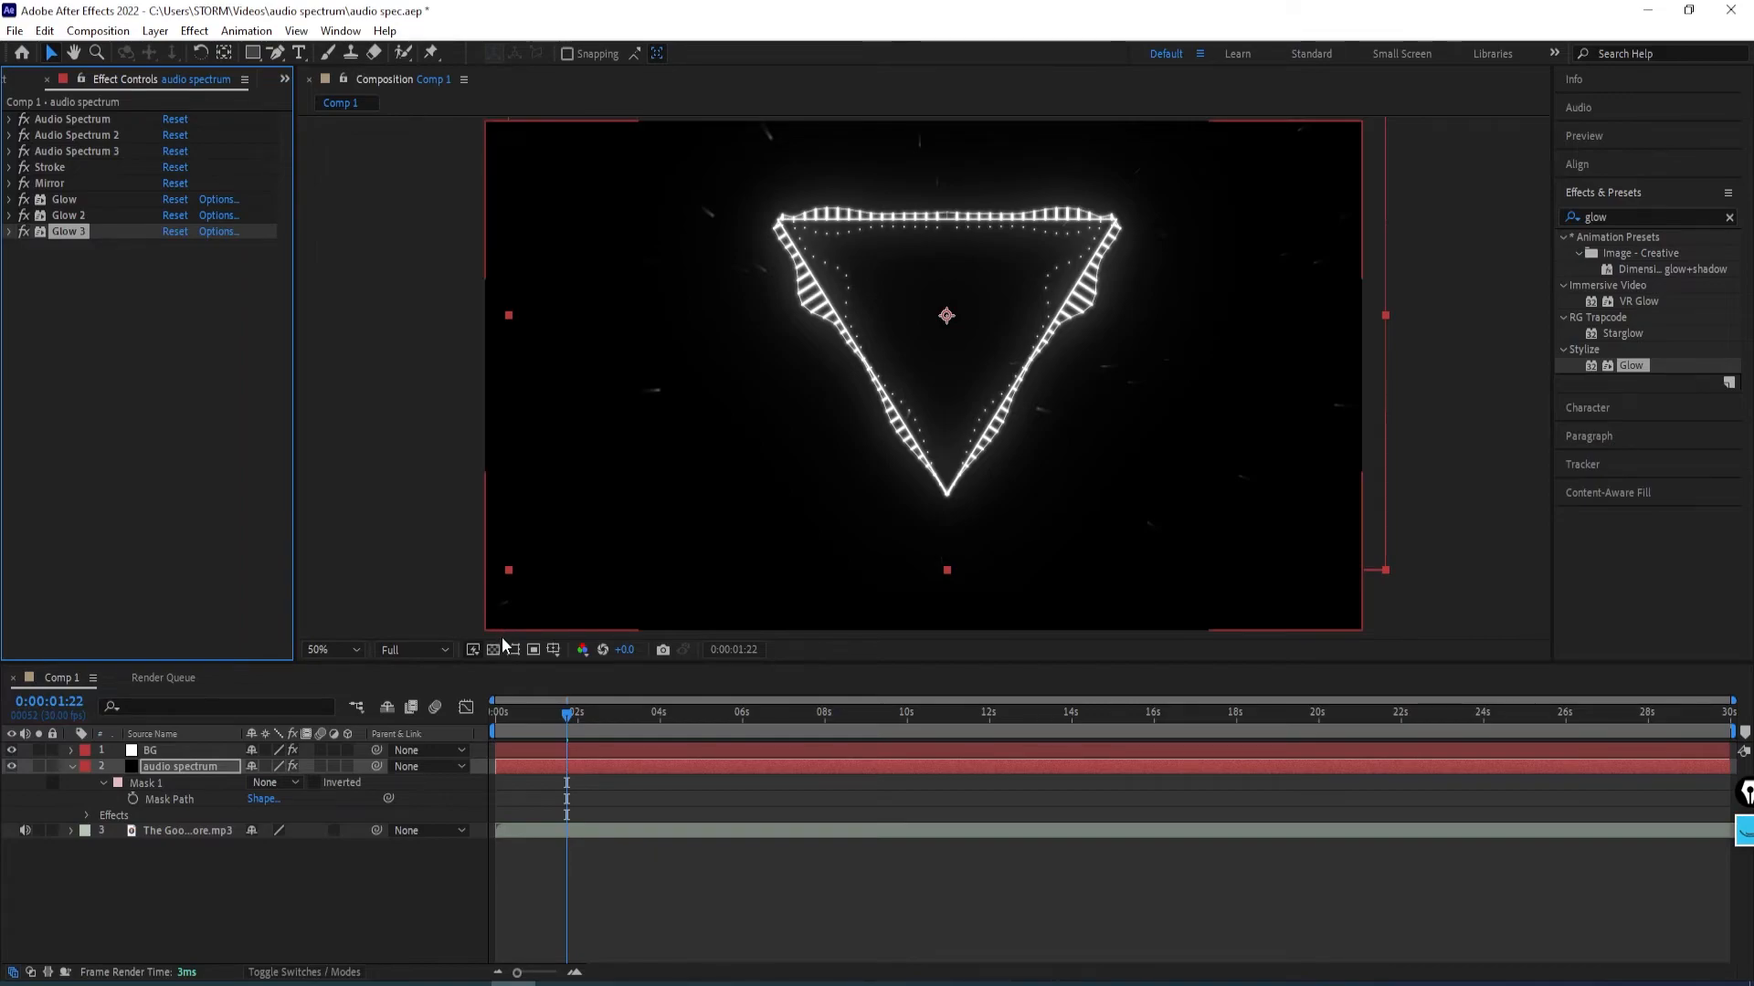
{"action": "left_click", "coordinate": [73, 765]}
Create an adjustment layer above all other layers and add the Curves effect to it.
{"action": "left_click", "coordinate": [195, 875]}
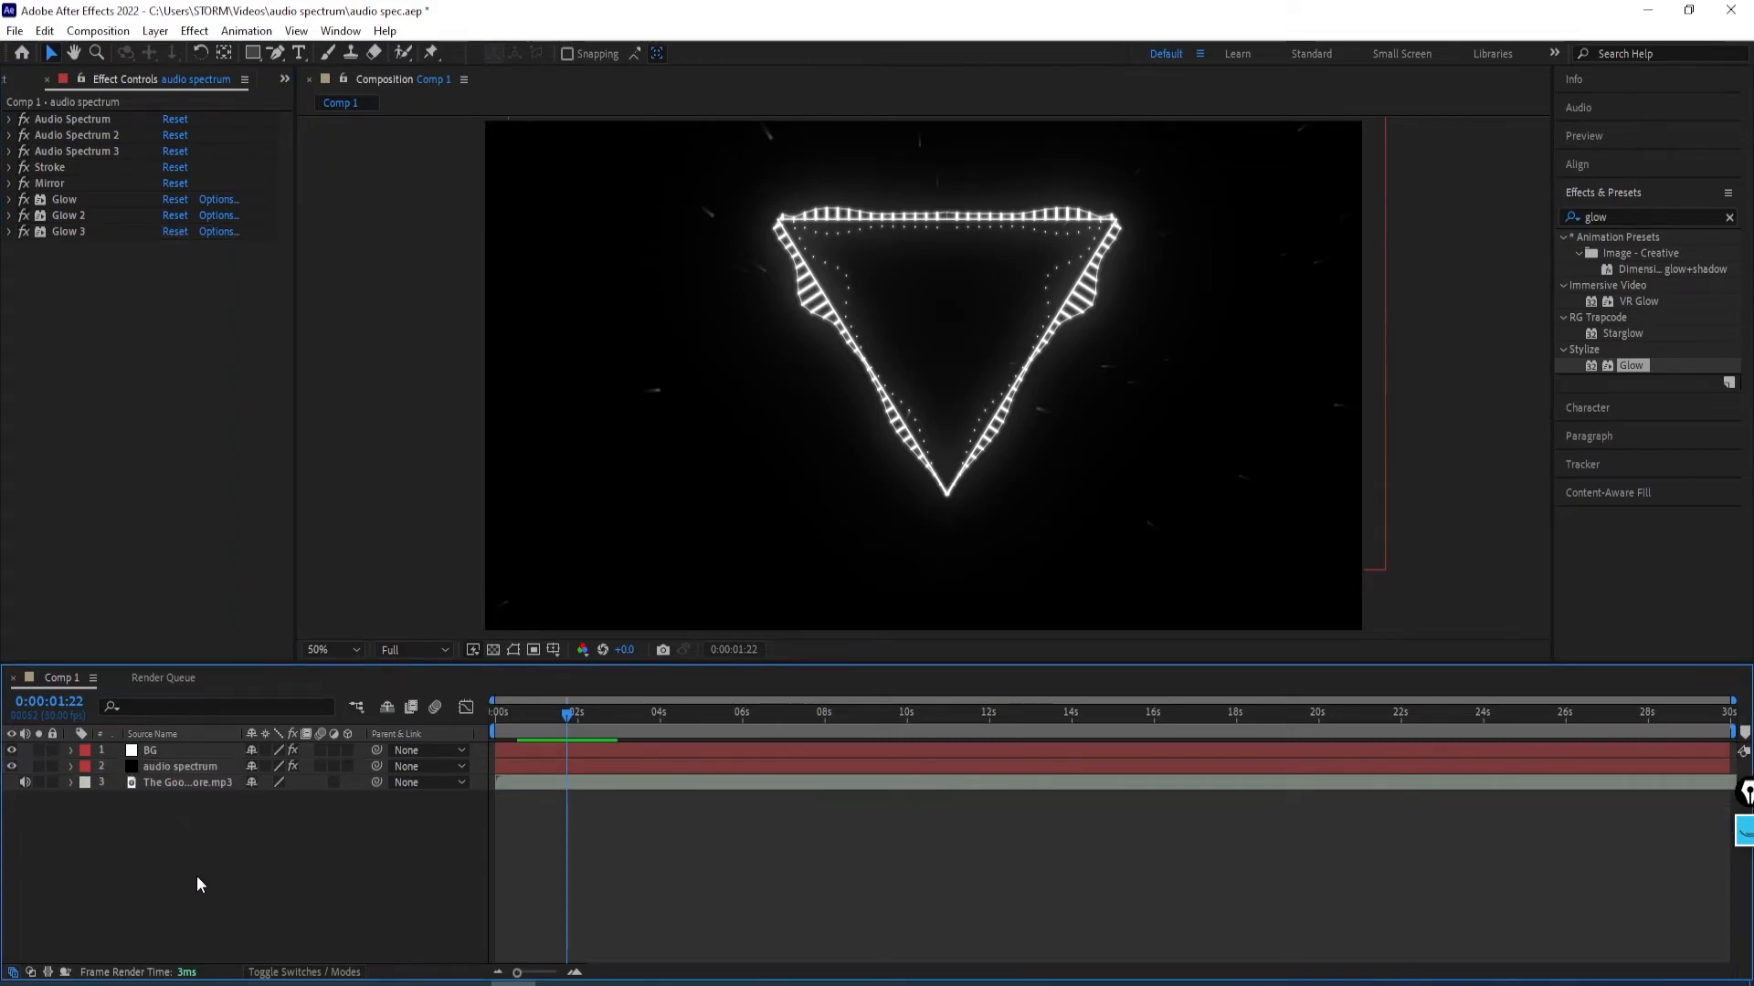
{"action": "right_click", "coordinate": [199, 897]}
{"action": "mouse_move", "coordinate": [274, 670]}
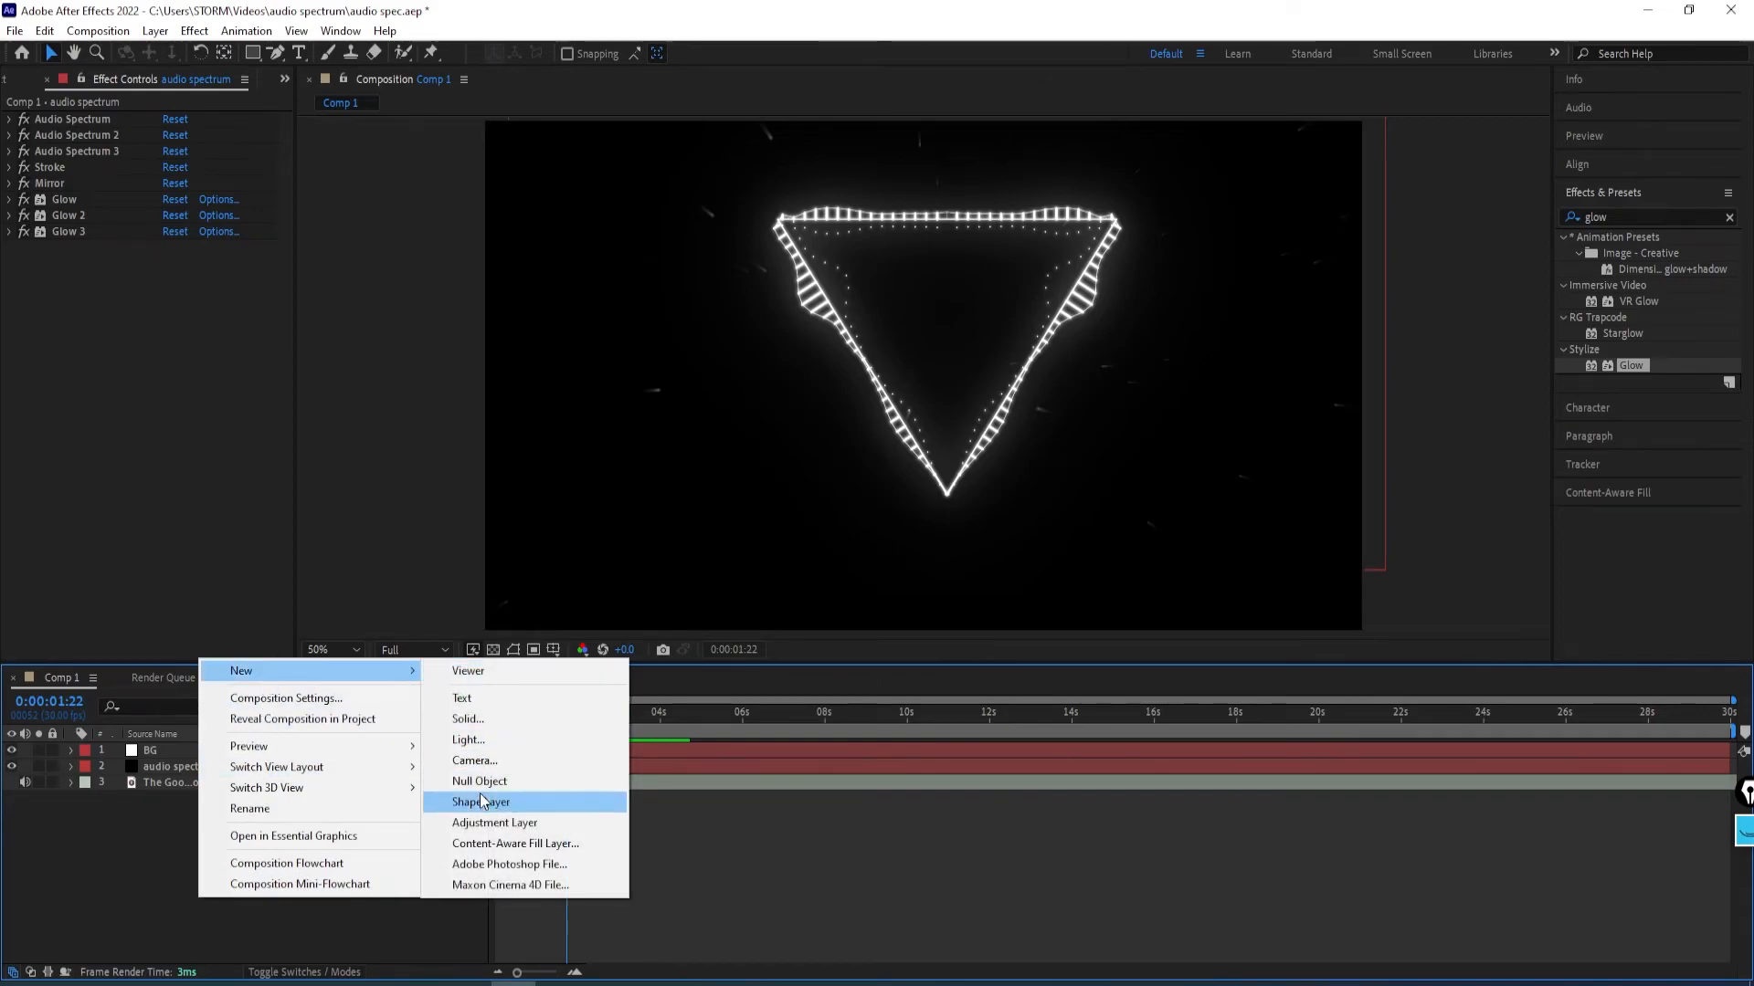
{"action": "left_click", "coordinate": [485, 823]}
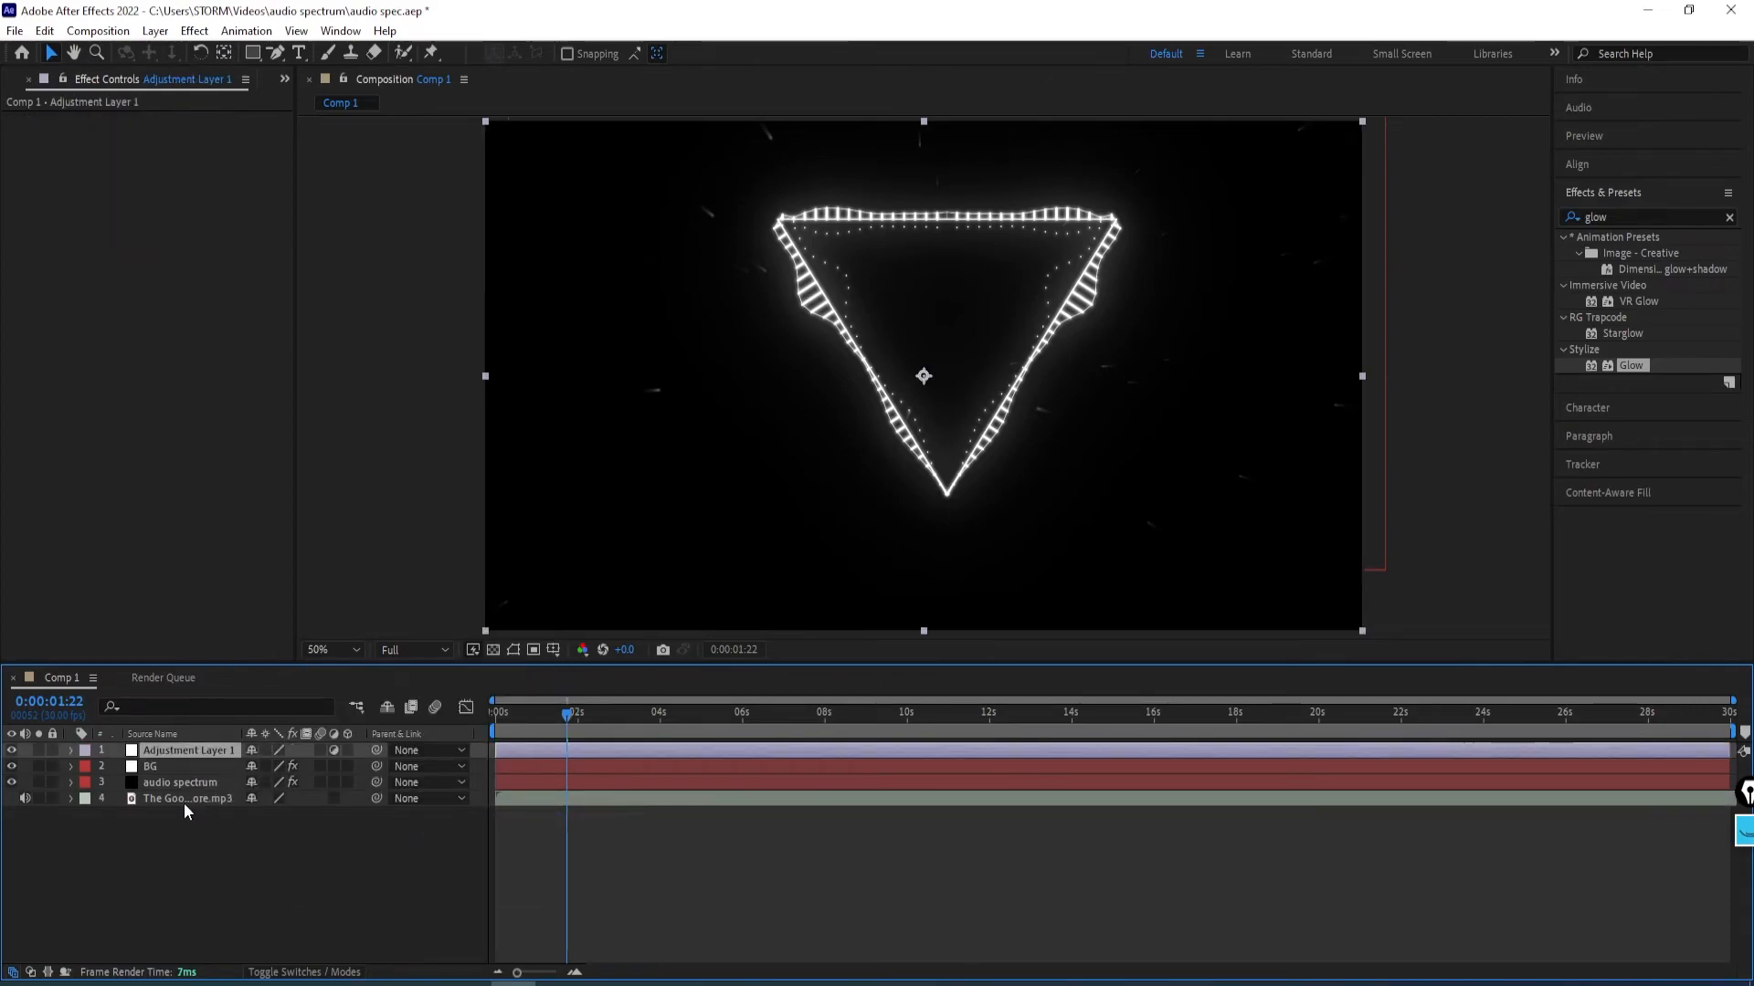
{"action": "left_click", "coordinate": [1624, 216]}
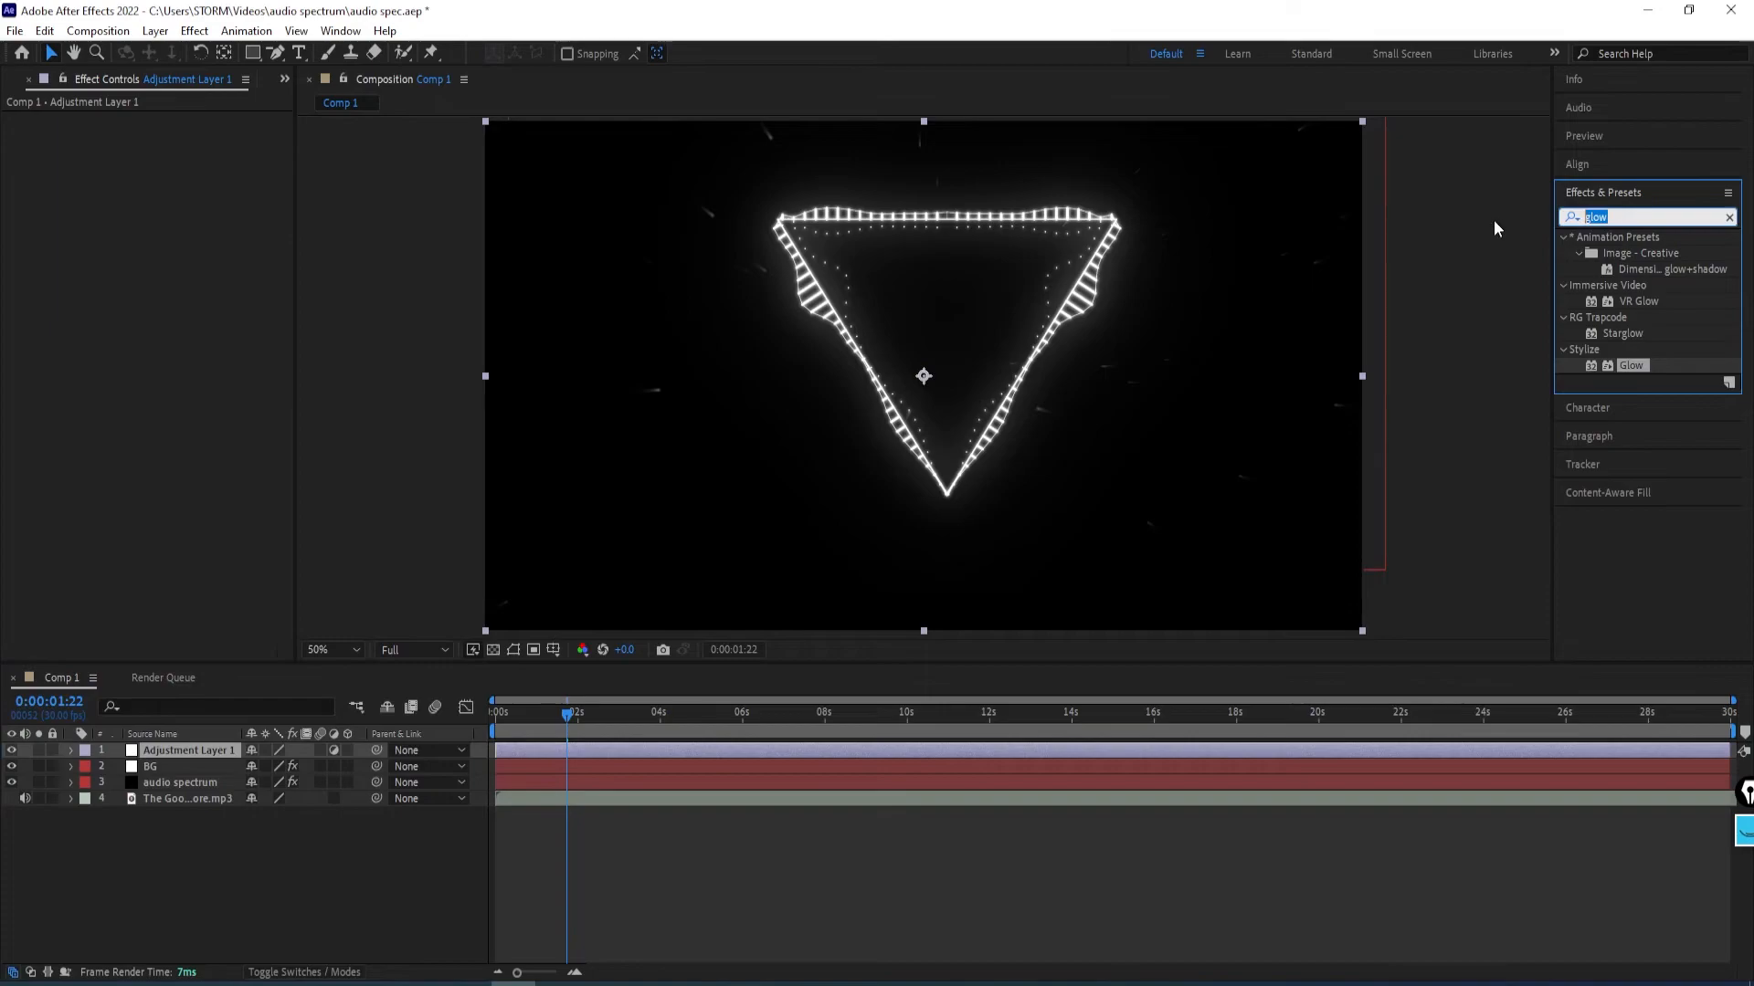
{"action": "type", "text": "curves"}
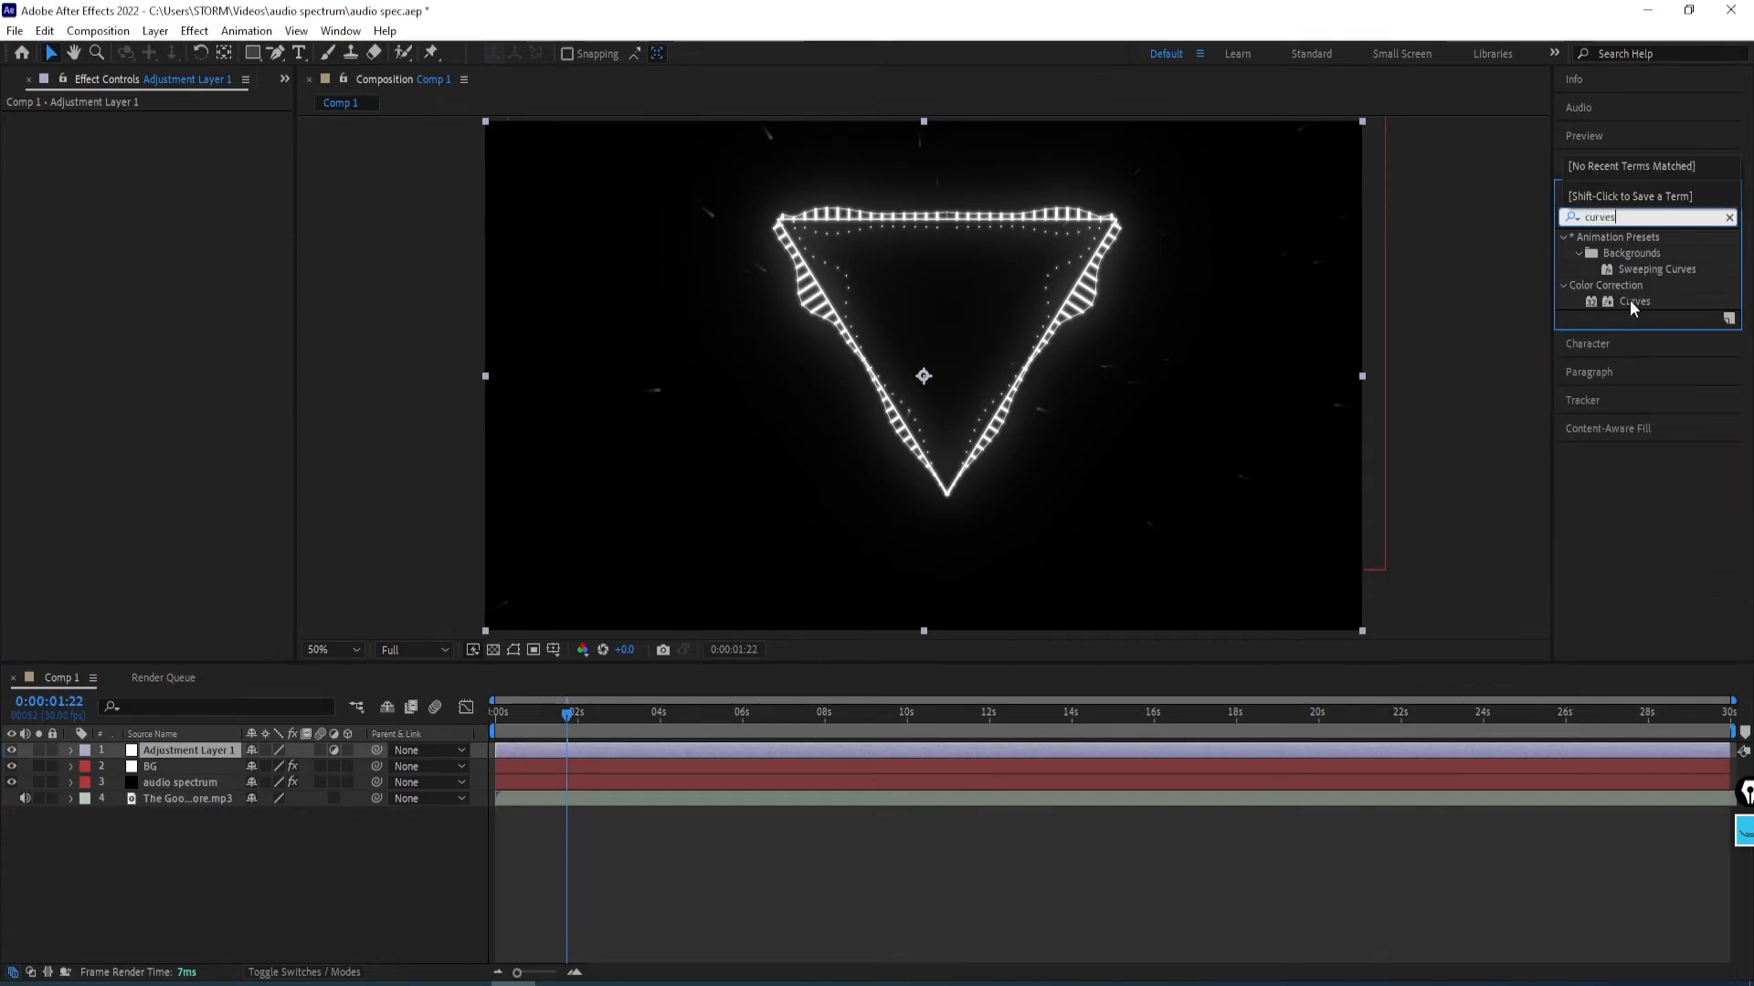
{"action": "left_click", "coordinate": [1629, 300]}
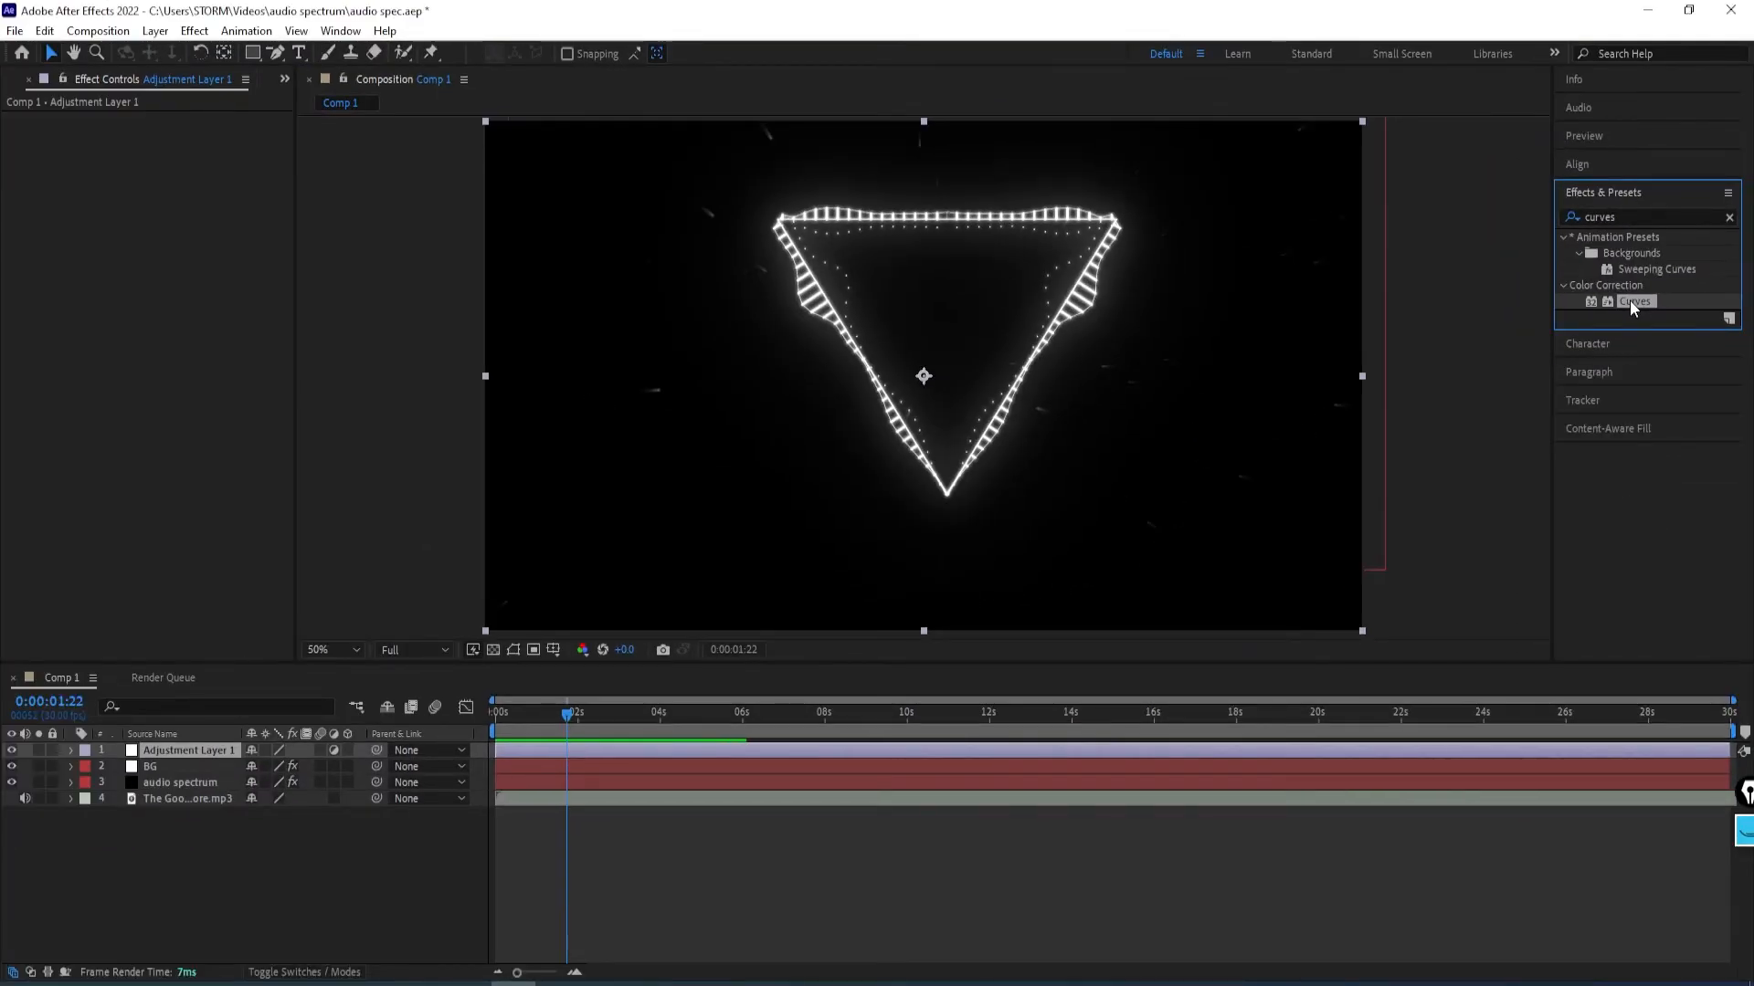
{"action": "double_click", "coordinate": [1629, 299]}
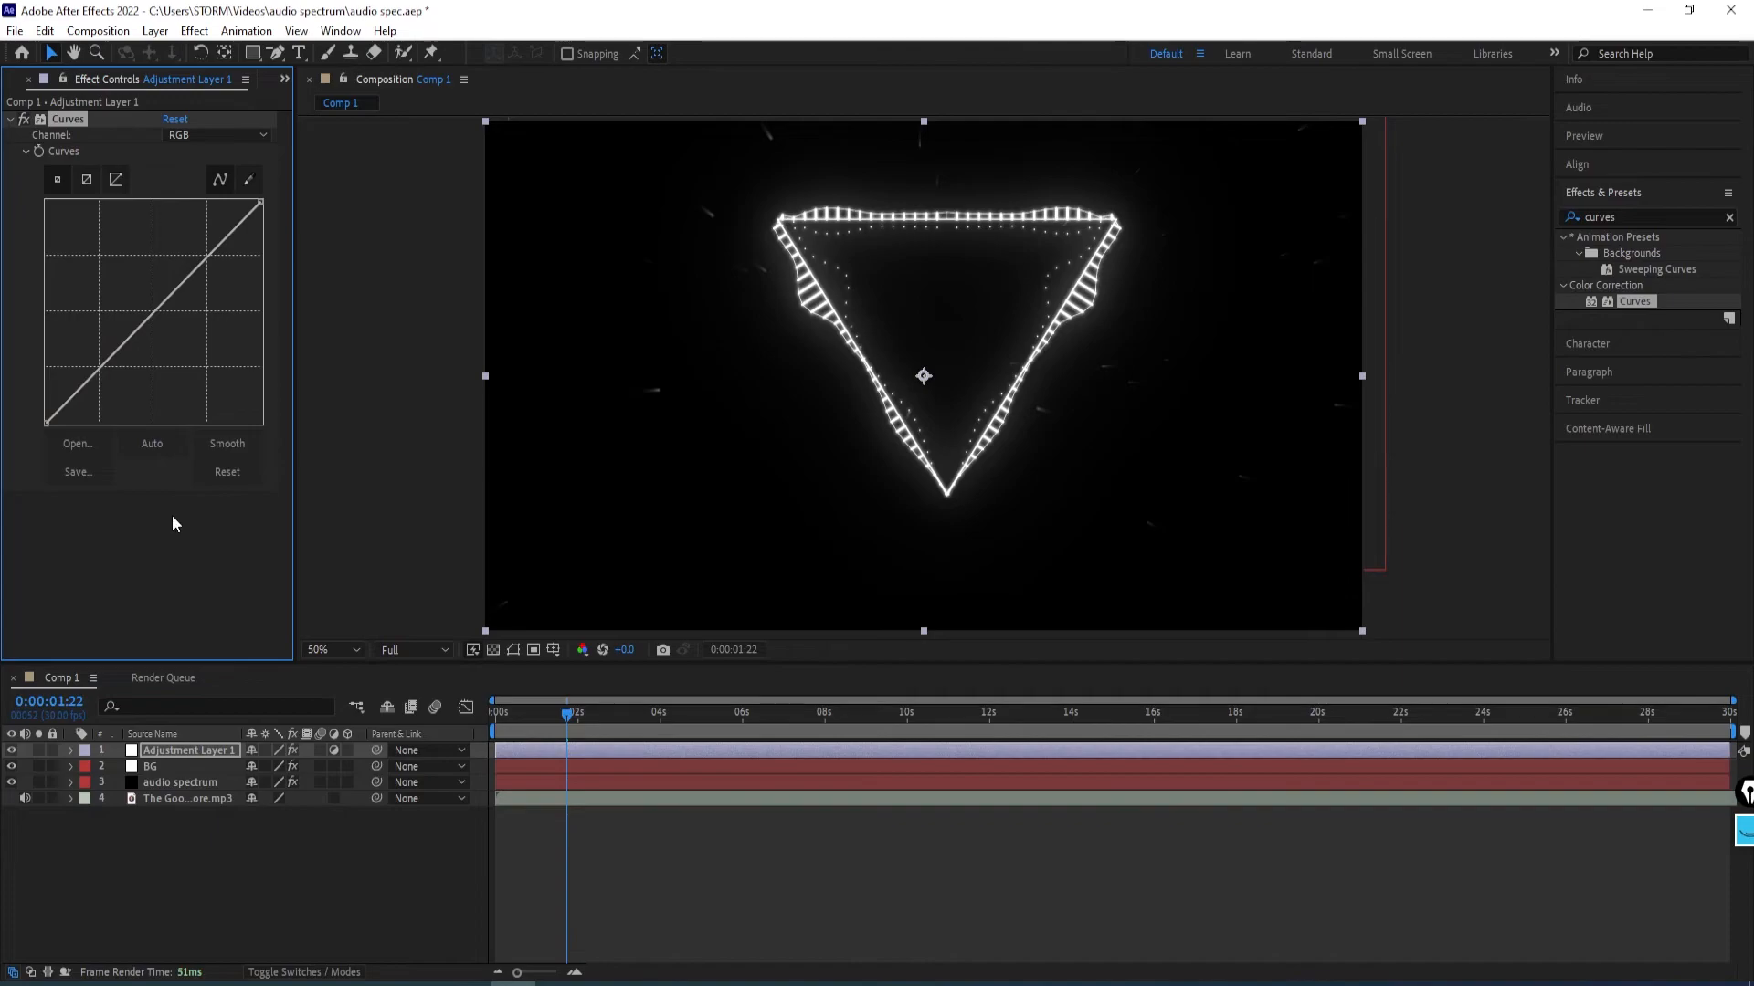
Bend the red channel's curve upward in the Curves effect to tint the image red.
{"action": "left_click", "coordinate": [196, 134]}
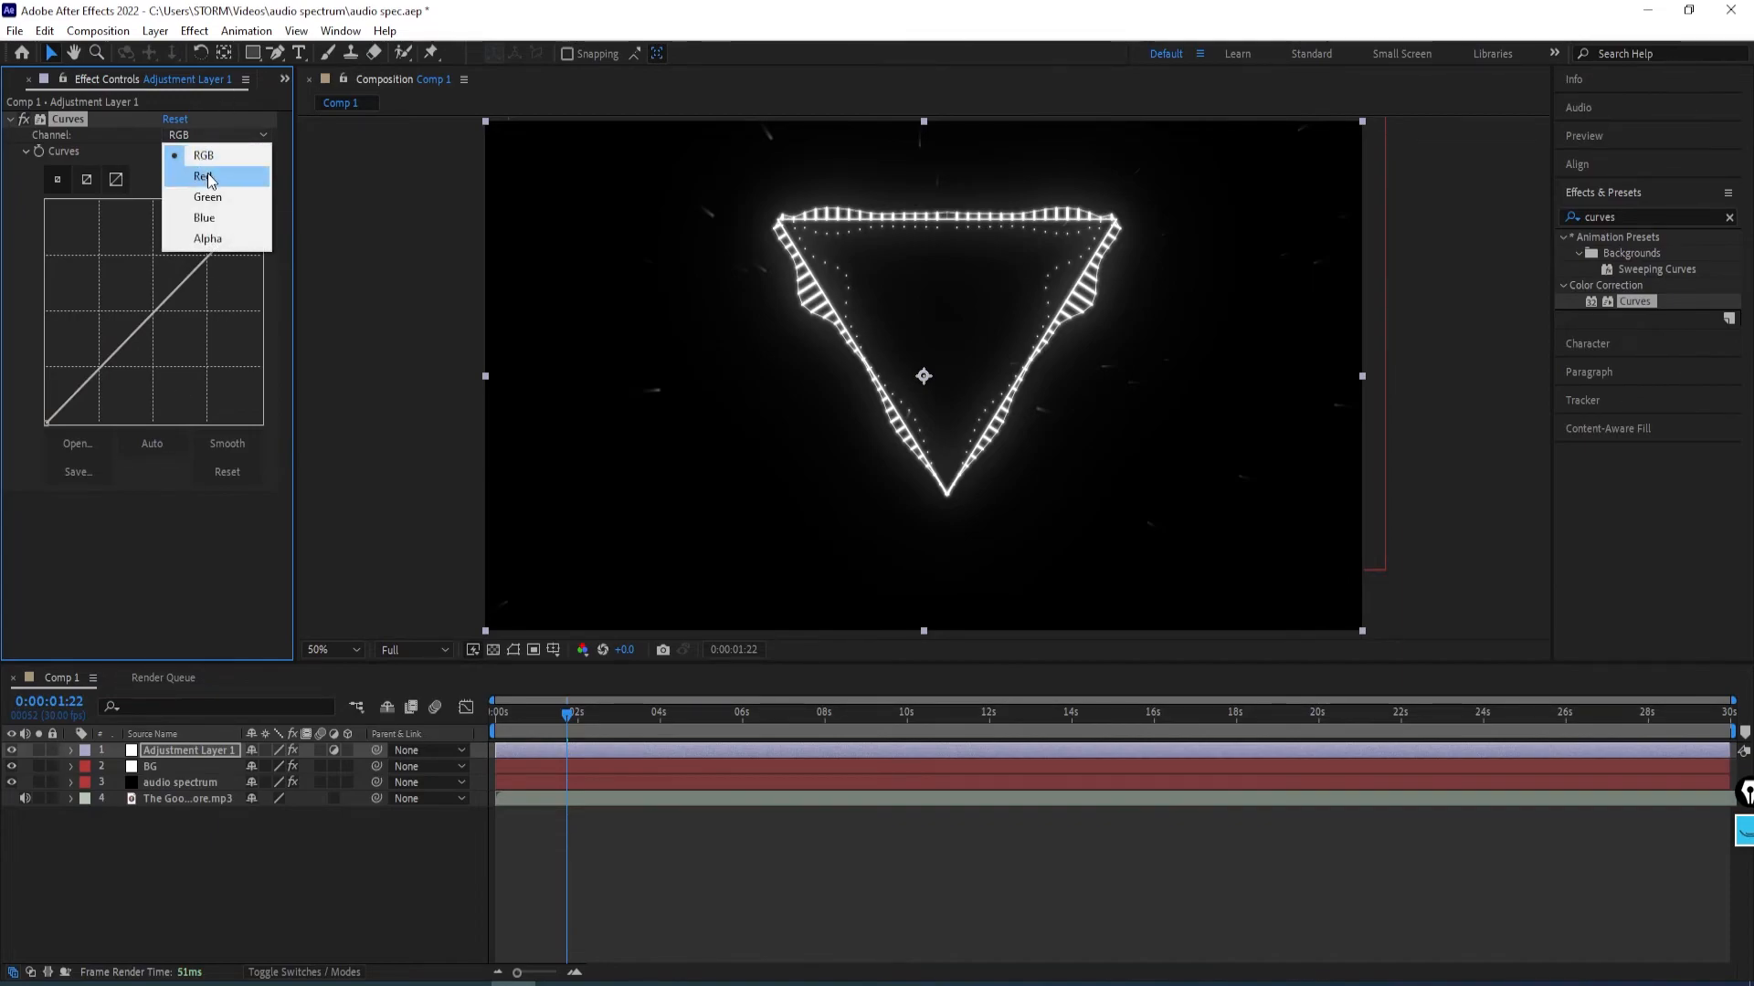
{"action": "left_click", "coordinate": [209, 178]}
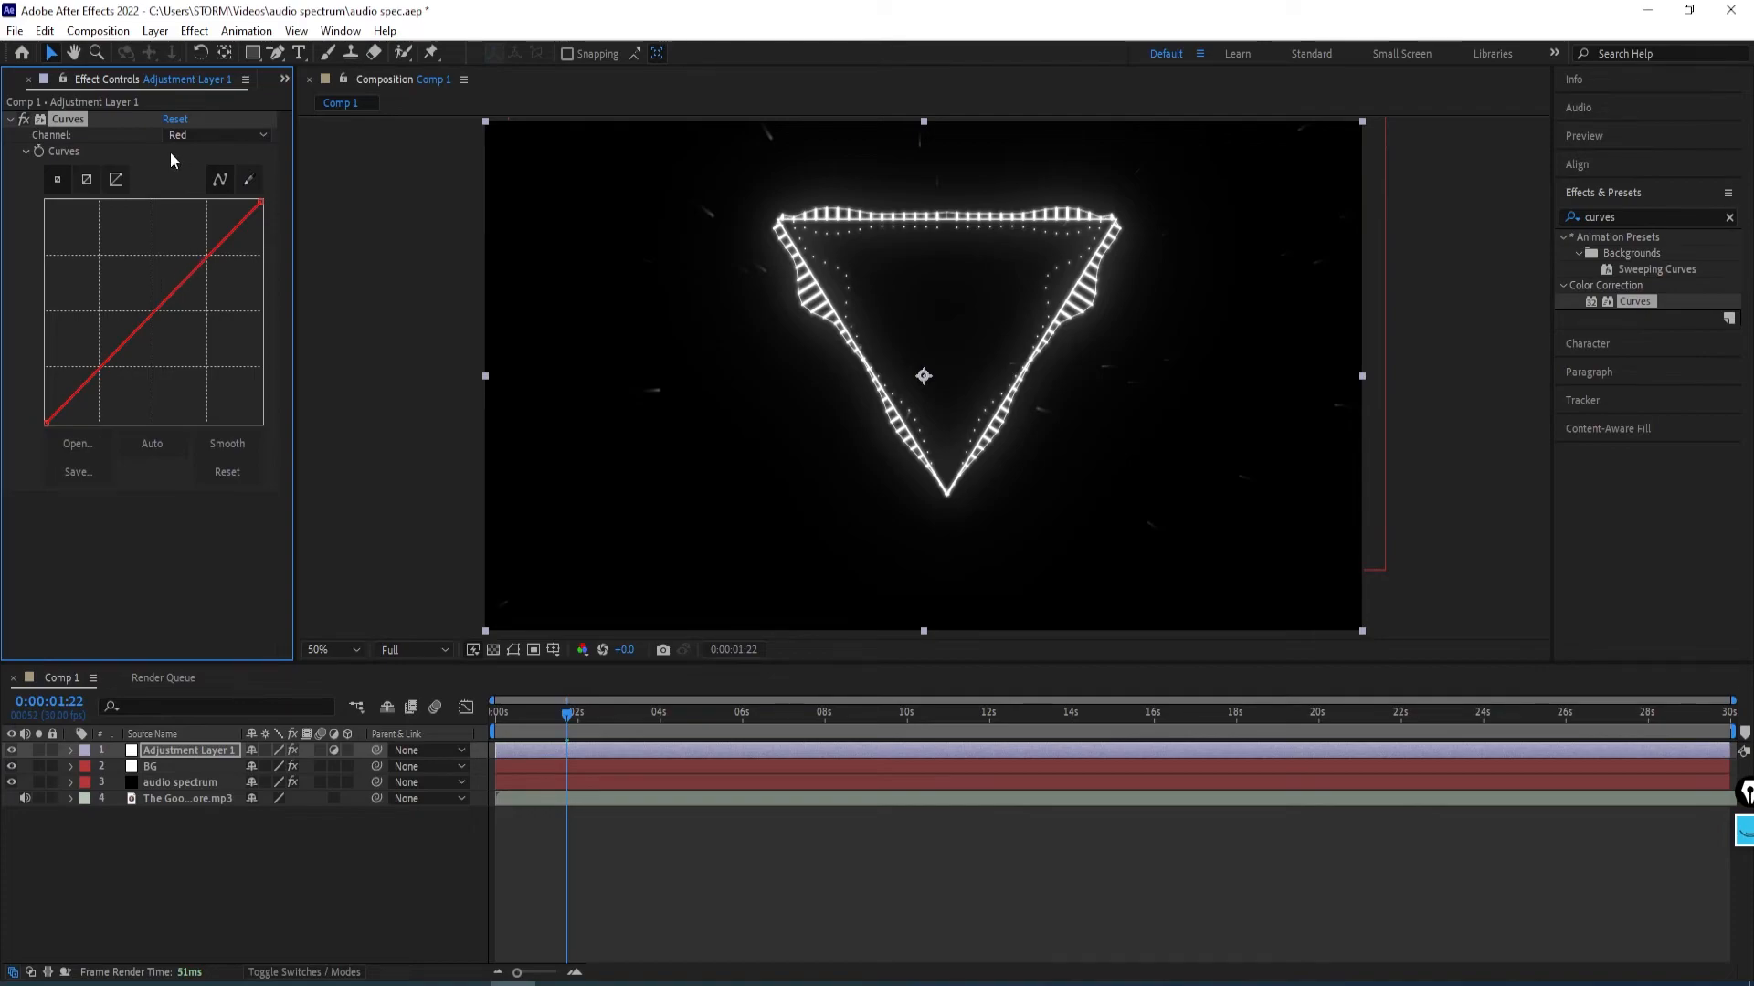
{"action": "left_click_drag", "start_coordinate": [183, 281], "coordinate": [161, 248]}
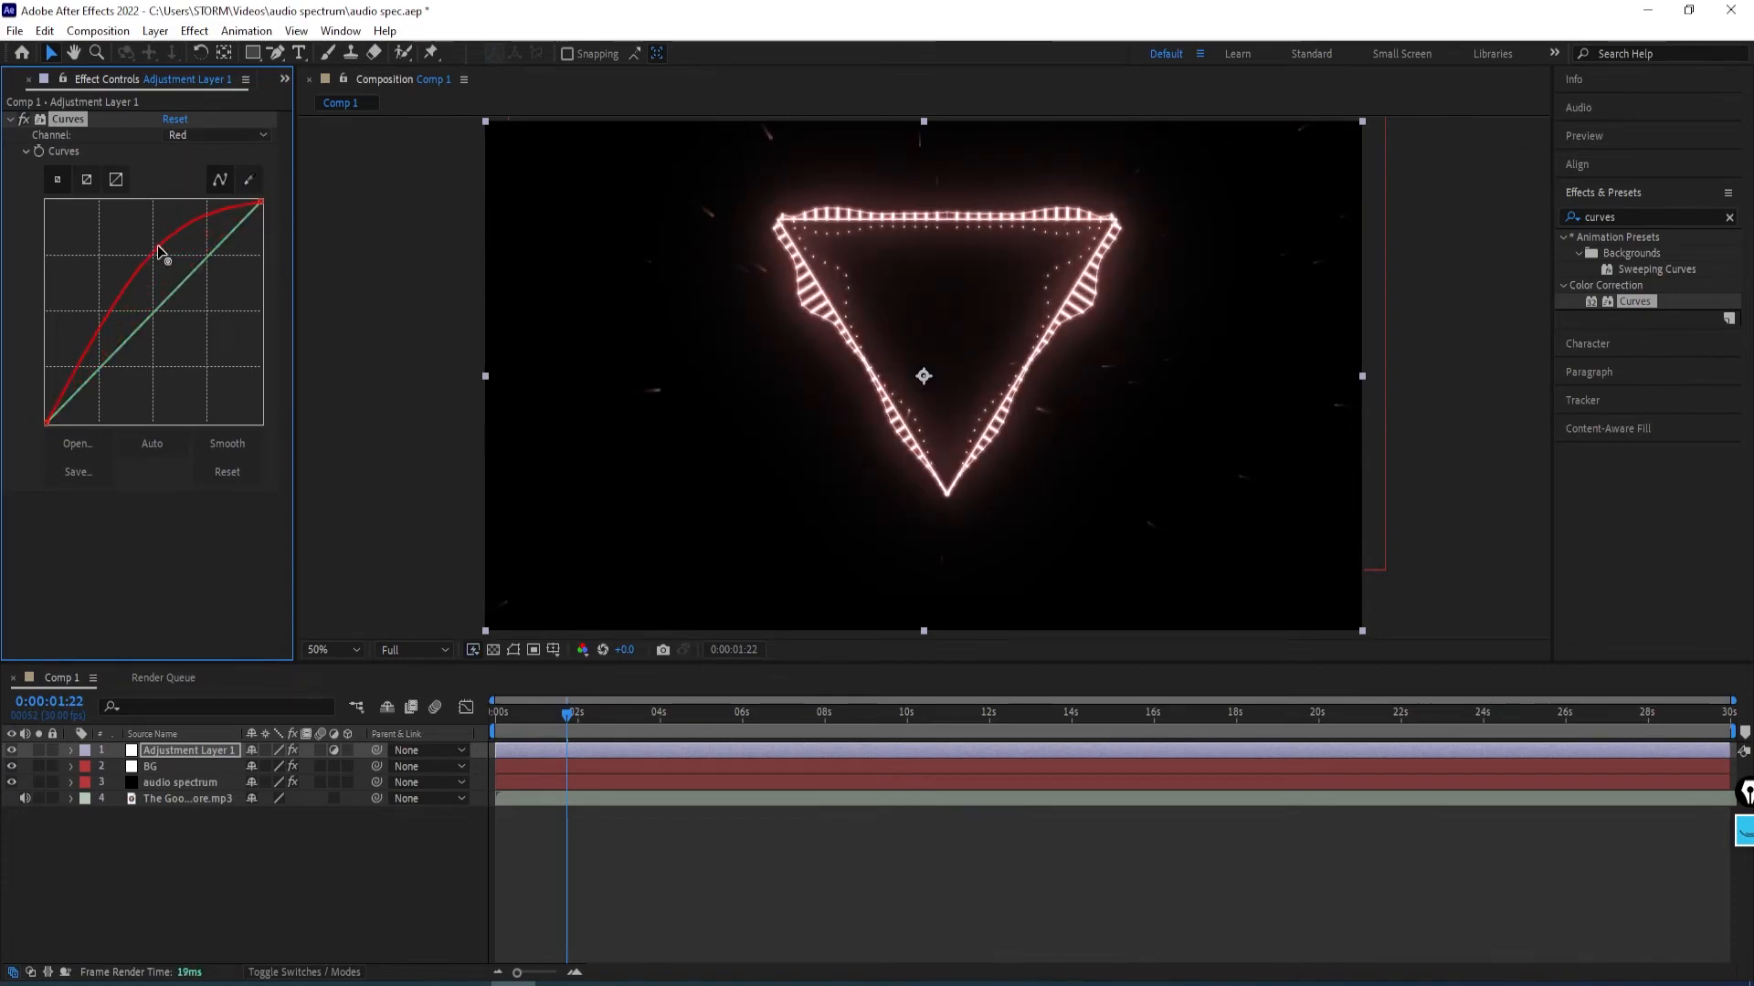
{"action": "left_click_drag", "start_coordinate": [157, 244], "coordinate": [165, 249]}
Try bending the green channel's curve downward for a magenta tint.
{"action": "left_click", "coordinate": [210, 136]}
{"action": "left_click", "coordinate": [215, 202]}
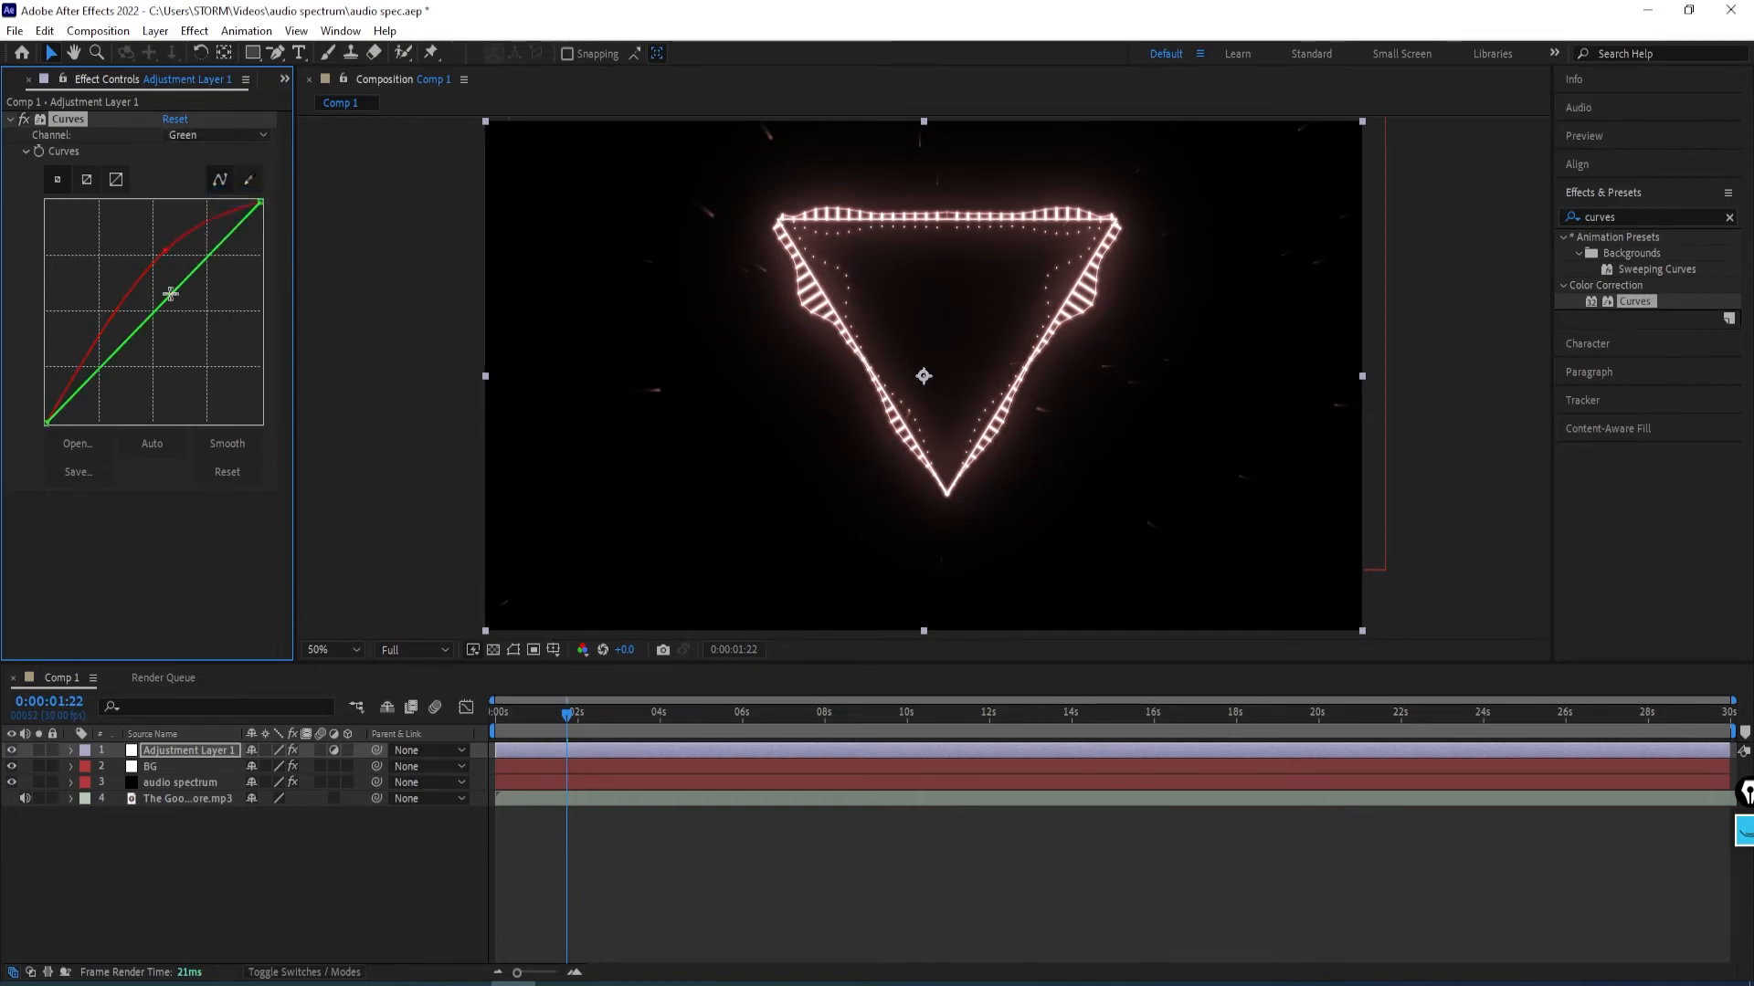
{"action": "left_click_drag", "start_coordinate": [169, 295], "coordinate": [201, 345]}
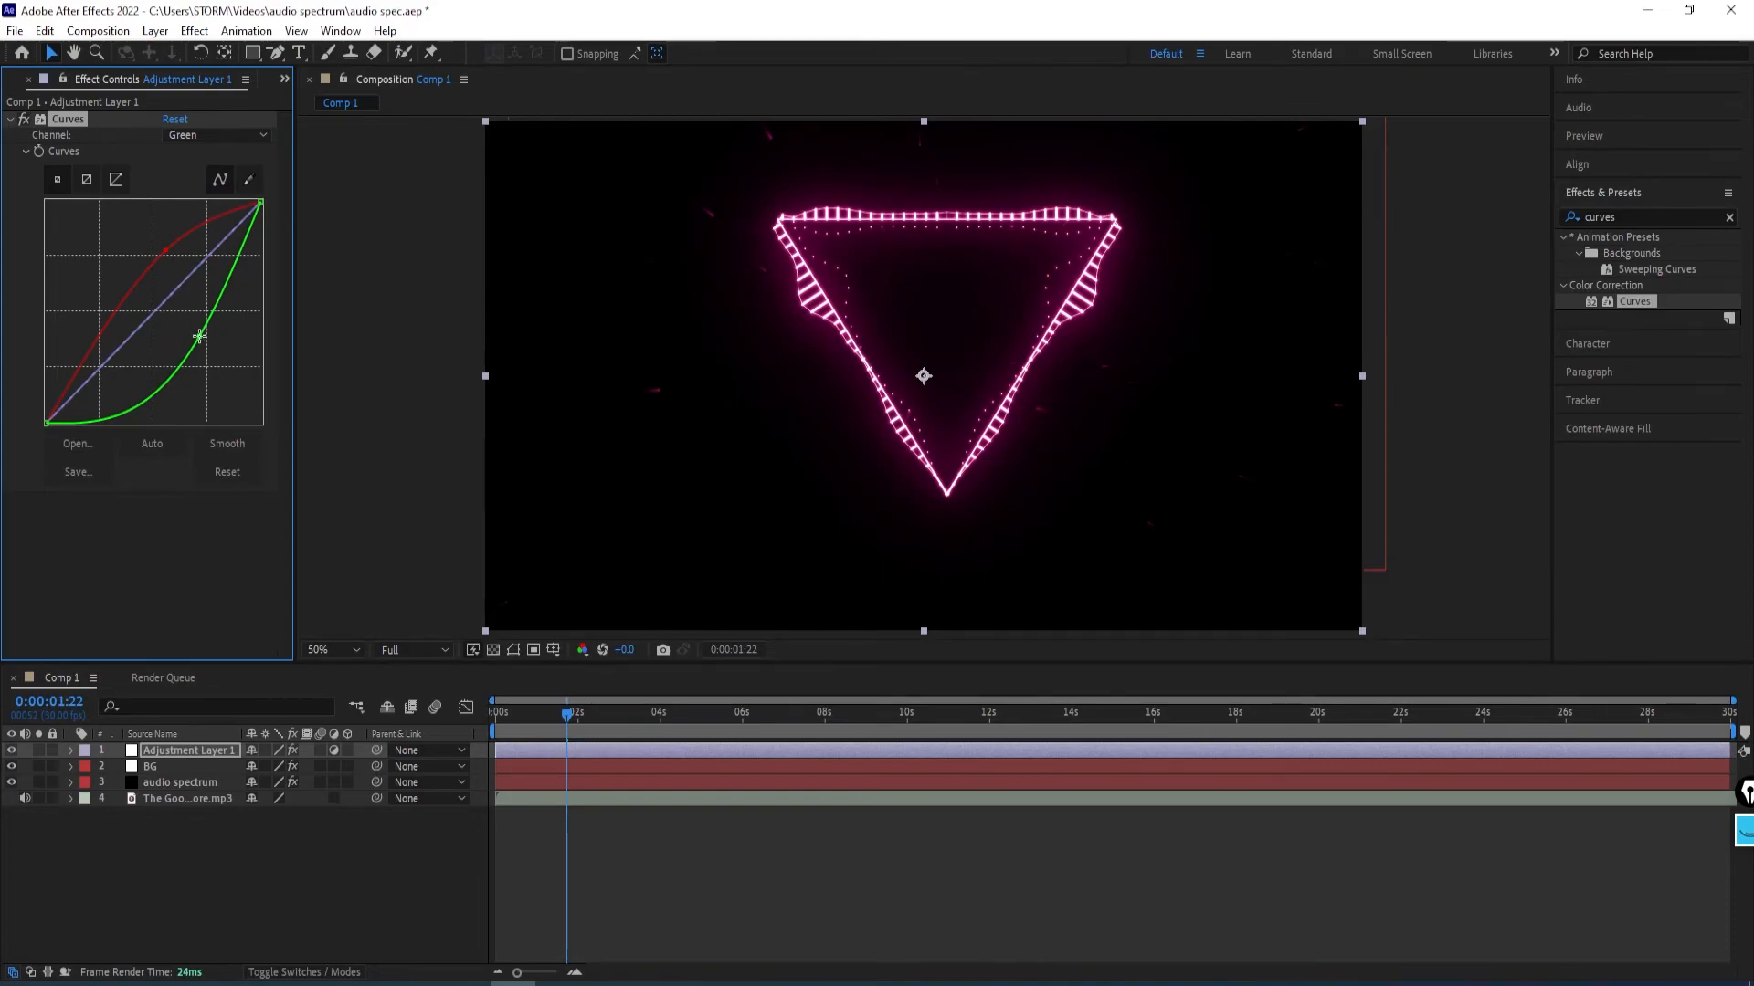
Try bending the blue channel's curve upward, and undo both the blue and green curve changes.
{"action": "left_click", "coordinate": [204, 134]}
{"action": "left_click", "coordinate": [221, 217]}
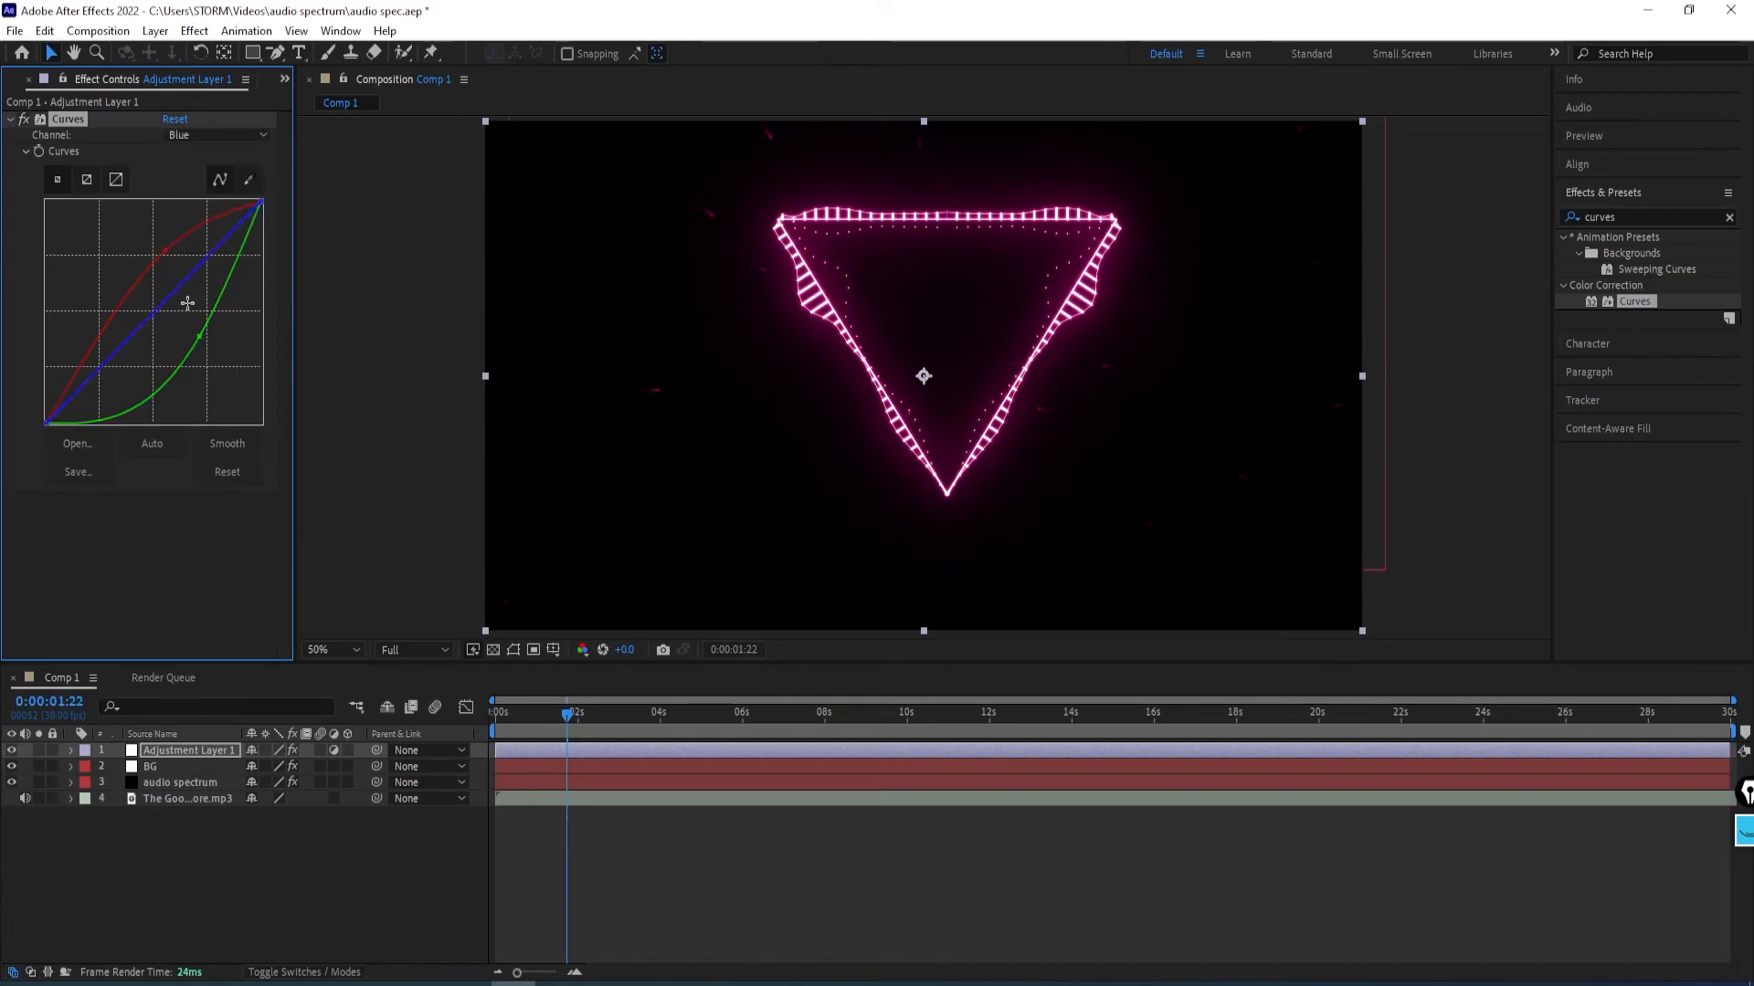
{"action": "left_click_drag", "start_coordinate": [170, 298], "coordinate": [132, 248]}
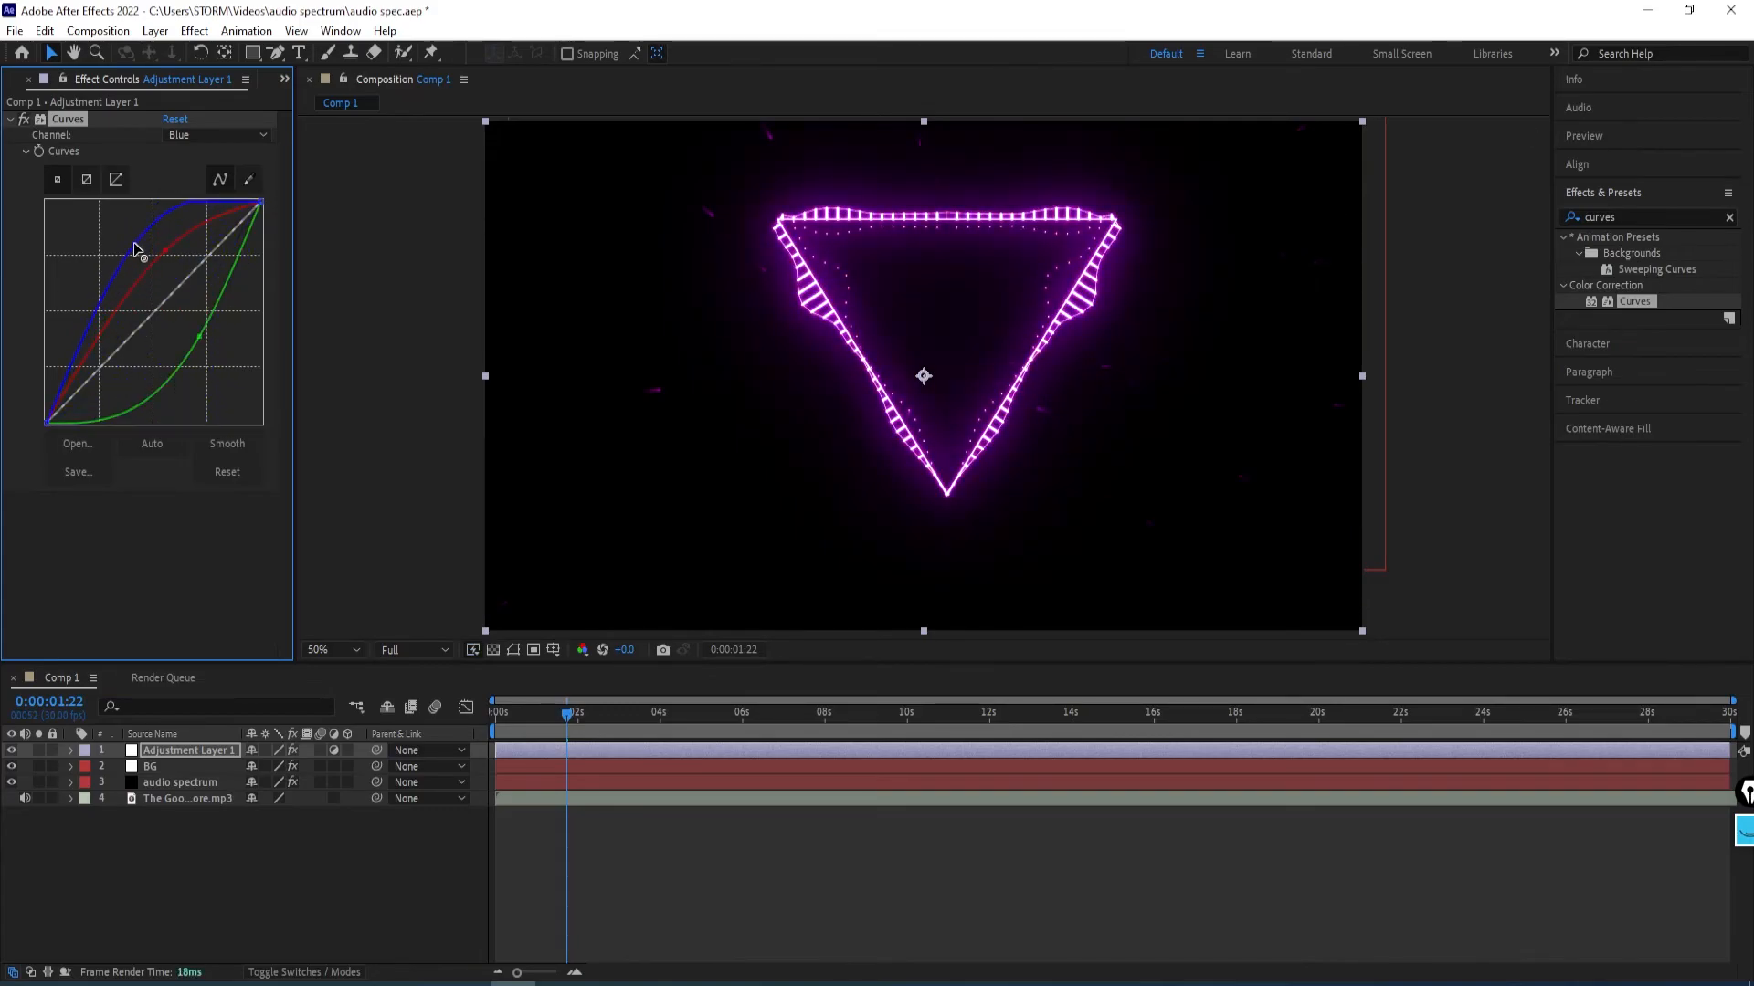
{"action": "key", "text": "ctrl+z"}
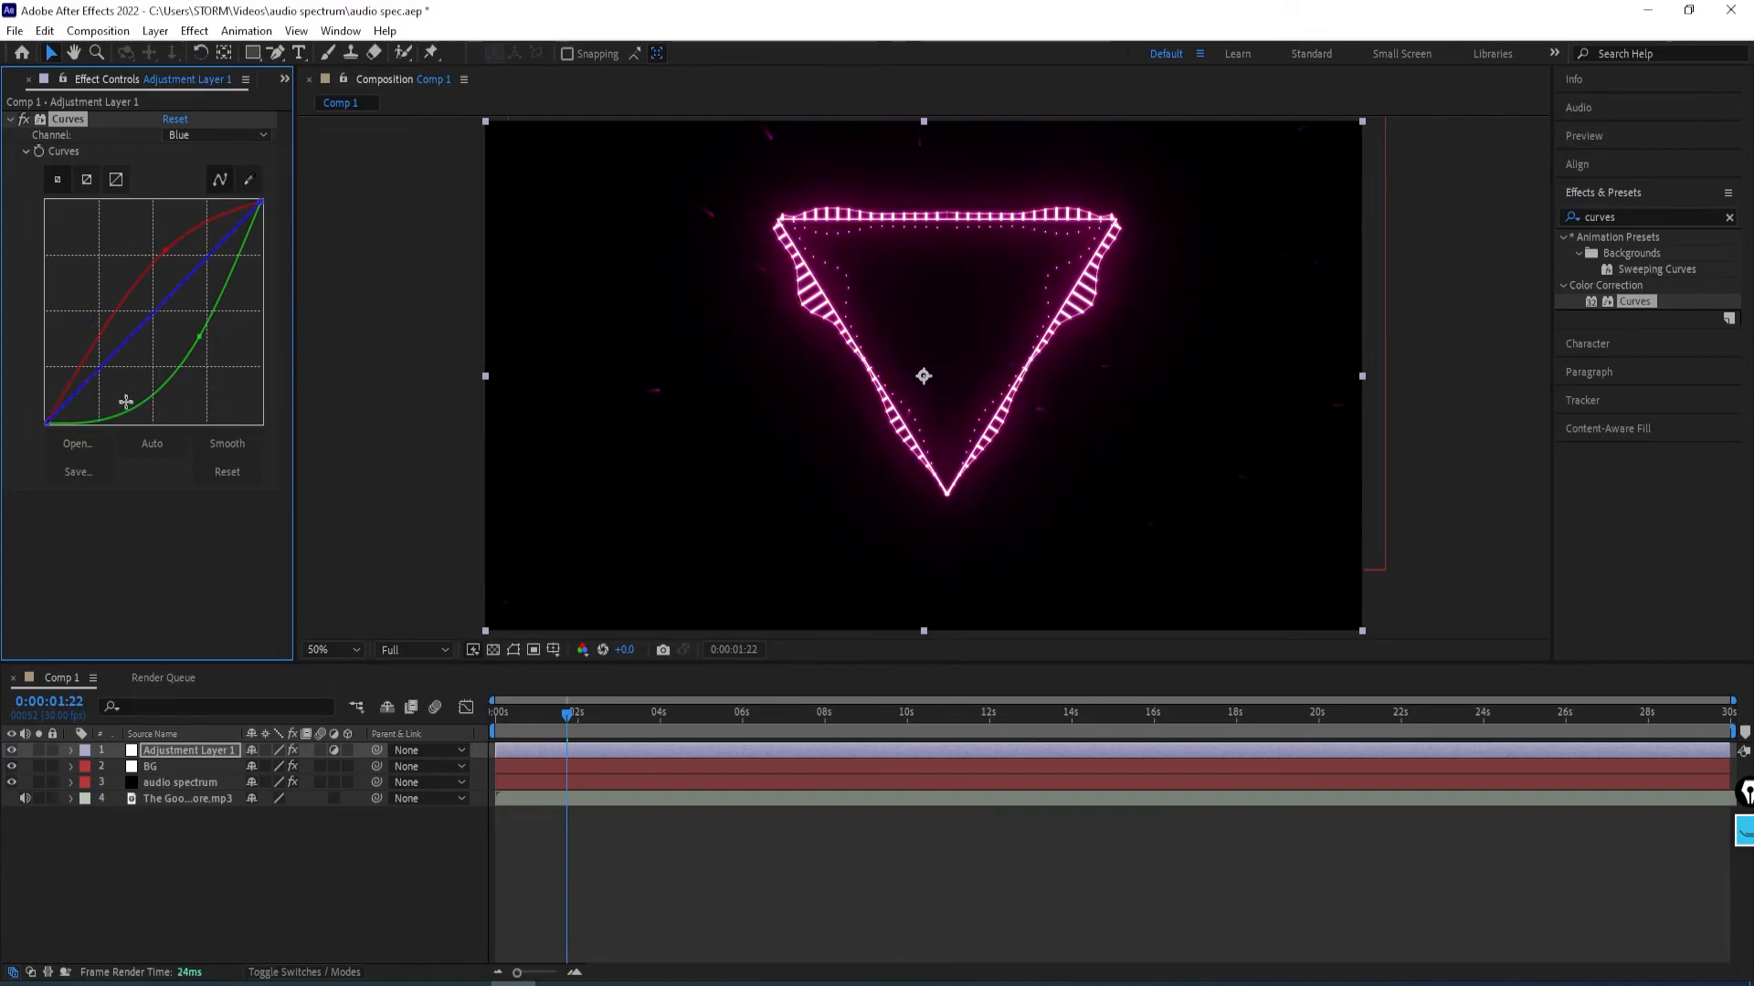
{"action": "key", "text": "ctrl+z"}
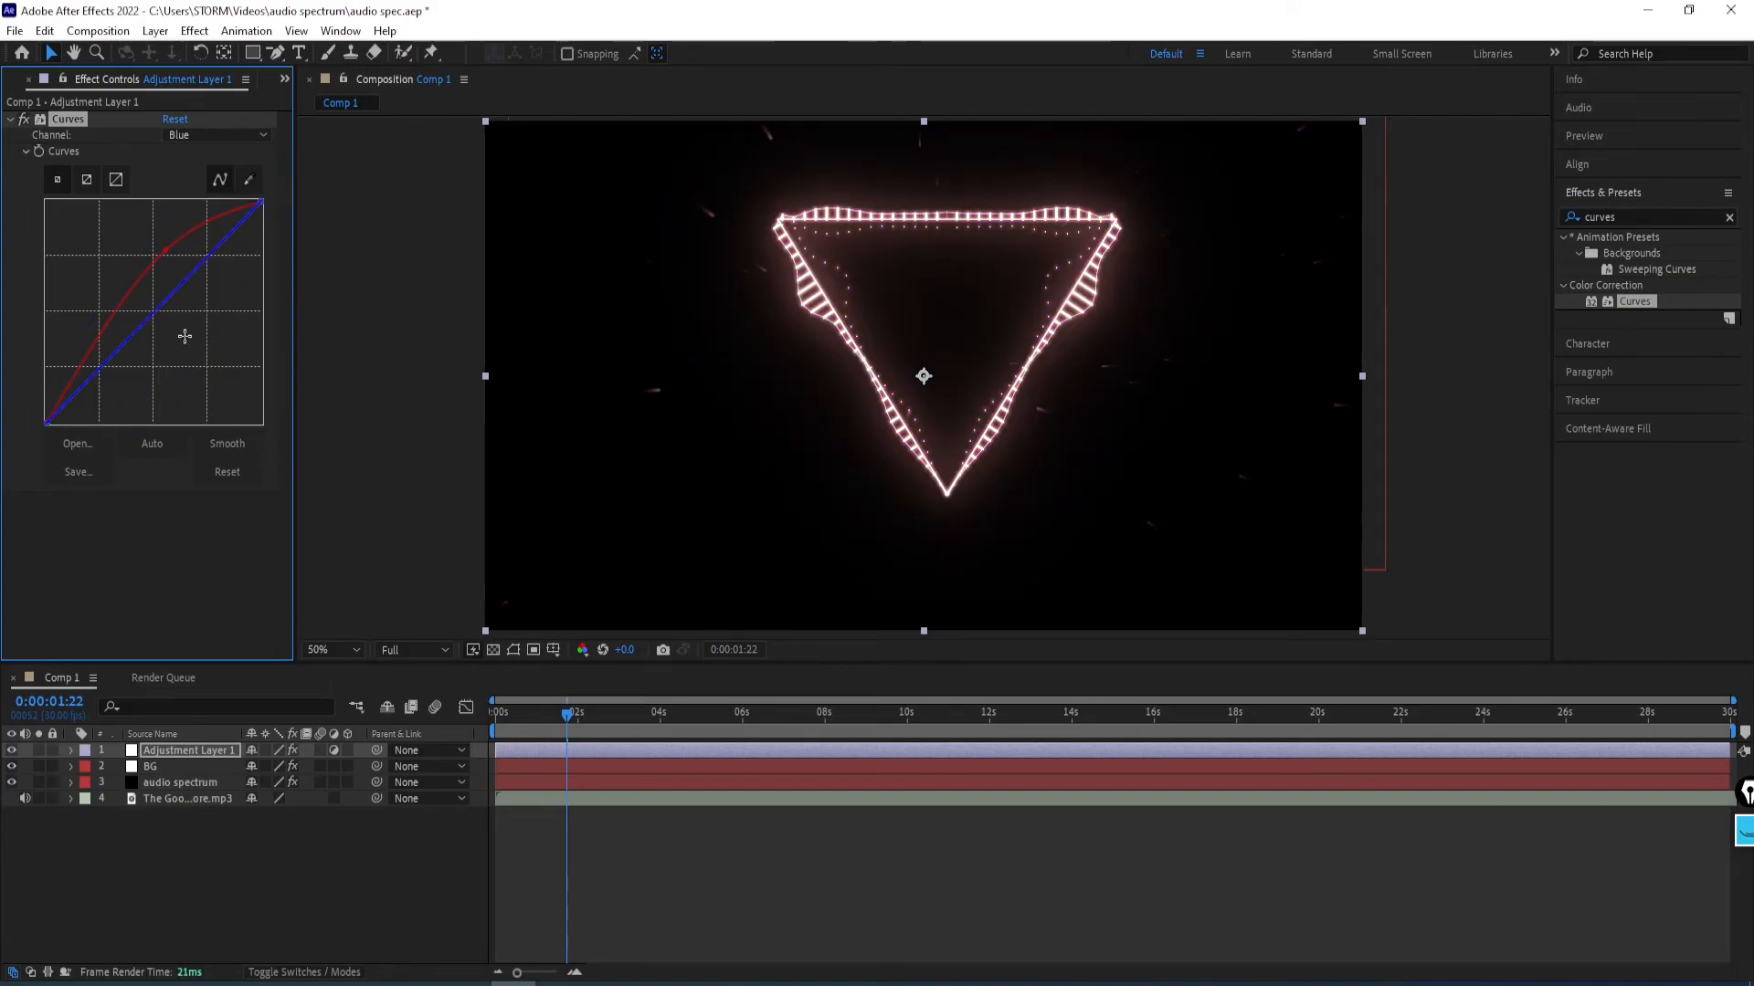
Redo the green channel's downward curve to tint the image magenta, and switch the Curves effect back to the RGB channel.
{"action": "key", "text": "ctrl+shift+z"}
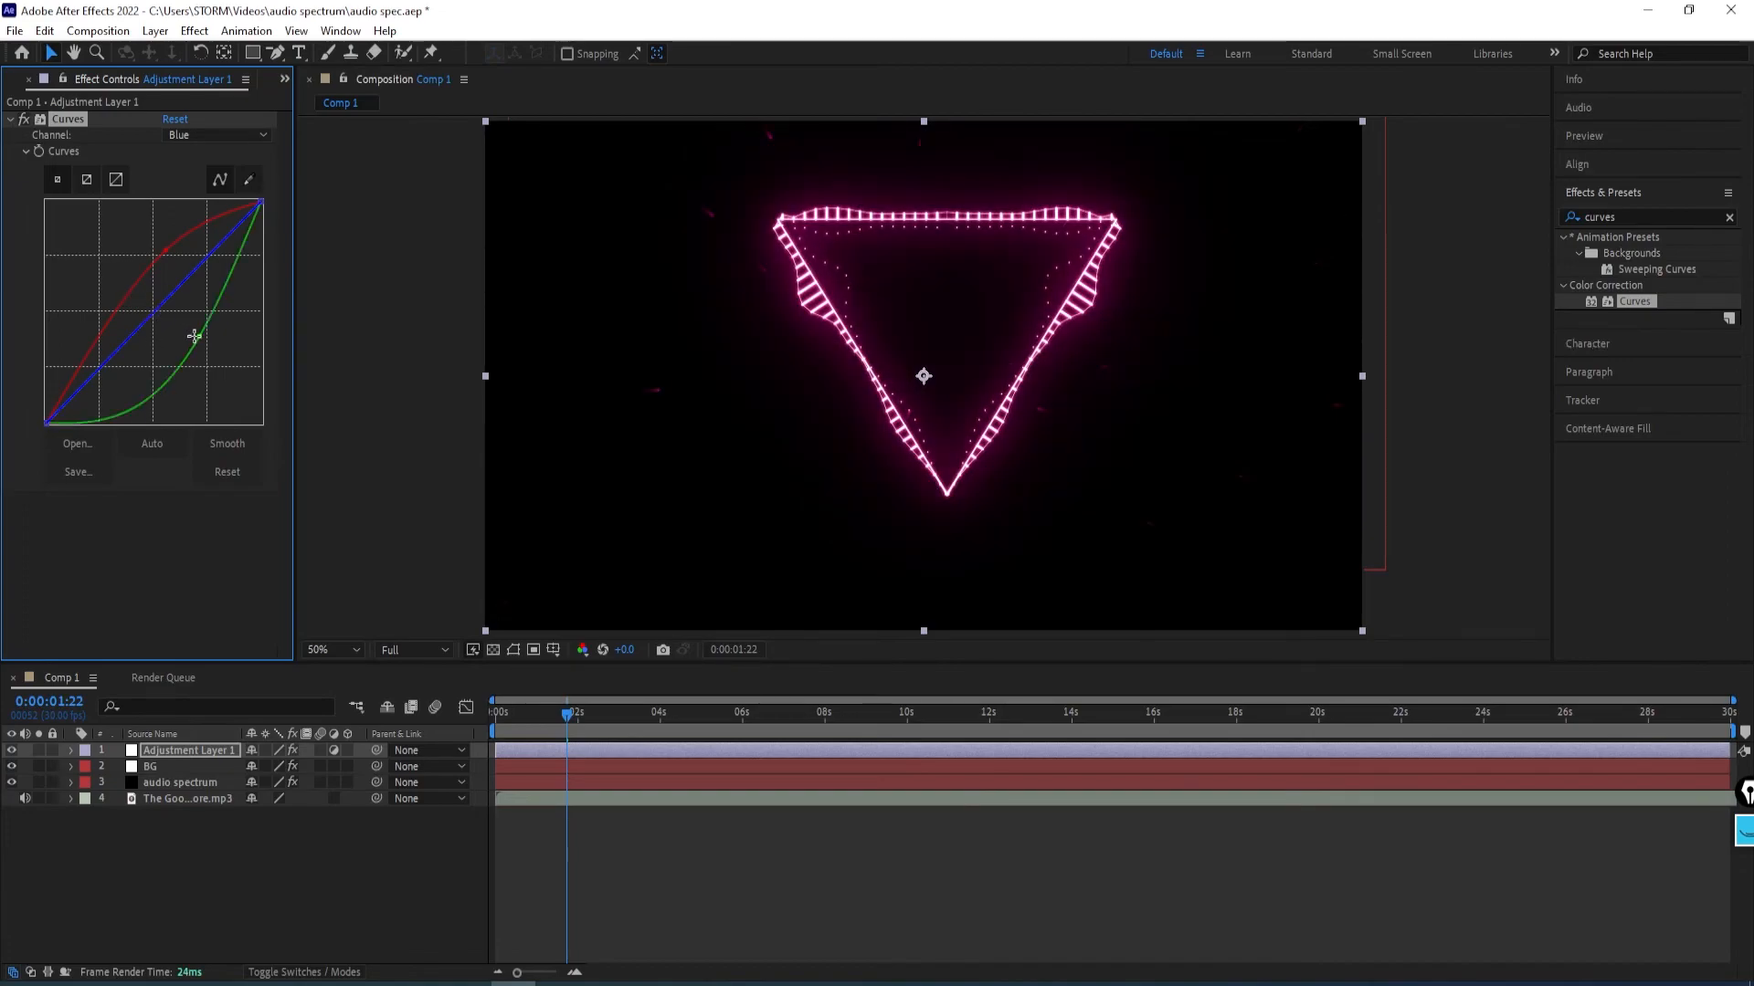
{"action": "left_click", "coordinate": [211, 136]}
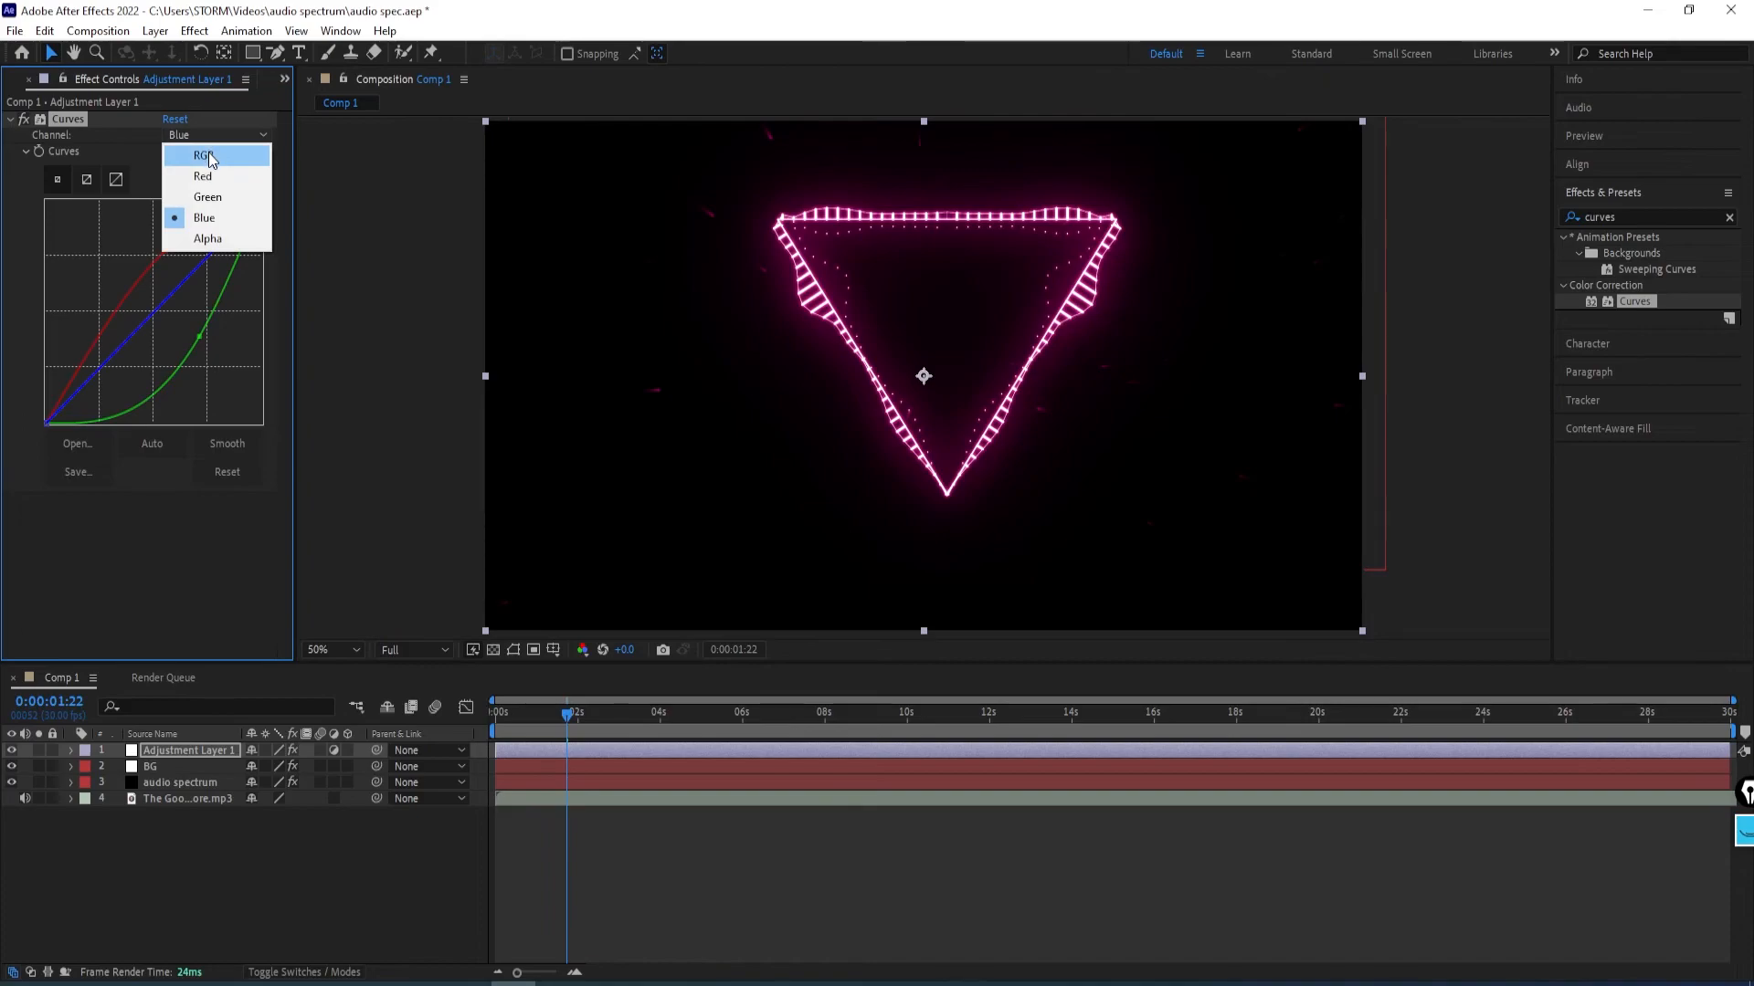
{"action": "left_click", "coordinate": [205, 157]}
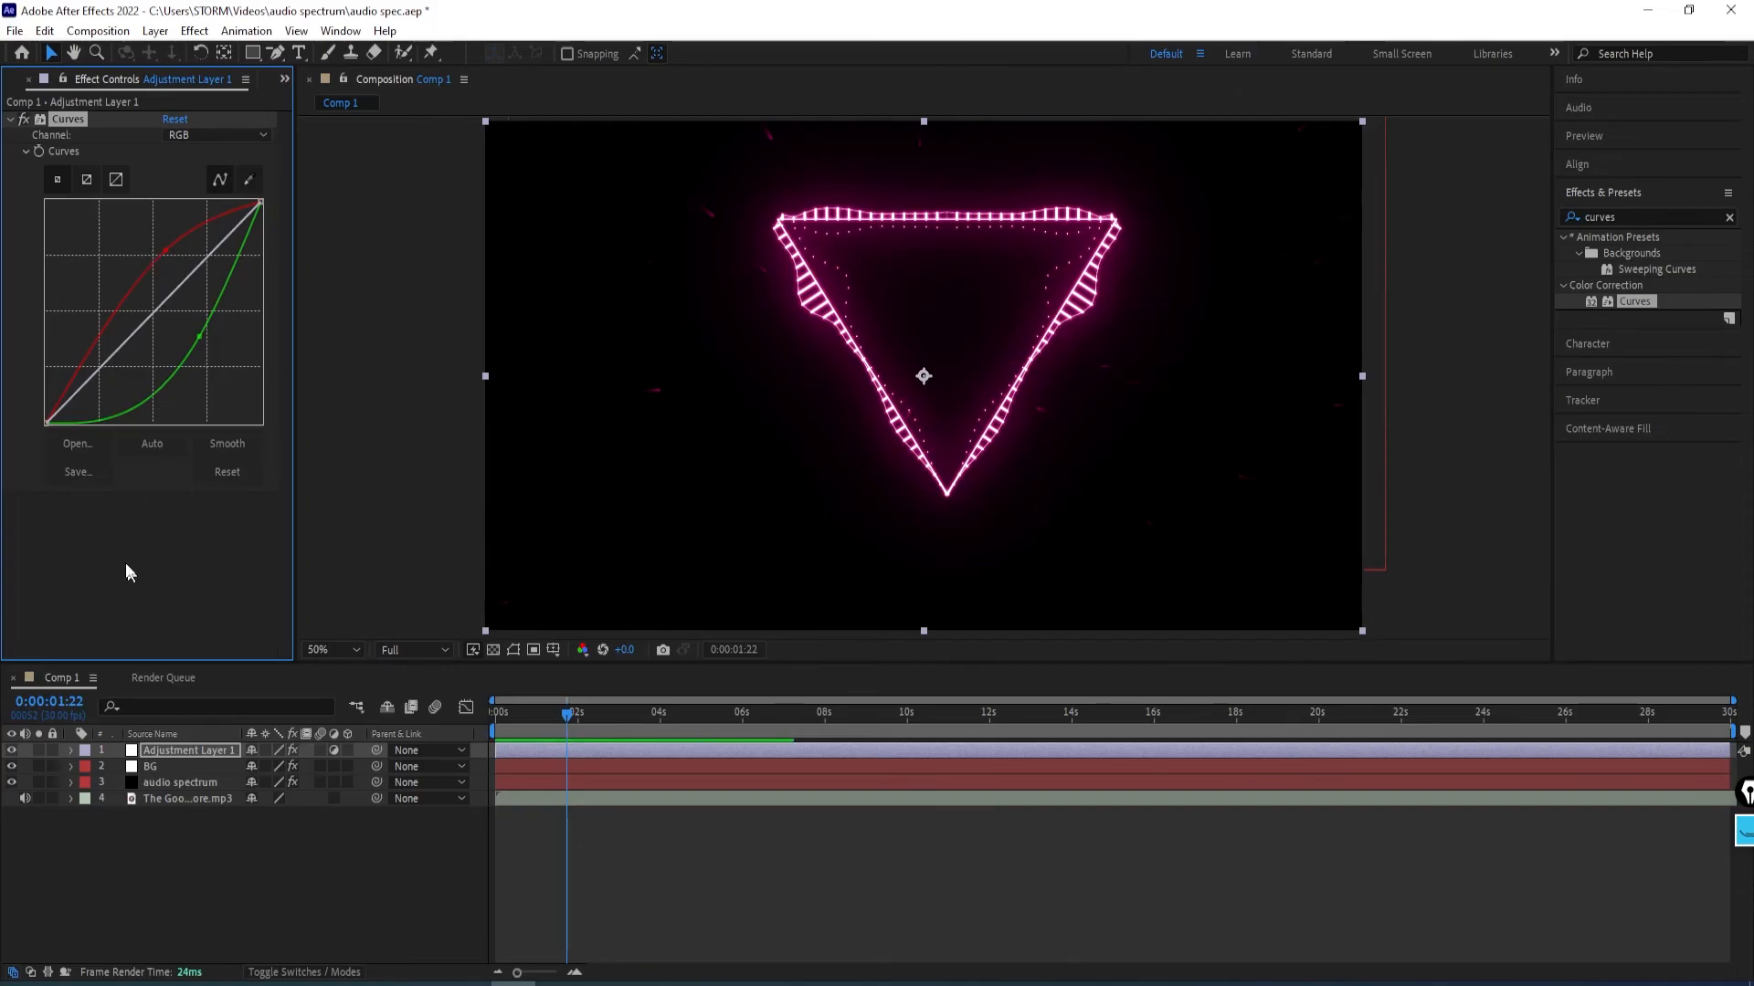
Set the project's color depth to 16 bits per channel in the Project Settings.
{"action": "left_click", "coordinate": [15, 31]}
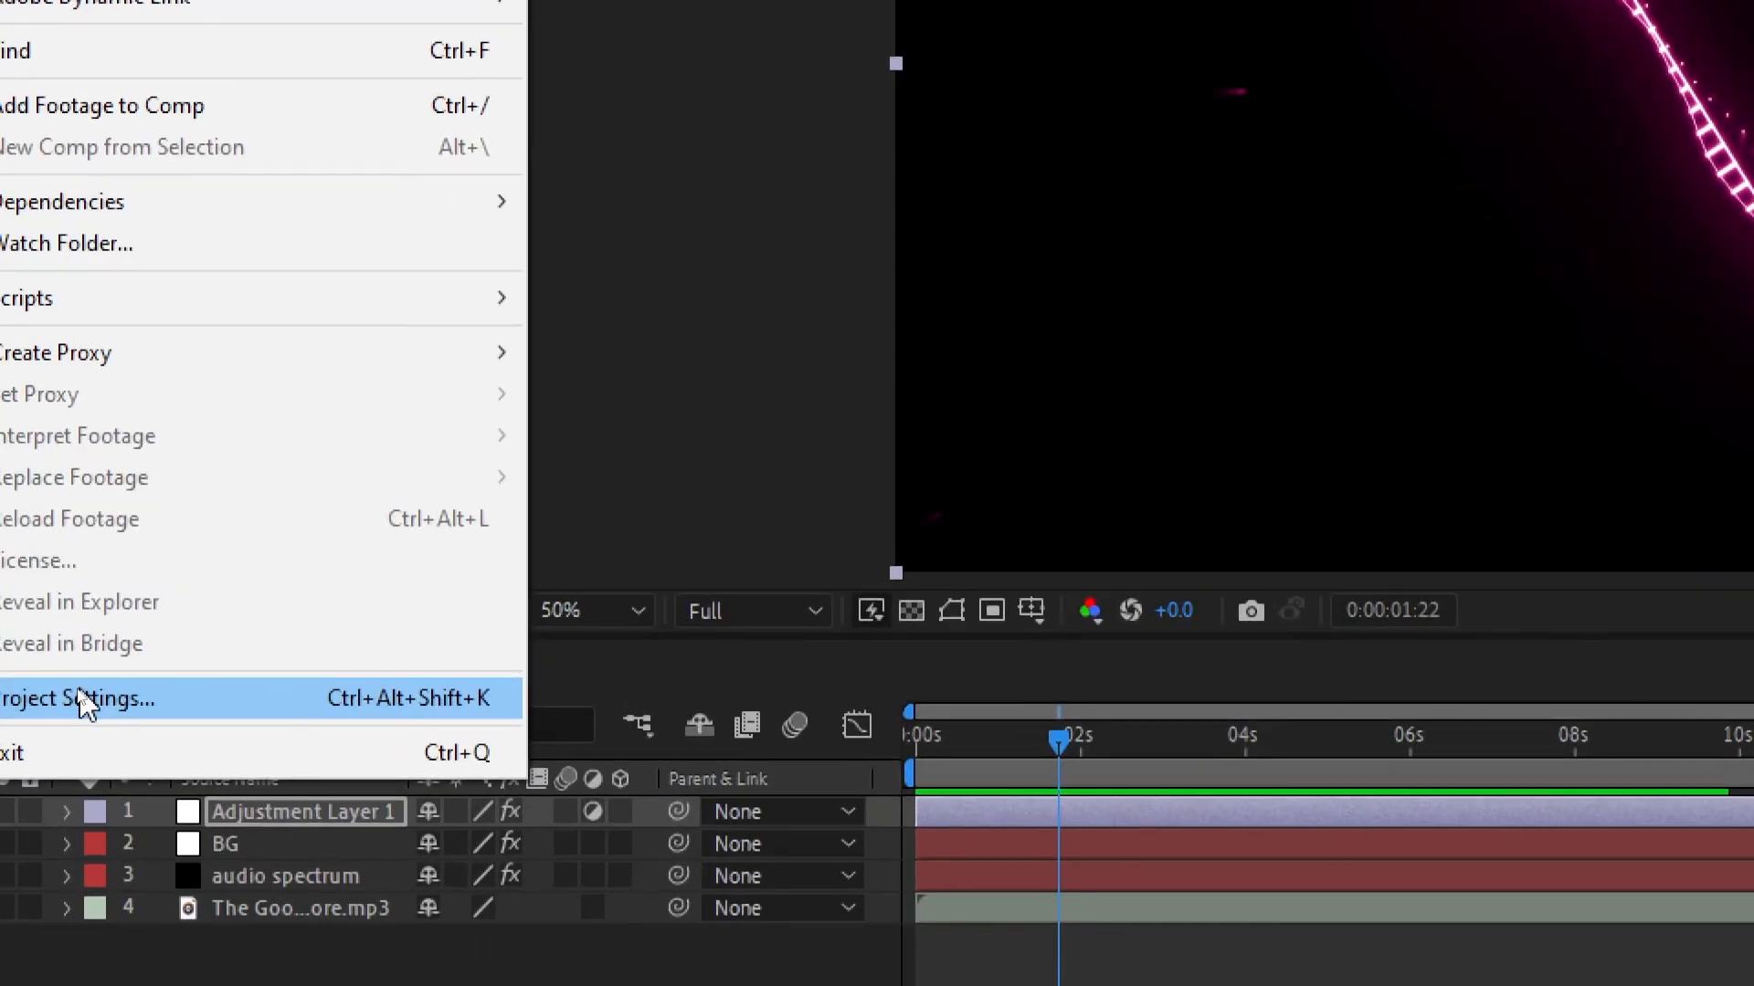
{"action": "left_click", "coordinate": [82, 699]}
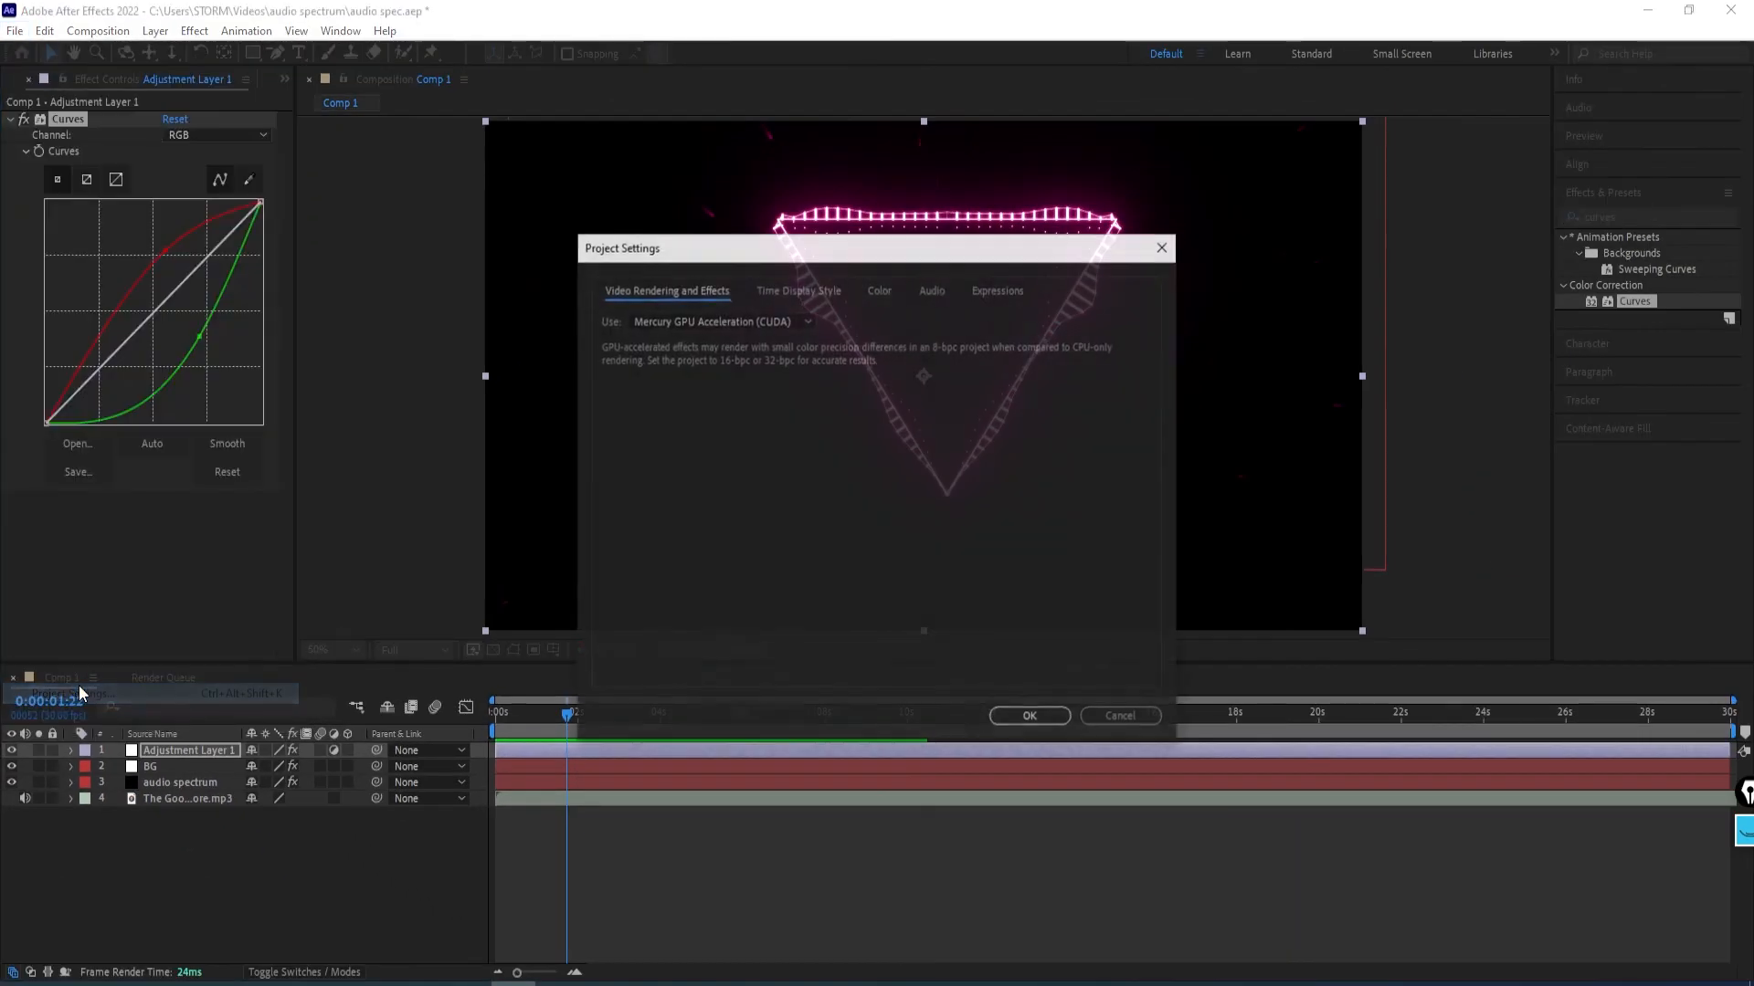
{"action": "left_click", "coordinate": [877, 289]}
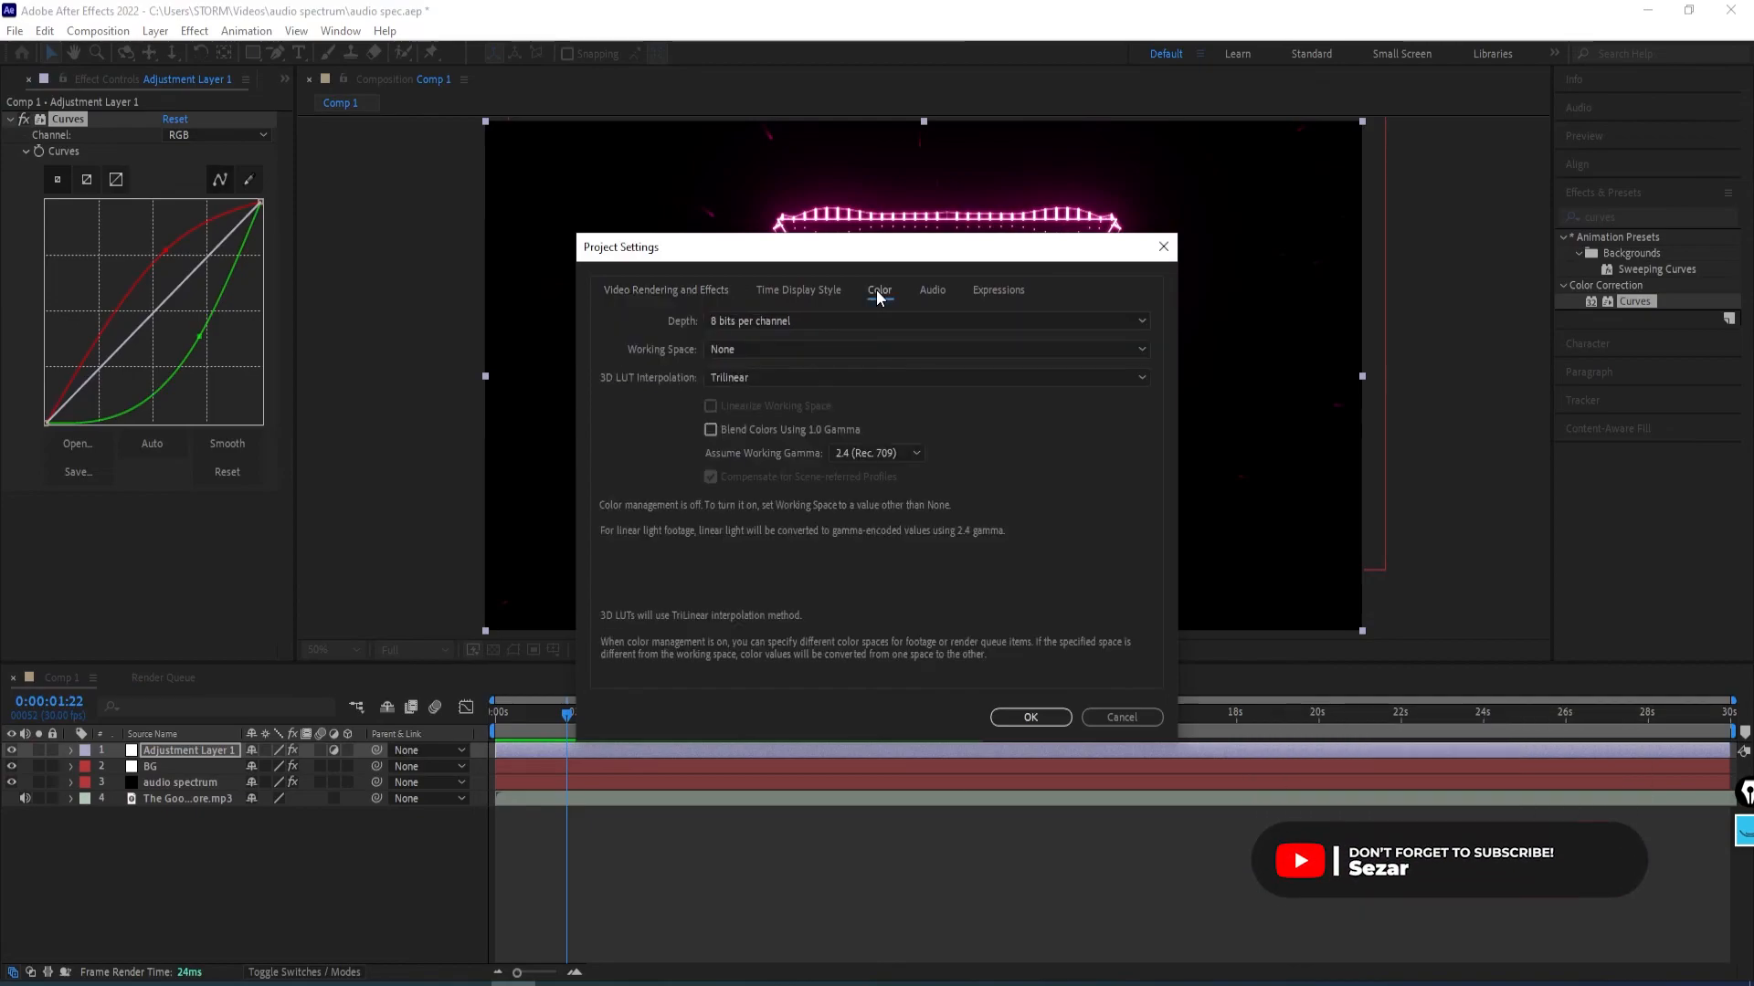
{"action": "left_click", "coordinate": [725, 321]}
{"action": "left_click", "coordinate": [736, 364]}
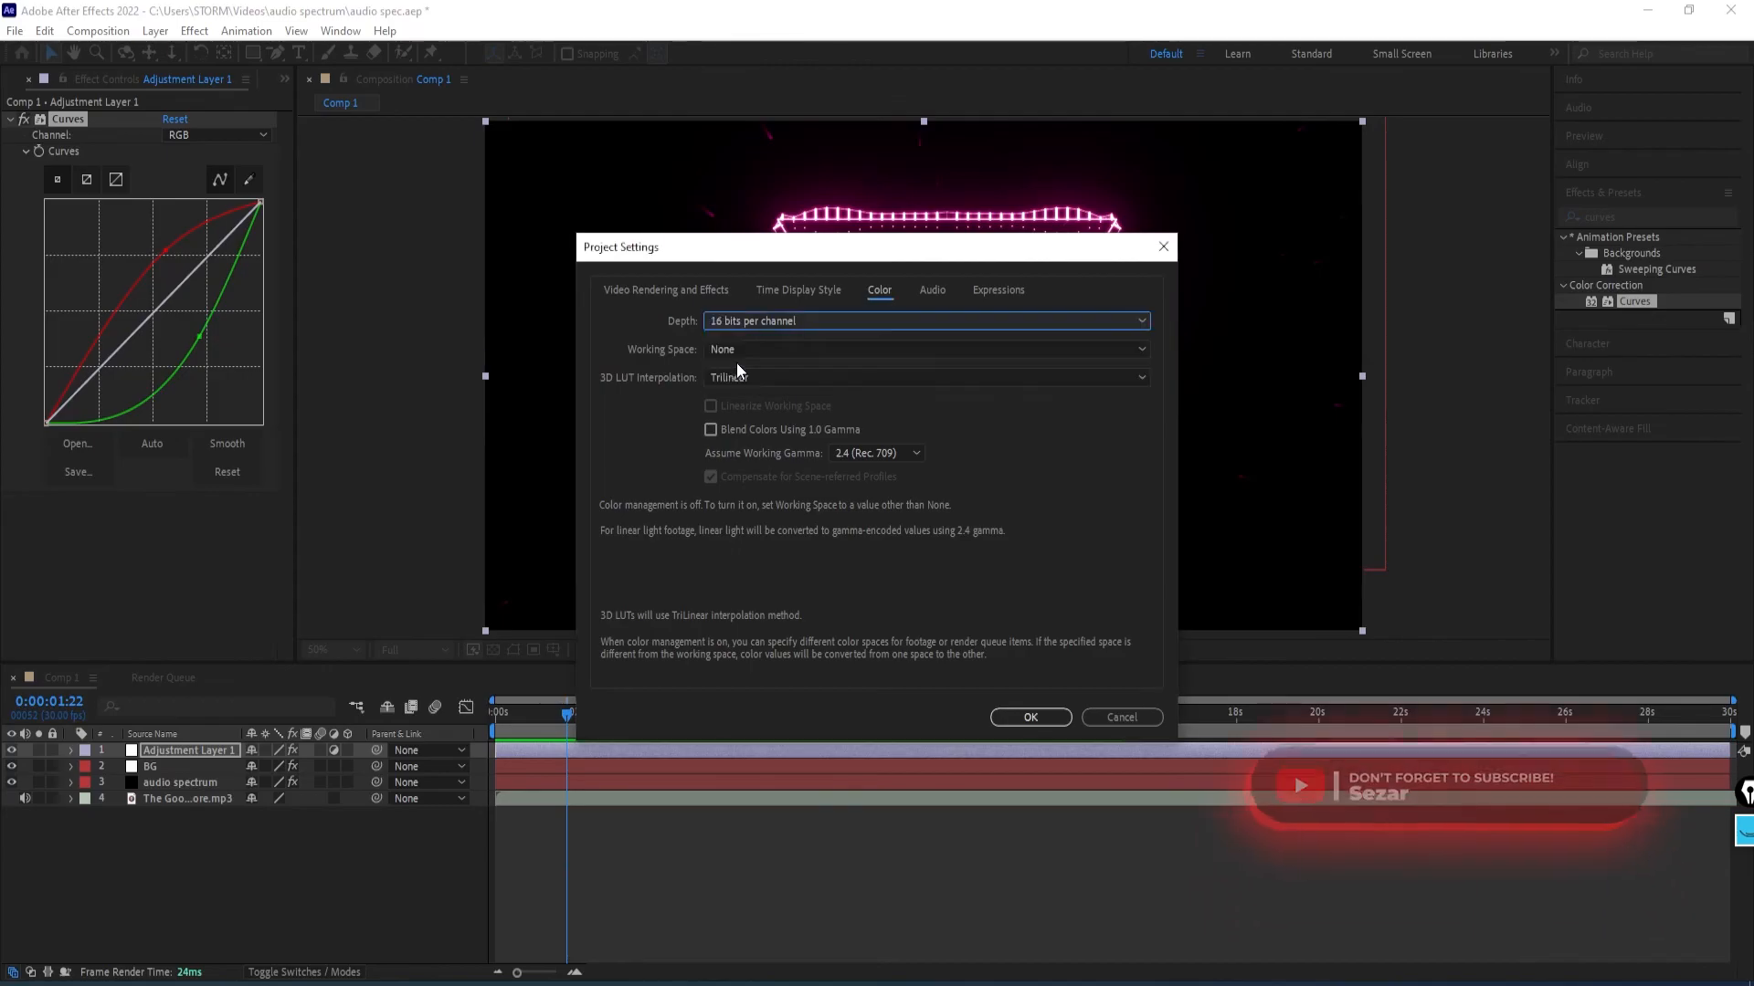
{"action": "left_click", "coordinate": [1018, 716]}
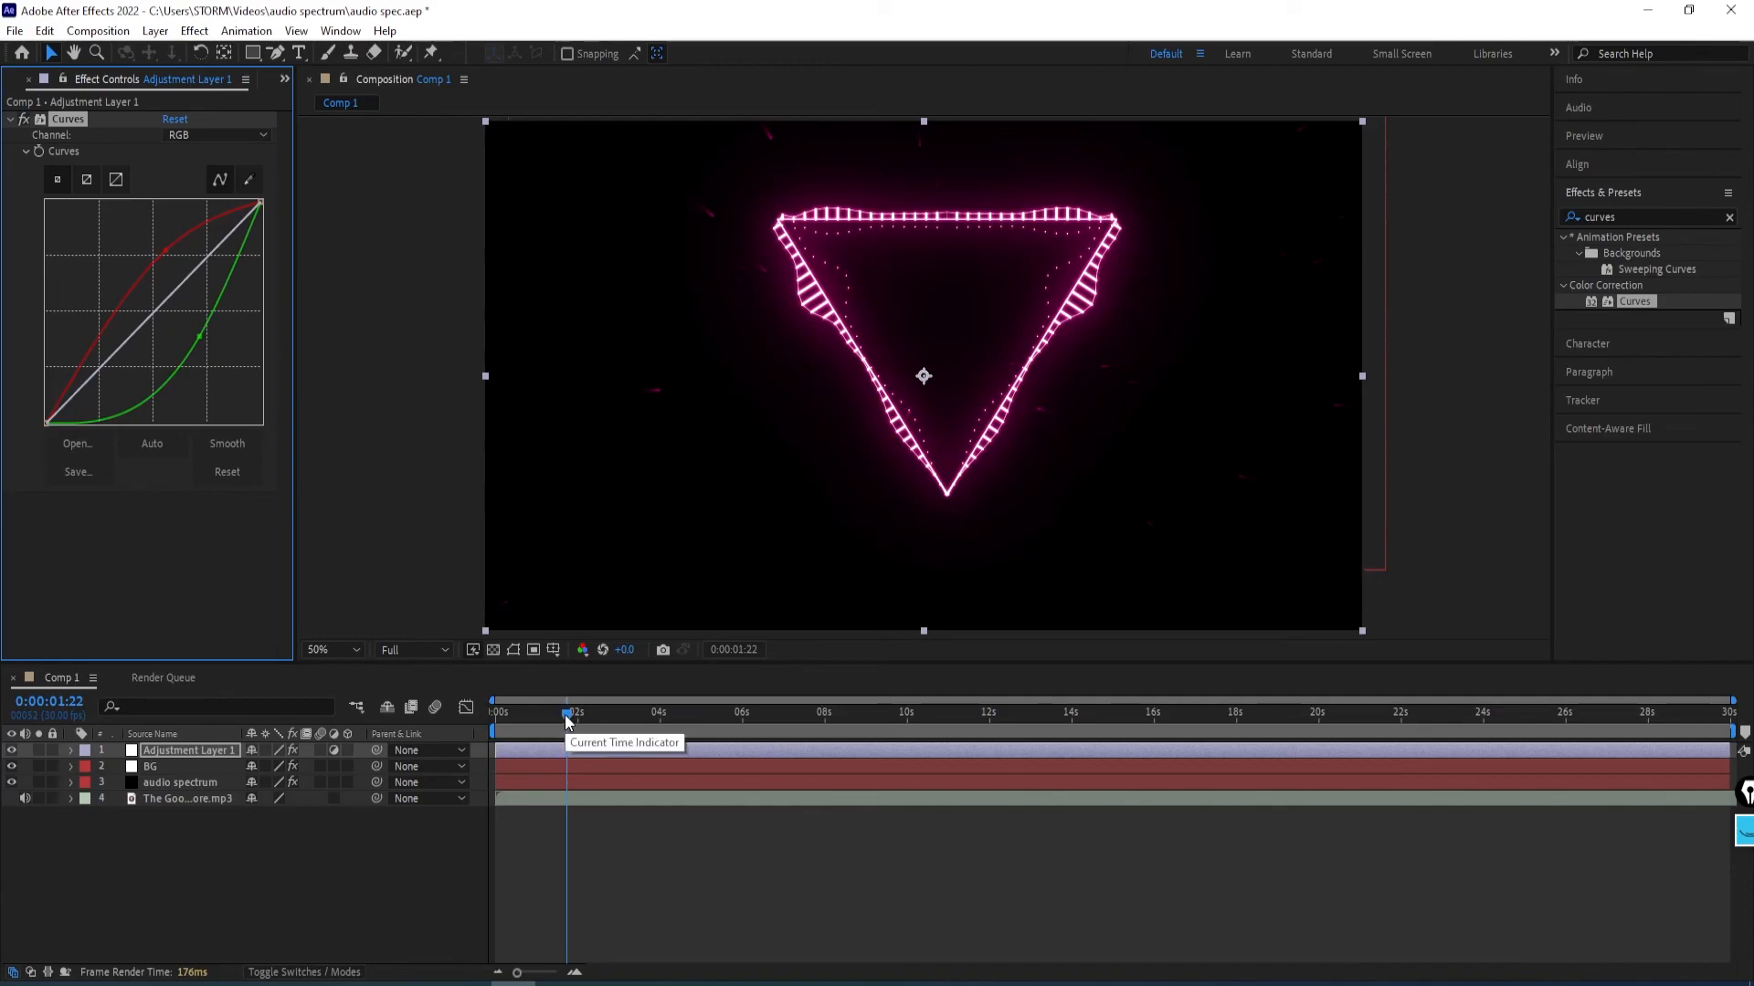
Preview the composition's playback from the start at 0:00:00:00 and stop it after about one second.
{"action": "left_click_drag", "start_coordinate": [567, 722], "coordinate": [495, 722]}
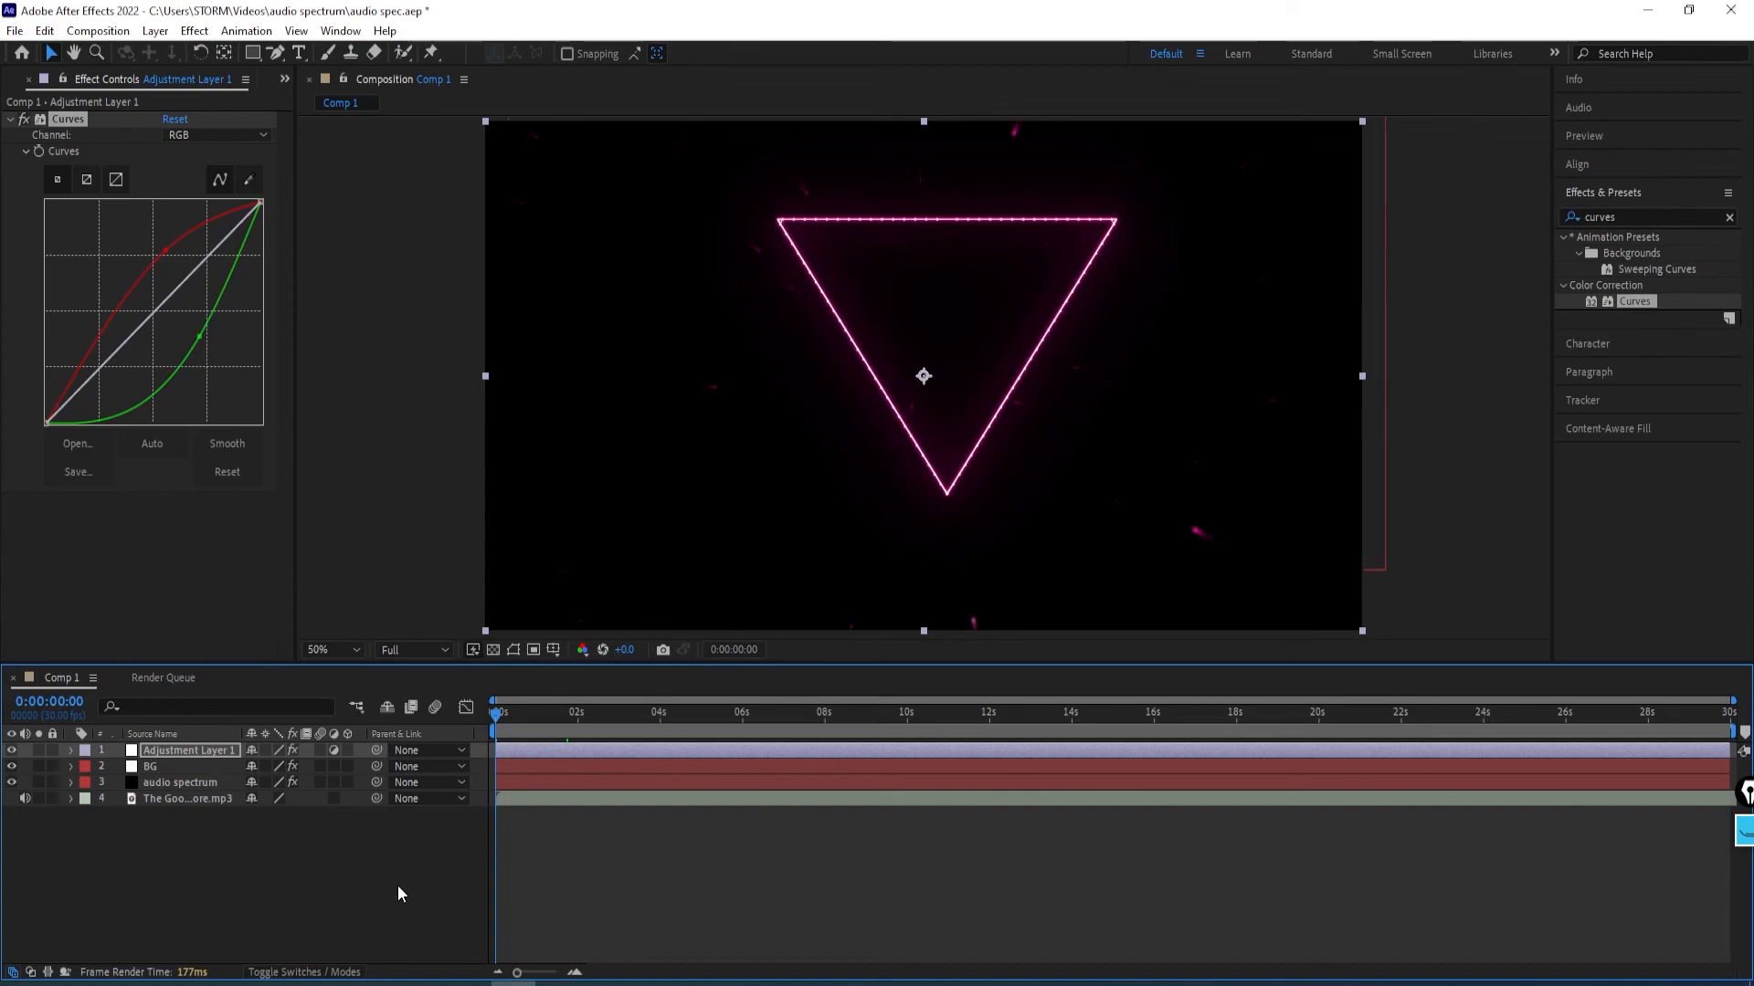
{"action": "key", "text": "space"}
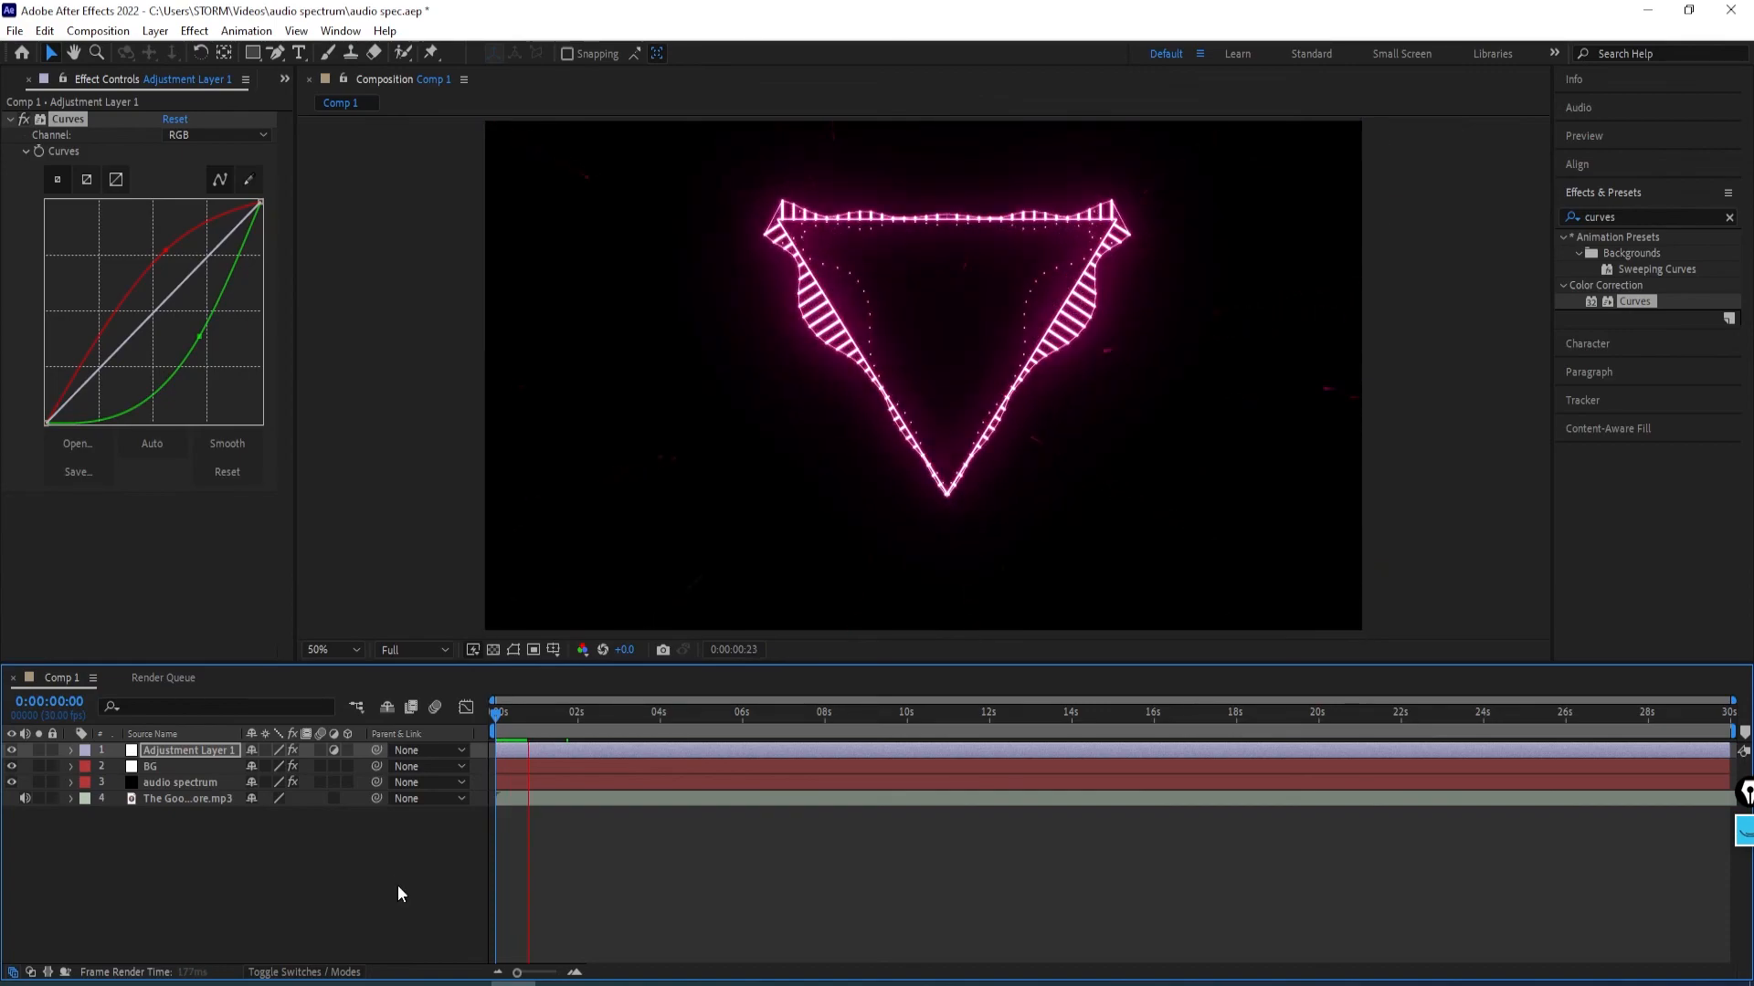
{"action": "key", "text": "space"}
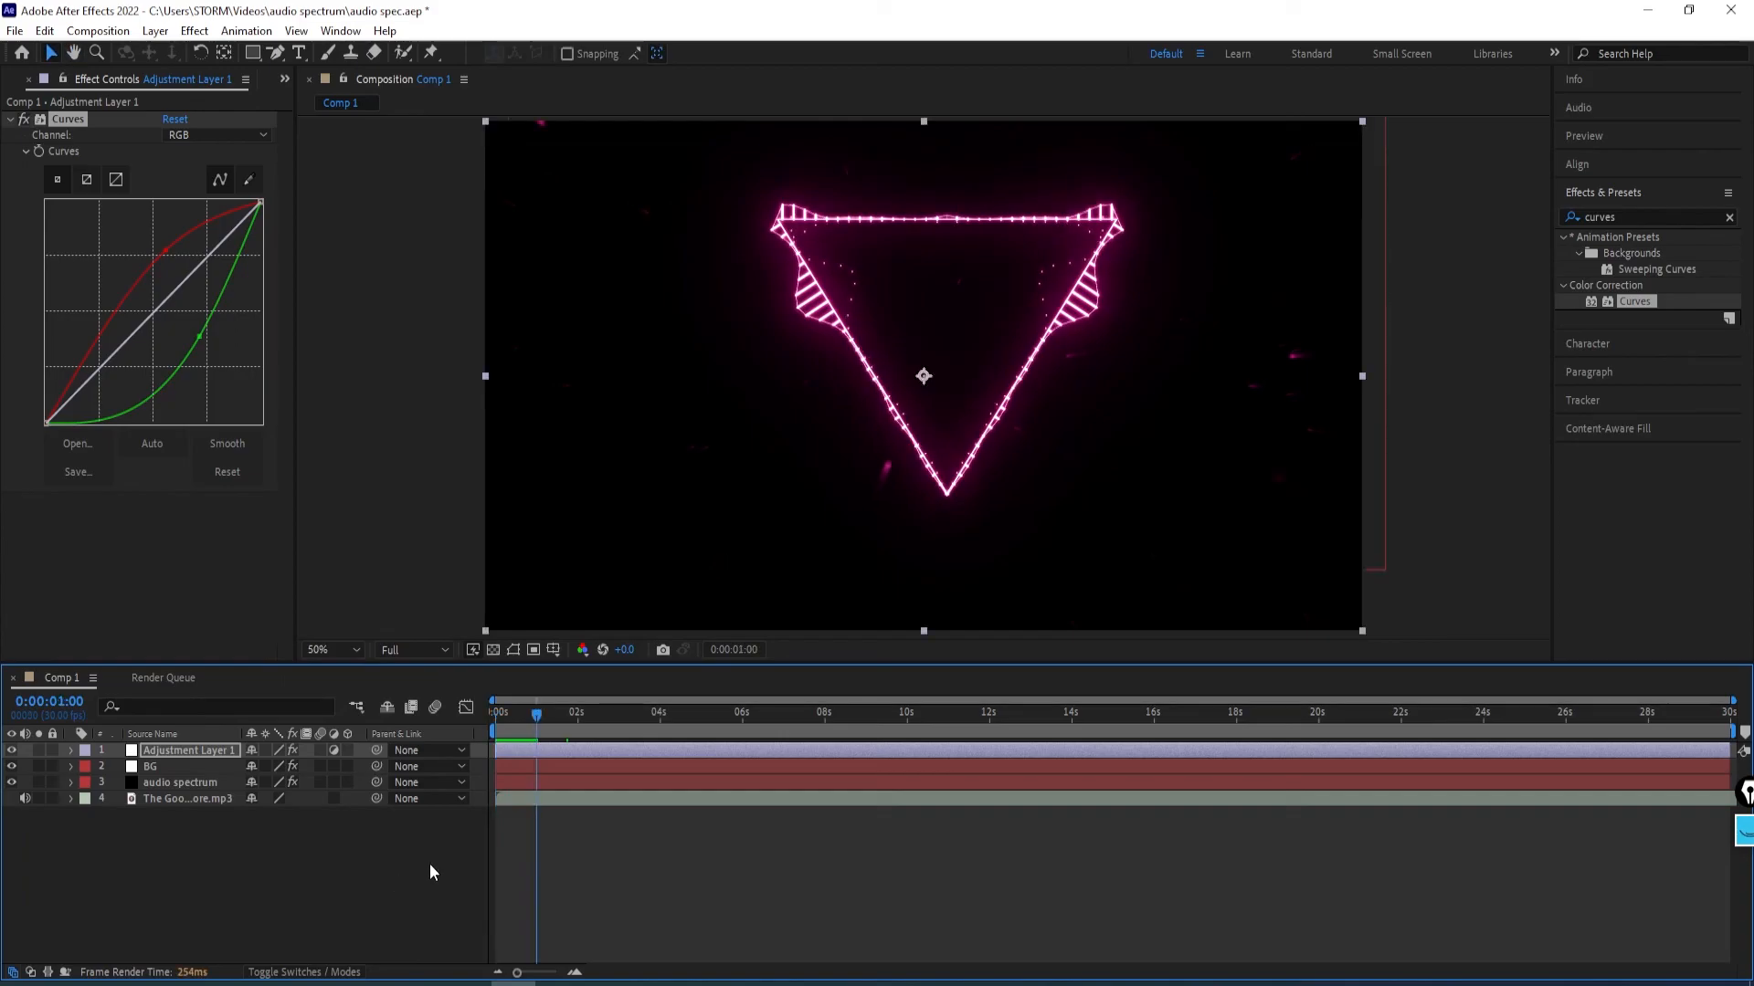